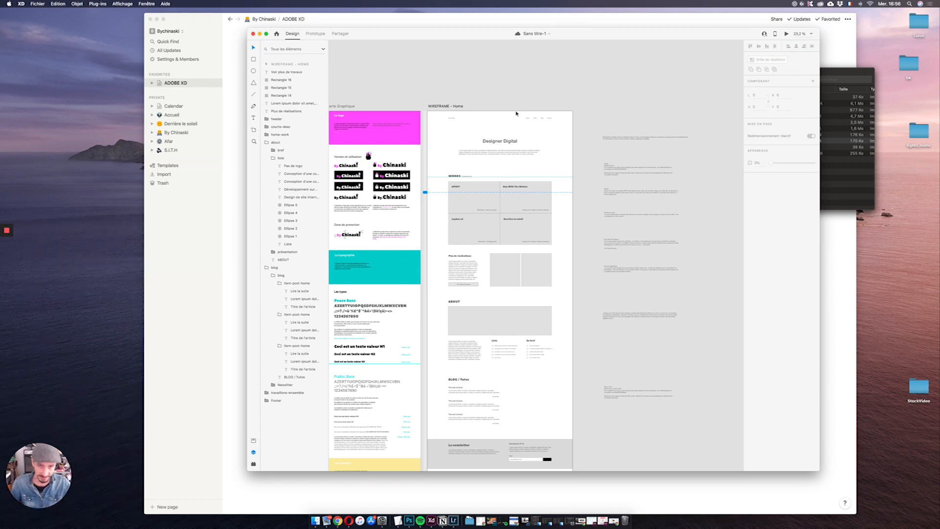
Step: Move the design window aside to view the ADOBE XD lesson list behind it, and put the window back
{"action": "scroll", "coordinate": [504, 157], "scroll_direction": "down", "scroll_amount": 3}
{"action": "scroll", "coordinate": [505, 157], "scroll_direction": "left", "scroll_amount": 3}
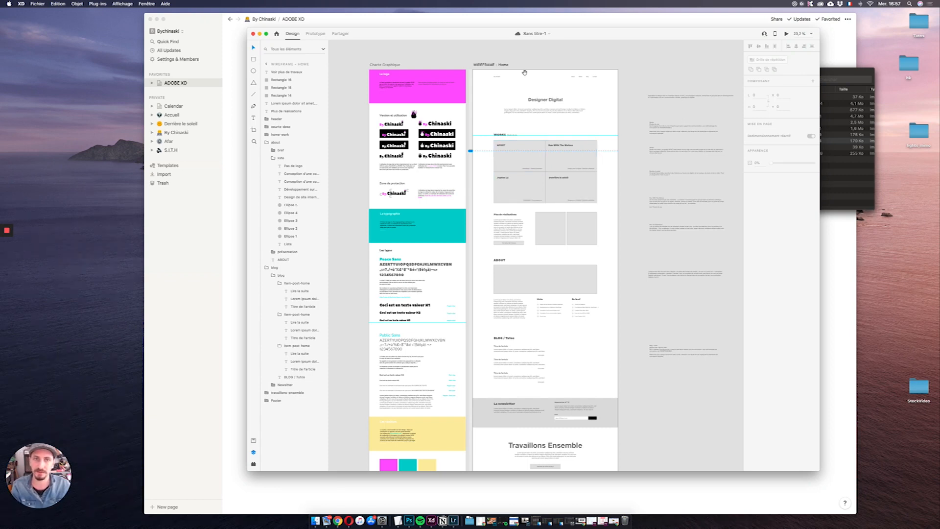
{"action": "scroll", "coordinate": [511, 74], "scroll_direction": "right", "scroll_amount": 2}
{"action": "scroll", "coordinate": [511, 74], "scroll_direction": "down", "scroll_amount": 1}
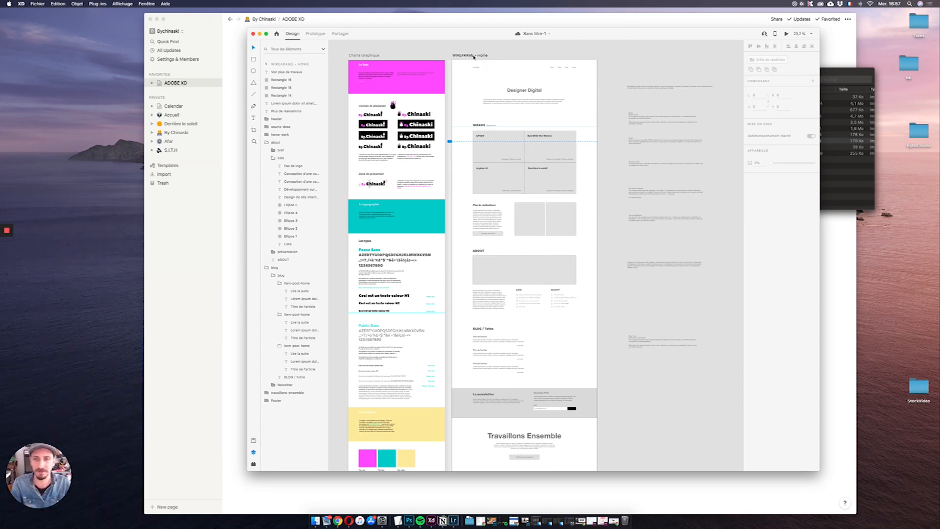
{"action": "left_click_drag", "start_coordinate": [499, 43], "coordinate": [498, 192]}
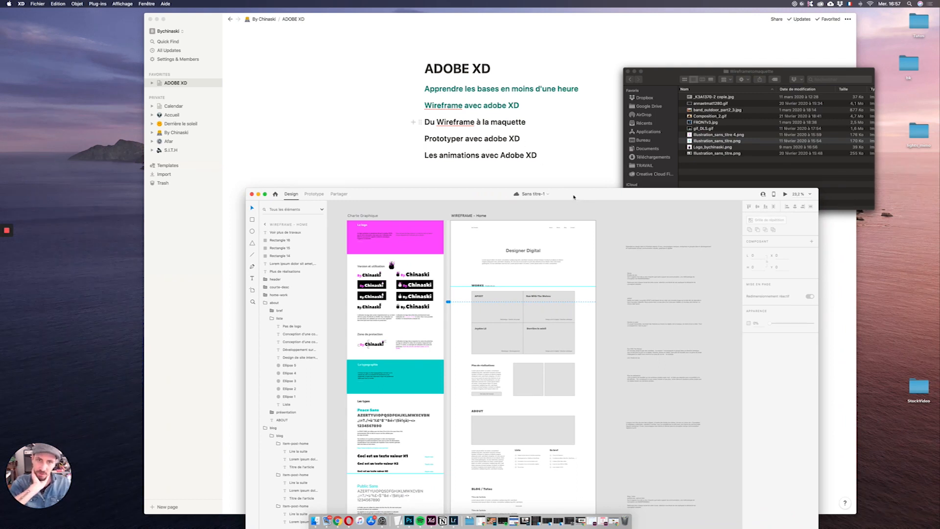
{"action": "left_click_drag", "start_coordinate": [572, 195], "coordinate": [549, 32]}
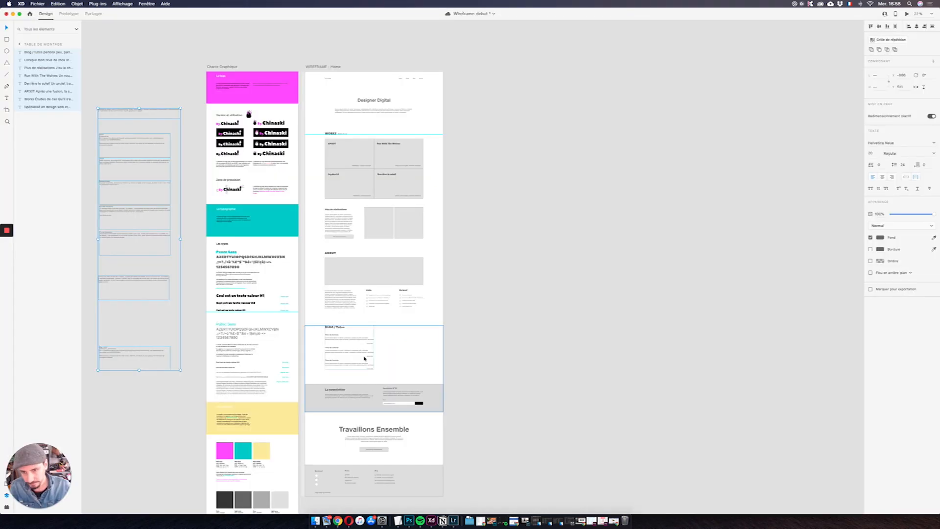
Step: Open a preview of the WIREFRAME - Home artboard from its works block and place the preview window higher
{"action": "left_click_drag", "start_coordinate": [278, 341], "coordinate": [430, 316]}
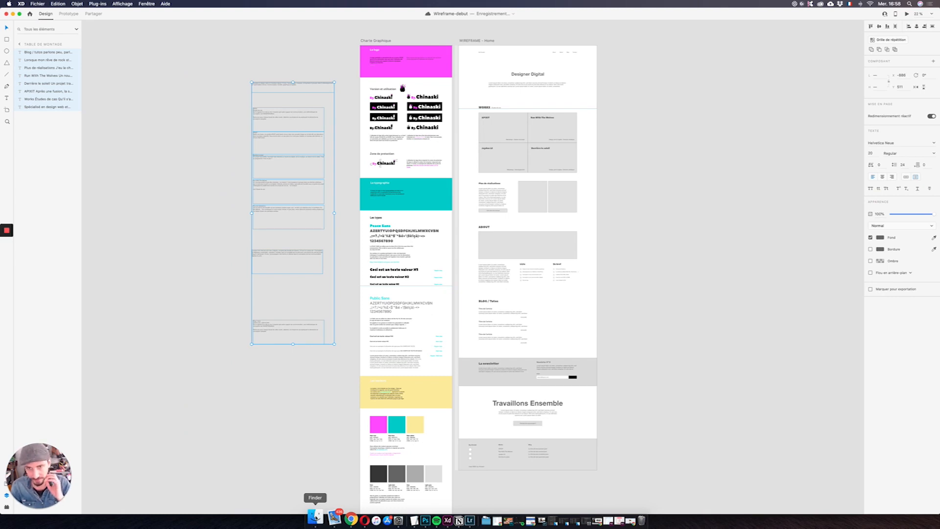
{"action": "left_click", "coordinate": [546, 165]}
{"action": "left_click", "coordinate": [907, 15]}
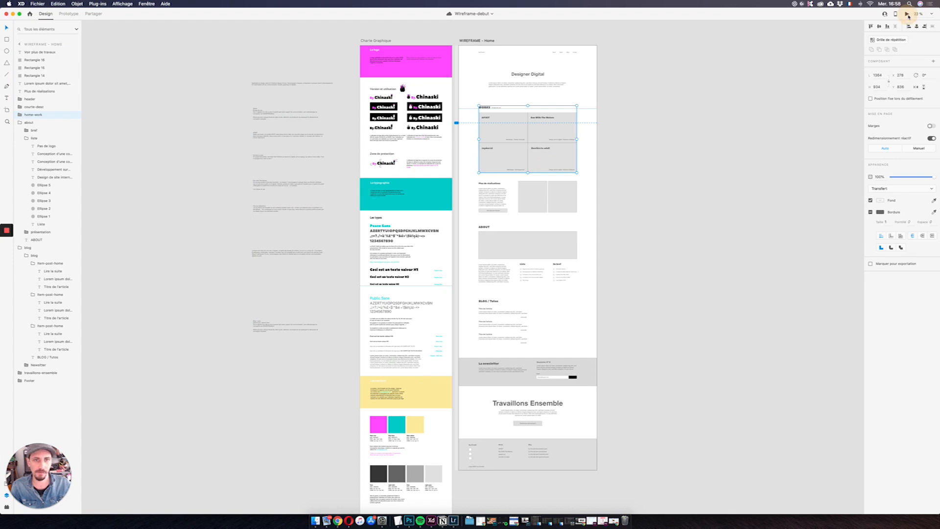
{"action": "left_click_drag", "start_coordinate": [559, 163], "coordinate": [558, 66]}
Step: Examine the previewed home page from its header down to the footer and back, and close the preview
{"action": "scroll", "coordinate": [499, 198], "scroll_direction": "down", "scroll_amount": 5}
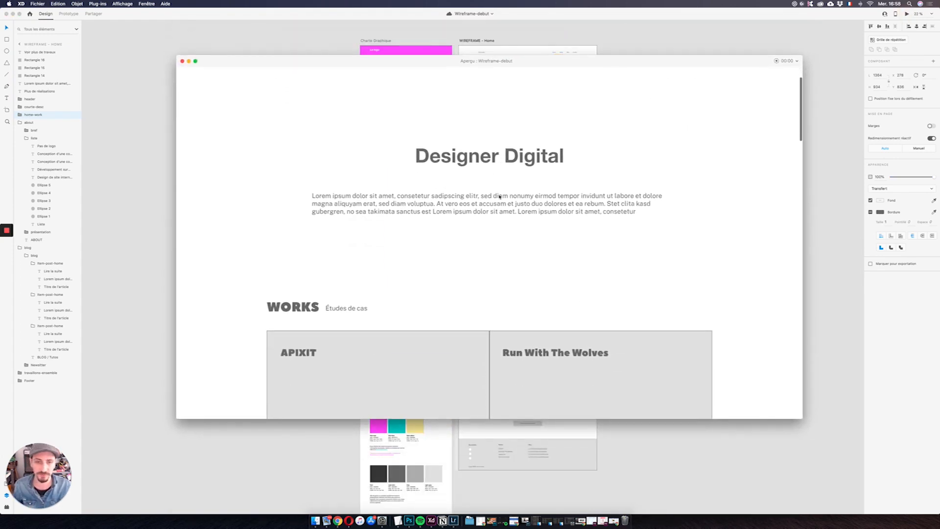
{"action": "scroll", "coordinate": [499, 196], "scroll_direction": "down", "scroll_amount": 3}
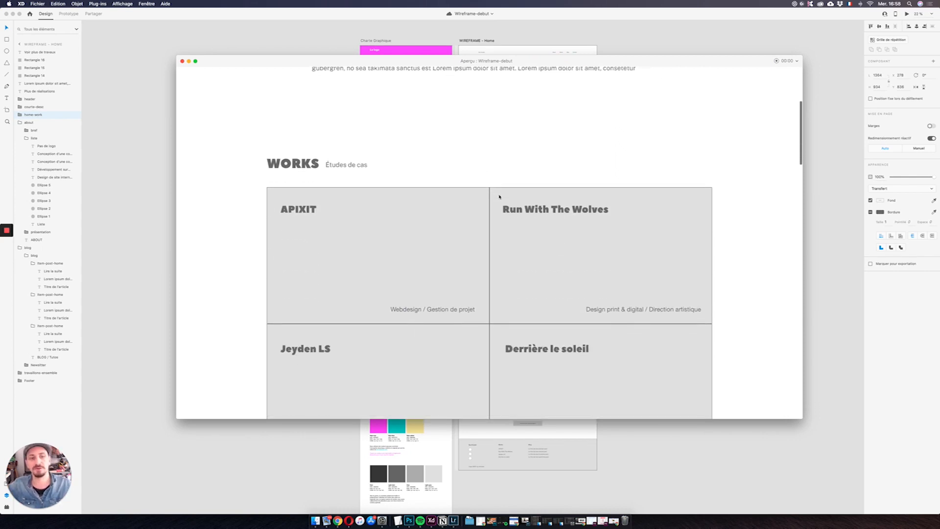
{"action": "scroll", "coordinate": [500, 197], "scroll_direction": "down", "scroll_amount": 11}
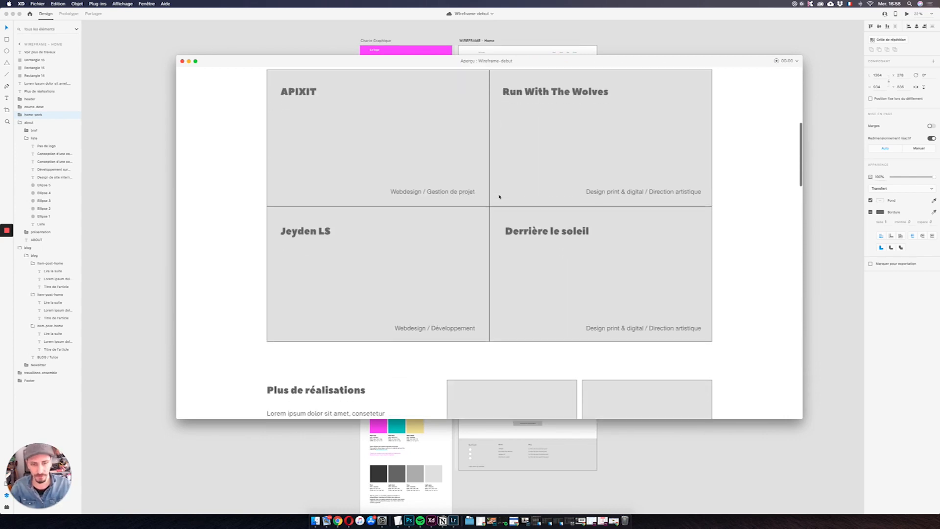
{"action": "scroll", "coordinate": [499, 196], "scroll_direction": "down", "scroll_amount": 2}
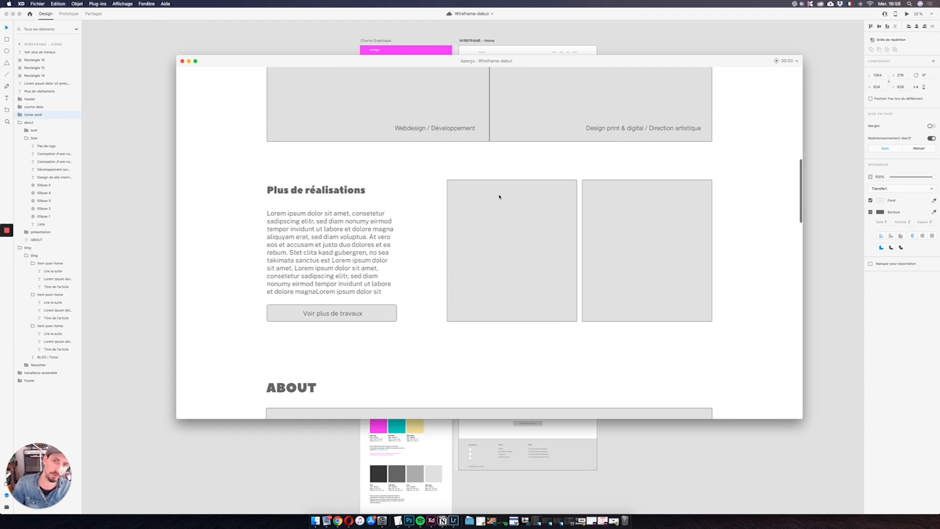
{"action": "scroll", "coordinate": [499, 196], "scroll_direction": "down", "scroll_amount": 13}
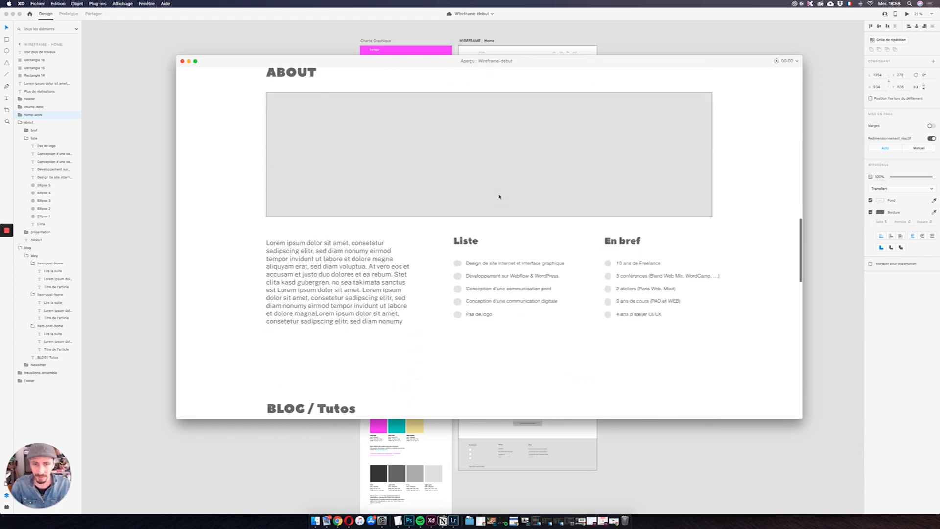
{"action": "scroll", "coordinate": [499, 196], "scroll_direction": "down", "scroll_amount": 20}
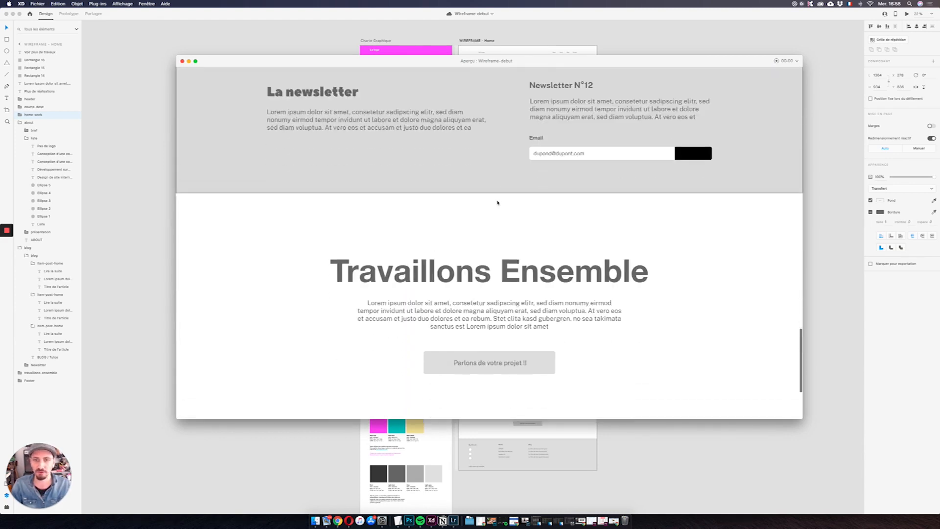
{"action": "scroll", "coordinate": [497, 203], "scroll_direction": "down", "scroll_amount": 7}
{"action": "scroll", "coordinate": [497, 202], "scroll_direction": "up", "scroll_amount": 20}
{"action": "scroll", "coordinate": [498, 202], "scroll_direction": "up", "scroll_amount": 20}
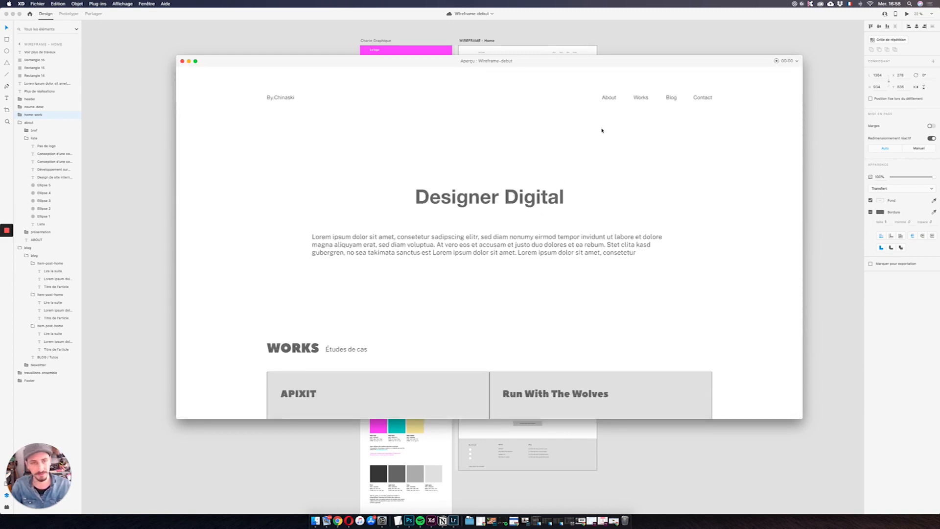
{"action": "left_click", "coordinate": [182, 61]}
Step: Duplicate the WIREFRAME - Home artboard beside the original and save the document
{"action": "left_click", "coordinate": [557, 39]}
{"action": "left_click", "coordinate": [471, 40]}
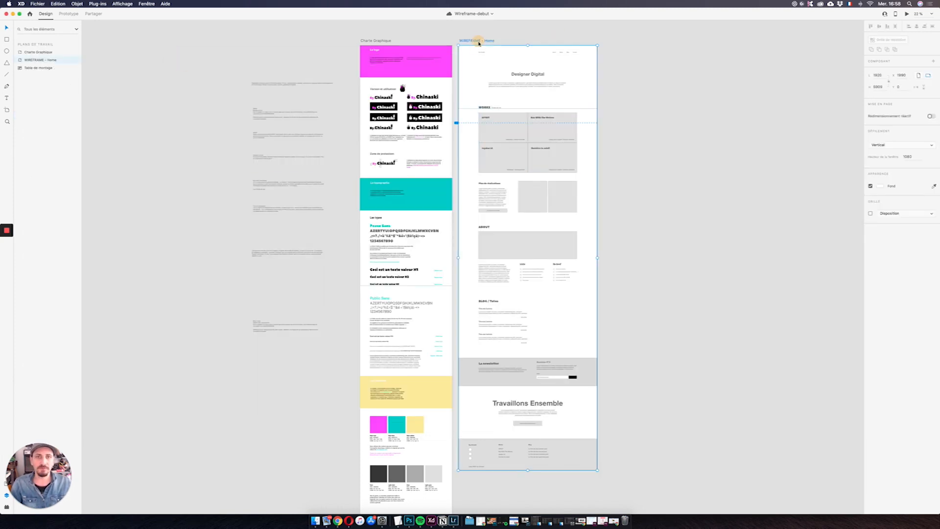
{"action": "mouse_move", "coordinate": [480, 41]}
{"action": "left_mouse_down"}
{"action": "mouse_move", "coordinate": [524, 42]}
{"action": "mouse_move", "coordinate": [487, 40]}
{"action": "left_mouse_up"}
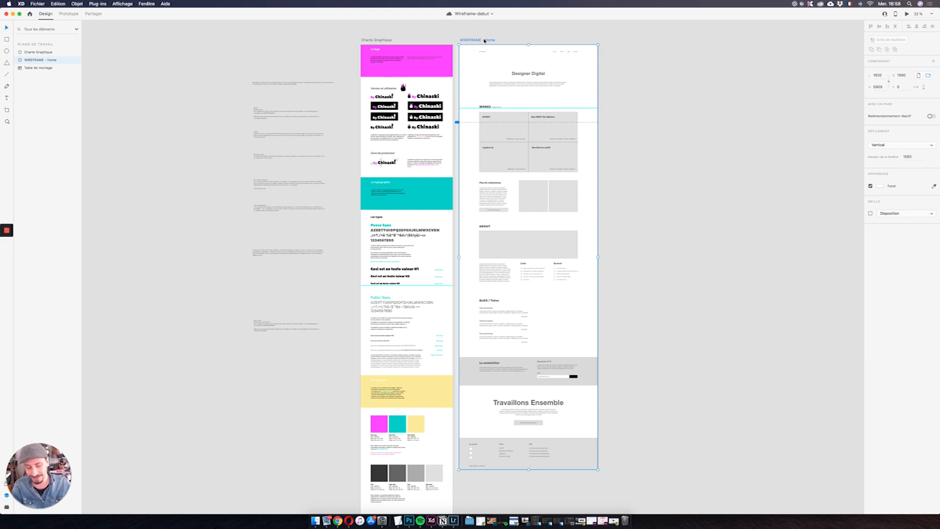
{"action": "left_click_drag", "start_coordinate": [484, 41], "coordinate": [635, 42]}
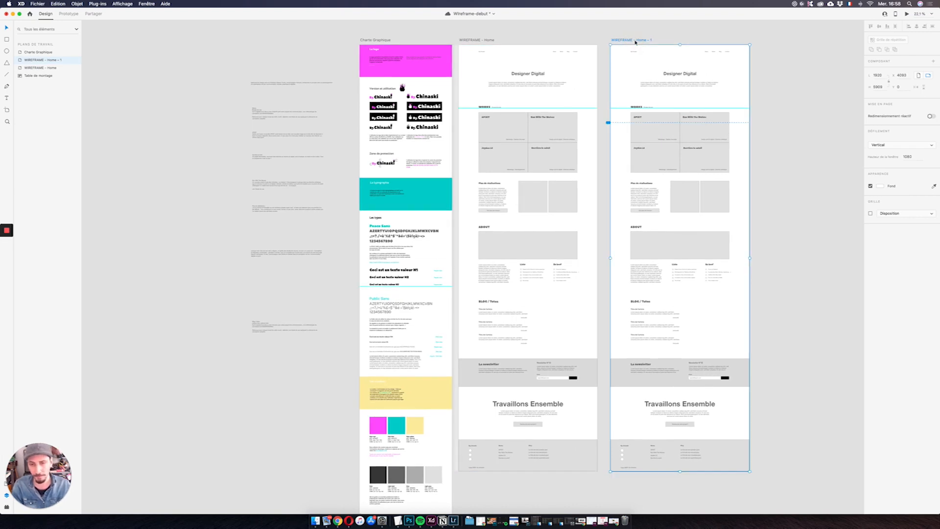
{"action": "key", "text": "super+s"}
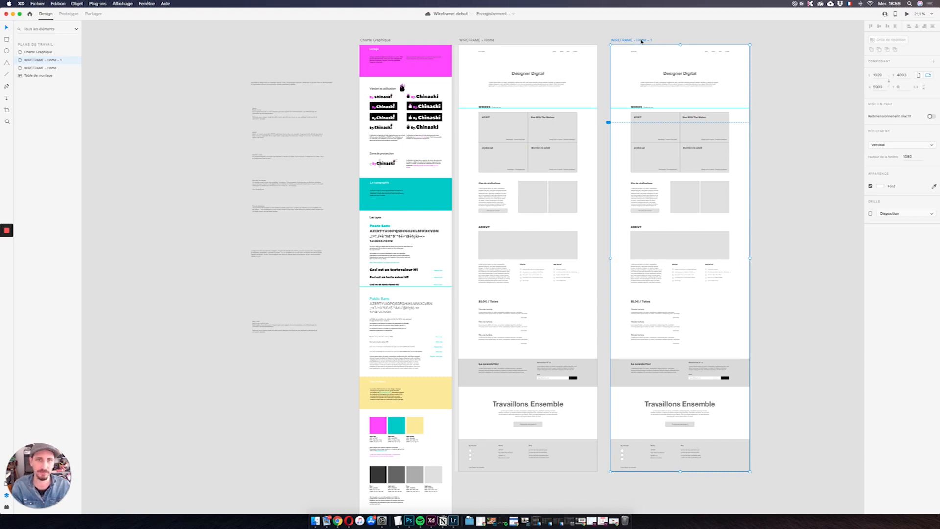
Step: Examine the logo, typography and colour sections of the Charte Graphique artboard
{"action": "scroll", "coordinate": [625, 157], "scroll_direction": "right", "scroll_amount": 2}
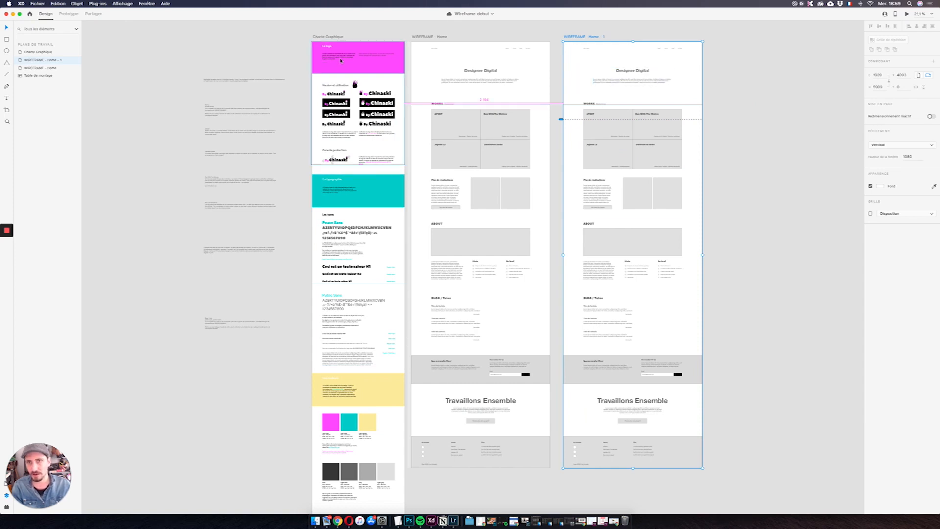
{"action": "scroll", "coordinate": [337, 61], "scroll_direction": "up", "scroll_amount": 5}
{"action": "scroll", "coordinate": [337, 60], "scroll_direction": "up", "scroll_amount": 1}
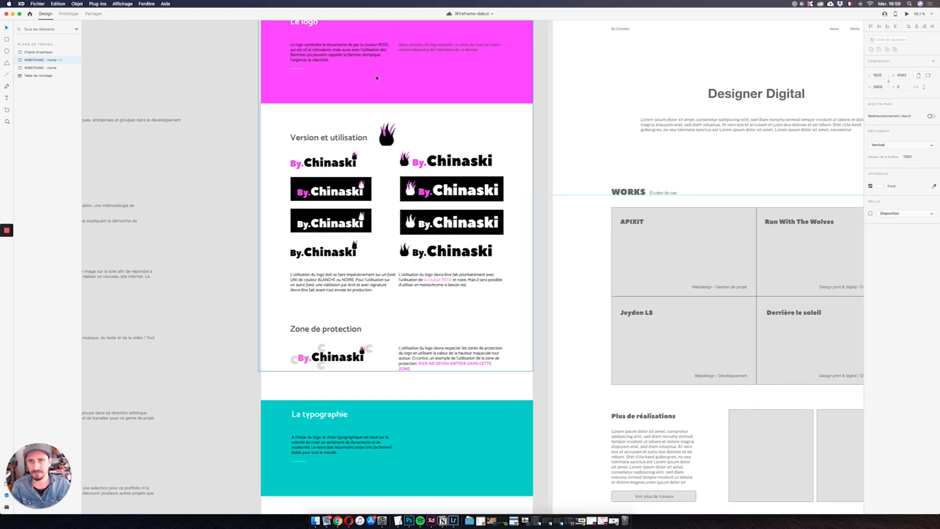
{"action": "scroll", "coordinate": [377, 78], "scroll_direction": "down", "scroll_amount": 5}
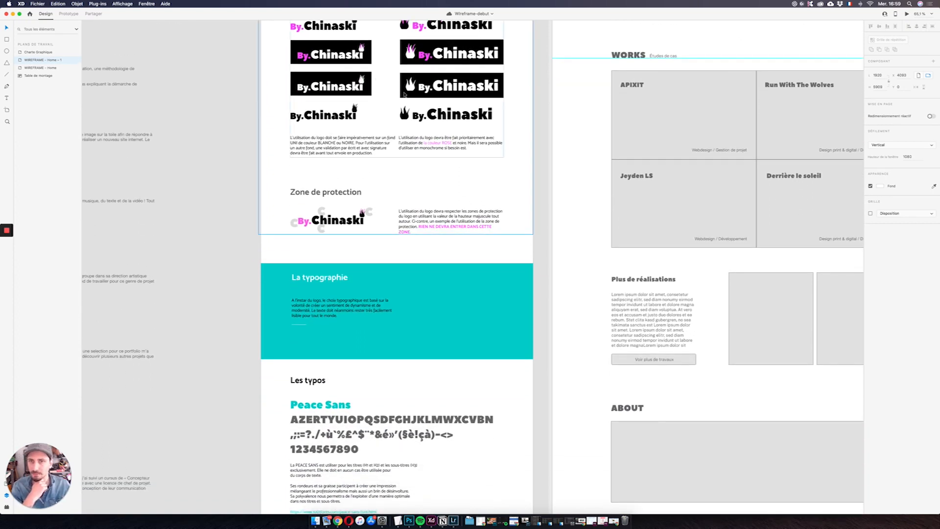
{"action": "scroll", "coordinate": [415, 117], "scroll_direction": "down", "scroll_amount": 15}
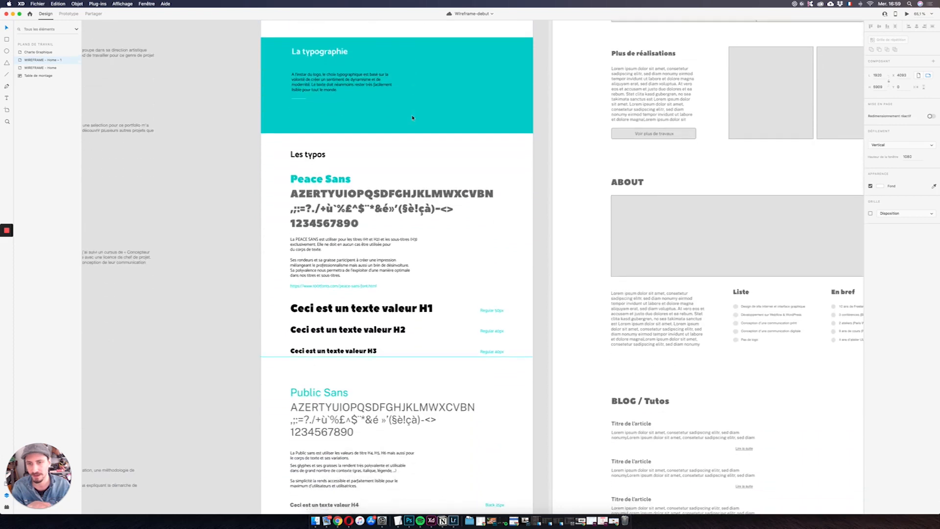
{"action": "scroll", "coordinate": [414, 116], "scroll_direction": "down", "scroll_amount": 8}
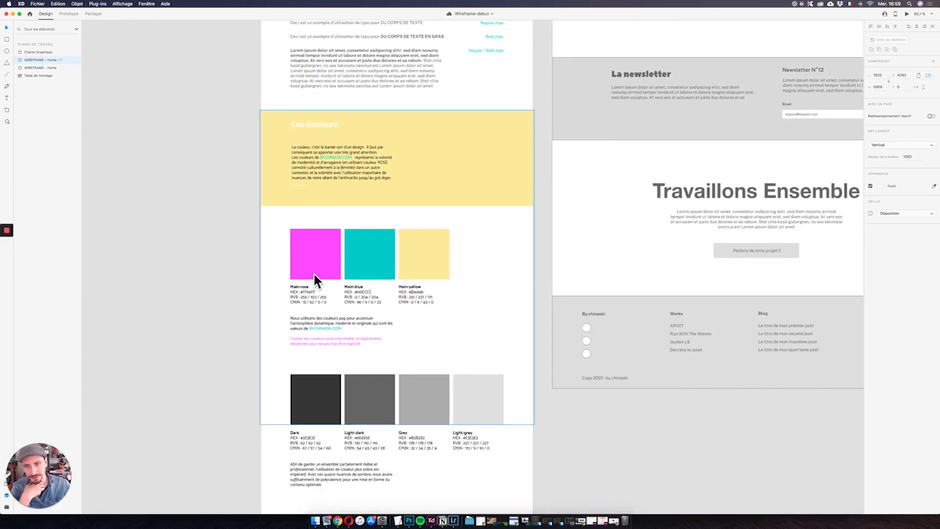
{"action": "scroll", "coordinate": [417, 178], "scroll_direction": "down", "scroll_amount": 4}
{"action": "scroll", "coordinate": [417, 179], "scroll_direction": "down", "scroll_amount": 6}
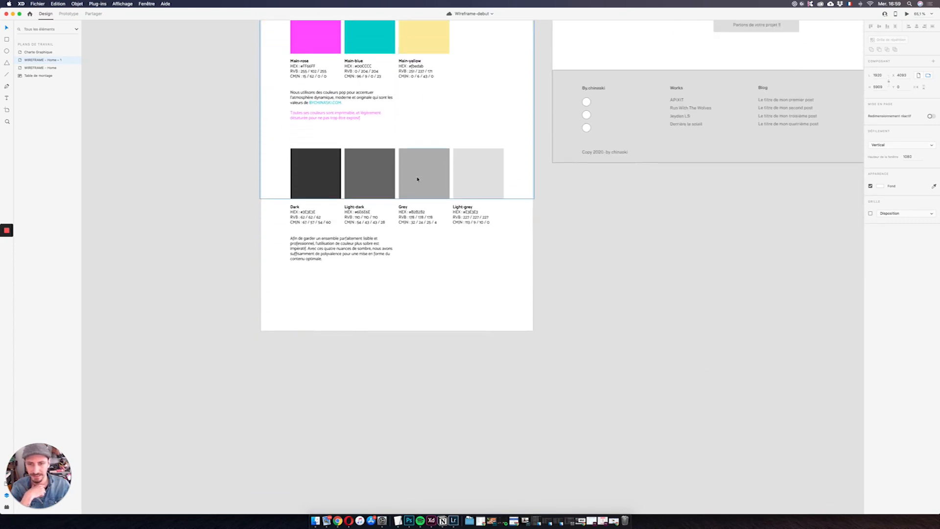
{"action": "scroll", "coordinate": [417, 179], "scroll_direction": "up", "scroll_amount": 7}
{"action": "scroll", "coordinate": [417, 179], "scroll_direction": "up", "scroll_amount": 1}
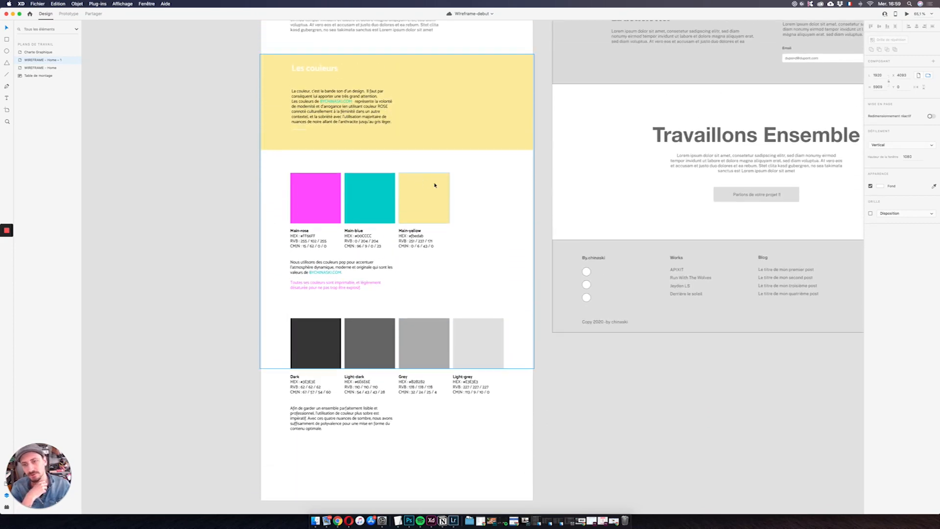
Step: Review the charter's fonts, colour swatches and logo versions again alongside the wireframe home page
{"action": "scroll", "coordinate": [374, 250], "scroll_direction": "up", "scroll_amount": 20}
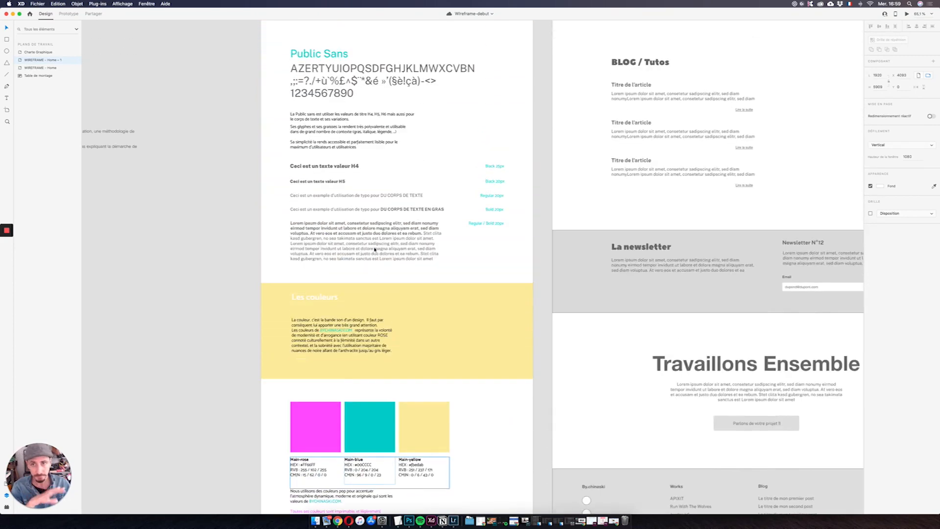
{"action": "scroll", "coordinate": [375, 249], "scroll_direction": "down", "scroll_amount": 20}
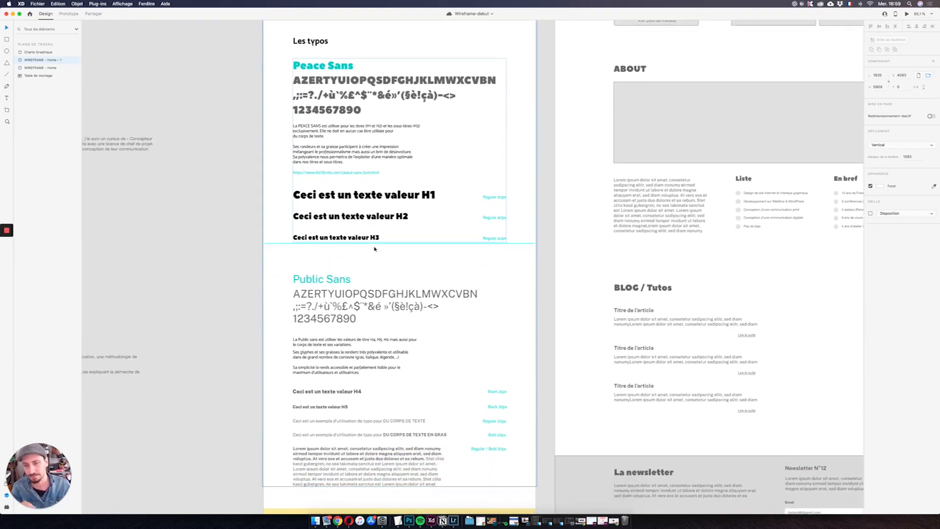
{"action": "scroll", "coordinate": [375, 249], "scroll_direction": "down", "scroll_amount": 2}
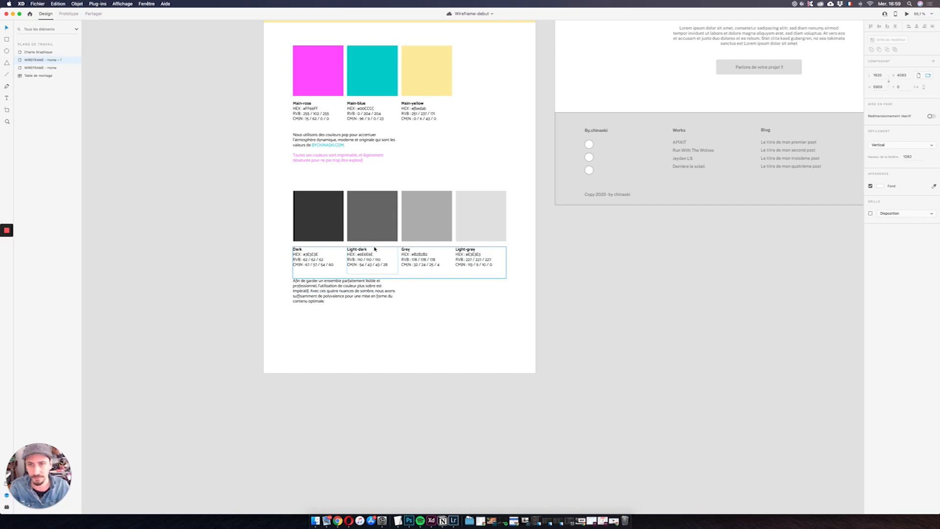
{"action": "scroll", "coordinate": [375, 249], "scroll_direction": "up", "scroll_amount": 20}
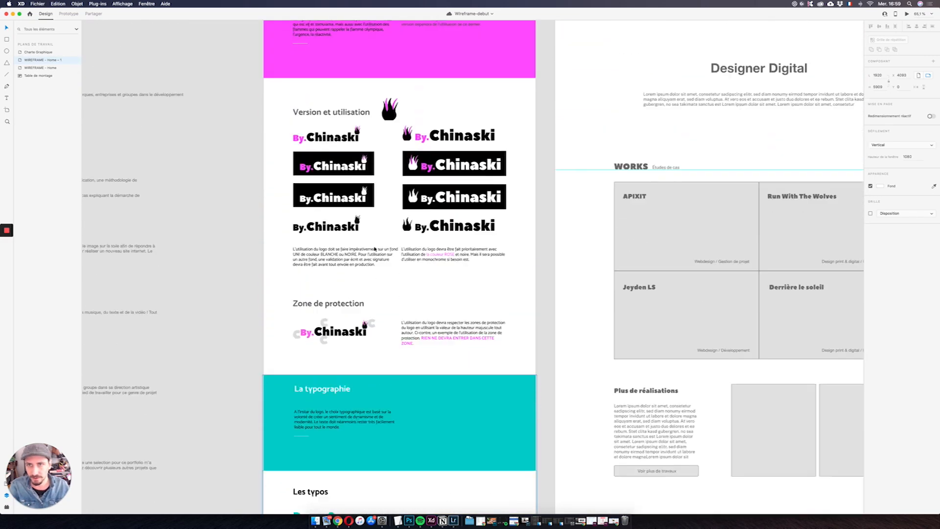
{"action": "scroll", "coordinate": [375, 248], "scroll_direction": "up", "scroll_amount": 5}
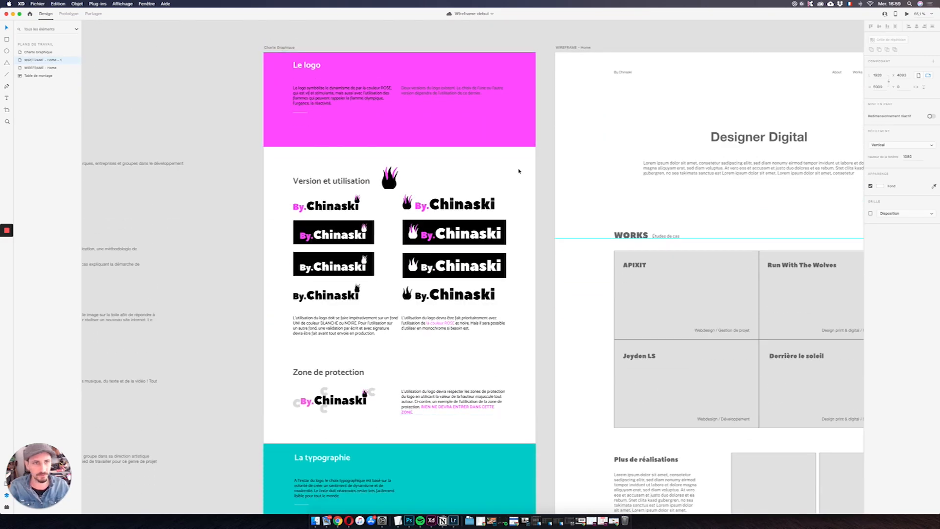
{"action": "scroll", "coordinate": [519, 171], "scroll_direction": "right", "scroll_amount": 5}
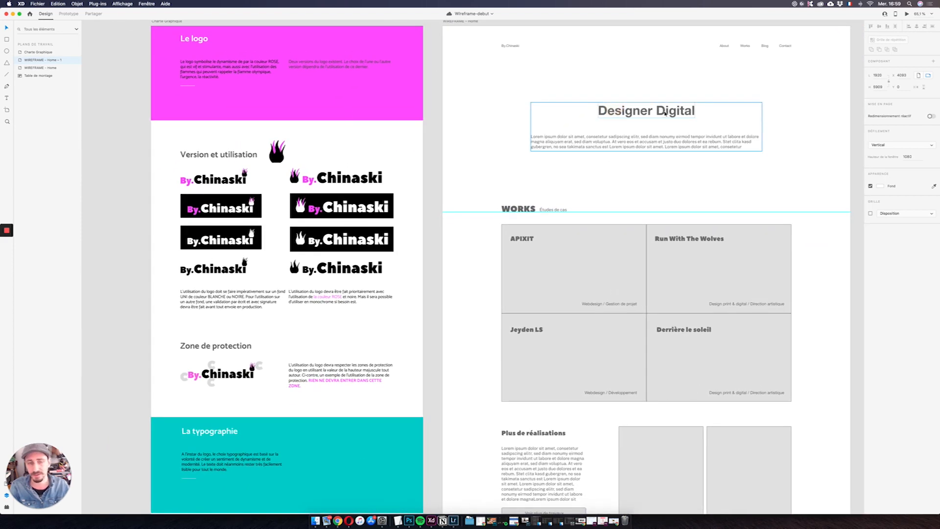
{"action": "scroll", "coordinate": [667, 114], "scroll_direction": "down", "scroll_amount": 5}
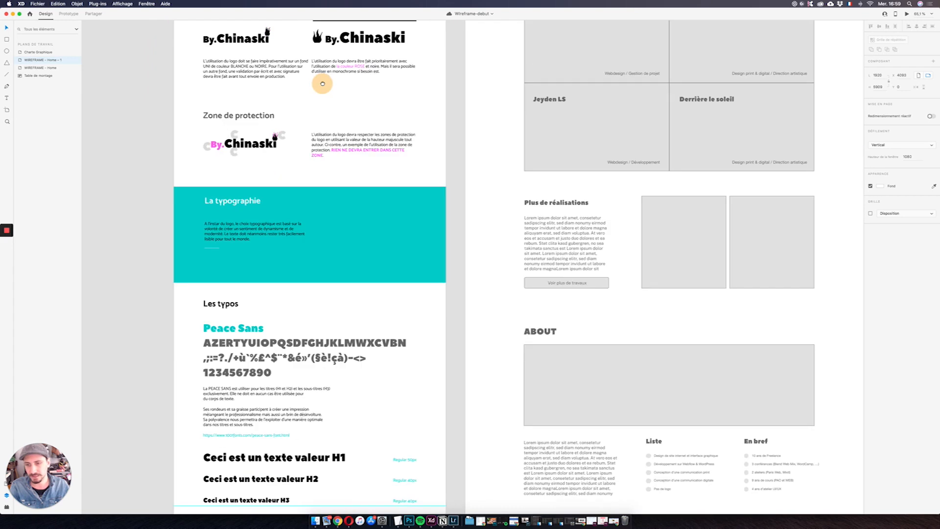
{"action": "scroll", "coordinate": [225, 318], "scroll_direction": "down", "scroll_amount": 1}
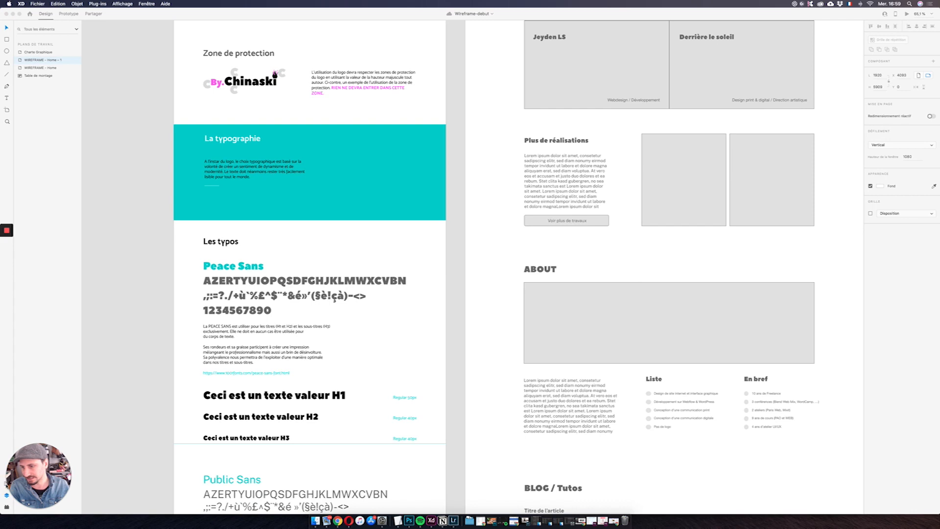
Step: Open the document assets alongside the colour section of the Charte Graphique artboard
{"action": "left_click_drag", "start_coordinate": [25, 485], "coordinate": [74, 470]}
{"action": "left_click", "coordinate": [7, 483]}
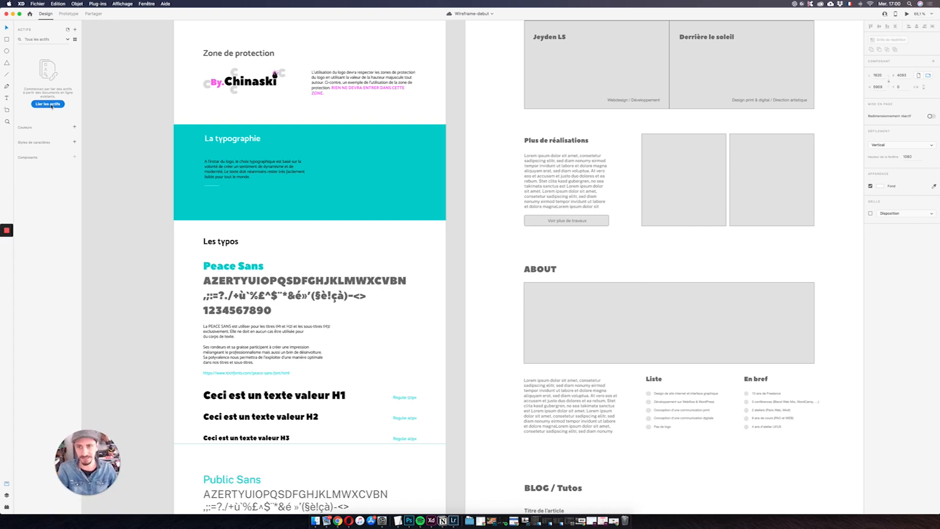
{"action": "scroll", "coordinate": [290, 319], "scroll_direction": "down", "scroll_amount": 10}
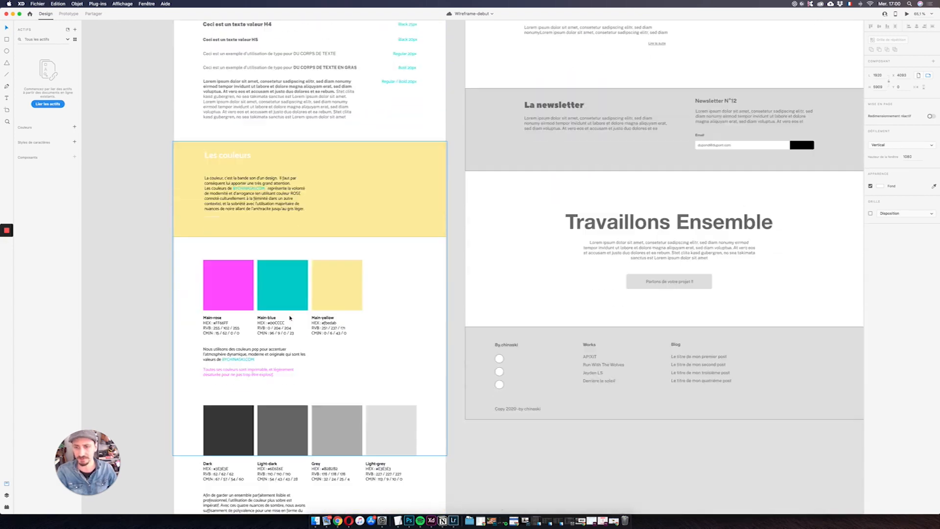
{"action": "scroll", "coordinate": [290, 319], "scroll_direction": "down", "scroll_amount": 3}
{"action": "left_click", "coordinate": [246, 232]}
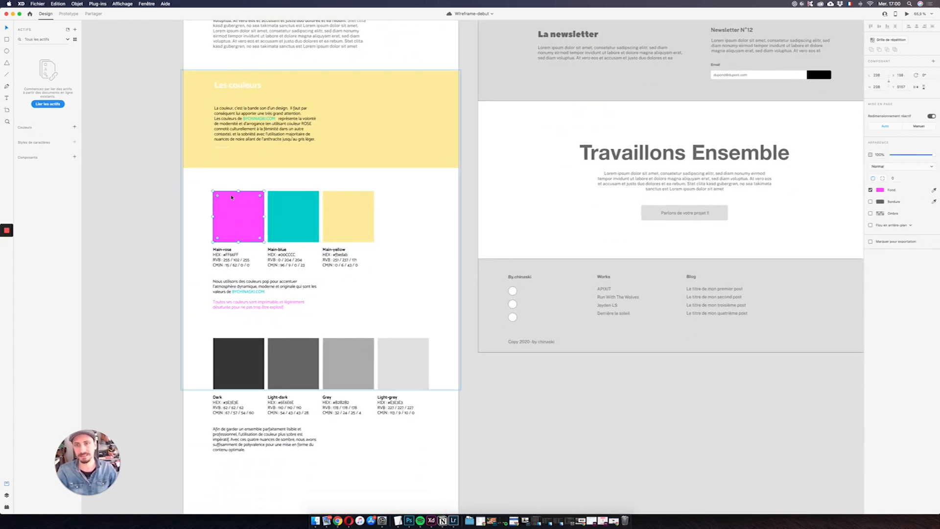
{"action": "left_click", "coordinate": [292, 212], "text": "shift"}
{"action": "left_click", "coordinate": [363, 212], "text": "shift"}
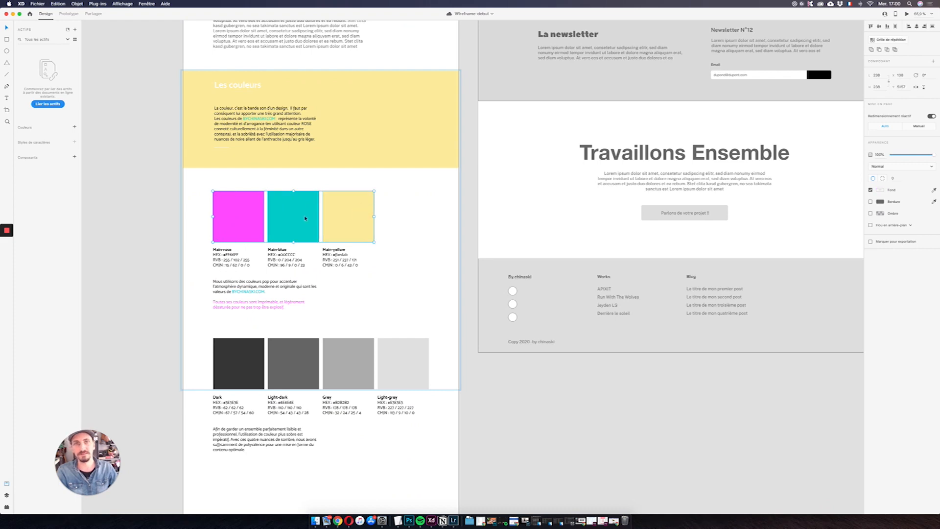
{"action": "left_click", "coordinate": [248, 375], "text": "shift"}
{"action": "left_click", "coordinate": [295, 365], "text": "shift"}
{"action": "left_click", "coordinate": [350, 362], "text": "shift"}
{"action": "left_click", "coordinate": [397, 360], "text": "shift"}
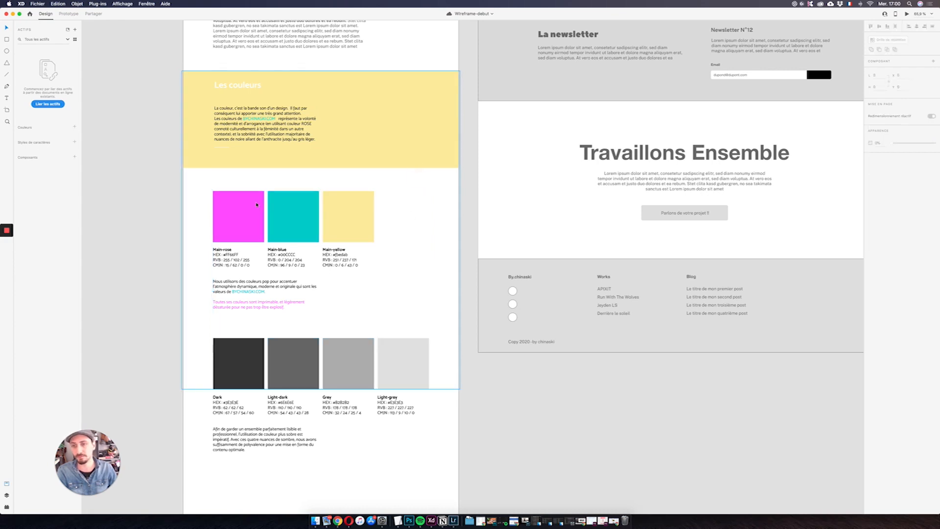
Step: Add the charter's pink swatch to the document's colour assets and name it Main-pink #FF66FF
{"action": "left_click", "coordinate": [220, 221]}
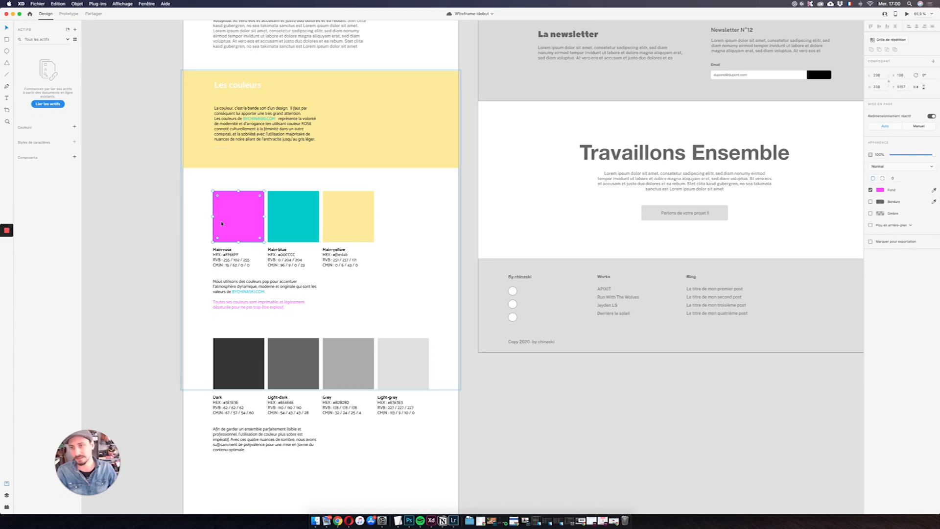
{"action": "left_click", "coordinate": [74, 127]}
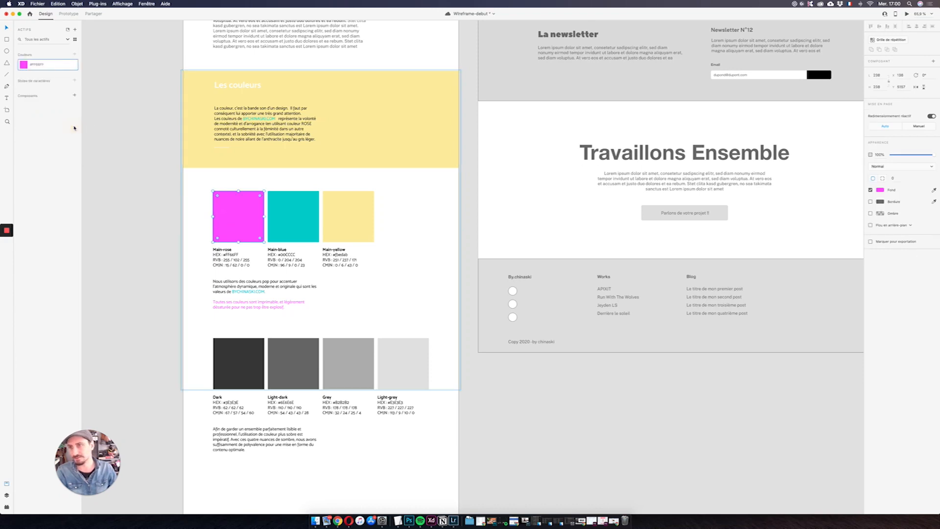
{"action": "double_click", "coordinate": [45, 64]}
{"action": "left_click", "coordinate": [46, 64]}
{"action": "key", "text": "super+a"}
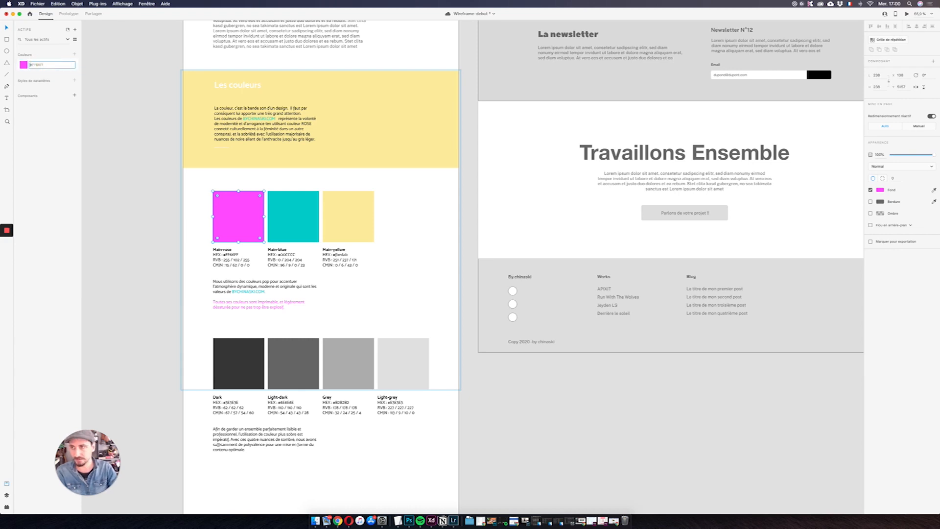
{"action": "type", "text": "Main-pink"}
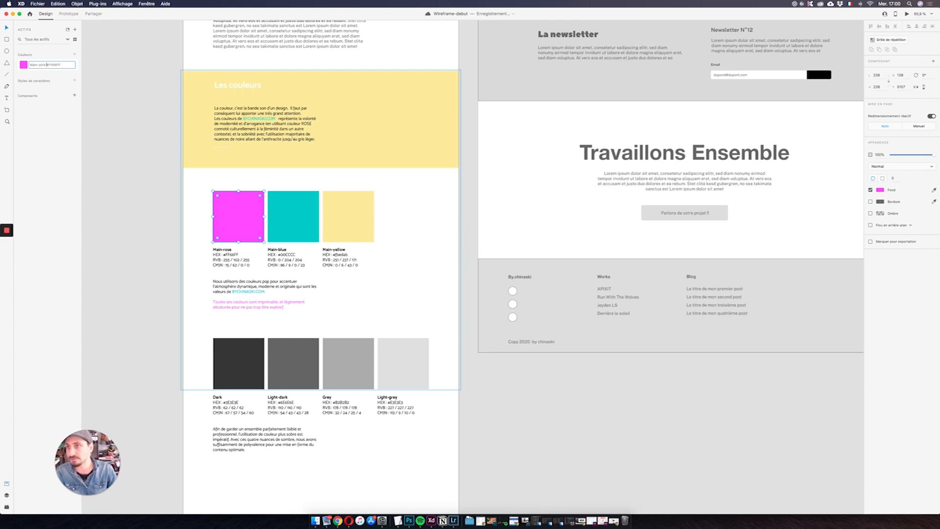
Step: Add the charter's turquoise swatch as a colour asset named Main-blue #00CCCC and save the document
{"action": "left_click", "coordinate": [276, 205]}
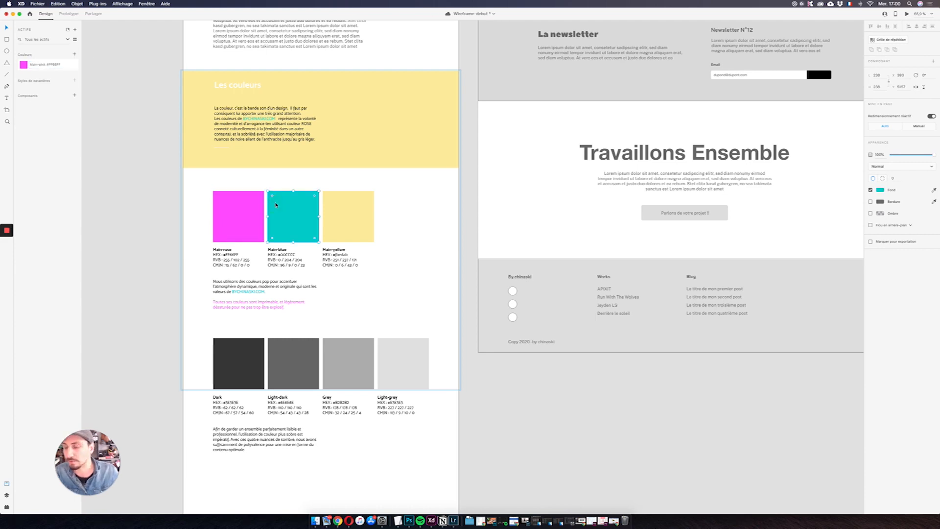
{"action": "left_click", "coordinate": [75, 56]}
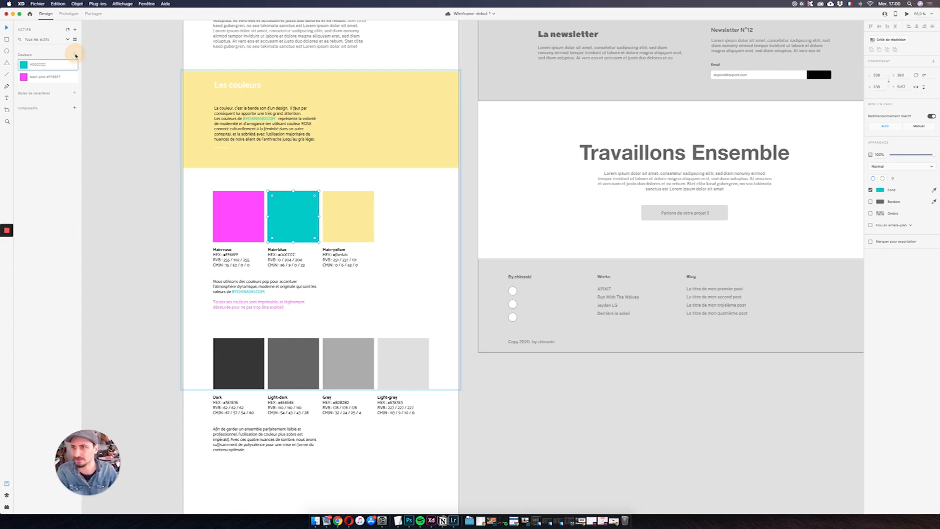
{"action": "double_click", "coordinate": [43, 65]}
{"action": "key", "text": "Right"}
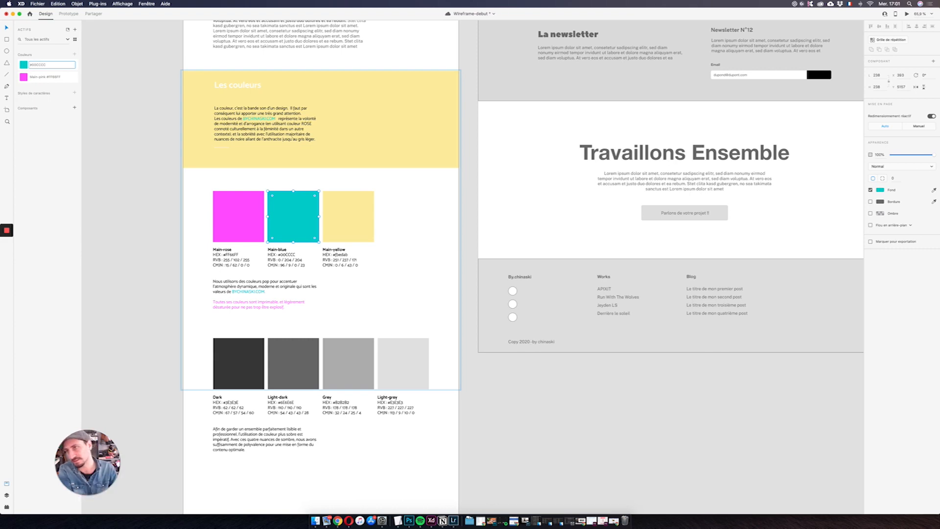
{"action": "key", "text": "super+s"}
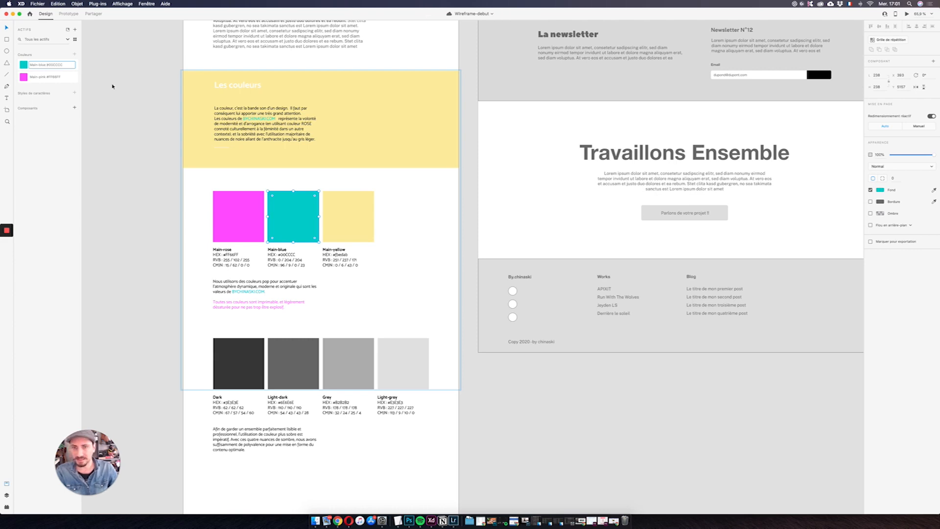
Step: Add the charter's yellow swatch as a colour asset named Main-yellow #FBEDAB and save the document
{"action": "left_click", "coordinate": [342, 238]}
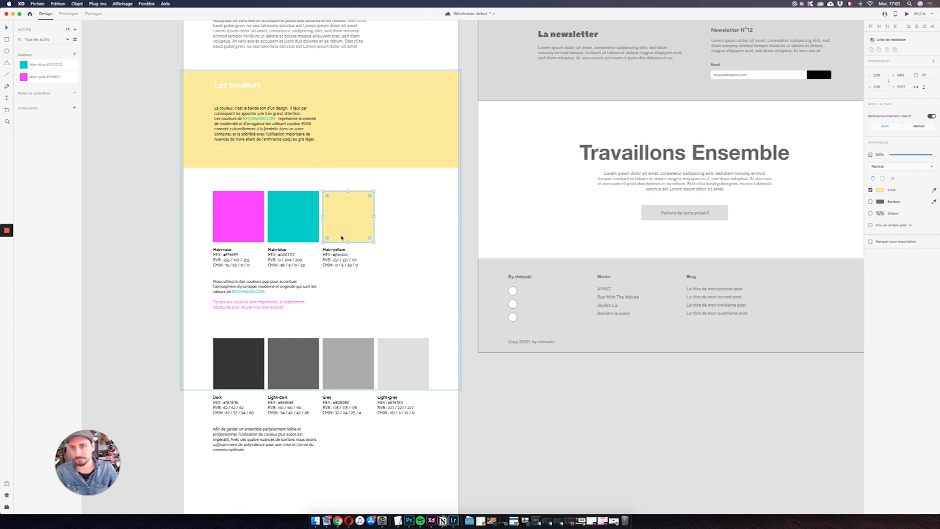
{"action": "left_click", "coordinate": [75, 54]}
{"action": "double_click", "coordinate": [44, 64]}
{"action": "key", "text": "Left"}
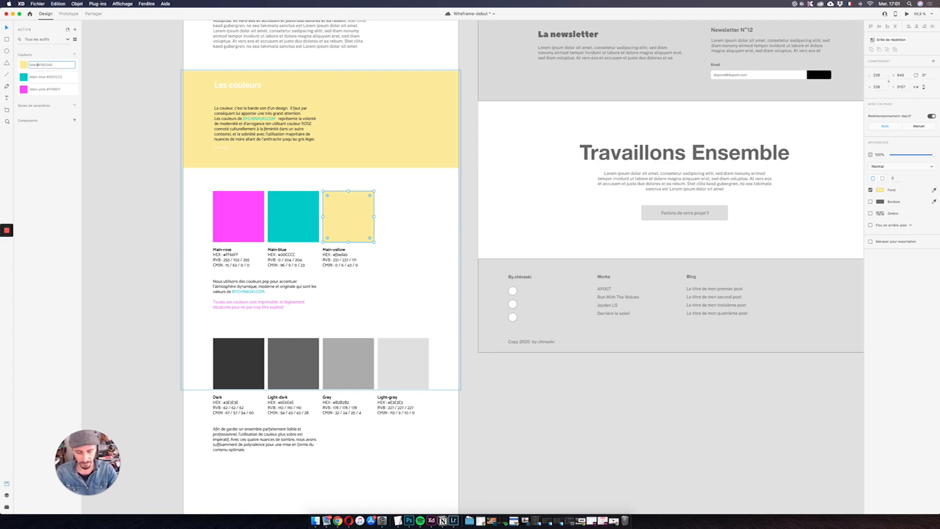
{"action": "type", "text": "Main-yellow"}
{"action": "key", "text": "super+s"}
{"action": "left_click", "coordinate": [425, 211]}
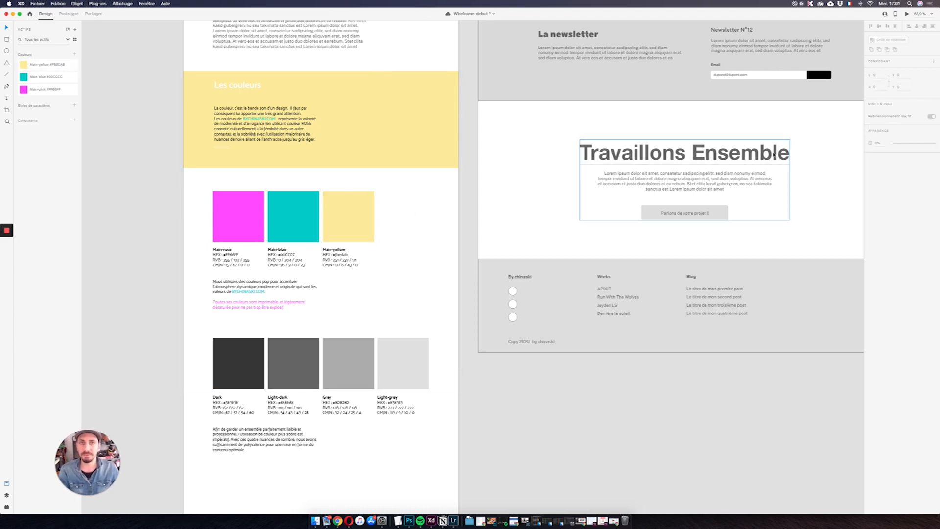
{"action": "key", "text": "super+s"}
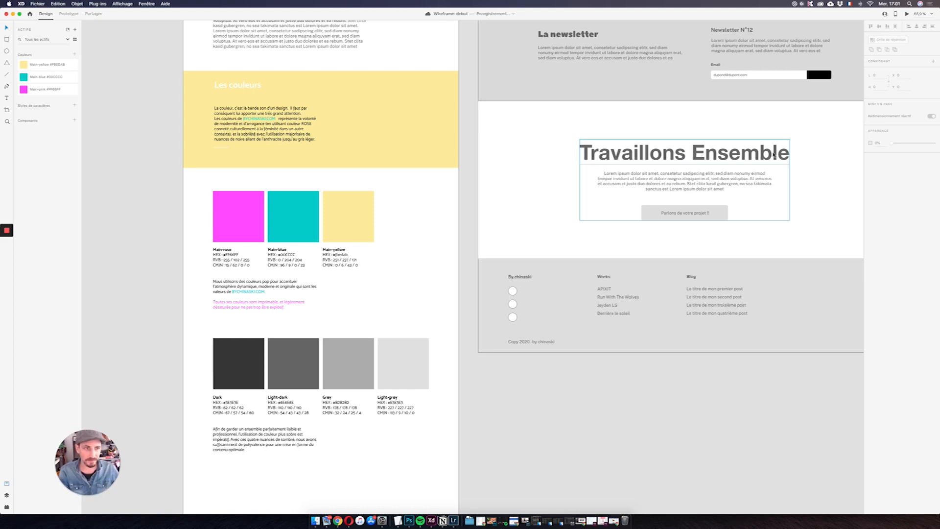
Step: Apply the Main-blue, Main-yellow and finally Main-pink colour assets to the background of the "Parlons de votre projet !" button
{"action": "left_click", "coordinate": [725, 213]}
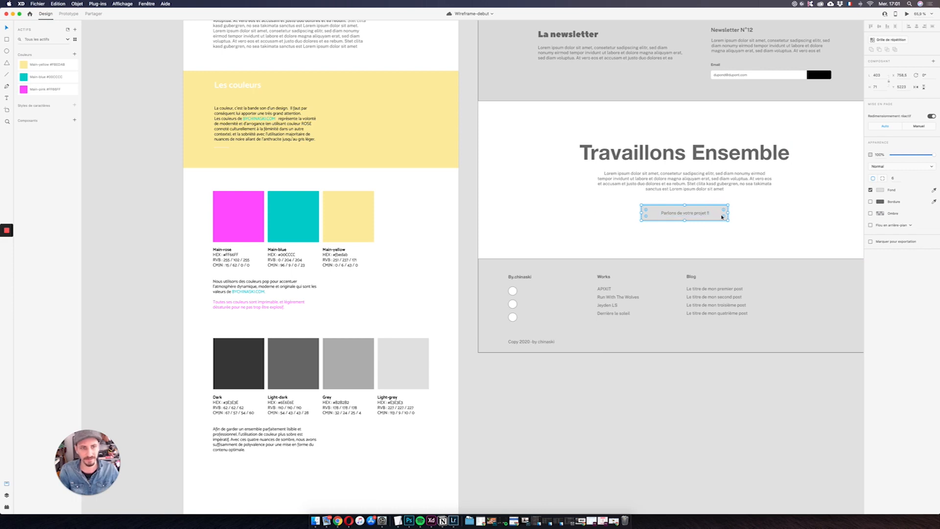
{"action": "left_click", "coordinate": [44, 77]}
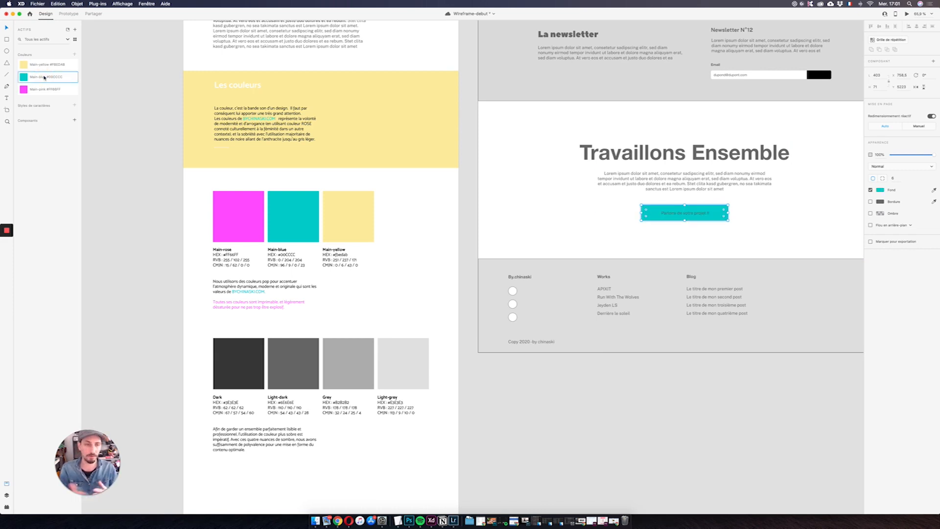
{"action": "left_click", "coordinate": [45, 64]}
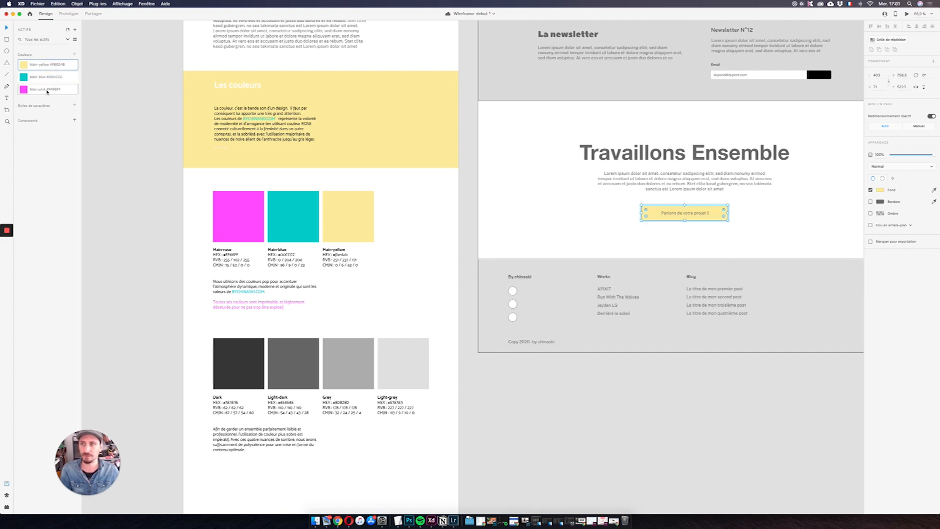
{"action": "left_click", "coordinate": [47, 89]}
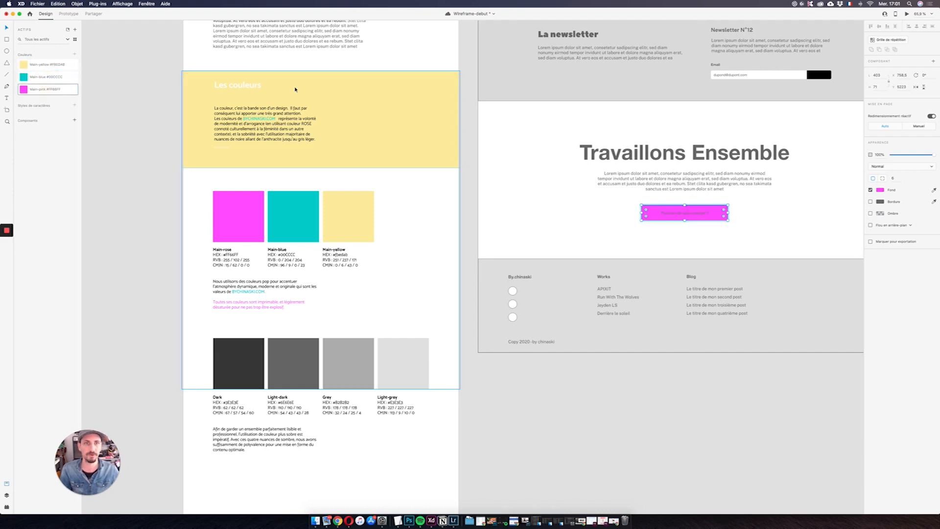
Step: Store Main-pink, Main-yellow and Main-blue as saved swatches in the colour picker by way of the button's fill
{"action": "left_click", "coordinate": [880, 190]}
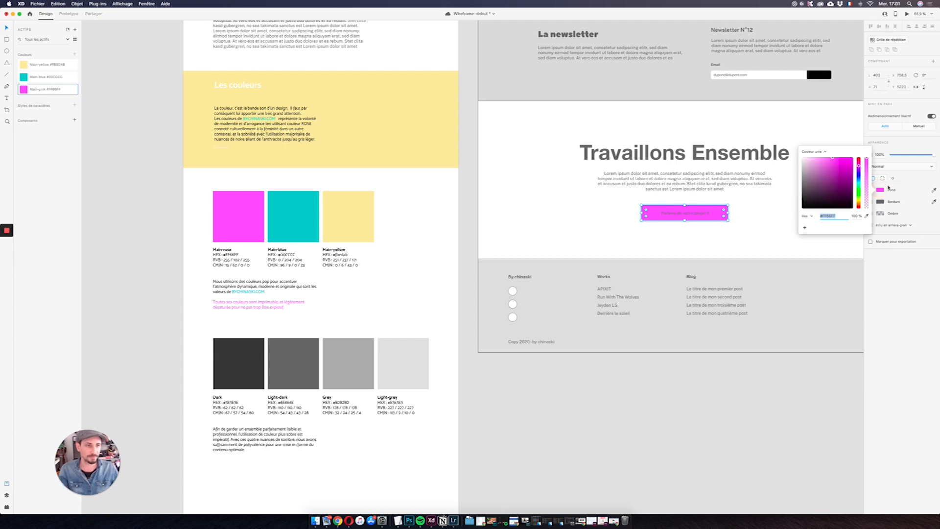
{"action": "left_click", "coordinate": [805, 228]}
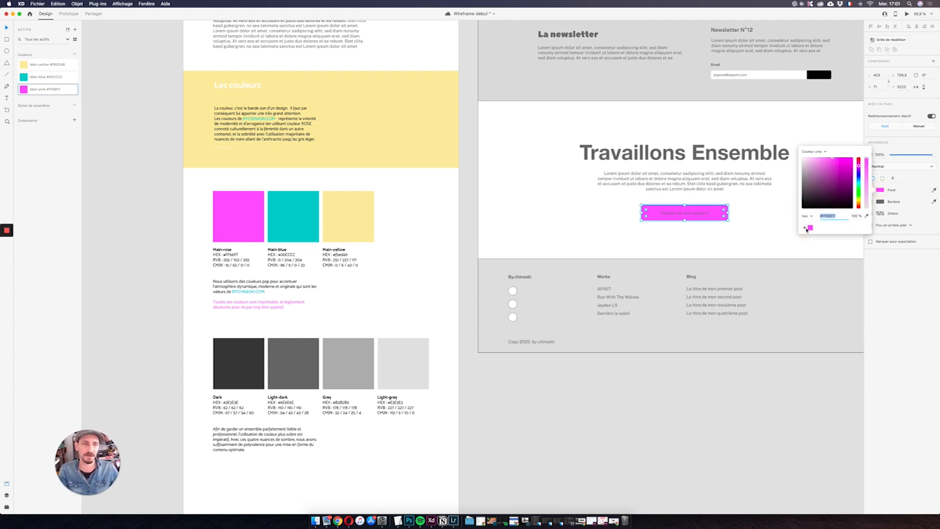
{"action": "left_click", "coordinate": [41, 66]}
{"action": "left_click", "coordinate": [879, 190]}
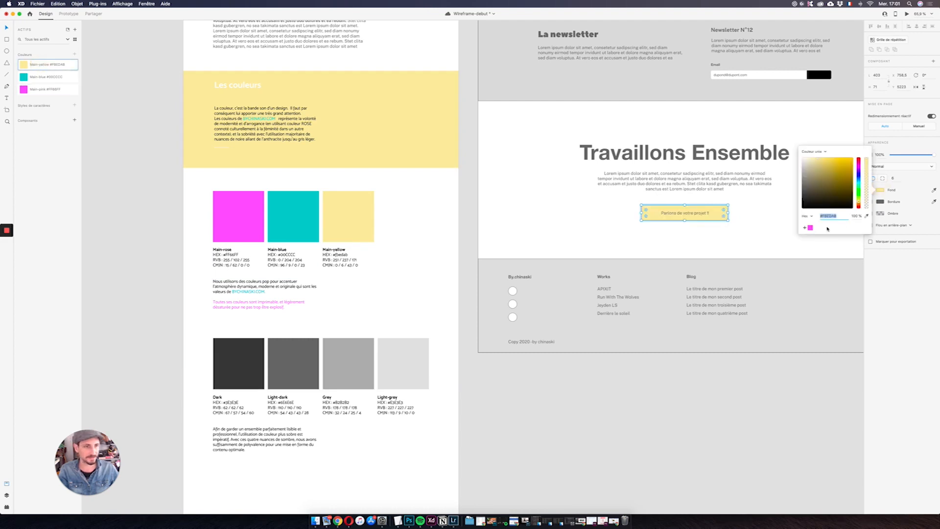
{"action": "left_click", "coordinate": [806, 228]}
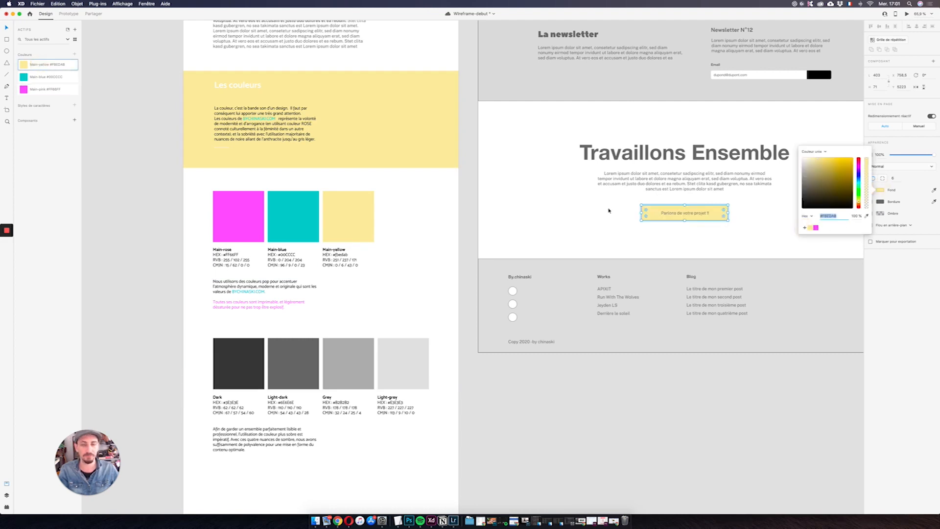
{"action": "left_click", "coordinate": [44, 77]}
{"action": "left_click", "coordinate": [878, 191]}
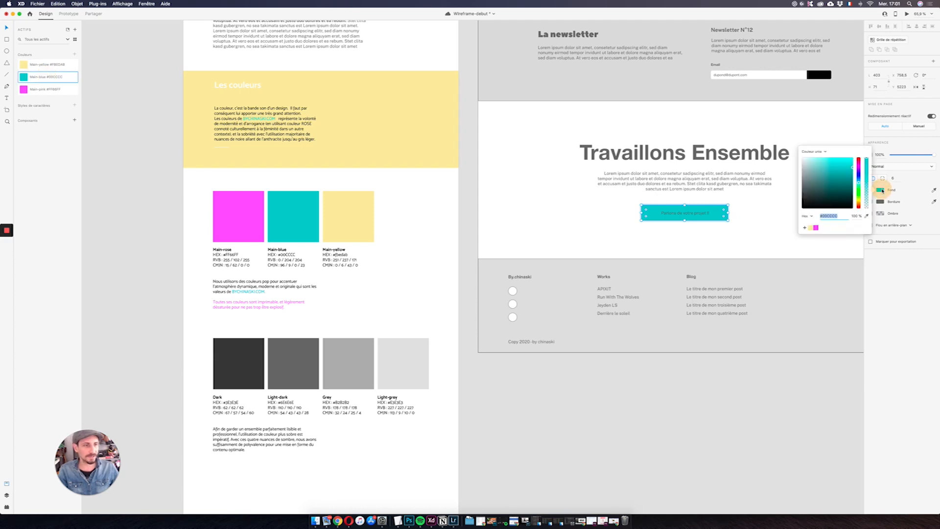
{"action": "left_click", "coordinate": [805, 228]}
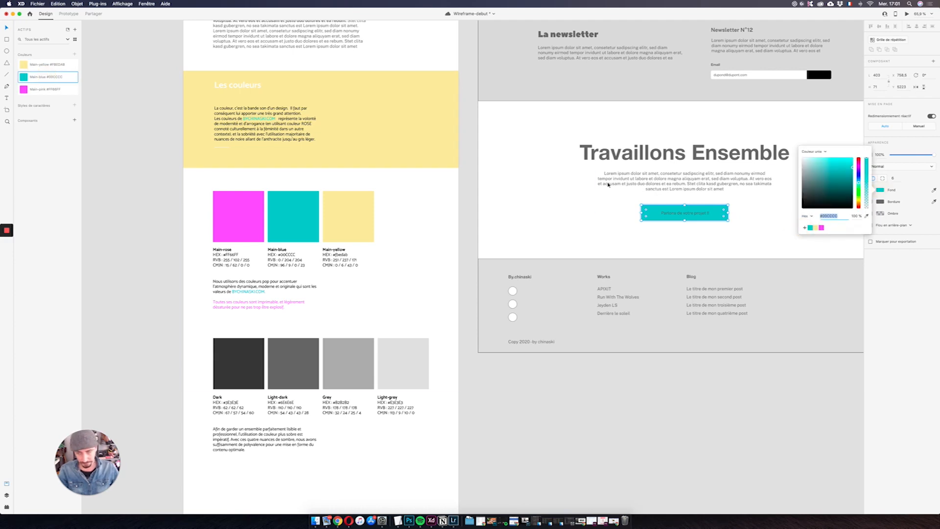
Step: Show the document's layers, save the document, and set the button's fill to the saved yellow swatch
{"action": "key", "text": "super+y"}
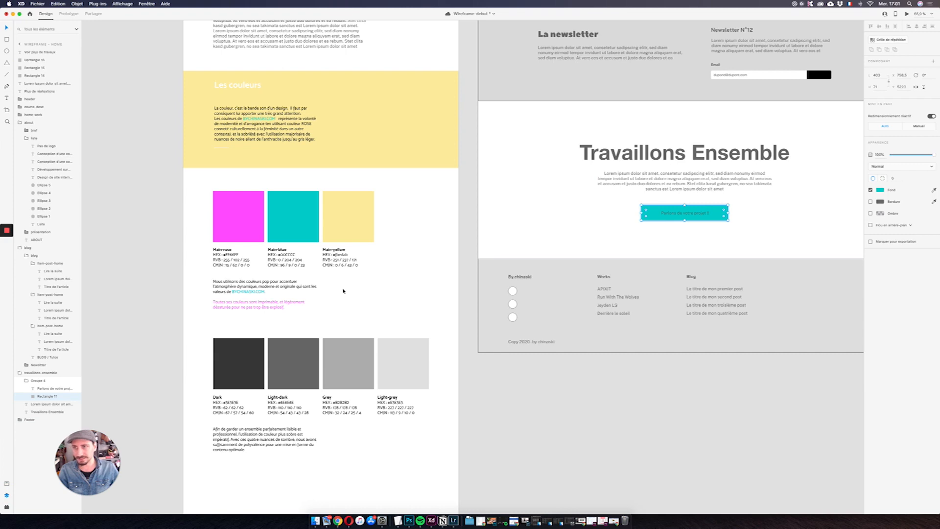
{"action": "key", "text": "super+s"}
{"action": "left_click", "coordinate": [880, 190]}
{"action": "left_click", "coordinate": [815, 228]}
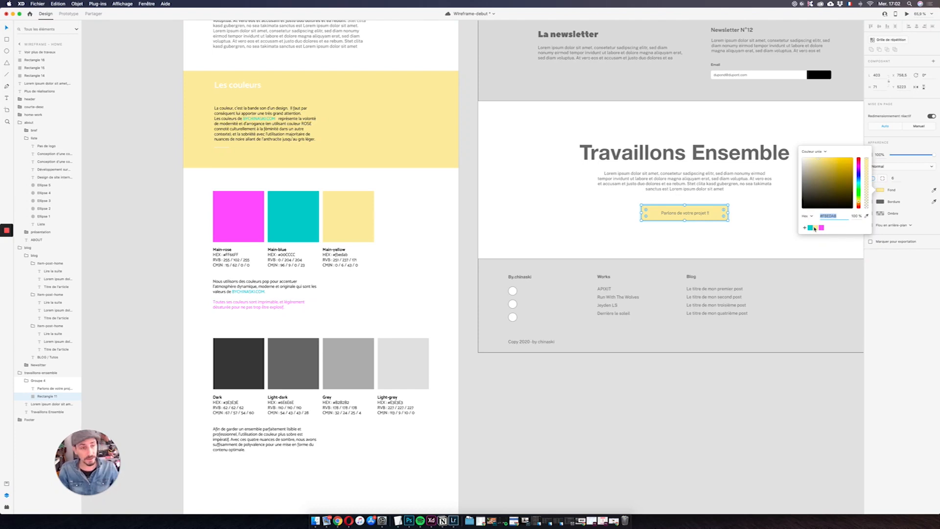
Step: Return to the document assets and compare them with the swatches saved in the button's fill colour picker
{"action": "left_click", "coordinate": [6, 484]}
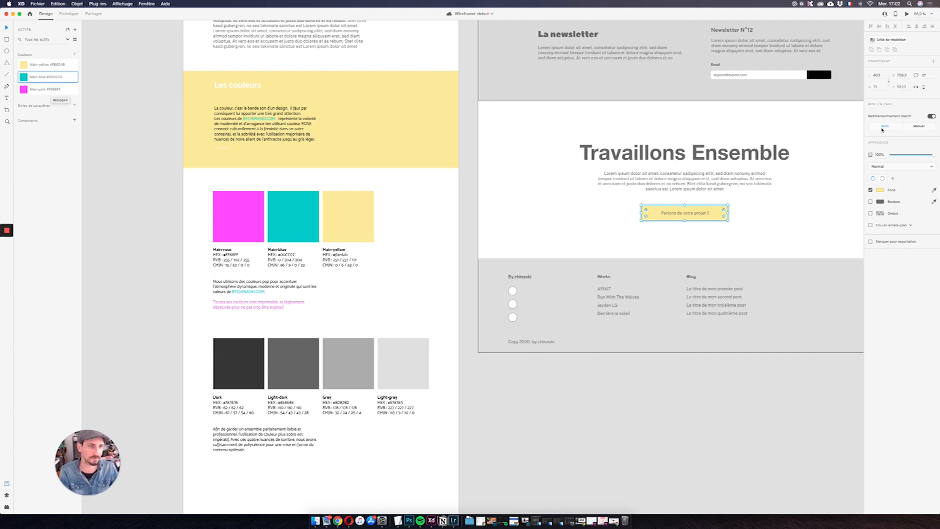
{"action": "left_click", "coordinate": [880, 189]}
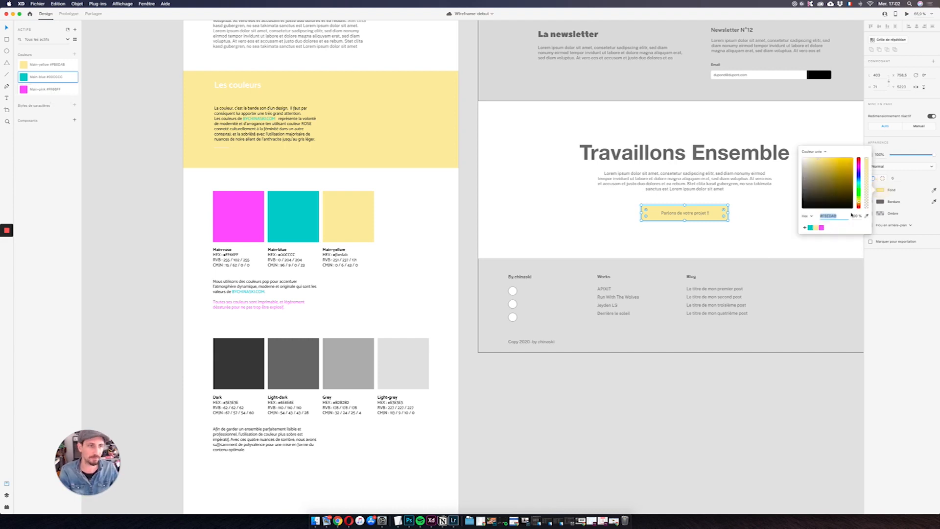
{"action": "left_click", "coordinate": [878, 189]}
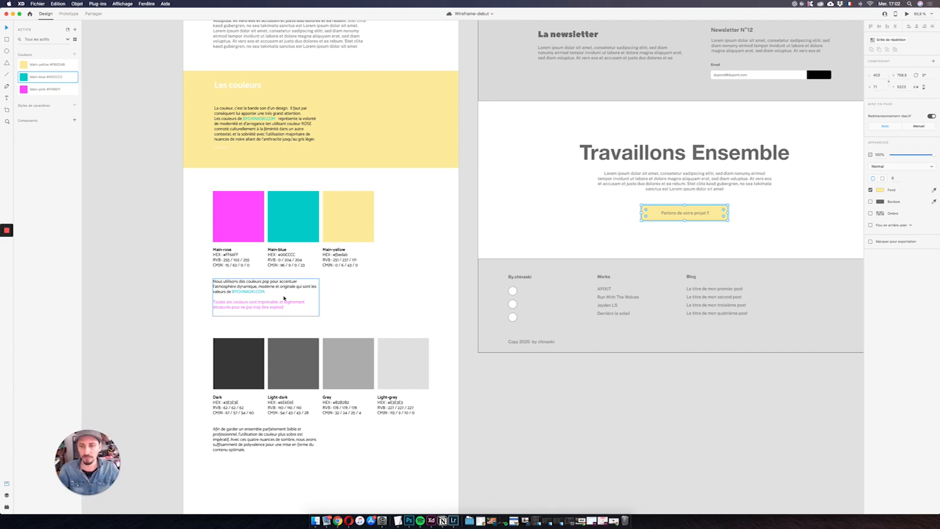
{"action": "left_click", "coordinate": [241, 370], "text": "shift"}
{"action": "left_click", "coordinate": [294, 364], "text": "shift"}
{"action": "left_click", "coordinate": [344, 362], "text": "shift"}
{"action": "left_click", "coordinate": [554, 438]}
Step: Add the charter's Dark, Light-dark, Grey and Light-grey swatches together to the document's colour assets
{"action": "left_click", "coordinate": [381, 352]}
{"action": "left_click", "coordinate": [352, 357], "text": "shift"}
{"action": "left_click", "coordinate": [293, 355], "text": "shift"}
{"action": "left_click", "coordinate": [244, 356], "text": "shift"}
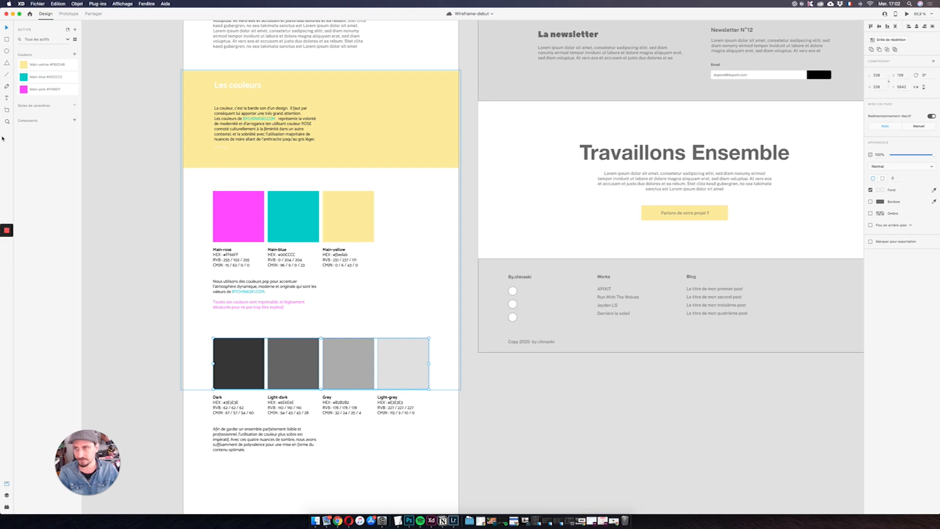
{"action": "left_click", "coordinate": [74, 54]}
{"action": "left_click", "coordinate": [128, 132]}
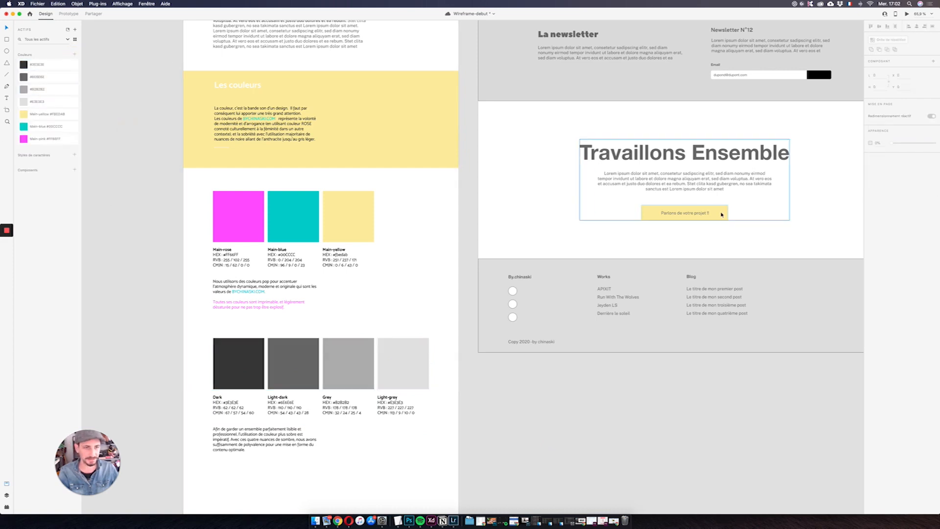
Step: Change the font of the "Designer Digital" title on the WIREFRAME - Home artboard to Peace Sans and open its font weight choices
{"action": "left_click_drag", "start_coordinate": [764, 250], "coordinate": [735, 374]}
{"action": "scroll", "coordinate": [735, 373], "scroll_direction": "up", "scroll_amount": 15}
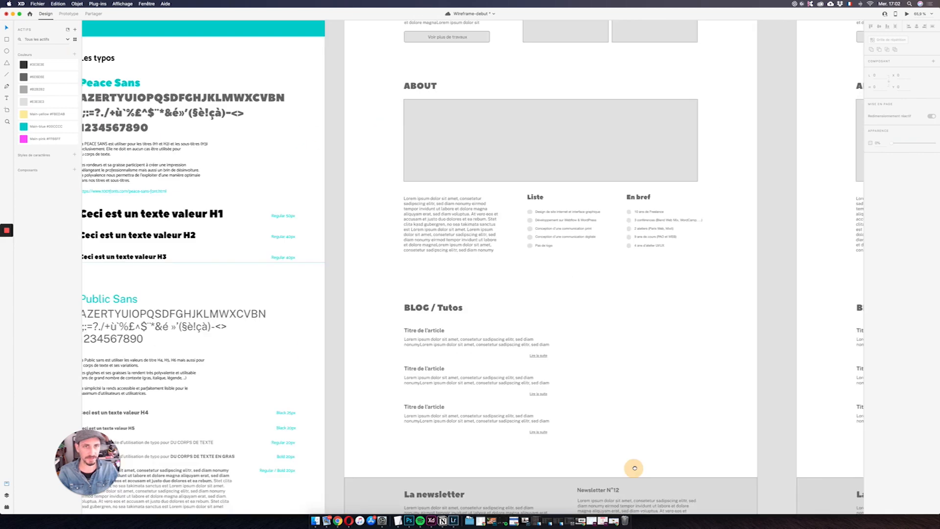
{"action": "scroll", "coordinate": [590, 314], "scroll_direction": "left", "scroll_amount": 3}
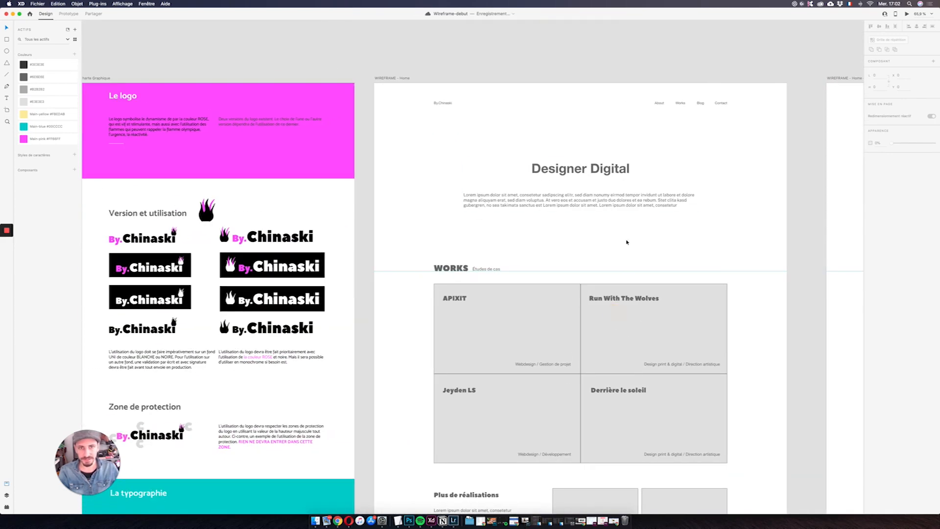
{"action": "left_click", "coordinate": [577, 169]}
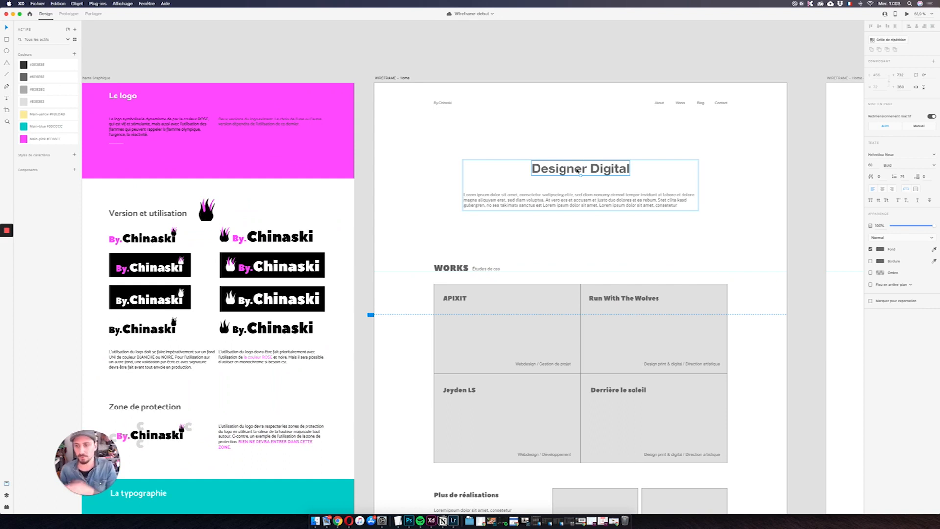
{"action": "scroll", "coordinate": [577, 169], "scroll_direction": "down", "scroll_amount": 5}
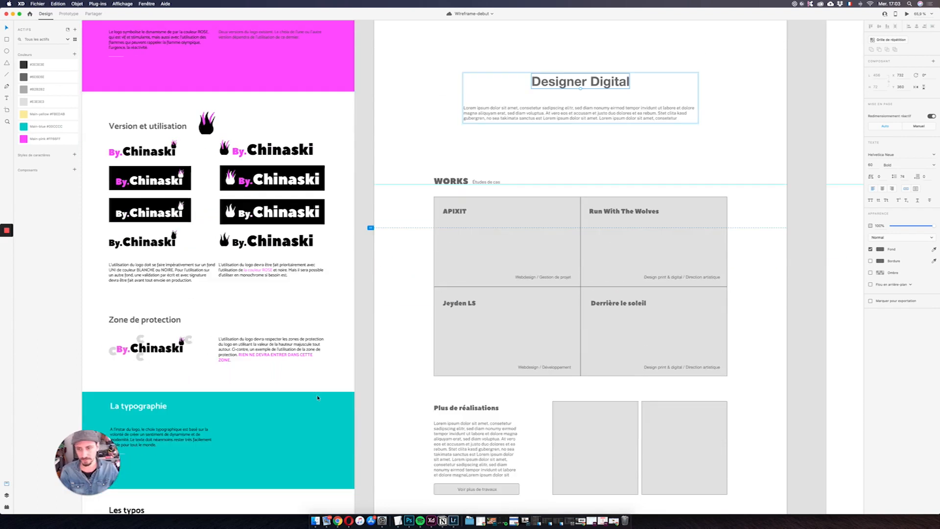
{"action": "scroll", "coordinate": [317, 398], "scroll_direction": "up", "scroll_amount": 4}
{"action": "scroll", "coordinate": [317, 398], "scroll_direction": "up", "scroll_amount": 2}
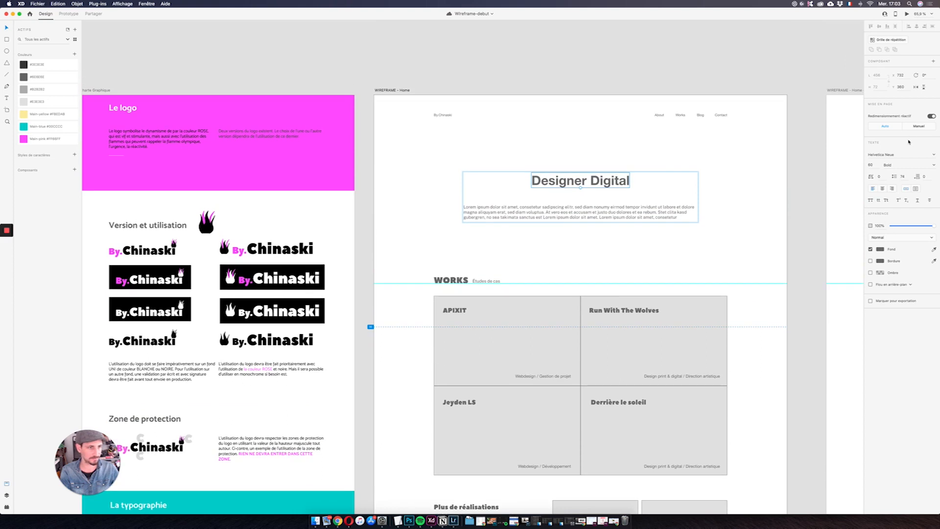
{"action": "left_click", "coordinate": [902, 155]}
{"action": "type", "text": "Peace Sans"}
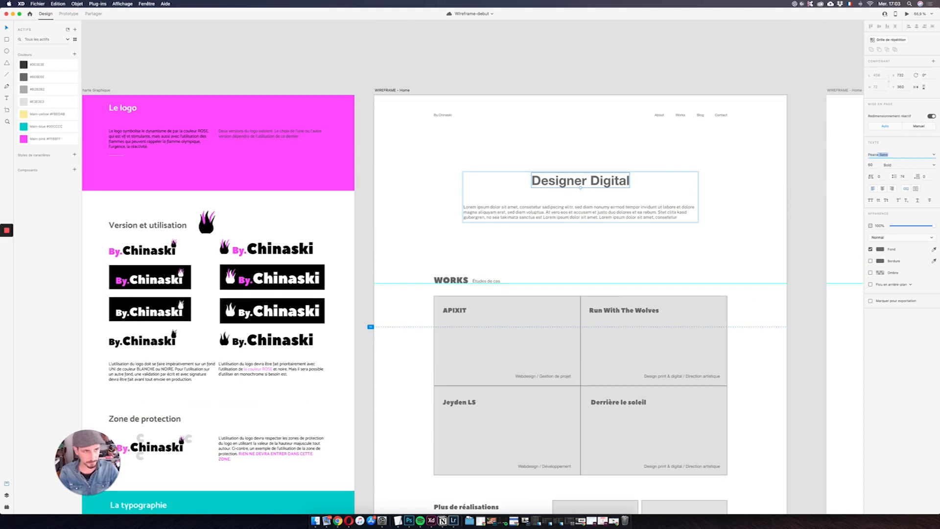
{"action": "key", "text": "Return"}
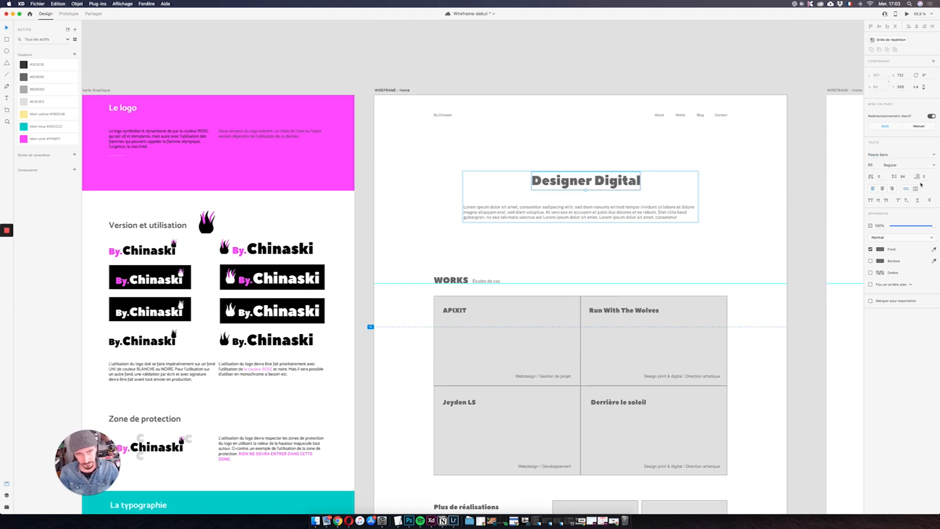
{"action": "left_click", "coordinate": [896, 165]}
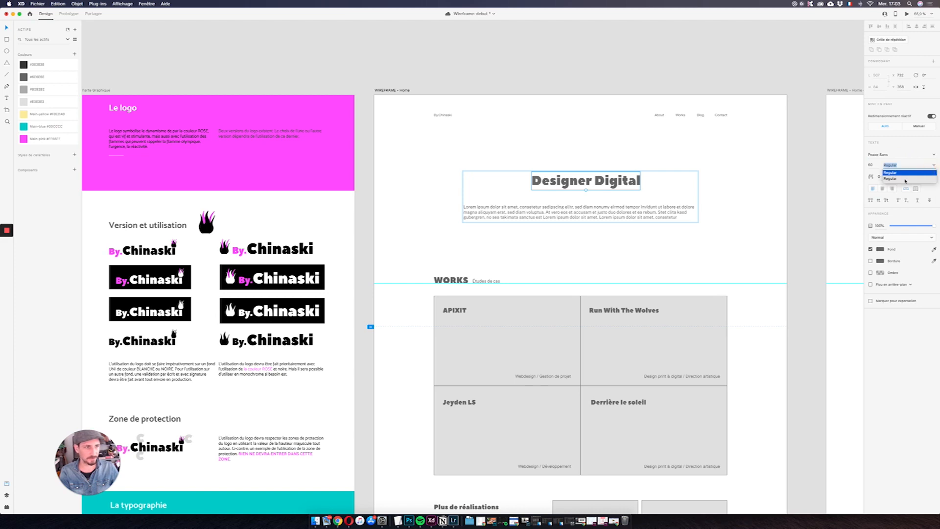
Step: Fill the "Designer Digital" title with the Main-blue asset and position it centred and closer above its paragraph
{"action": "left_click_drag", "start_coordinate": [551, 182], "coordinate": [560, 182]}
{"action": "double_click", "coordinate": [559, 182]}
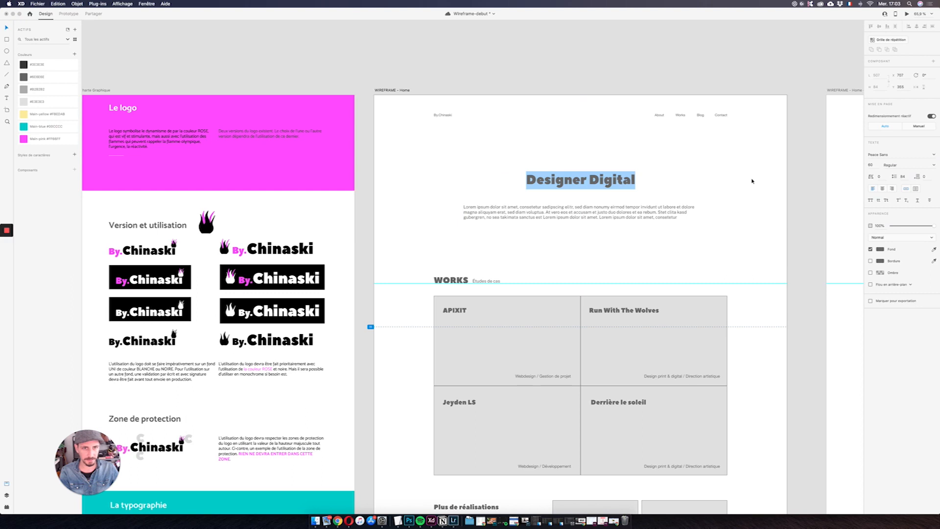
{"action": "key", "text": "Escape"}
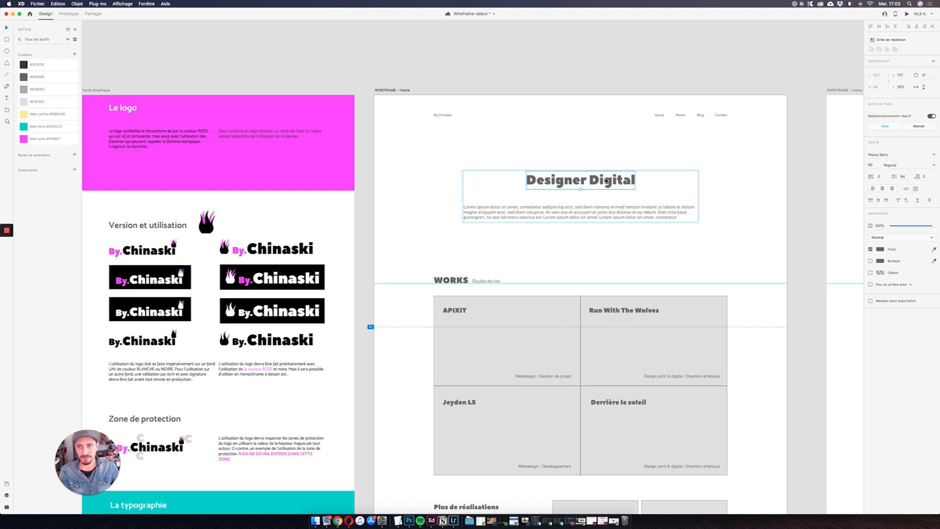
{"action": "left_click", "coordinate": [41, 126]}
{"action": "left_click_drag", "start_coordinate": [588, 177], "coordinate": [606, 189]}
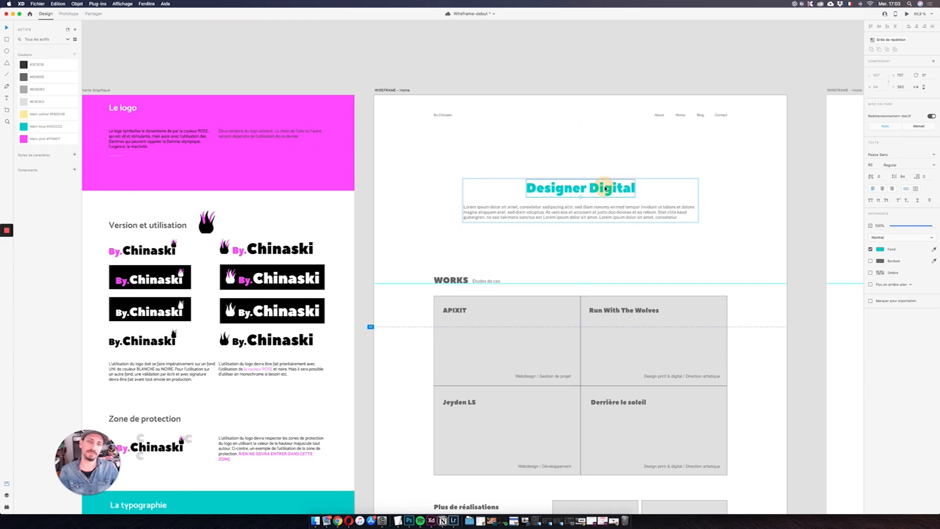
{"action": "left_click", "coordinate": [742, 142]}
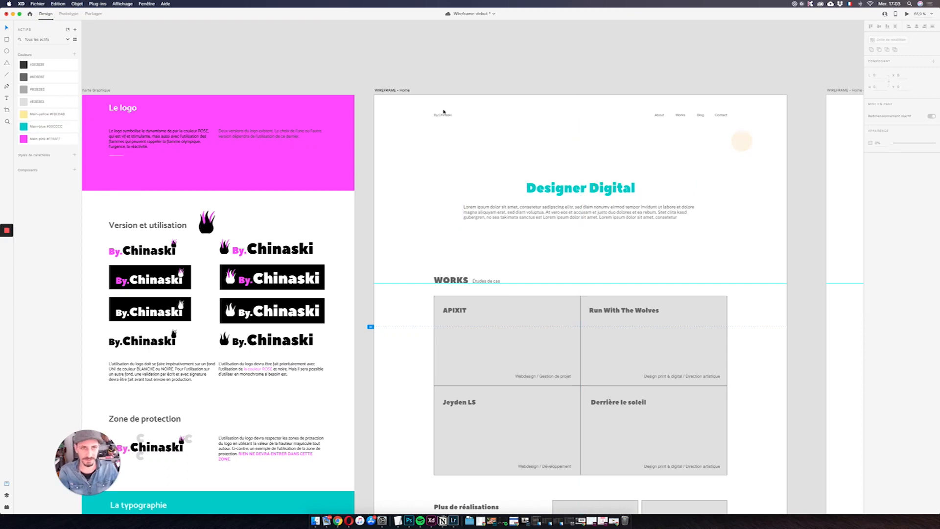
Step: Change the WIREFRAME - Home artboard's background fill to a very light grey and save the document
{"action": "left_click", "coordinate": [384, 90]}
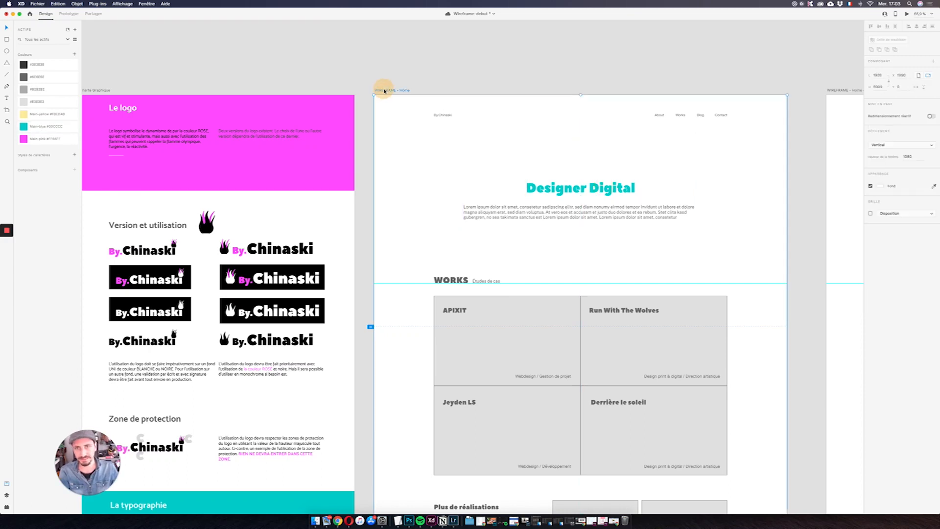
{"action": "left_click", "coordinate": [881, 186]}
{"action": "left_click_drag", "start_coordinate": [832, 165], "coordinate": [796, 145]}
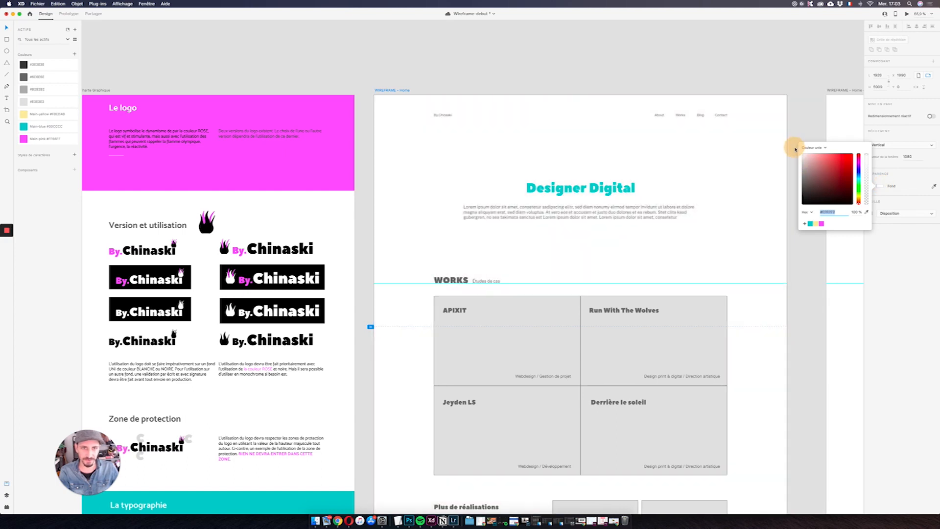
{"action": "left_click_drag", "start_coordinate": [794, 152], "coordinate": [792, 157]}
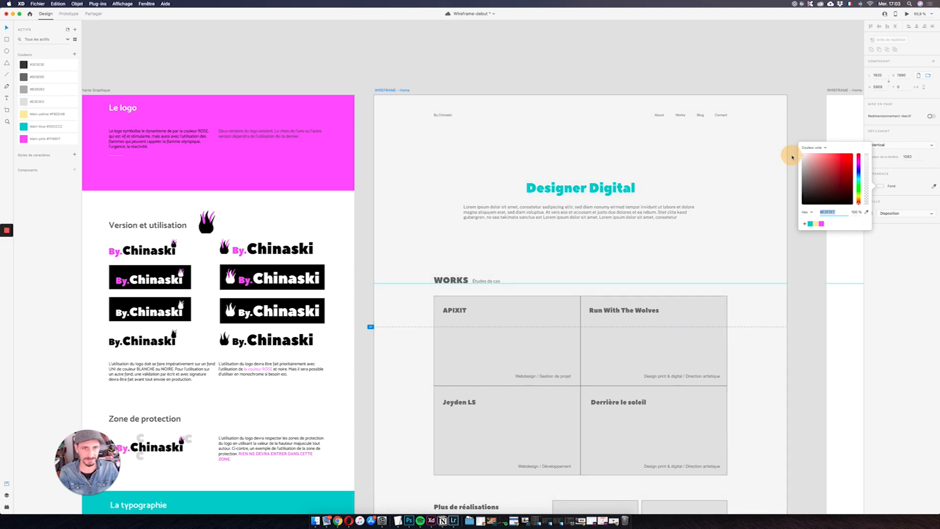
{"action": "left_click", "coordinate": [717, 159]}
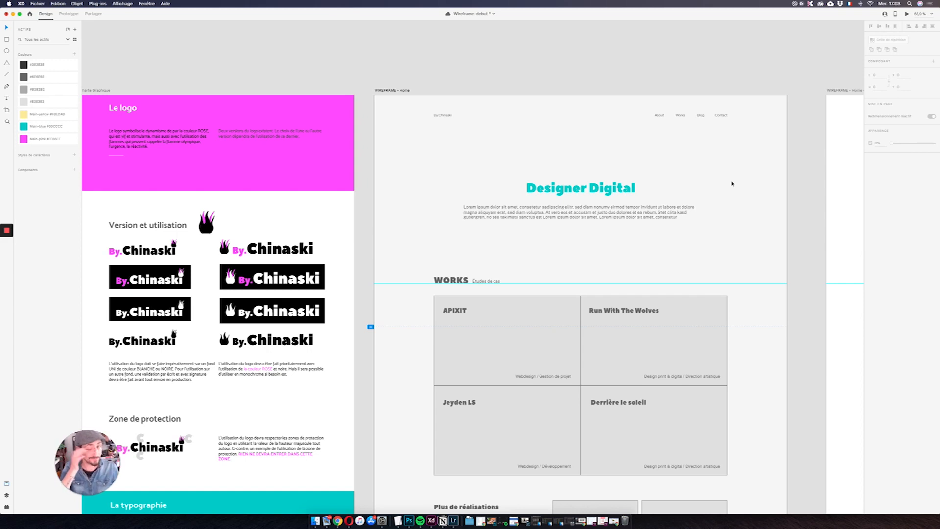
{"action": "key", "text": "super+s"}
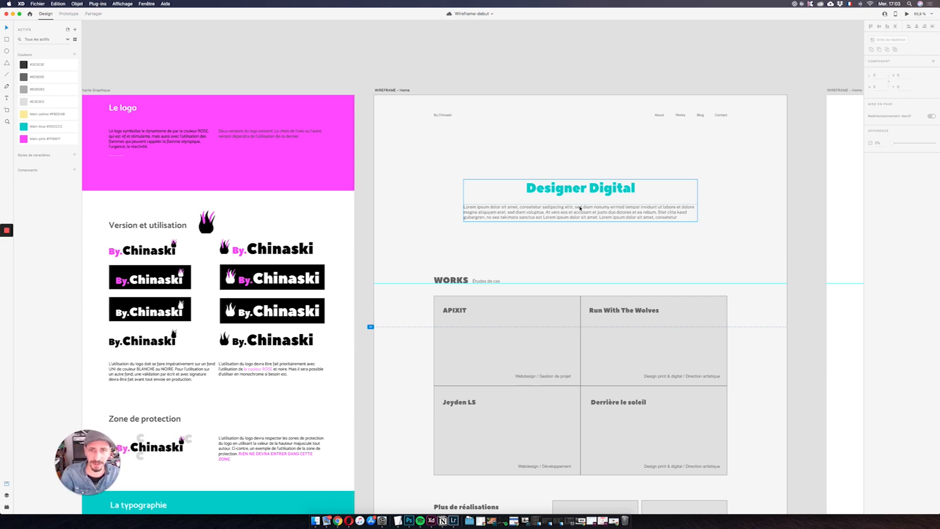
Step: Try to change the font of the paragraph beneath "Designer Digital" to Droid Serif
{"action": "scroll", "coordinate": [581, 209], "scroll_direction": "left", "scroll_amount": 2}
{"action": "scroll", "coordinate": [580, 208], "scroll_direction": "down", "scroll_amount": 2}
{"action": "scroll", "coordinate": [580, 208], "scroll_direction": "left", "scroll_amount": 2}
{"action": "key", "text": "Escape"}
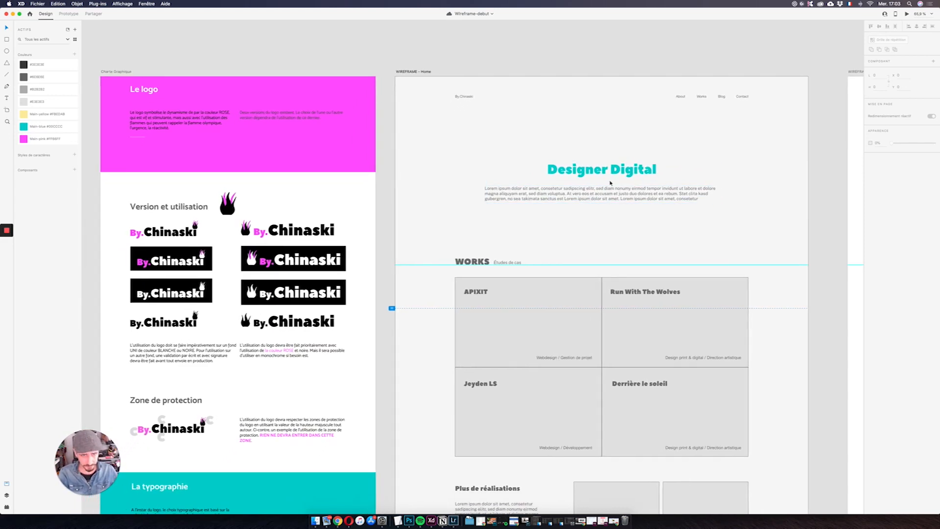
{"action": "left_click", "coordinate": [583, 193]}
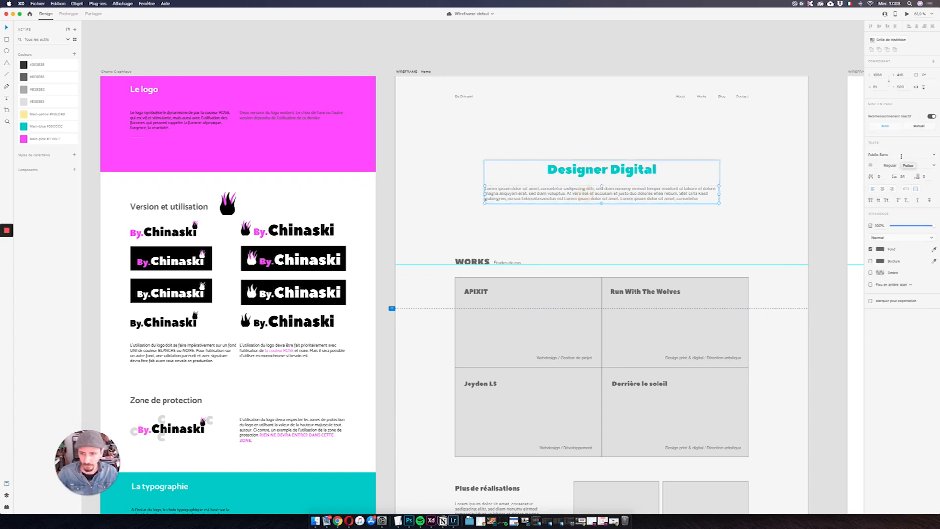
{"action": "left_click", "coordinate": [901, 156]}
{"action": "type", "text": "Droid Serif"}
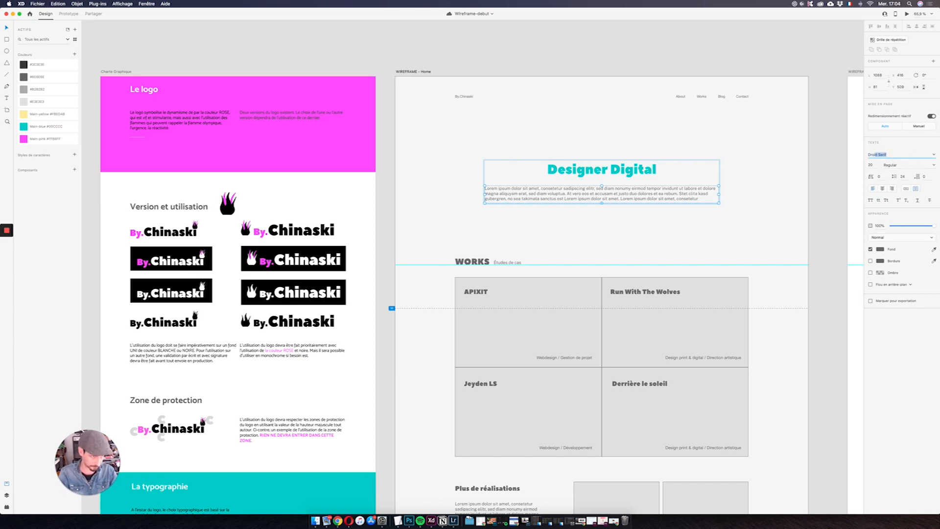
{"action": "key", "text": "Return"}
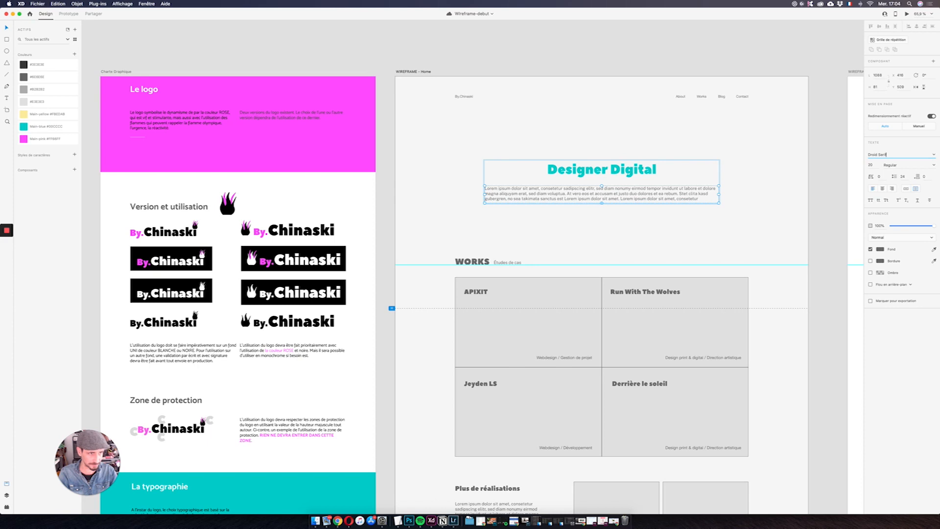
{"action": "key", "text": "super+a"}
{"action": "key", "text": "BackSpace"}
{"action": "left_click", "coordinate": [785, 220]}
Step: Set the line spacing of the paragraph beneath the title to 27, trying 32 first
{"action": "left_click", "coordinate": [667, 193]}
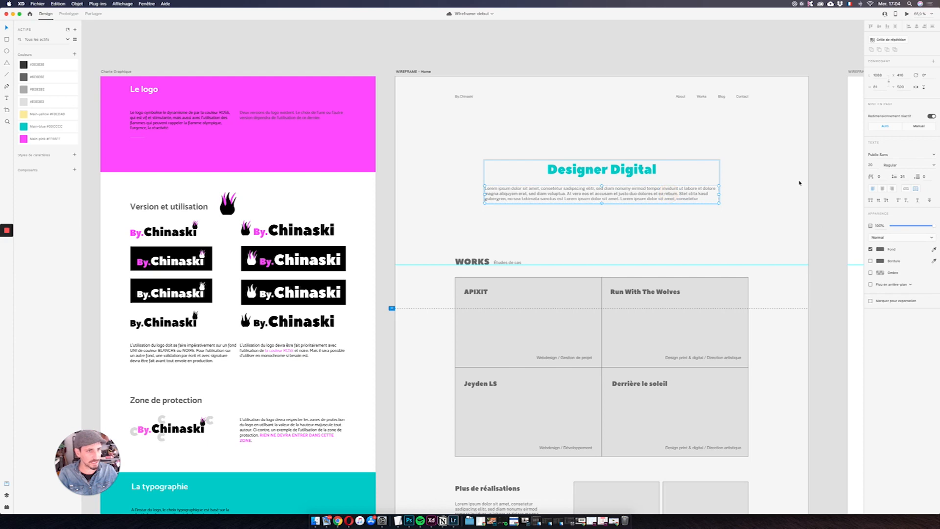
{"action": "scroll", "coordinate": [584, 198], "scroll_direction": "up", "scroll_amount": 6}
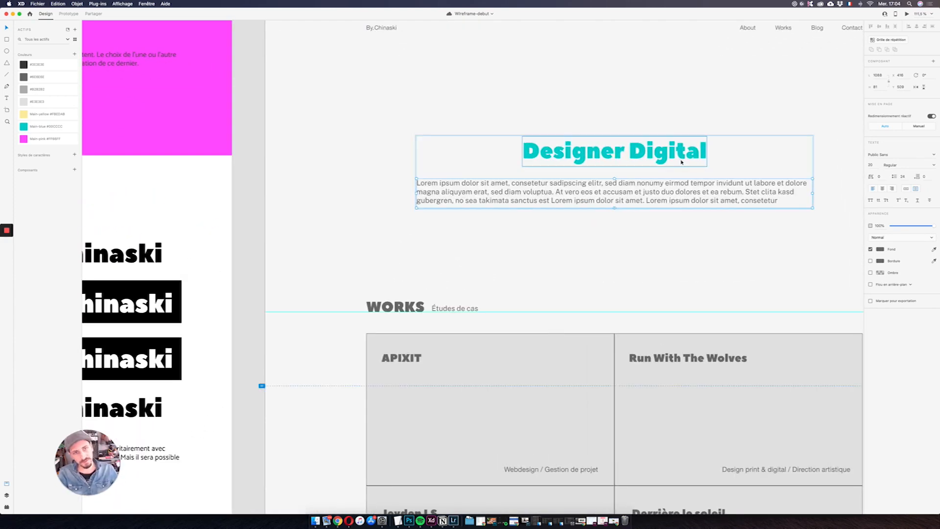
{"action": "scroll", "coordinate": [695, 187], "scroll_direction": "right", "scroll_amount": 3}
{"action": "scroll", "coordinate": [695, 186], "scroll_direction": "up", "scroll_amount": 2}
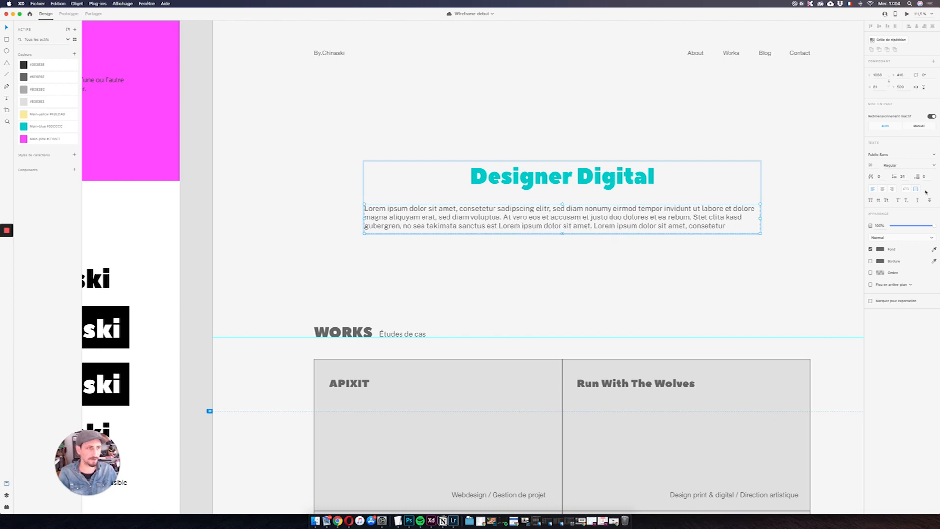
{"action": "left_click", "coordinate": [912, 178]}
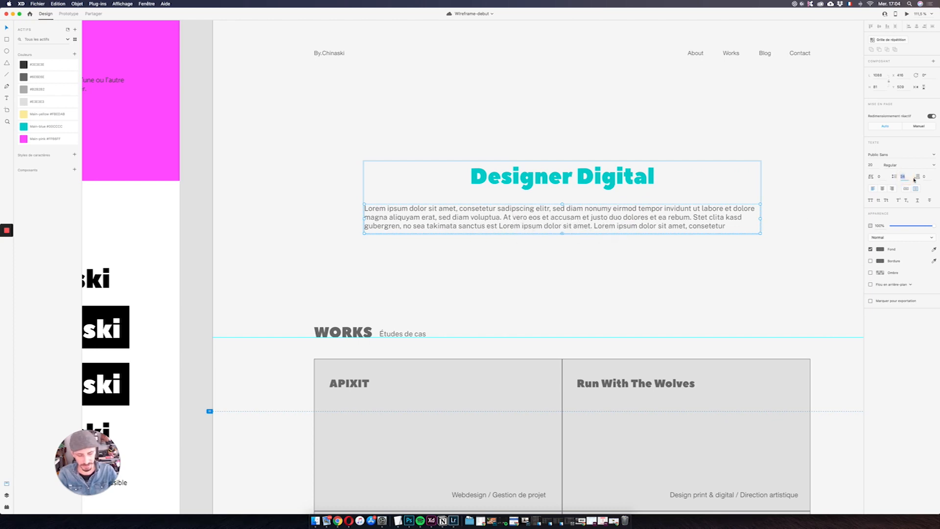
{"action": "type", "text": "32"}
{"action": "key", "text": "Return"}
{"action": "key", "text": "Down"}
{"action": "key", "text": "Down"}
{"action": "key", "text": "Down"}
{"action": "key", "text": "Down"}
{"action": "key", "text": "Down"}
{"action": "key", "text": "Down"}
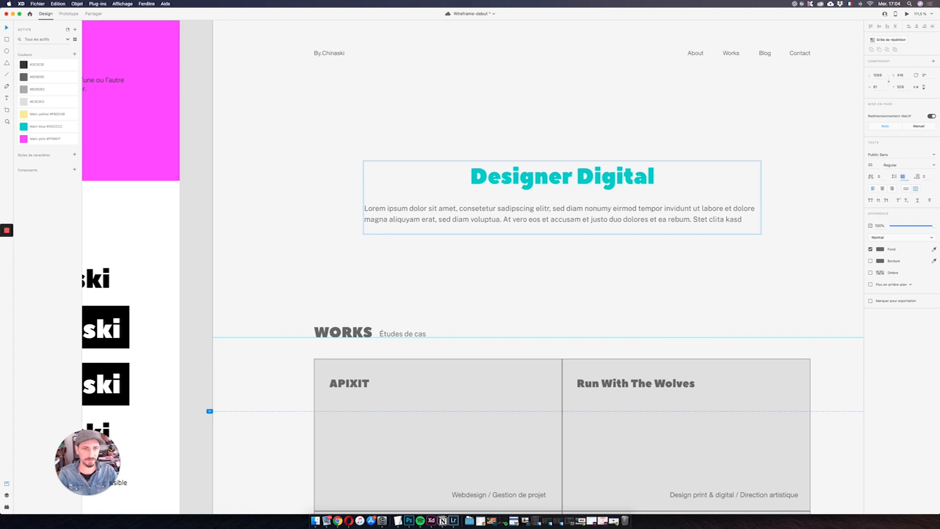
{"action": "left_click", "coordinate": [633, 220]}
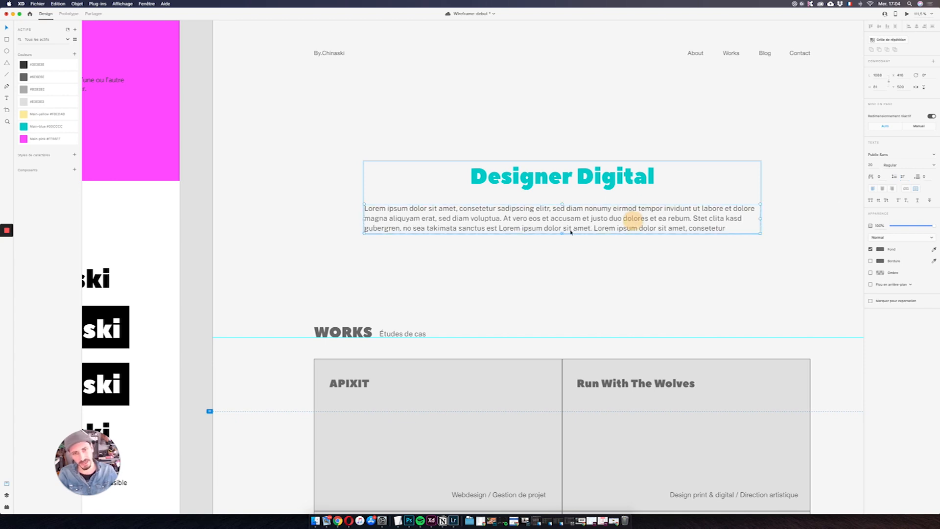
Step: Extend the paragraph's text box downward to a height of about 155, set its line spacing to 30, and save the document
{"action": "left_click_drag", "start_coordinate": [562, 234], "coordinate": [562, 260]}
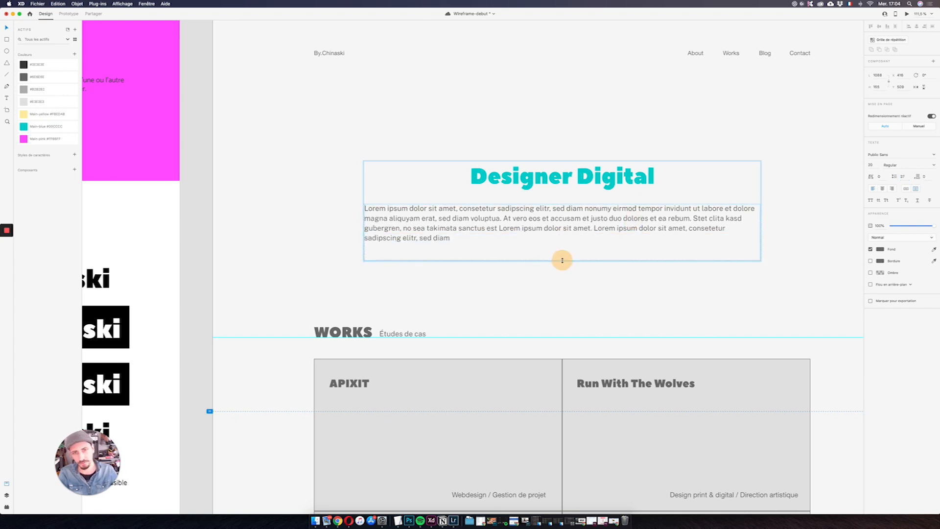
{"action": "left_click", "coordinate": [907, 174]}
{"action": "key", "text": "Up"}
{"action": "key", "text": "Up"}
{"action": "key", "text": "Up"}
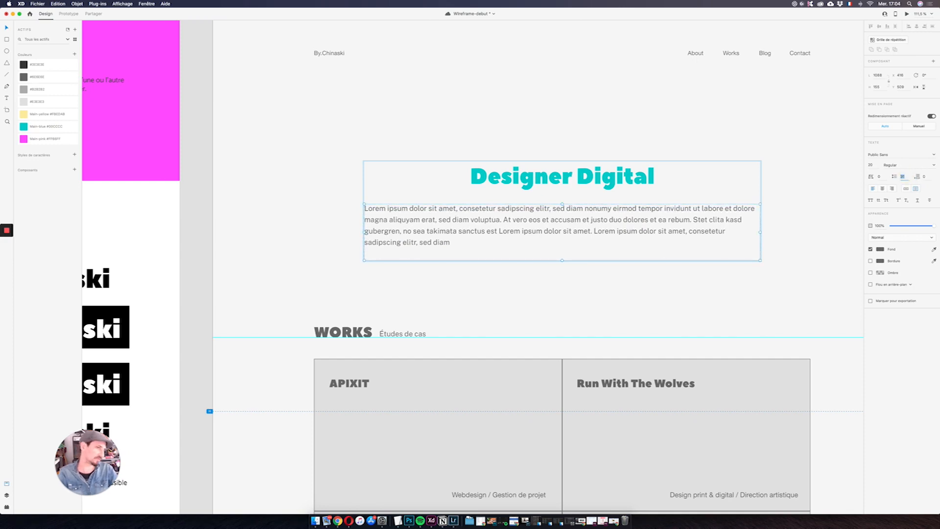
{"action": "key", "text": "Down"}
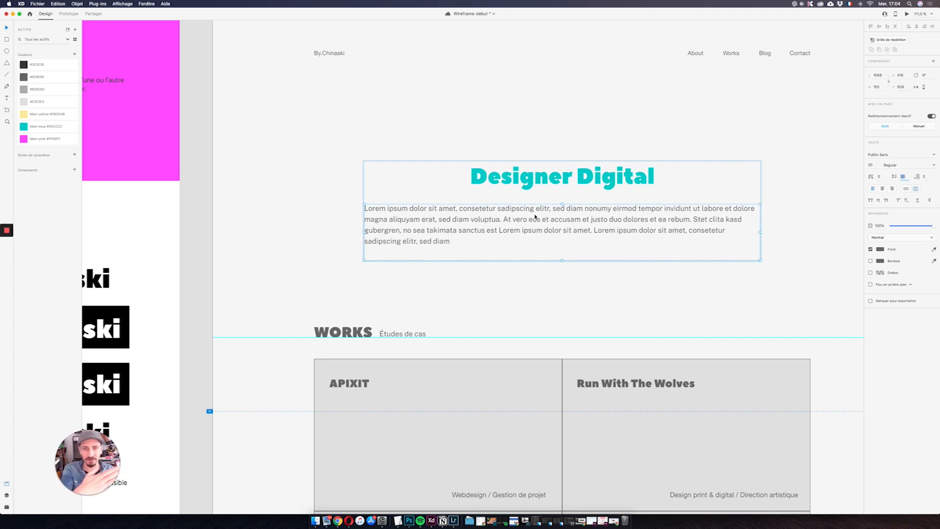
{"action": "key", "text": "super+s"}
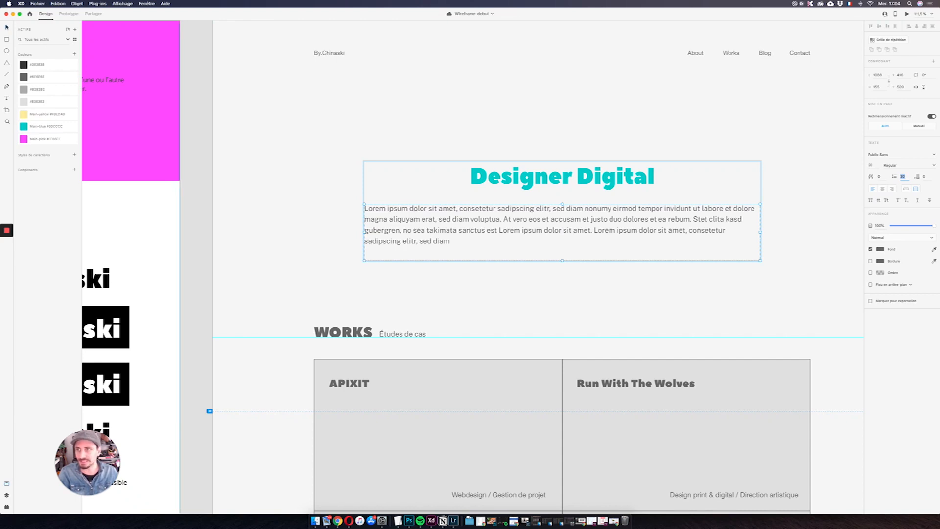
Step: Duplicate the paragraph beneath "Designer Digital", offset the copy slightly below the original, and set its opacity to 33%
{"action": "mouse_move", "coordinate": [504, 231]}
{"action": "left_mouse_down"}
{"action": "mouse_move", "coordinate": [499, 210]}
{"action": "mouse_move", "coordinate": [502, 219]}
{"action": "left_mouse_up"}
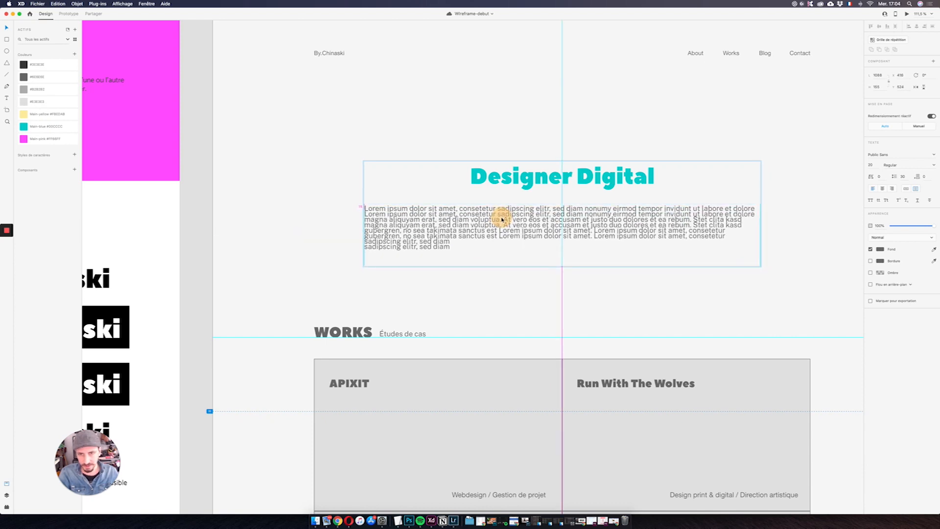
{"action": "scroll", "coordinate": [372, 218], "scroll_direction": "up", "scroll_amount": 10}
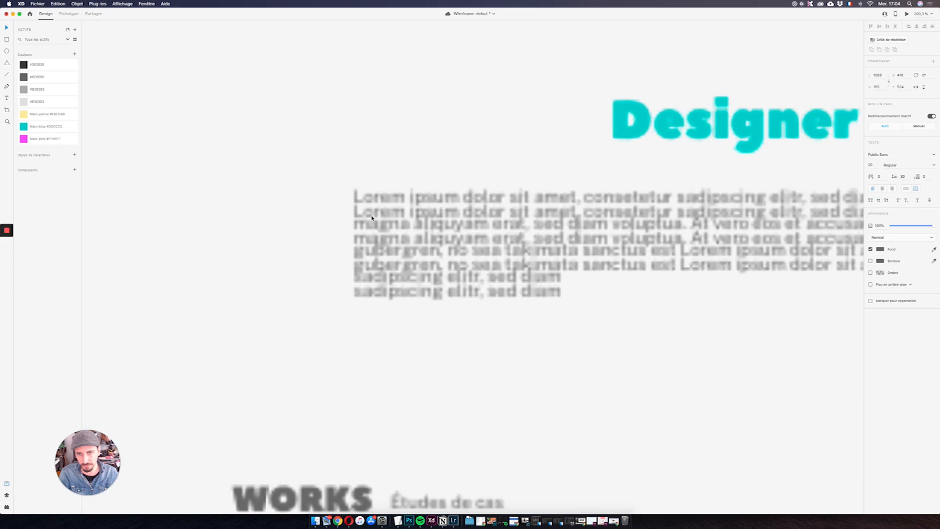
{"action": "left_click_drag", "start_coordinate": [372, 217], "coordinate": [382, 221]}
{"action": "left_click_drag", "start_coordinate": [932, 225], "coordinate": [906, 226]}
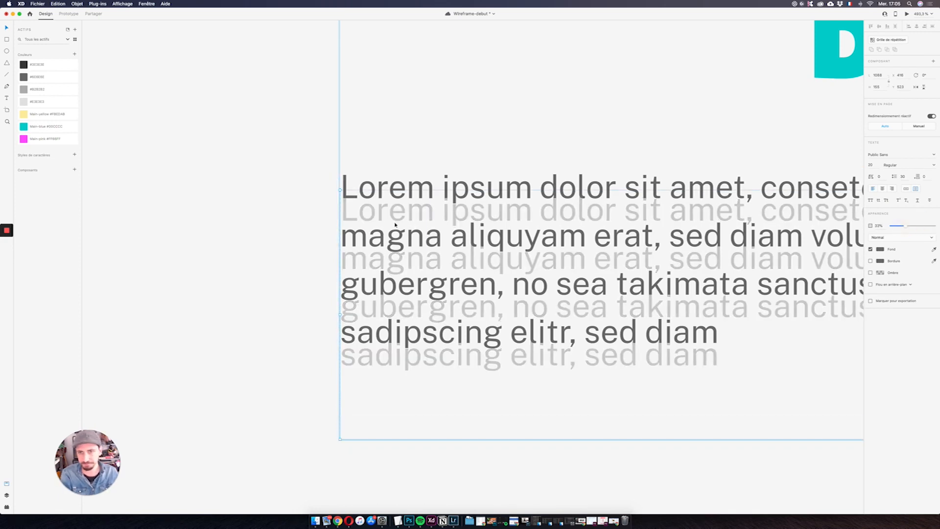
Step: Shift the faded paragraph copy slightly further down between the original's text lines to check the spacing, and save the document
{"action": "left_click_drag", "start_coordinate": [463, 215], "coordinate": [460, 227]}
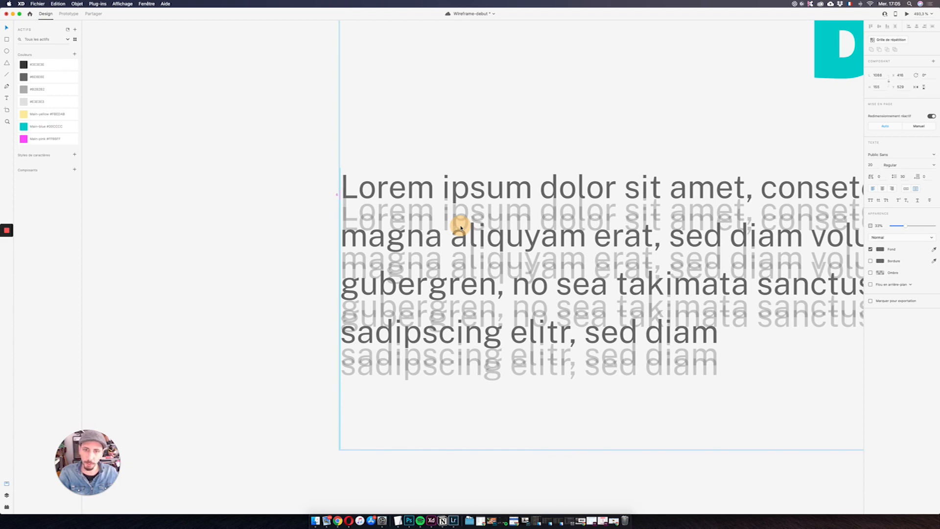
{"action": "left_click_drag", "start_coordinate": [460, 226], "coordinate": [460, 228]}
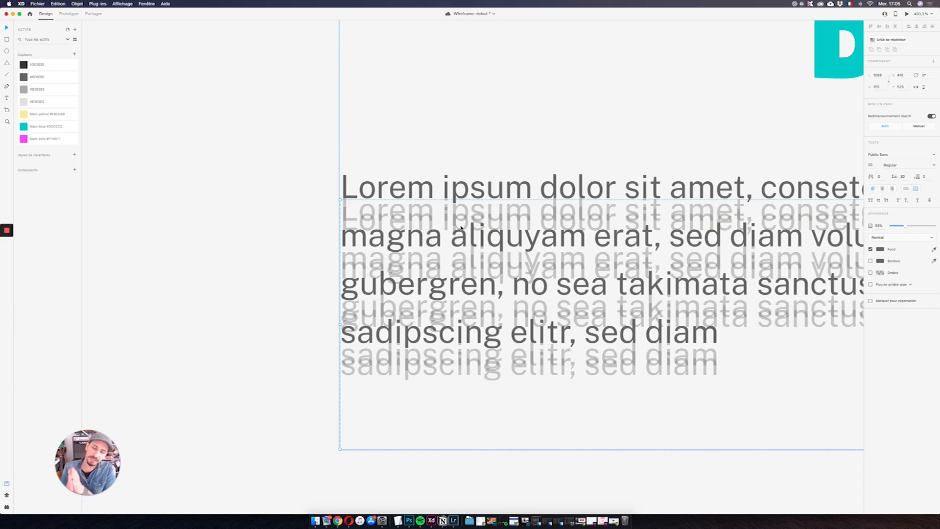
{"action": "key", "text": "super+s"}
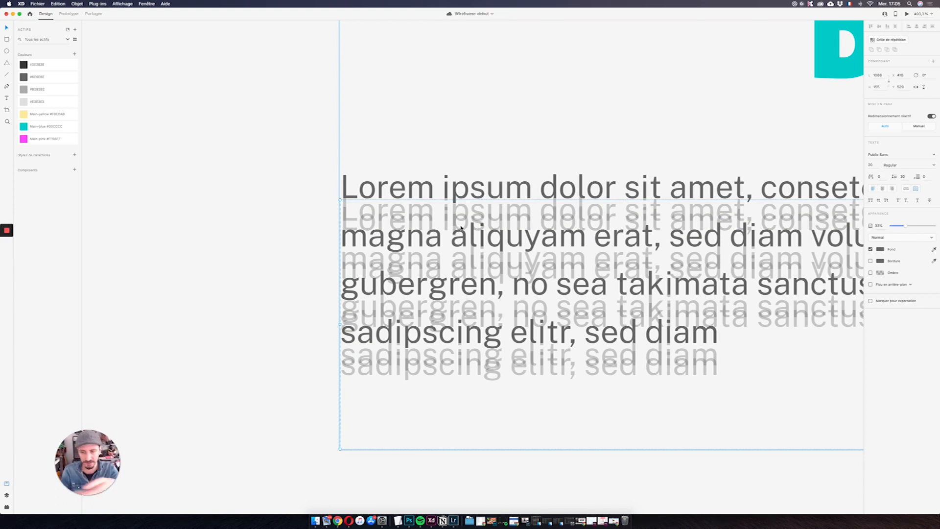
Step: Remove the faded paragraph copy and review the hero section's text on the home artboard
{"action": "left_click", "coordinate": [510, 213]}
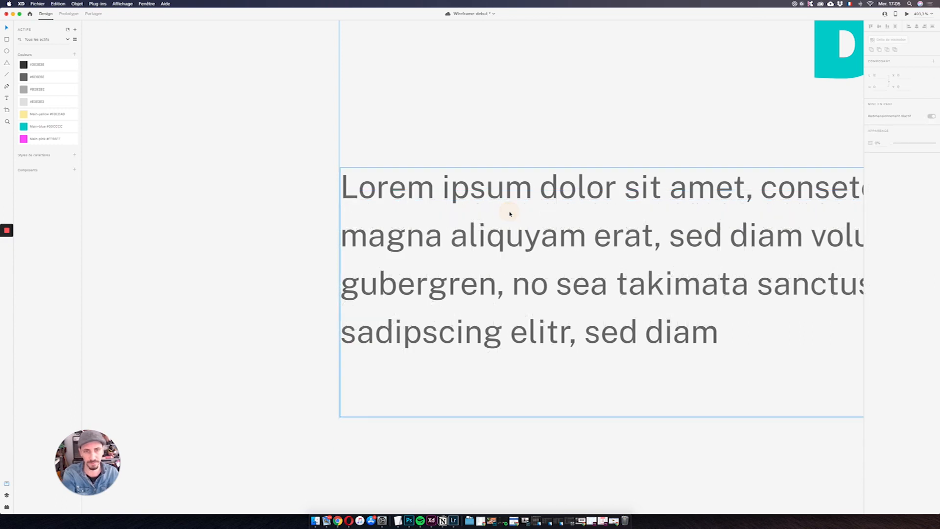
{"action": "scroll", "coordinate": [612, 214], "scroll_direction": "up", "scroll_amount": 3}
{"action": "scroll", "coordinate": [612, 214], "scroll_direction": "down", "scroll_amount": 10}
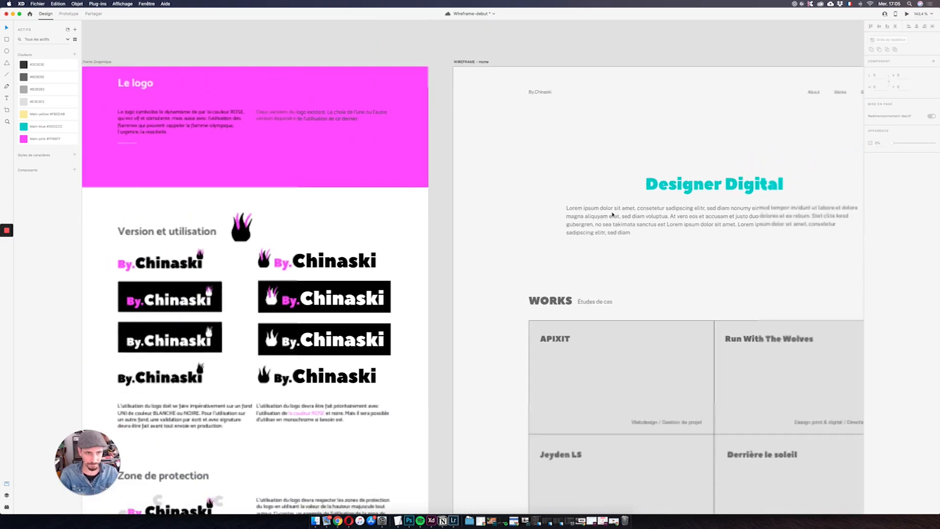
{"action": "scroll", "coordinate": [811, 235], "scroll_direction": "down", "scroll_amount": 5}
{"action": "left_click", "coordinate": [668, 233]}
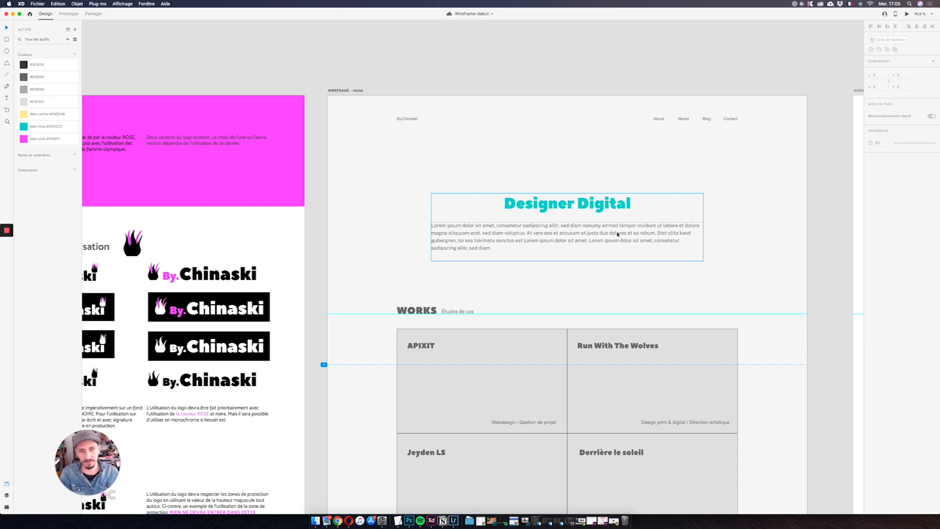
{"action": "scroll", "coordinate": [617, 234], "scroll_direction": "down", "scroll_amount": 5}
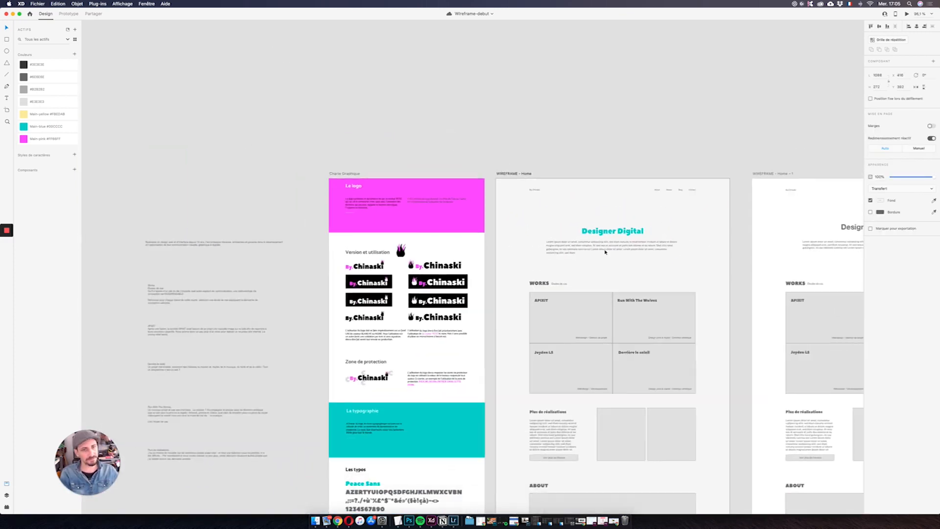
{"action": "scroll", "coordinate": [596, 251], "scroll_direction": "up", "scroll_amount": 5}
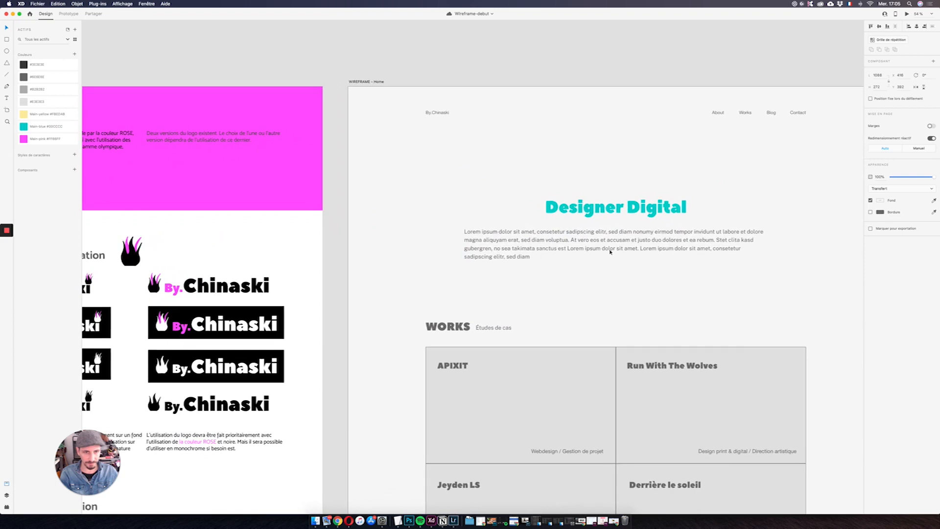
{"action": "scroll", "coordinate": [610, 251], "scroll_direction": "up", "scroll_amount": 4}
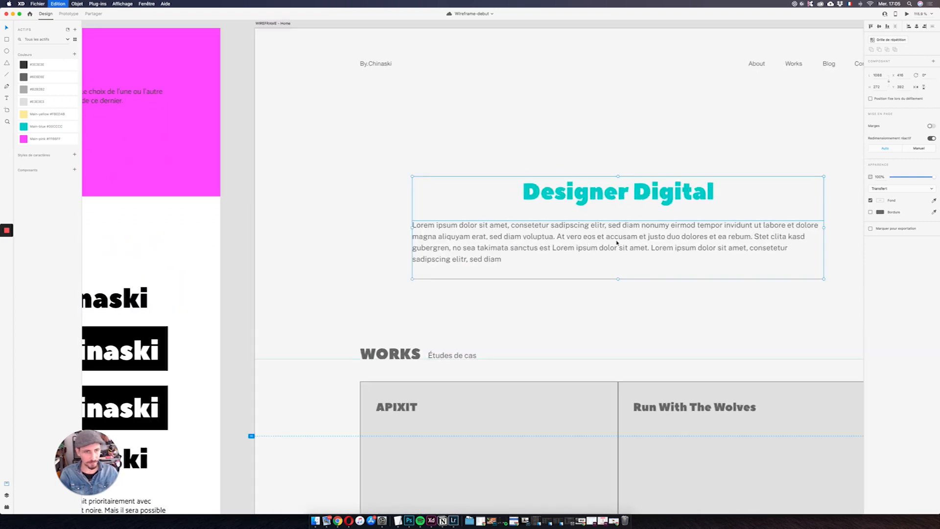
Step: Bring back the faded paragraph copy beneath "Designer Digital" and set its line spacing to 29
{"action": "double_click", "coordinate": [617, 242]}
{"action": "scroll", "coordinate": [457, 239], "scroll_direction": "up", "scroll_amount": 8}
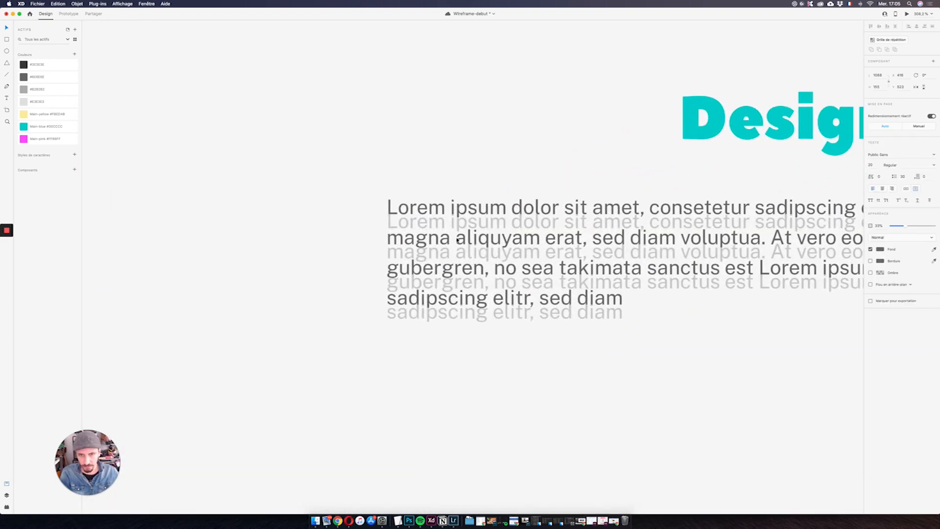
{"action": "left_click", "coordinate": [904, 176]}
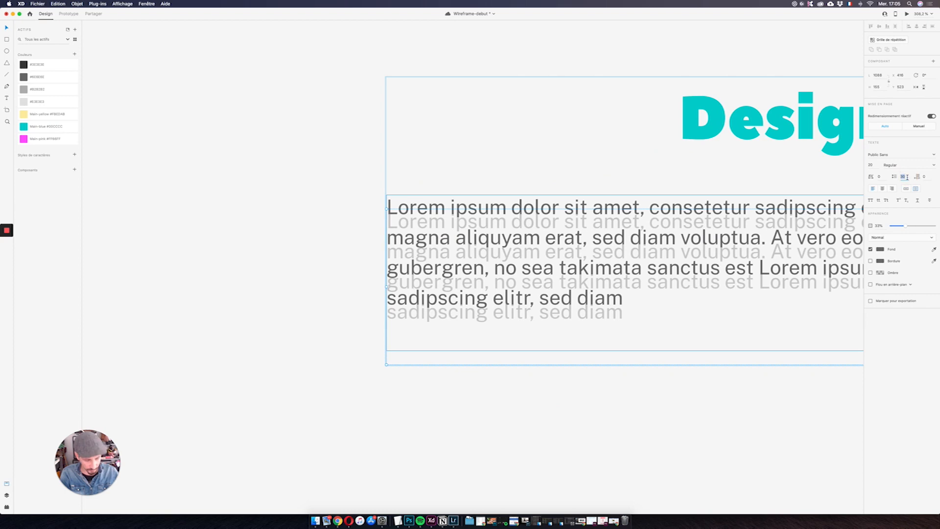
{"action": "key", "text": "Down"}
{"action": "key", "text": "Down"}
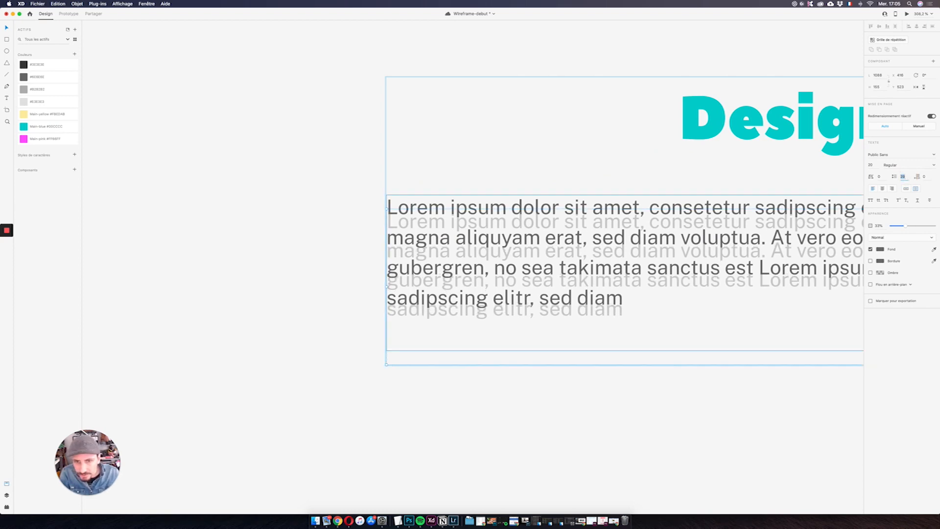
Step: Set the original hero paragraph's line spacing to 29, trying 27 first, and save the document
{"action": "left_click", "coordinate": [815, 206]}
{"action": "left_click", "coordinate": [904, 177]}
{"action": "key", "text": "Down"}
{"action": "key", "text": "Down"}
{"action": "key", "text": "Down"}
{"action": "key", "text": "Down"}
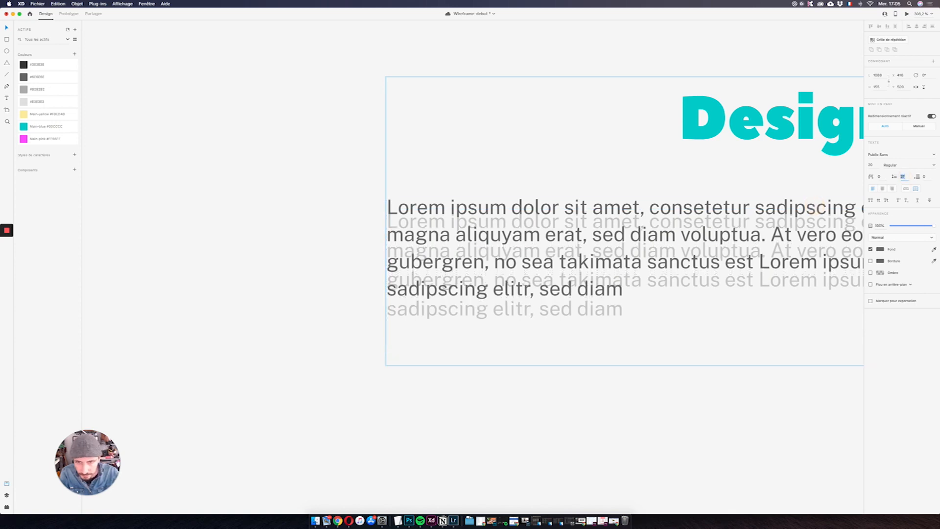
{"action": "key", "text": "Up"}
{"action": "key", "text": "Up"}
{"action": "key", "text": "Up"}
{"action": "key", "text": "Up"}
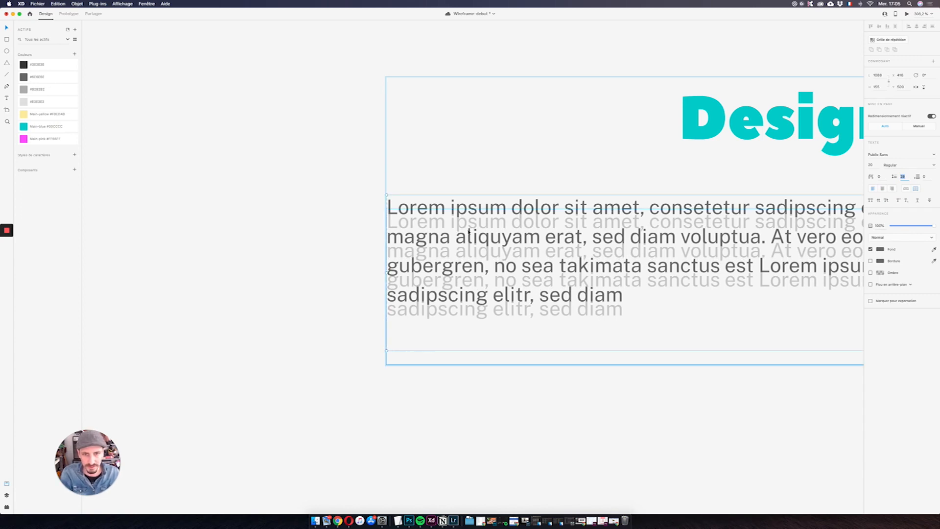
{"action": "key", "text": "super+s"}
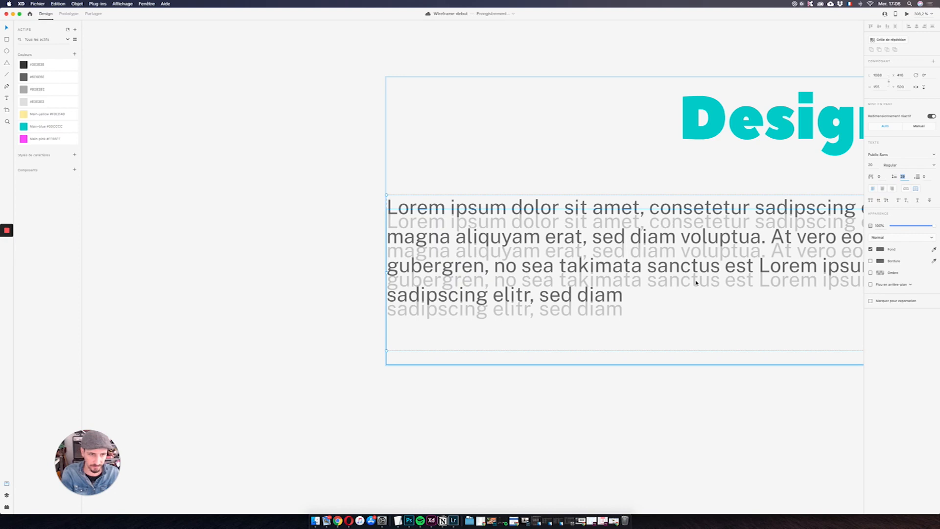
Step: Delete the last two letters of the faded paragraph copy's text
{"action": "left_click", "coordinate": [514, 319]}
{"action": "left_click", "coordinate": [518, 308]}
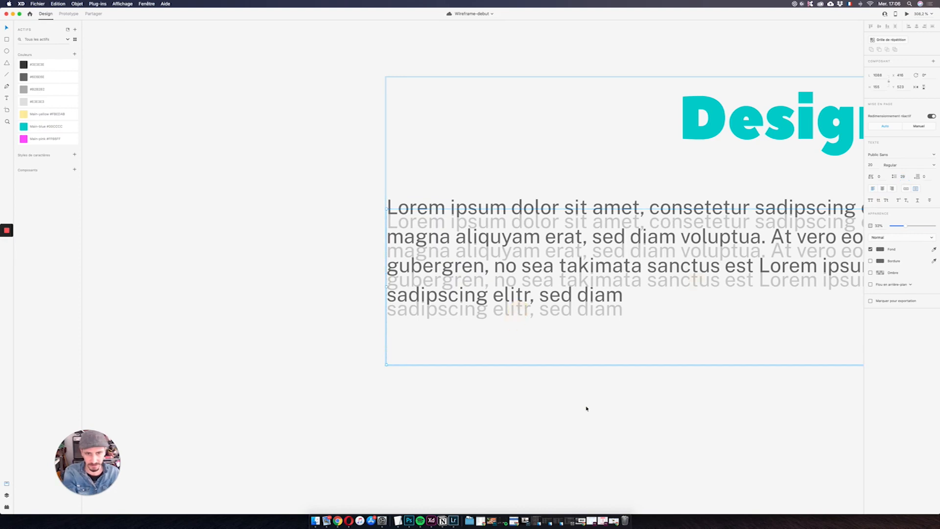
{"action": "double_click", "coordinate": [579, 319]}
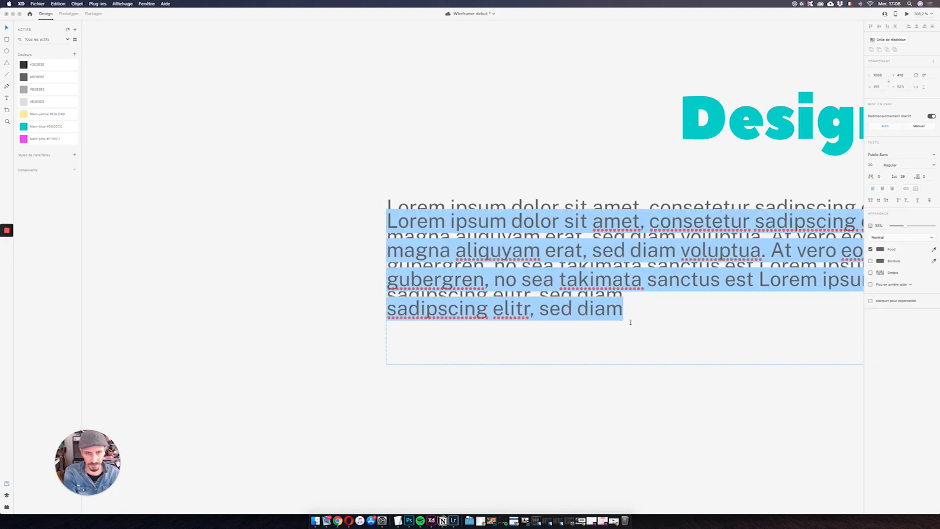
{"action": "left_click", "coordinate": [649, 325]}
{"action": "key", "text": "BackSpace"}
{"action": "key", "text": "BackSpace"}
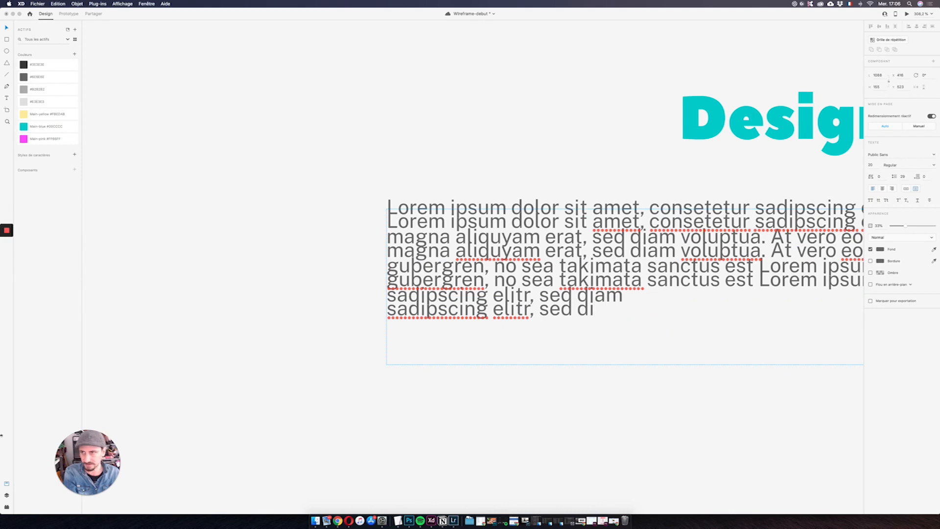
Step: Identify the faded paragraph copy among the artboard's layers and delete it, keeping only the original paragraph beneath the title
{"action": "key", "text": "Escape"}
{"action": "left_click", "coordinate": [7, 495]}
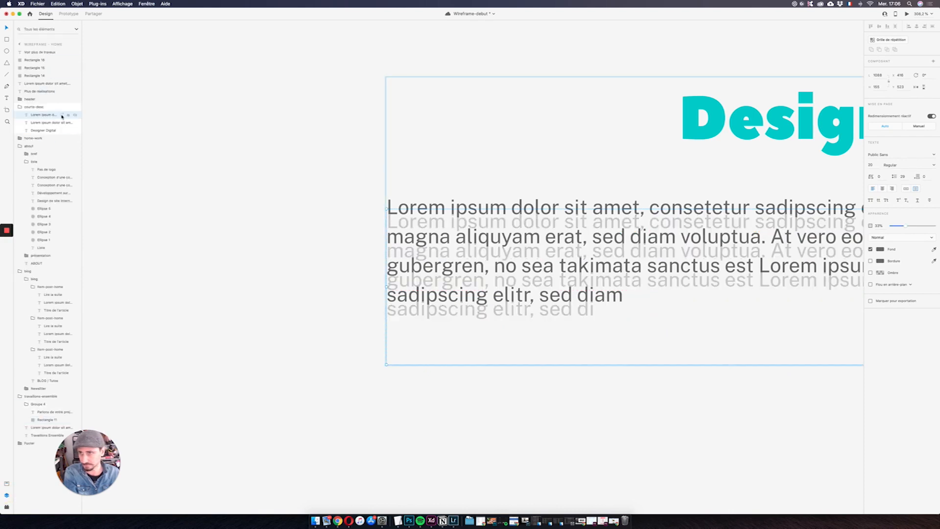
{"action": "left_click", "coordinate": [76, 116]}
{"action": "left_click", "coordinate": [75, 115]}
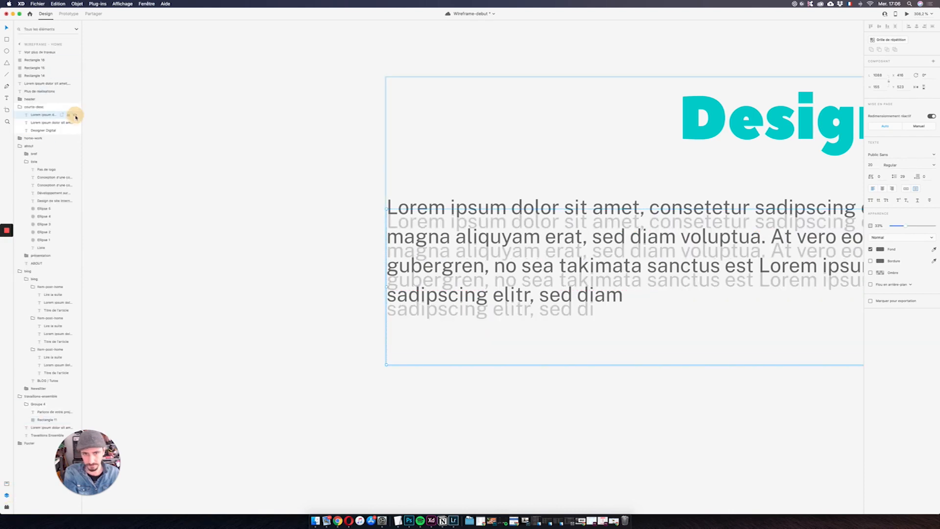
{"action": "left_click", "coordinate": [75, 116]}
{"action": "key", "text": "Delete"}
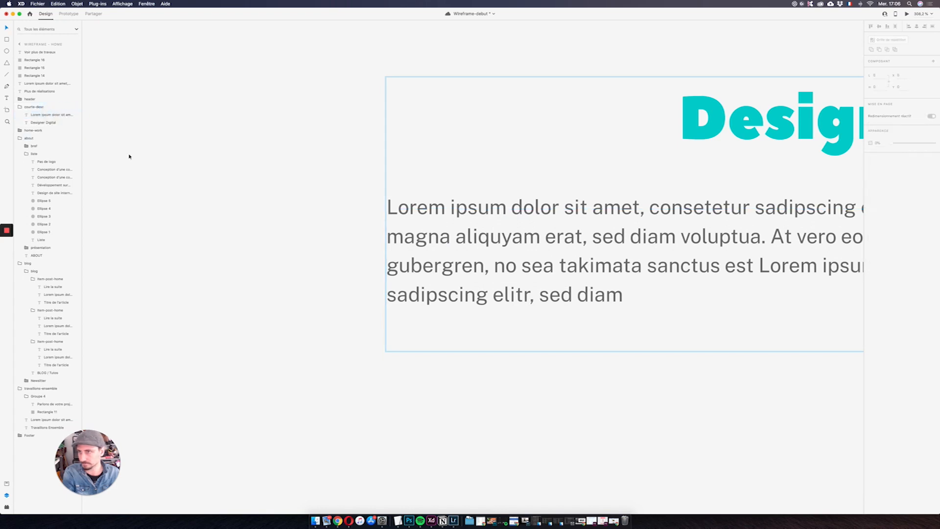
Step: Collapse the blog, travaillons-ensemble and about layer groups, check the header group's contents, and save the document
{"action": "left_click", "coordinate": [19, 263]}
{"action": "left_click", "coordinate": [19, 271]}
{"action": "left_click", "coordinate": [20, 138]}
{"action": "left_click", "coordinate": [20, 100]}
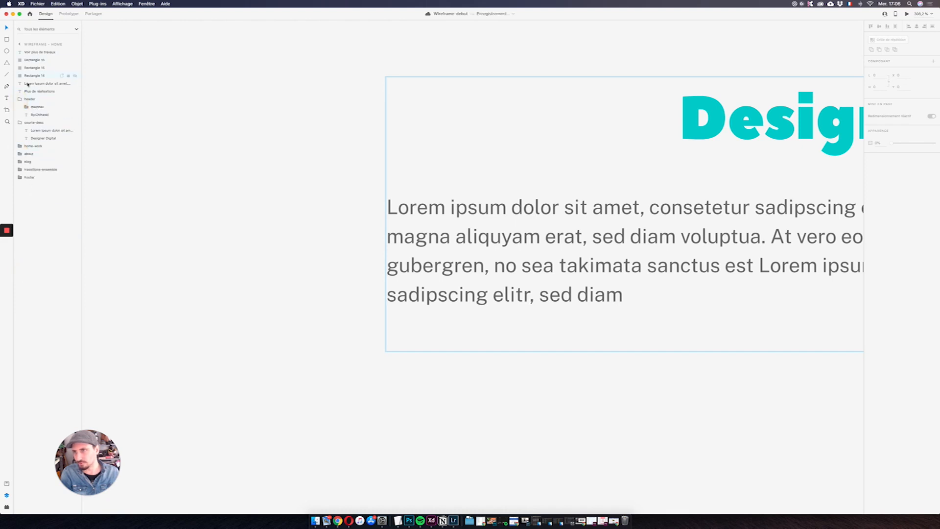
{"action": "left_click", "coordinate": [19, 100]}
Step: Replace the lorem ipsum beneath "Designer Digital" with the text beginning "Spécialisé en design web et d'interface" copied from the pasteboard
{"action": "scroll", "coordinate": [589, 259], "scroll_direction": "down", "scroll_amount": 10}
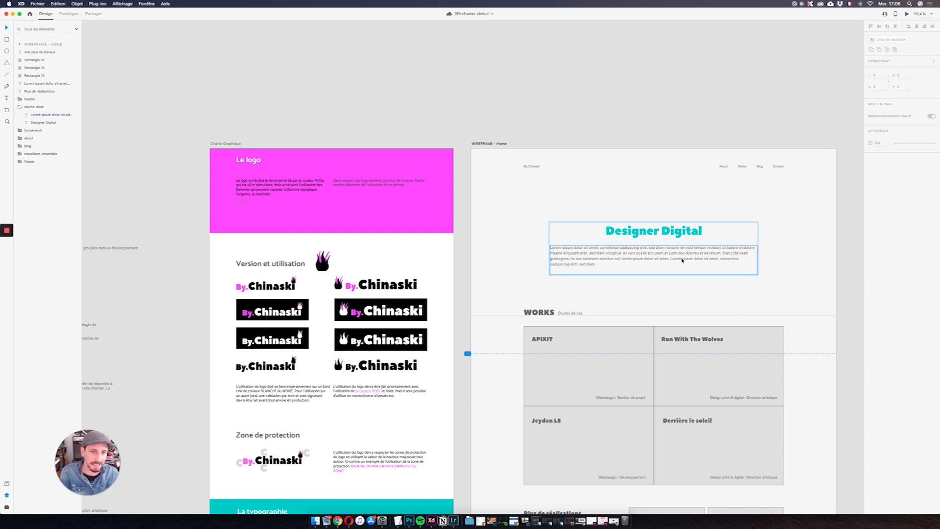
{"action": "left_click_drag", "start_coordinate": [320, 268], "coordinate": [397, 251]}
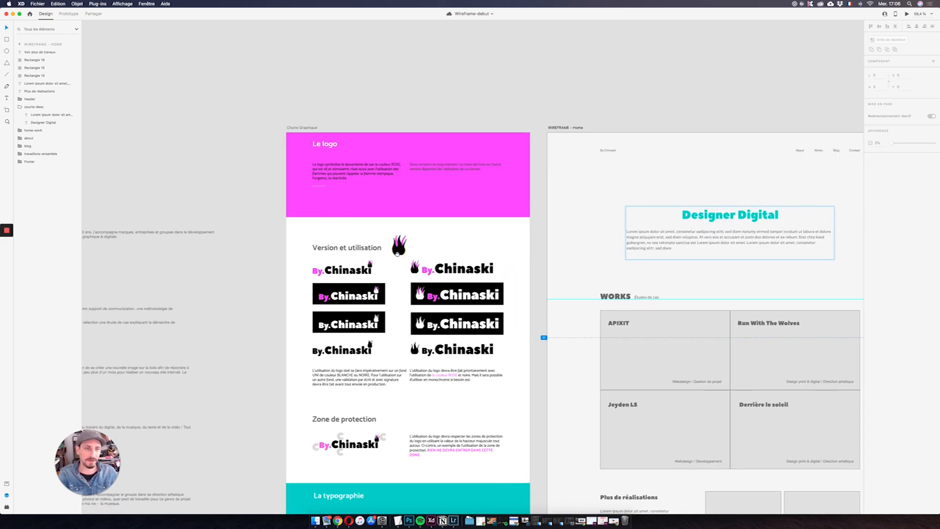
{"action": "left_click", "coordinate": [150, 236]}
{"action": "key", "text": "super+c"}
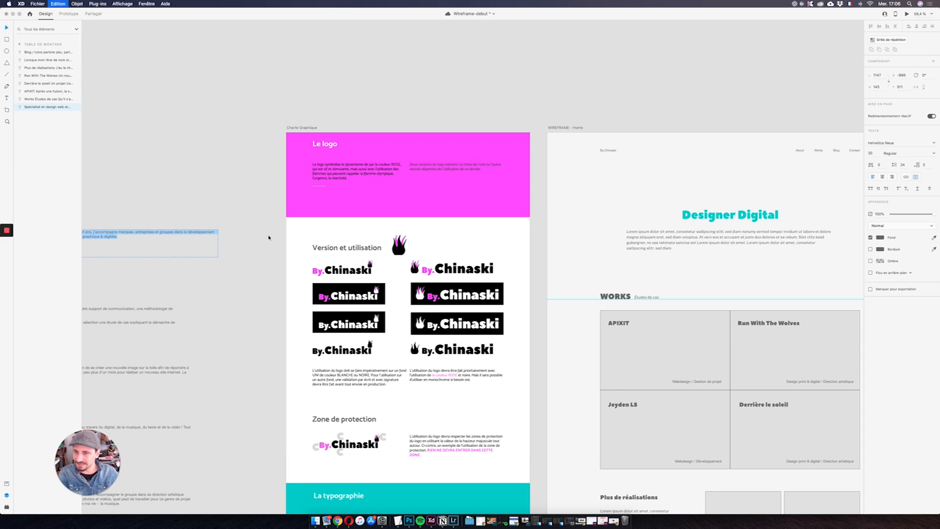
{"action": "left_click", "coordinate": [776, 233]}
{"action": "double_click", "coordinate": [777, 233]}
{"action": "key", "text": "super+v"}
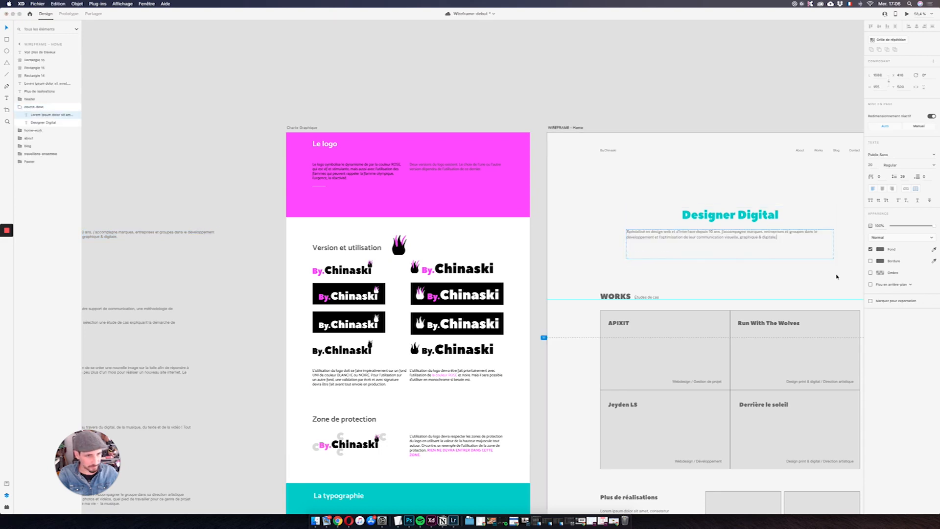
{"action": "key", "text": "Escape"}
Step: Centre-align the hero description paragraph beneath the title and save the document
{"action": "left_click", "coordinate": [882, 189]}
{"action": "scroll", "coordinate": [762, 233], "scroll_direction": "up", "scroll_amount": 5}
{"action": "scroll", "coordinate": [762, 233], "scroll_direction": "down", "scroll_amount": 1}
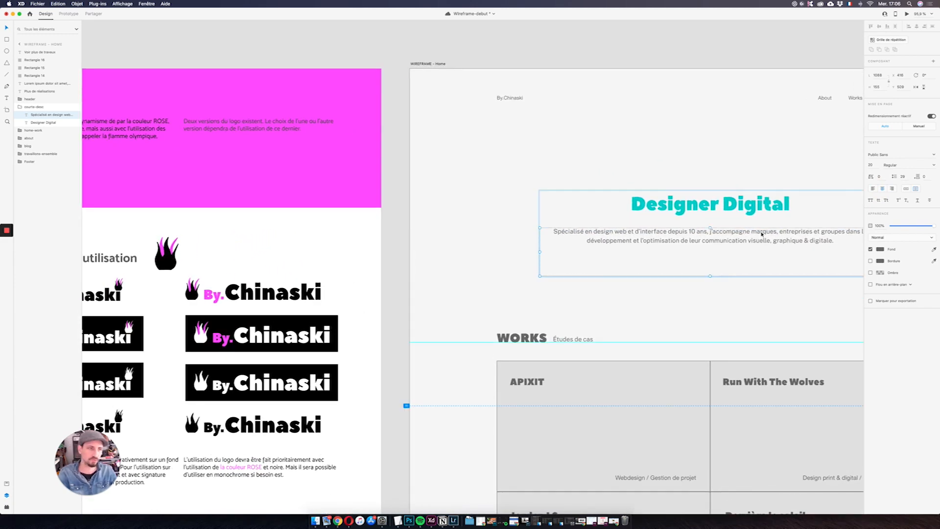
{"action": "scroll", "coordinate": [759, 233], "scroll_direction": "right", "scroll_amount": 5}
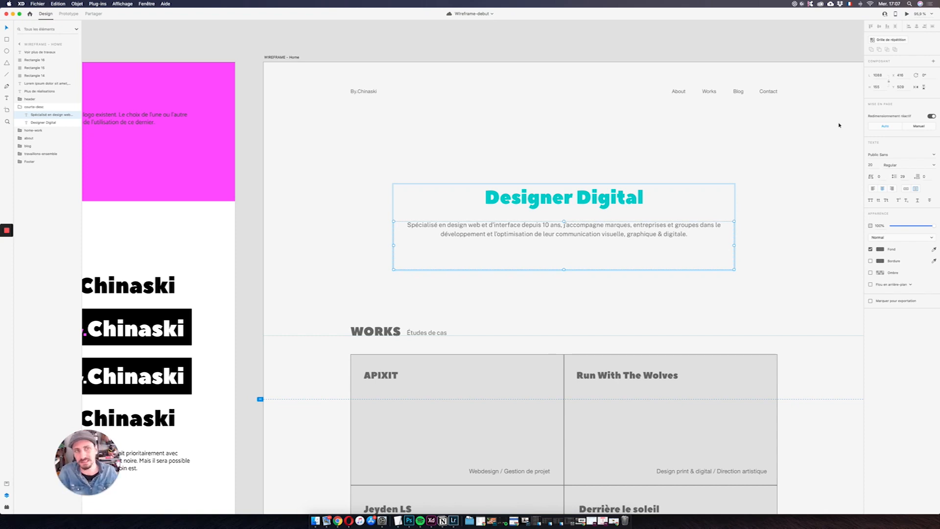
Step: Preview the home page and examine how the hero section looks
{"action": "left_click_drag", "start_coordinate": [824, 71], "coordinate": [785, 56]}
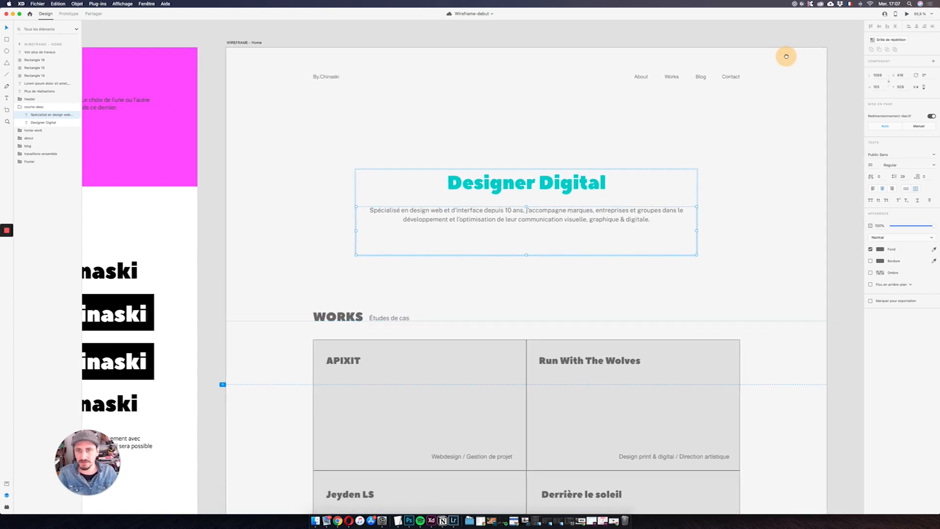
{"action": "left_click", "coordinate": [906, 14]}
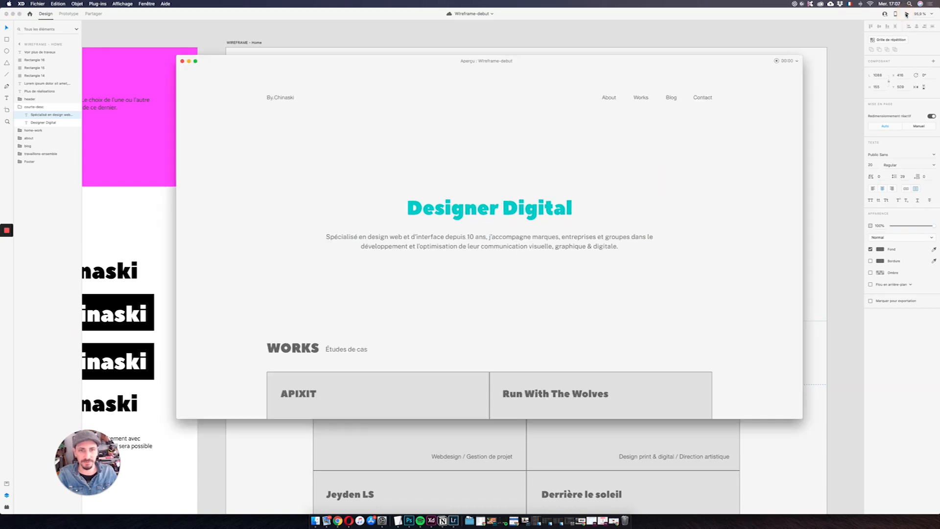
{"action": "scroll", "coordinate": [629, 184], "scroll_direction": "down", "scroll_amount": 3}
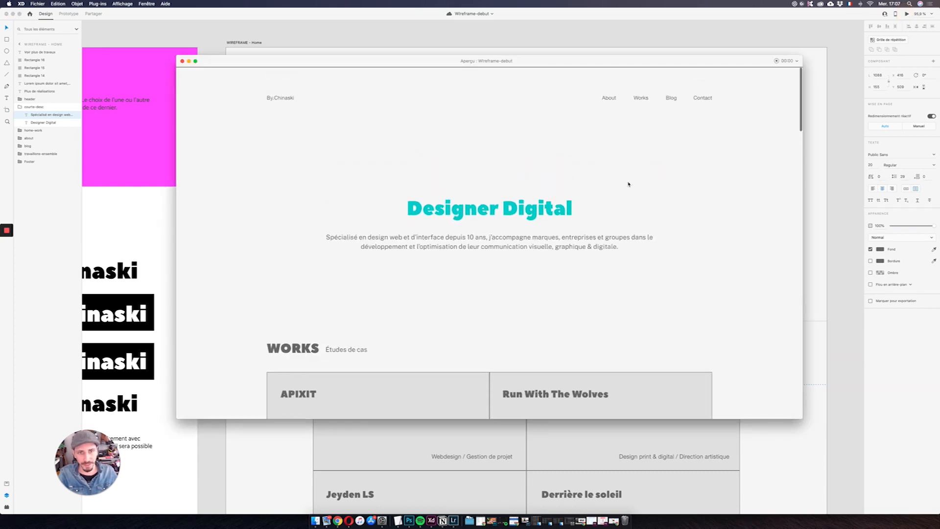
{"action": "scroll", "coordinate": [629, 184], "scroll_direction": "up", "scroll_amount": 4}
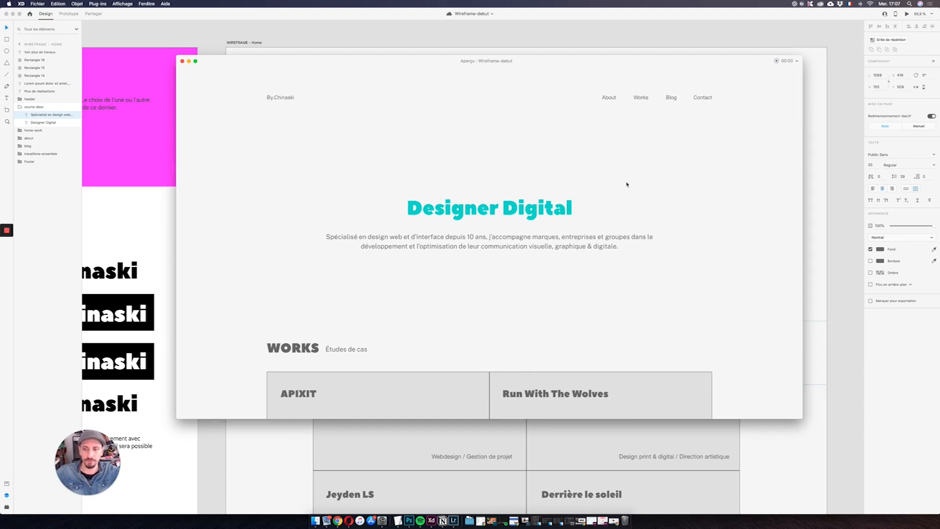
Step: Enlarge the preview window to check the hero section, reopen the preview at its default size, and close it
{"action": "left_click_drag", "start_coordinate": [802, 418], "coordinate": [823, 463]}
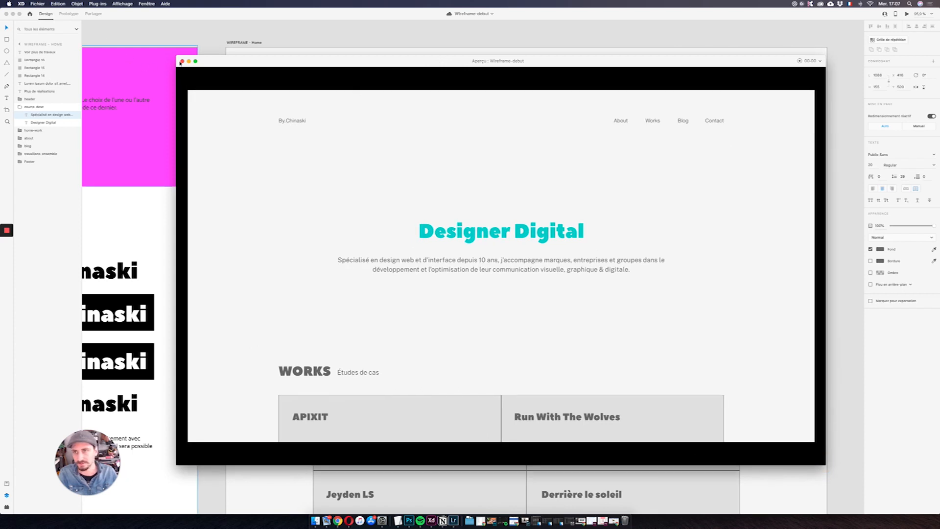
{"action": "left_click", "coordinate": [182, 61]}
{"action": "left_click", "coordinate": [907, 14]}
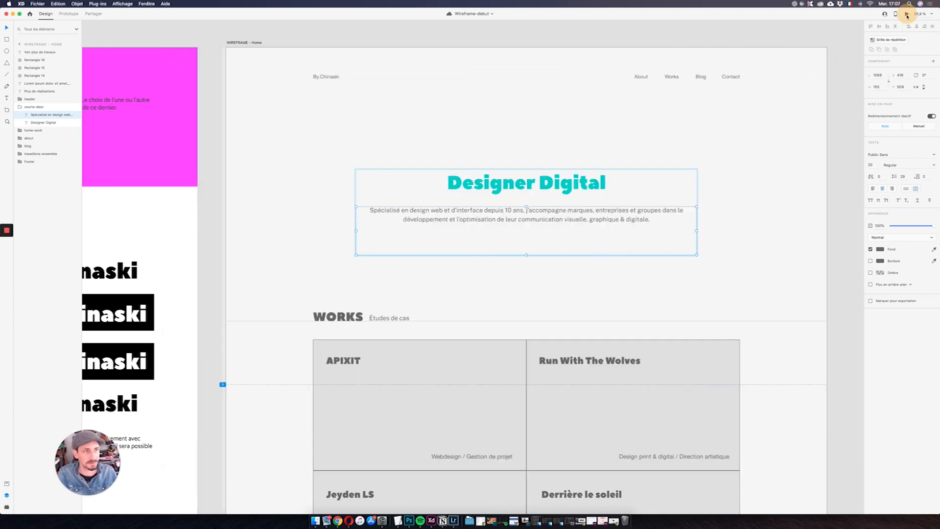
{"action": "left_click_drag", "start_coordinate": [542, 101], "coordinate": [545, 49]}
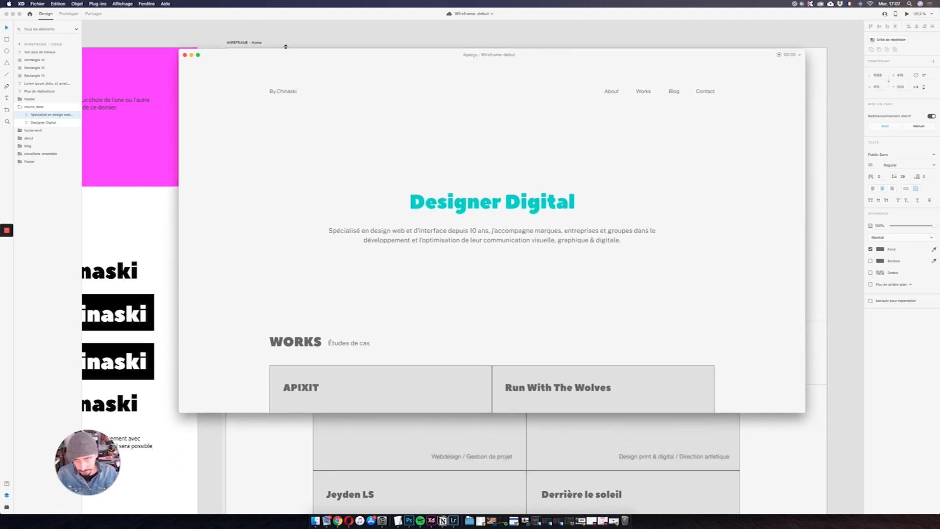
{"action": "left_click", "coordinate": [185, 55]}
Step: Show the layout grid on the Home artboard to check the hero section against the columns, and hide it again
{"action": "left_click", "coordinate": [248, 43]}
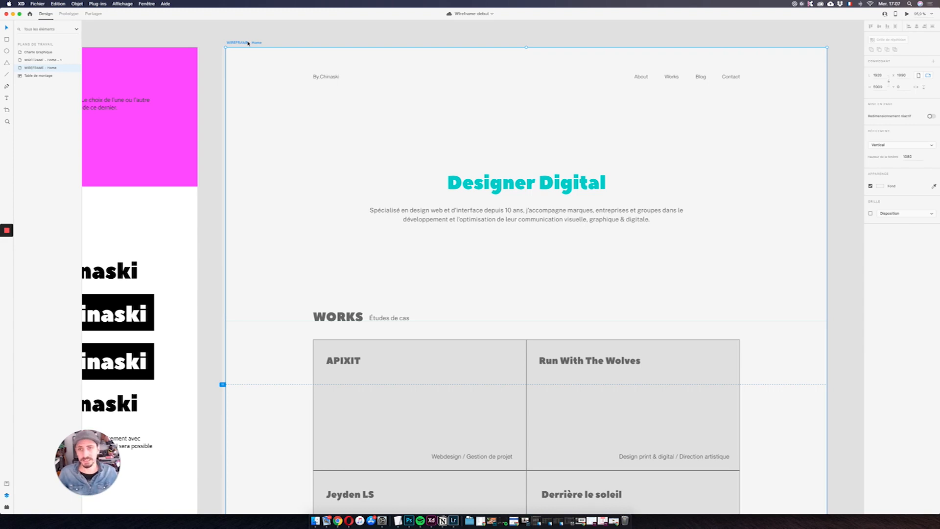
{"action": "left_click", "coordinate": [870, 212]}
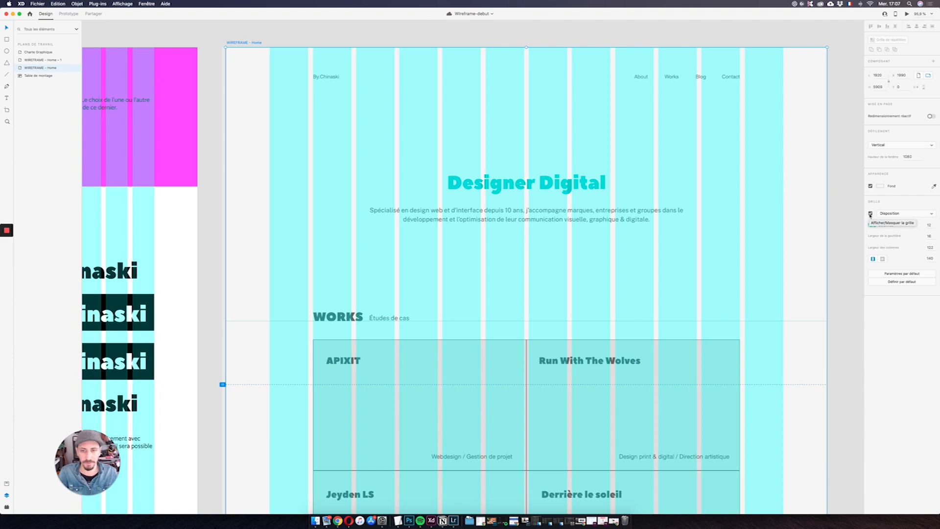
{"action": "left_click", "coordinate": [870, 213]}
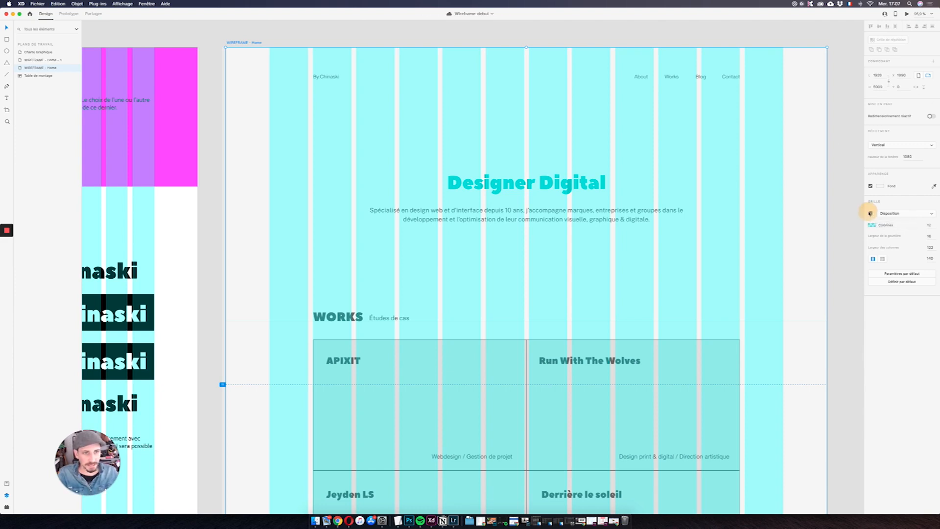
Step: Save the "Designer Digital" title's formatting as a character style in the document assets and name it "H1 blue"
{"action": "scroll", "coordinate": [704, 186], "scroll_direction": "down", "scroll_amount": 5}
{"action": "scroll", "coordinate": [704, 186], "scroll_direction": "right", "scroll_amount": 2}
{"action": "scroll", "coordinate": [524, 154], "scroll_direction": "up", "scroll_amount": 4}
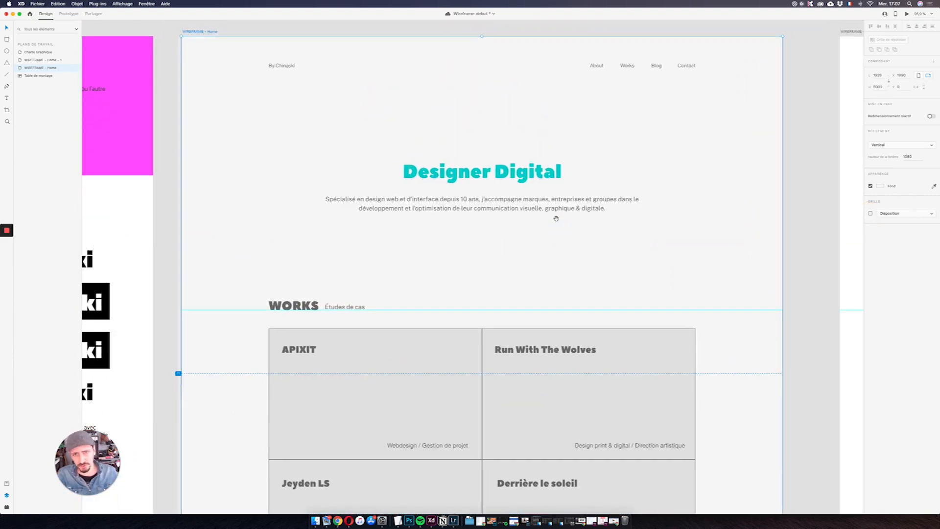
{"action": "double_click", "coordinate": [515, 173]}
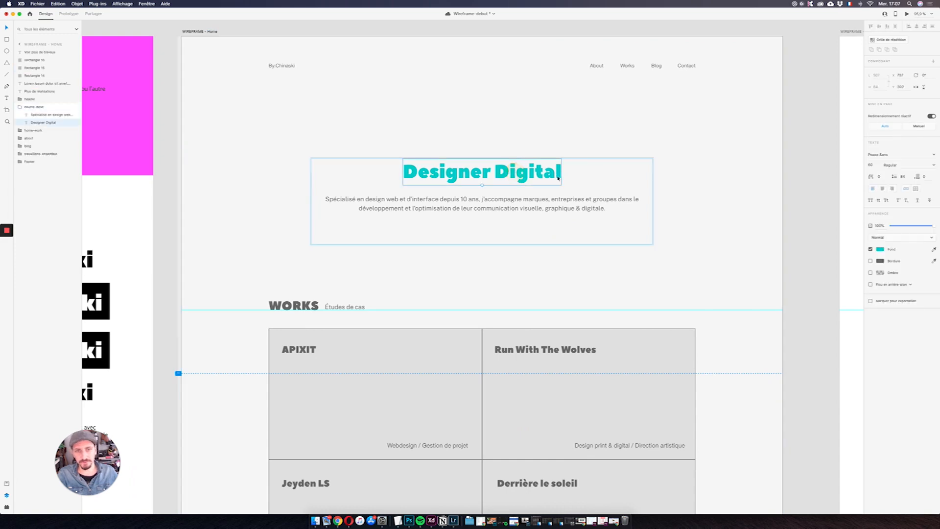
{"action": "left_click", "coordinate": [8, 485]}
{"action": "left_click", "coordinate": [74, 155]}
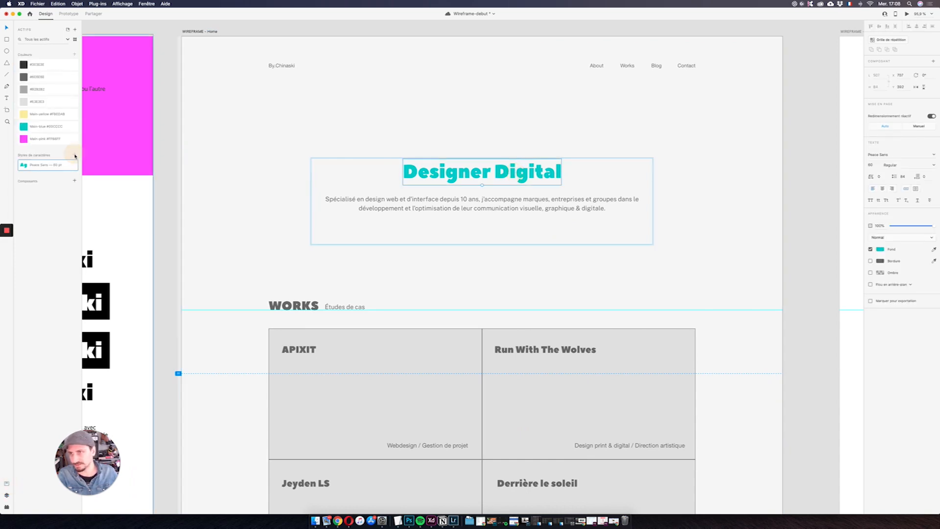
{"action": "double_click", "coordinate": [52, 164]}
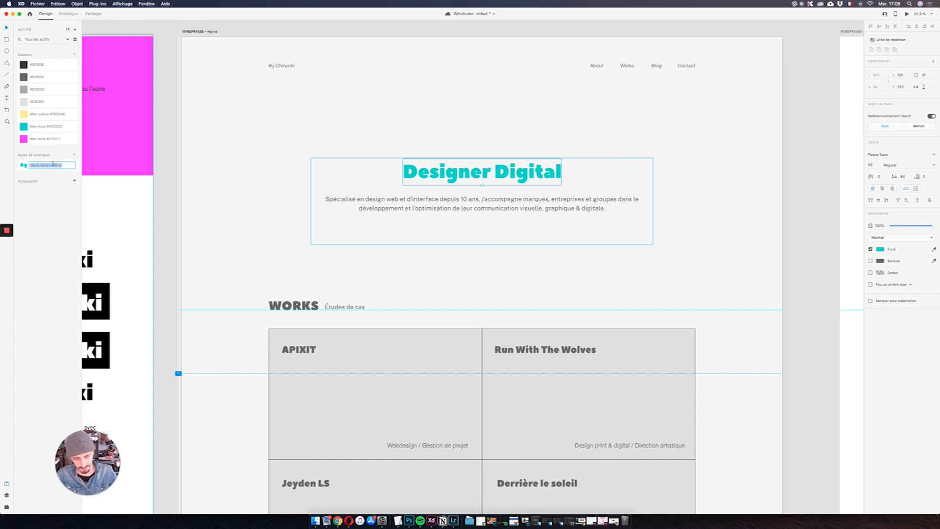
{"action": "type", "text": "H1"}
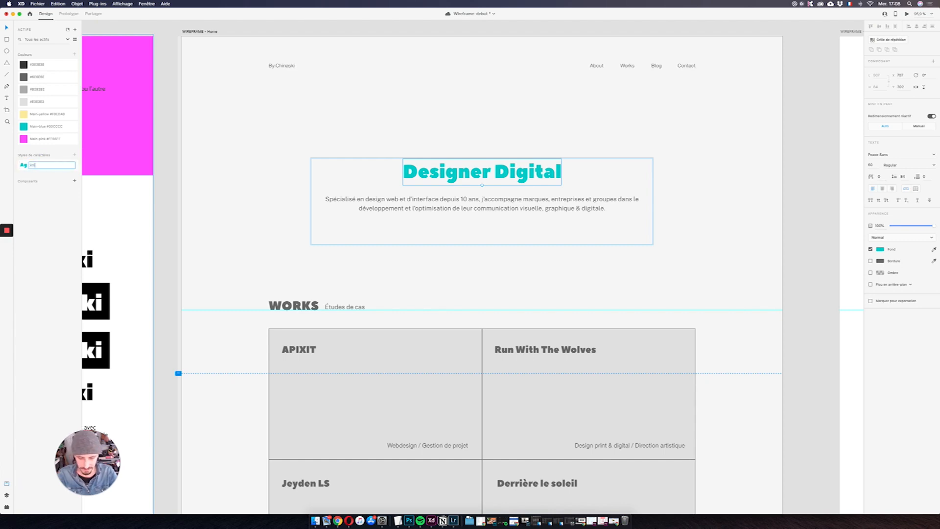
{"action": "key", "text": "BackSpace"}
{"action": "key", "text": "BackSpace"}
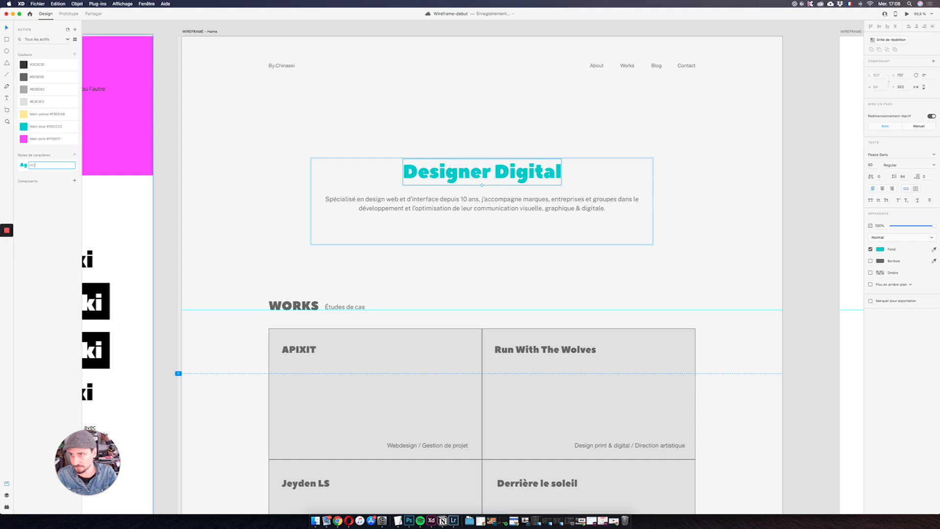
{"action": "type", "text": "blue"}
{"action": "key", "text": "Return"}
Step: Save the document and store the hero description's formatting as a character style named "Corps de texte desktop"
{"action": "scroll", "coordinate": [374, 256], "scroll_direction": "up", "scroll_amount": 2}
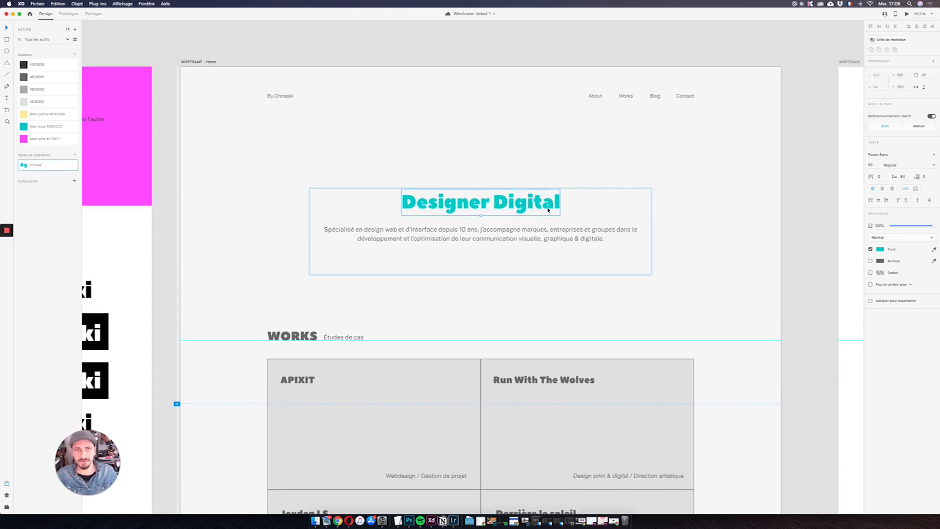
{"action": "scroll", "coordinate": [544, 213], "scroll_direction": "down", "scroll_amount": 1}
{"action": "left_click", "coordinate": [536, 220]}
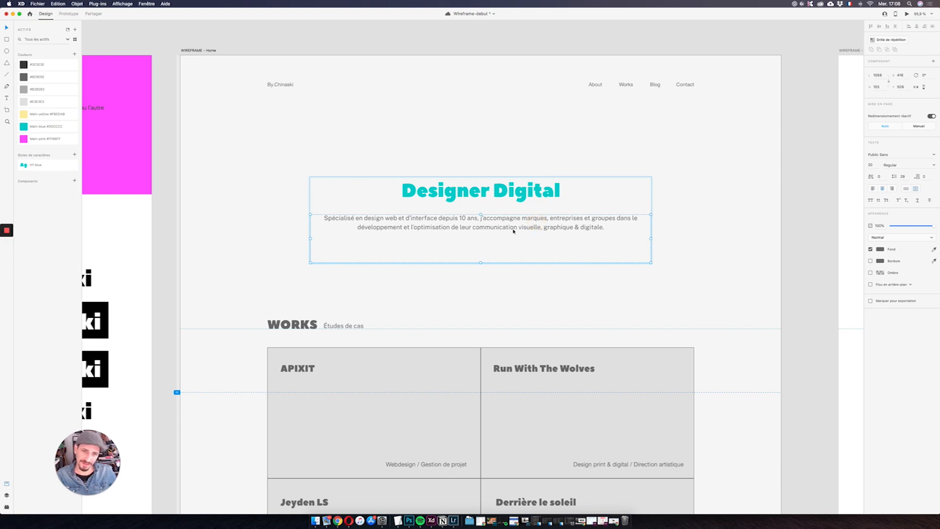
{"action": "key", "text": "super+s"}
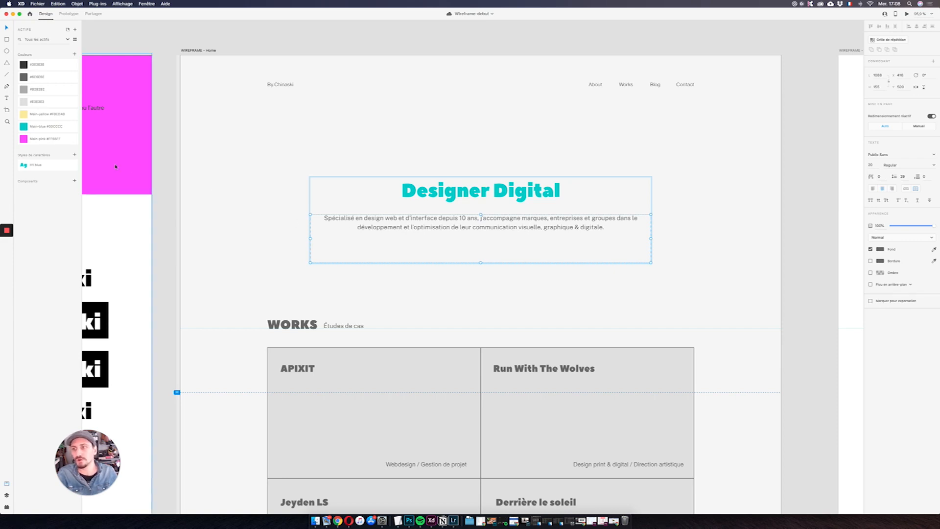
{"action": "left_click", "coordinate": [75, 155]}
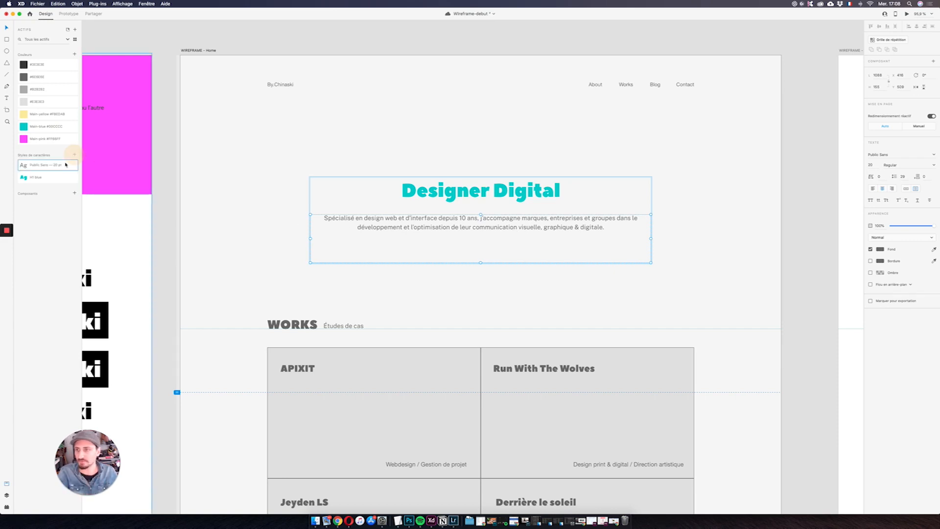
{"action": "type", "text": "Di"}
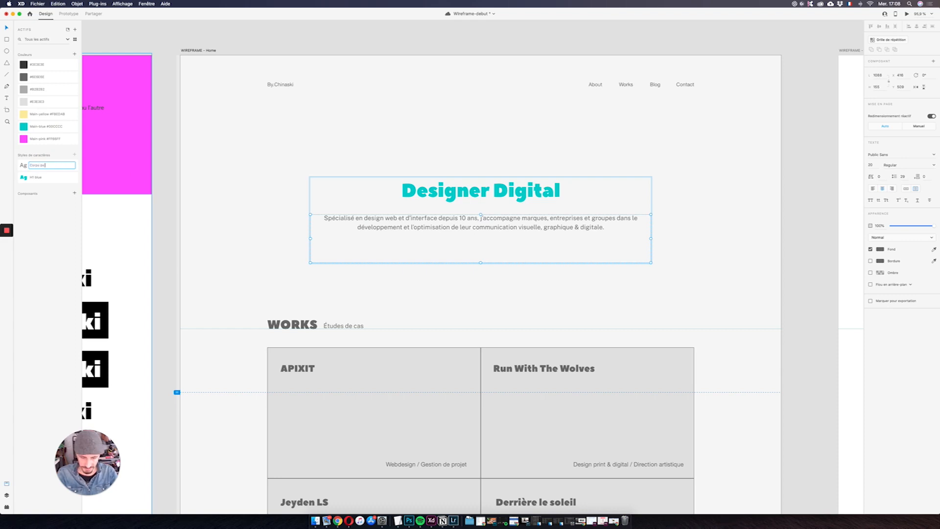
{"action": "type", "text": "rps de texte desktop"}
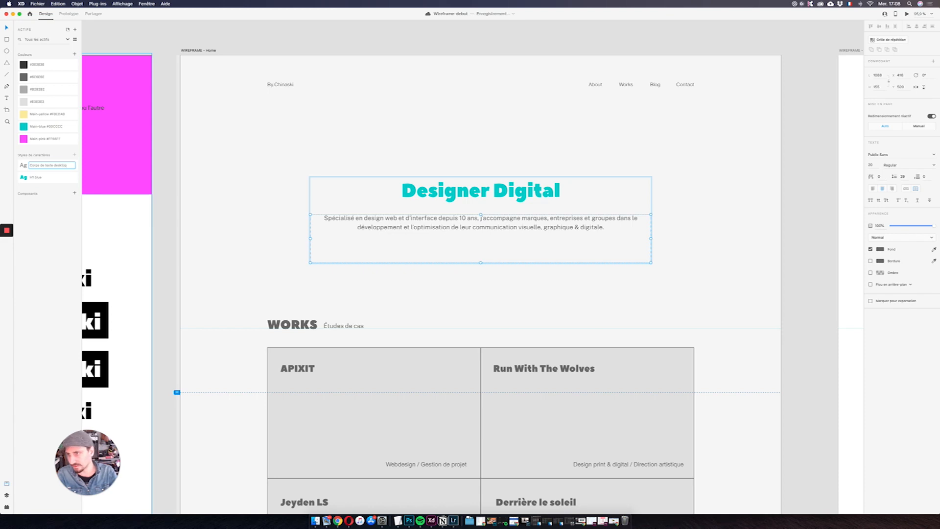
{"action": "key", "text": "Return"}
Step: Select the standalone flame symbol beside the "Version et utilisation" heading in the graphic charter
{"action": "left_click", "coordinate": [289, 85]}
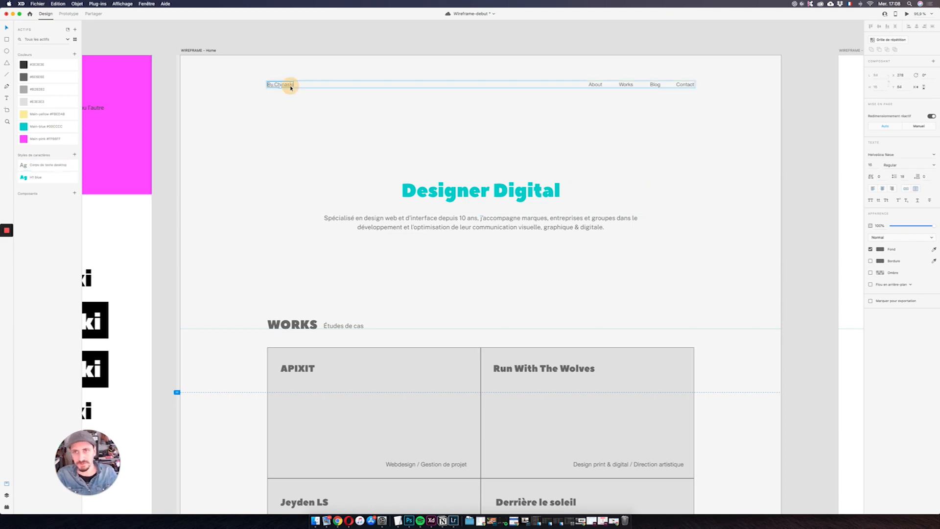
{"action": "left_click_drag", "start_coordinate": [286, 121], "coordinate": [457, 122]}
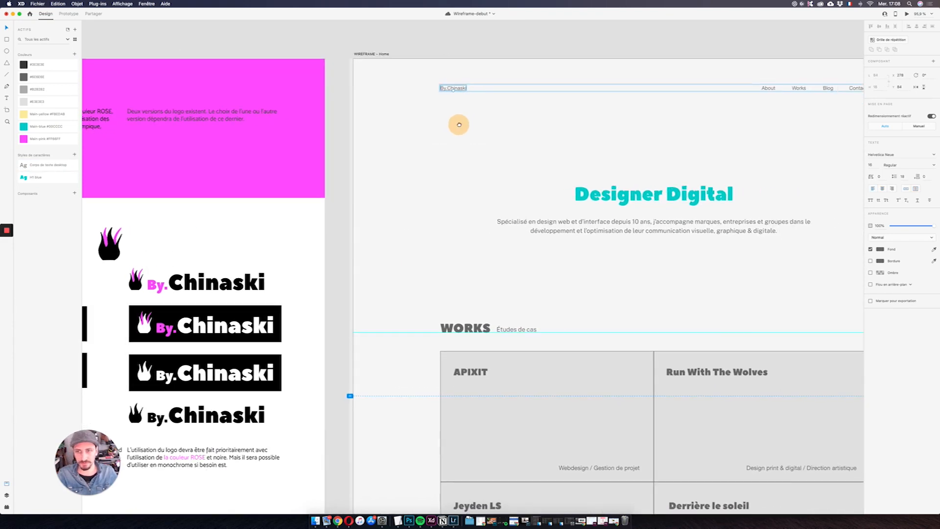
{"action": "left_click", "coordinate": [116, 253]}
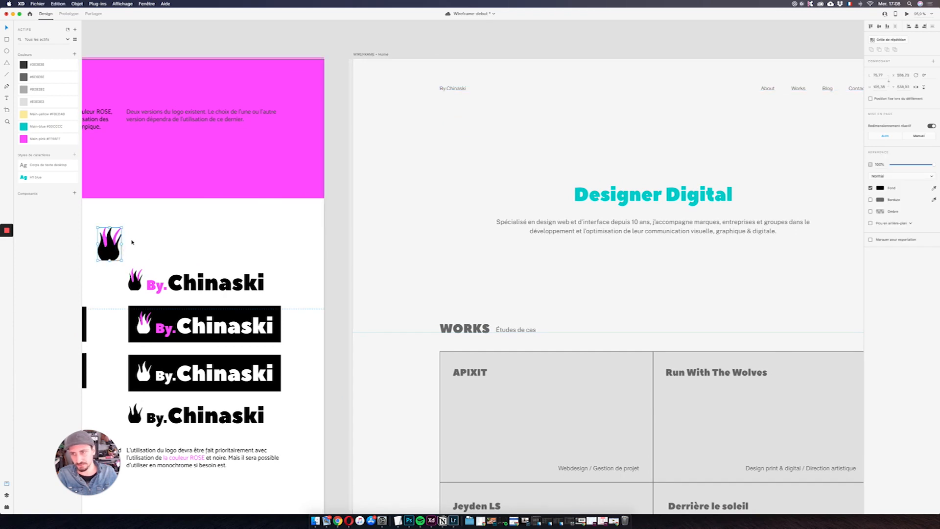
Step: Examine the graphic charter, the pasteboard texts and both home wireframes side by side, from the header down to the footer
{"action": "scroll", "coordinate": [545, 291], "scroll_direction": "up", "scroll_amount": 5}
{"action": "scroll", "coordinate": [545, 291], "scroll_direction": "down", "scroll_amount": 10}
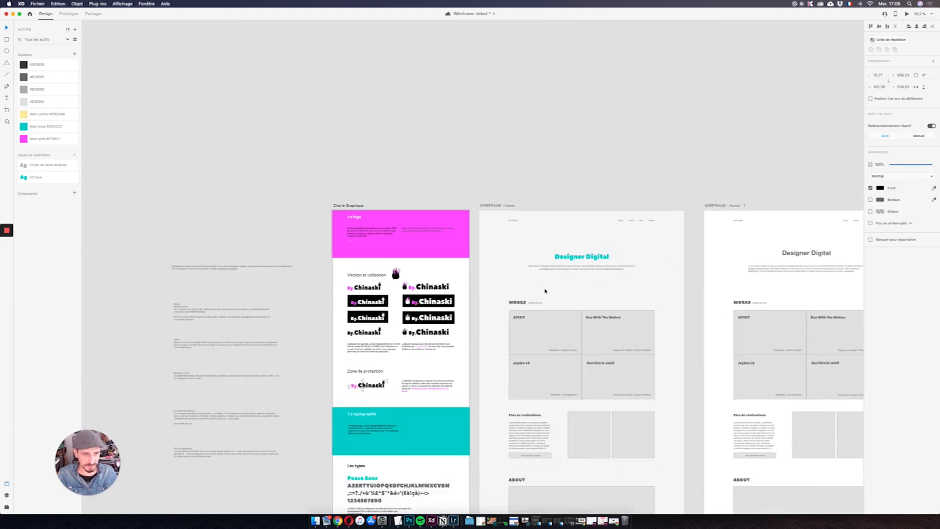
{"action": "scroll", "coordinate": [593, 214], "scroll_direction": "down", "scroll_amount": 8}
{"action": "scroll", "coordinate": [592, 213], "scroll_direction": "right", "scroll_amount": 5}
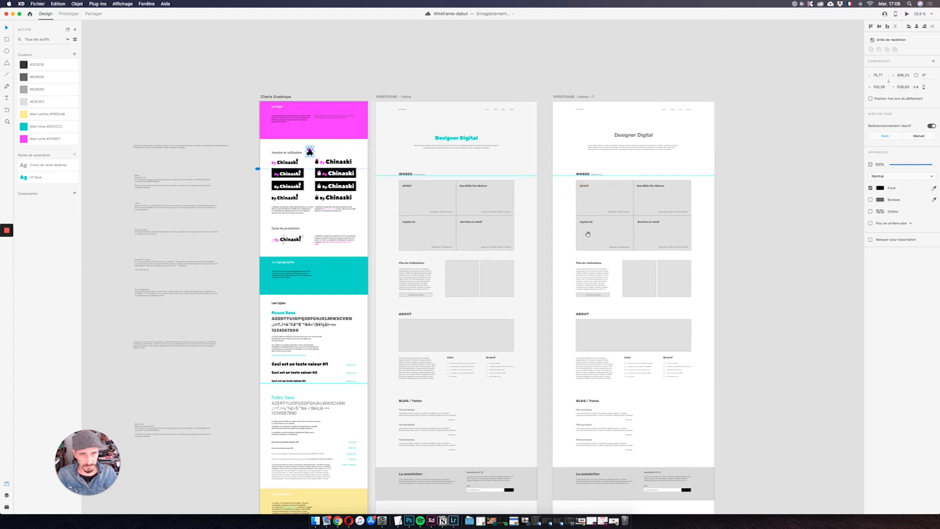
{"action": "scroll", "coordinate": [626, 159], "scroll_direction": "down", "scroll_amount": 5}
{"action": "scroll", "coordinate": [627, 159], "scroll_direction": "left", "scroll_amount": 3}
{"action": "scroll", "coordinate": [583, 142], "scroll_direction": "up", "scroll_amount": 7}
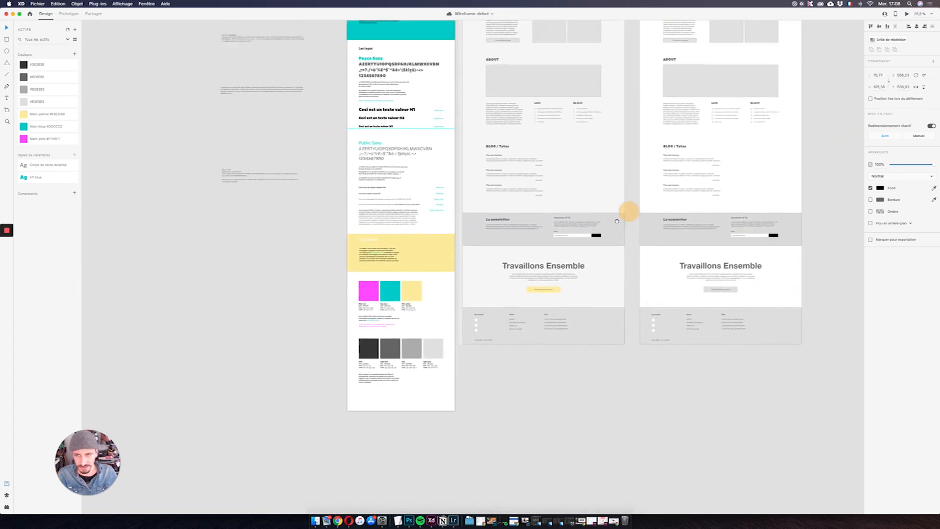
{"action": "scroll", "coordinate": [627, 212], "scroll_direction": "right", "scroll_amount": 2}
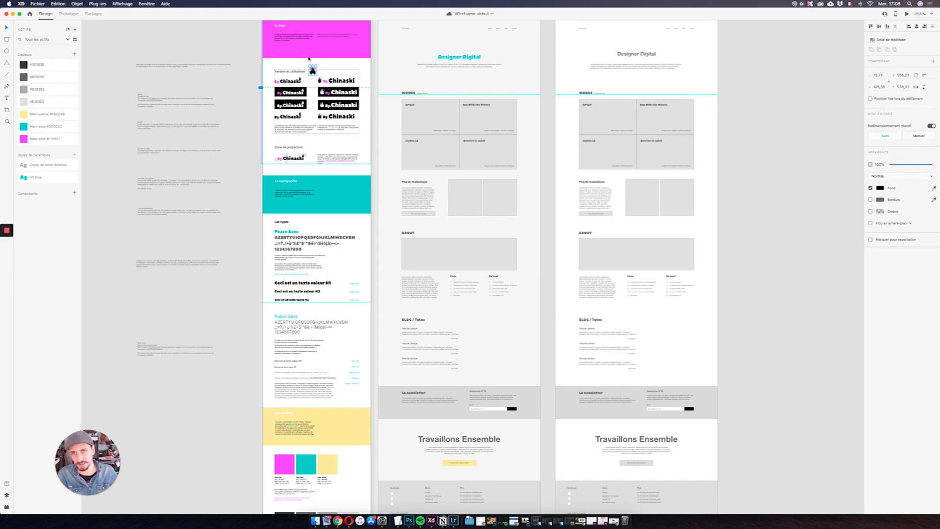
{"action": "scroll", "coordinate": [307, 55], "scroll_direction": "up", "scroll_amount": 3}
{"action": "scroll", "coordinate": [541, 231], "scroll_direction": "up", "scroll_amount": 4}
{"action": "scroll", "coordinate": [537, 189], "scroll_direction": "down", "scroll_amount": 2}
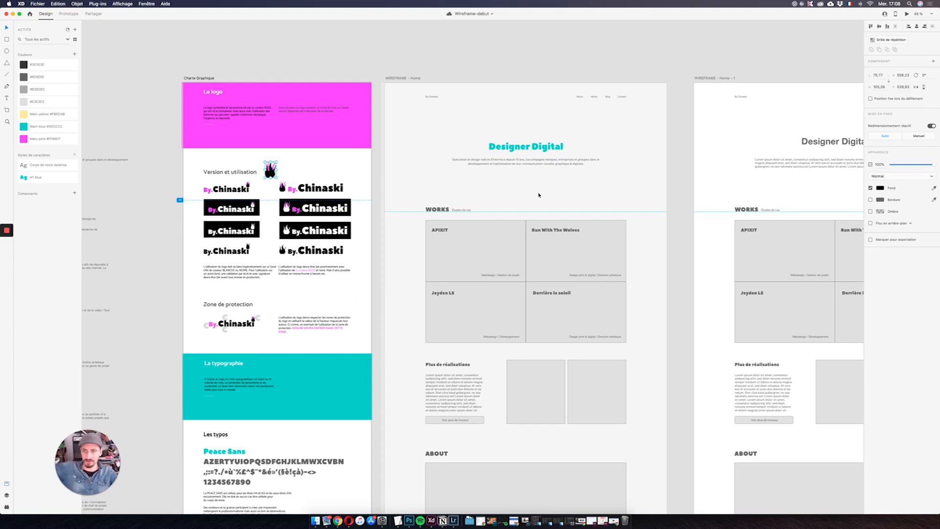
{"action": "scroll", "coordinate": [539, 195], "scroll_direction": "down", "scroll_amount": 5}
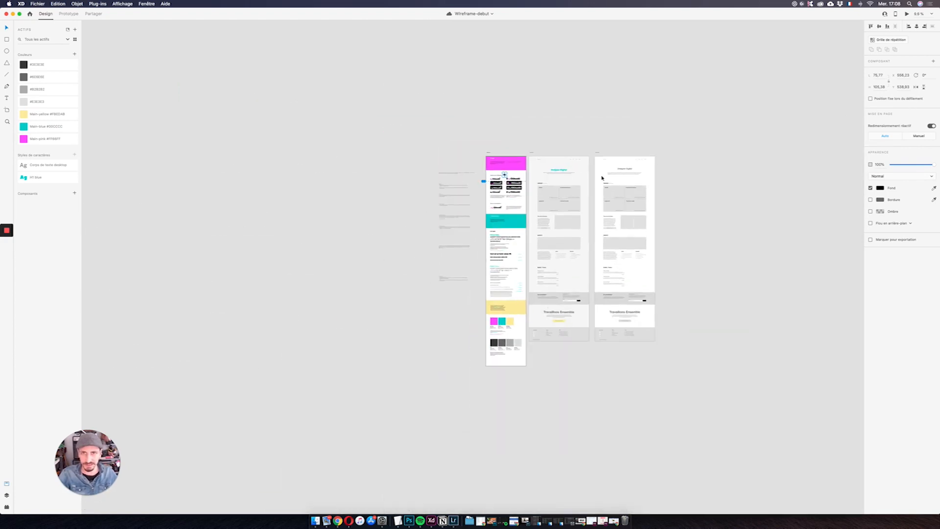
{"action": "scroll", "coordinate": [542, 197], "scroll_direction": "up", "scroll_amount": 6}
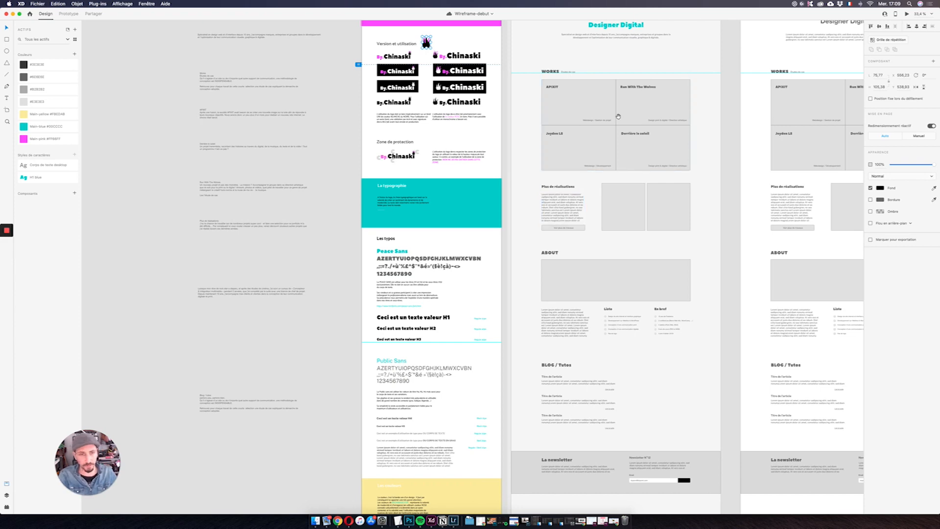
{"action": "scroll", "coordinate": [543, 196], "scroll_direction": "down", "scroll_amount": 2}
{"action": "scroll", "coordinate": [472, 126], "scroll_direction": "up", "scroll_amount": 2}
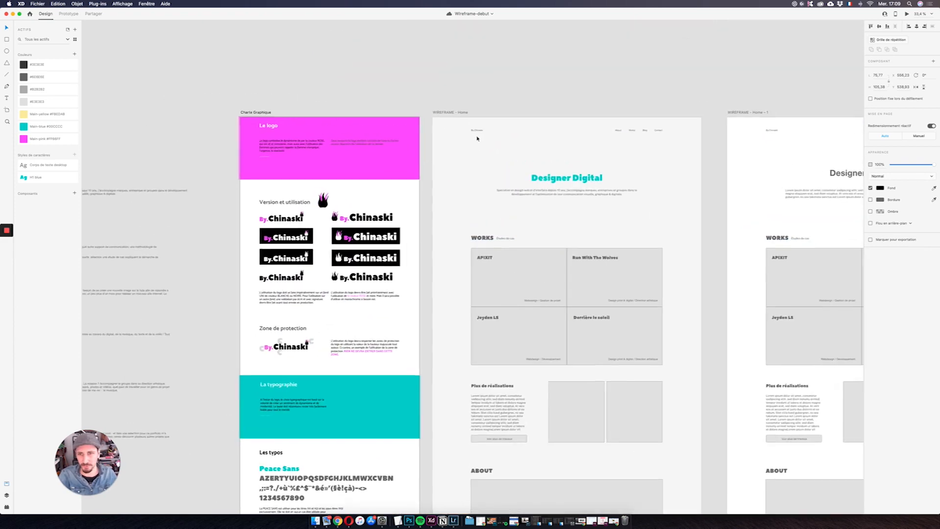
Step: Try to paste the charter's flame symbol onto the Home artboard, and undo the paste
{"action": "left_click", "coordinate": [462, 168]}
{"action": "key", "text": "super+v"}
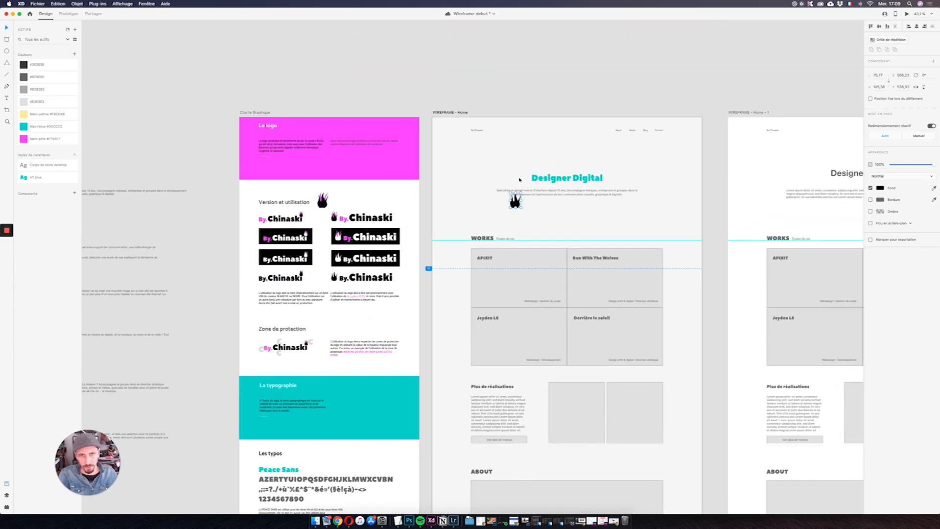
{"action": "key", "text": "super+z"}
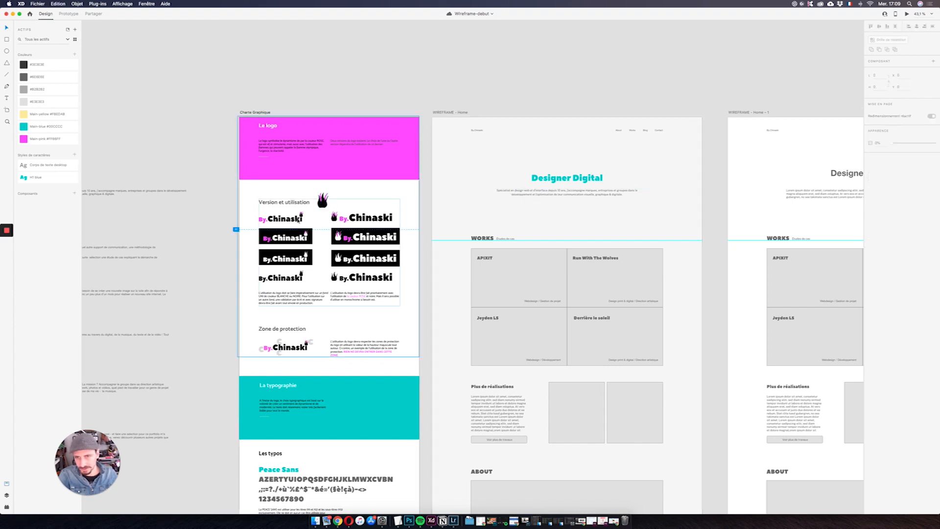
Step: Copy the charter's "logo v2" group, the pink-and-black logo with the flame in front, and place it above the hero title on the Home artboard
{"action": "scroll", "coordinate": [360, 216], "scroll_direction": "up", "scroll_amount": 5}
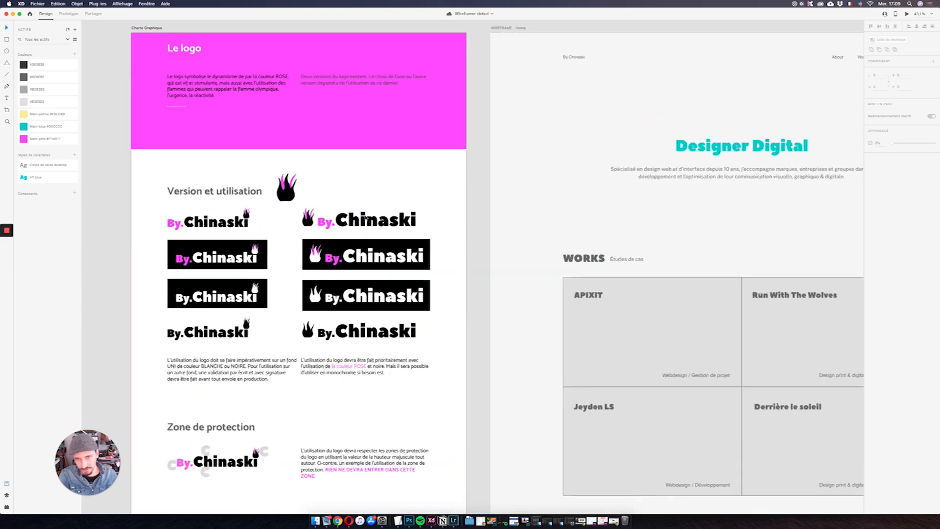
{"action": "left_click", "coordinate": [389, 210]}
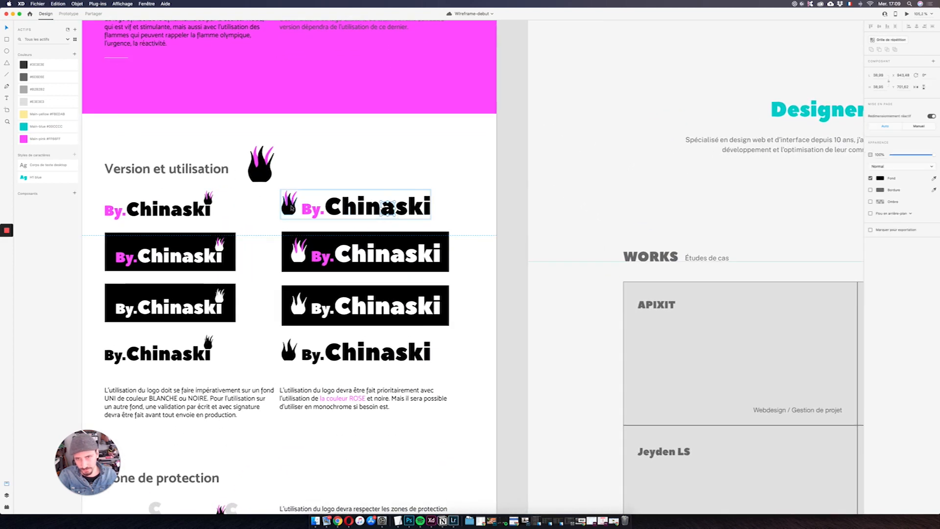
{"action": "left_click", "coordinate": [6, 495]}
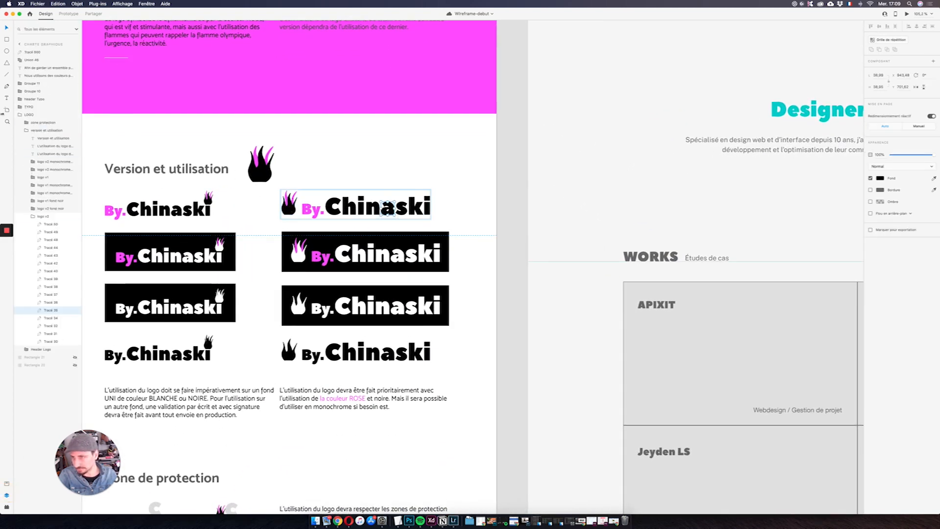
{"action": "left_click", "coordinate": [43, 216]}
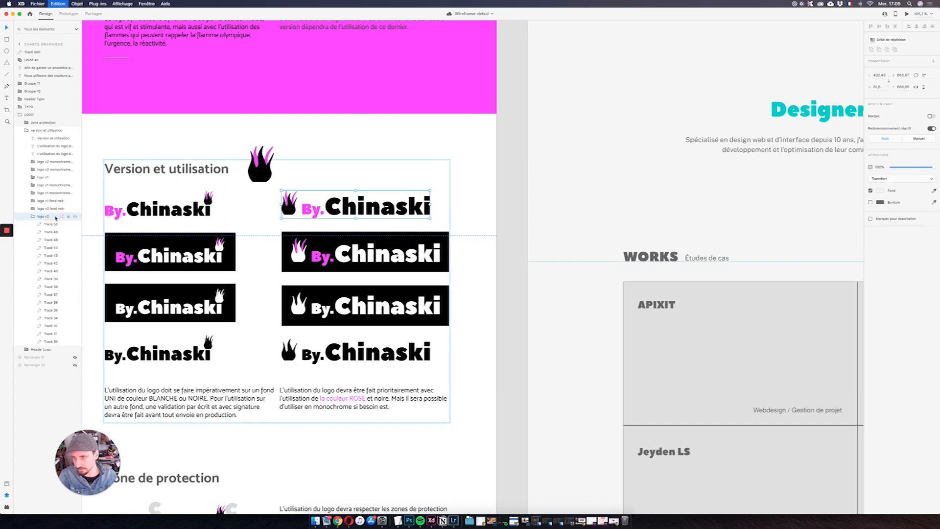
{"action": "key", "text": "super+c"}
{"action": "left_click", "coordinate": [652, 104]}
{"action": "left_click_drag", "start_coordinate": [651, 104], "coordinate": [550, 300]}
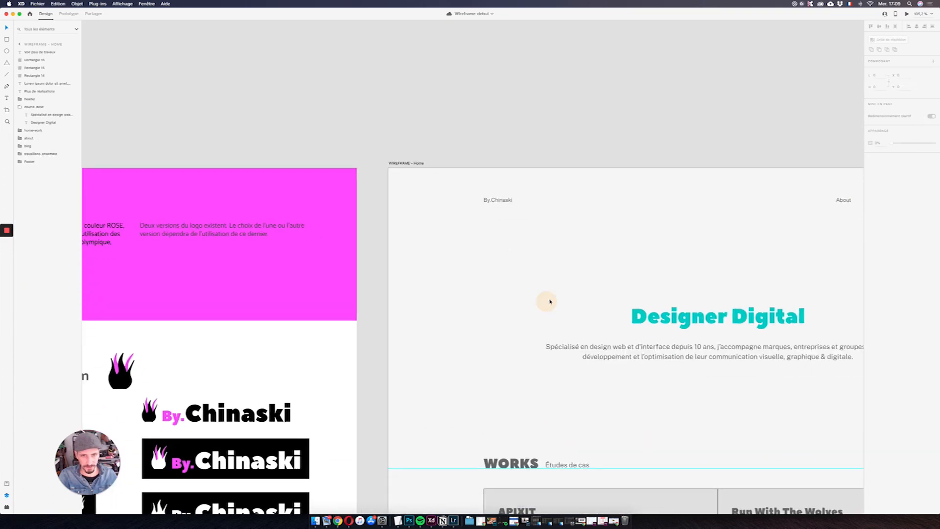
{"action": "key", "text": "super+v"}
{"action": "left_click_drag", "start_coordinate": [681, 417], "coordinate": [498, 269]}
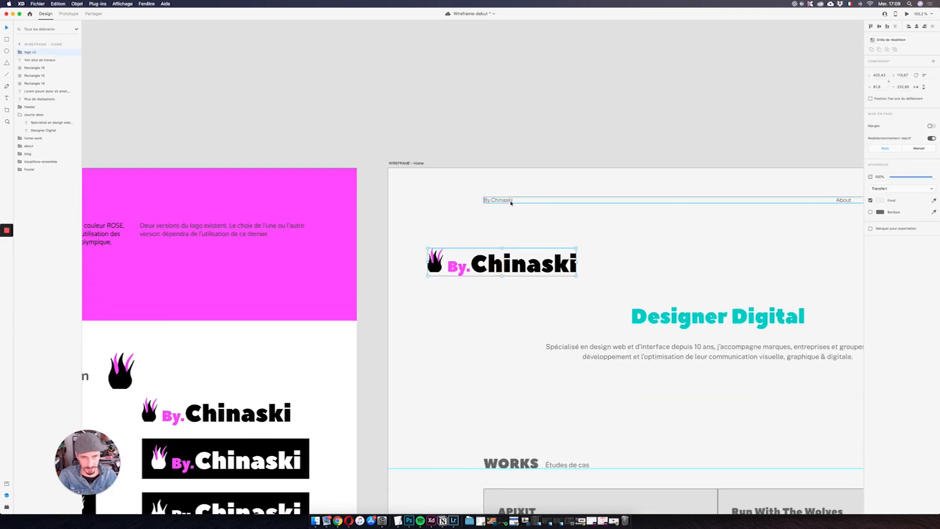
Step: Delete the "By.Chinaski" text from the Home header and move the pasted logo into its place
{"action": "double_click", "coordinate": [508, 201]}
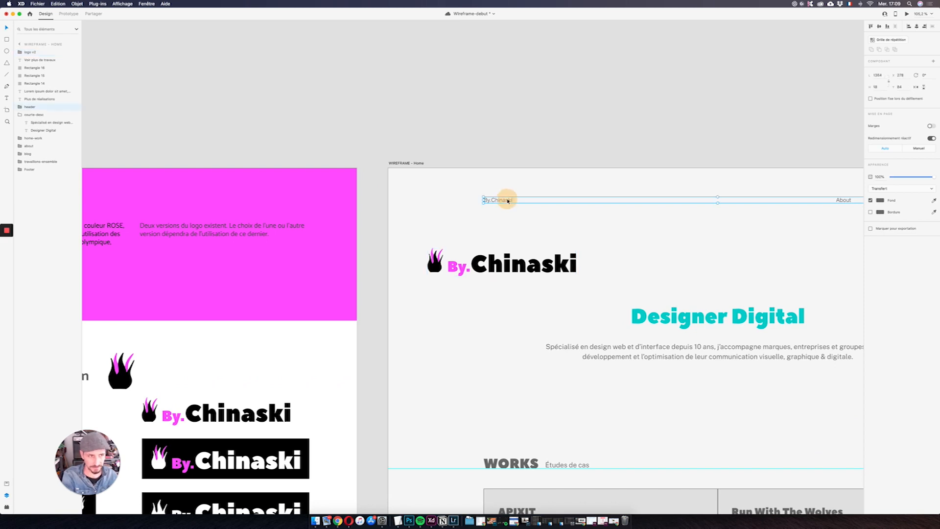
{"action": "key", "text": "Delete"}
{"action": "left_click_drag", "start_coordinate": [497, 267], "coordinate": [530, 205]}
Step: Show the Home artboard's 12-column layout grid and scale the logo to about 190 px wide, aligned with the first column at X 140
{"action": "left_click", "coordinate": [409, 162]}
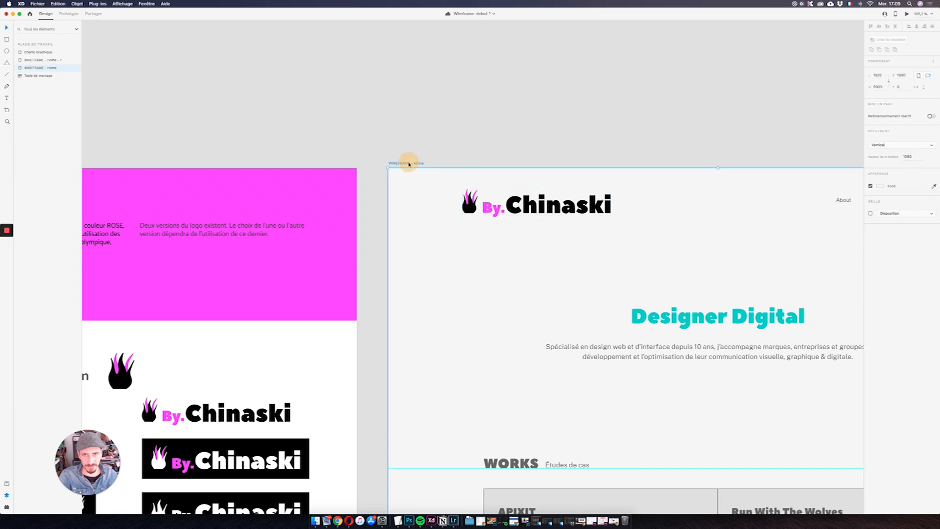
{"action": "left_click", "coordinate": [870, 213]}
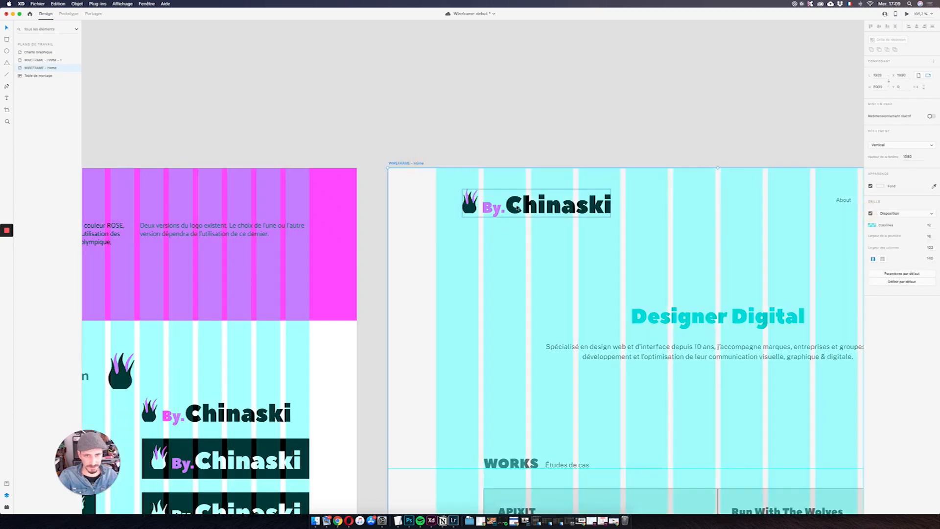
{"action": "left_click_drag", "start_coordinate": [566, 209], "coordinate": [495, 192]}
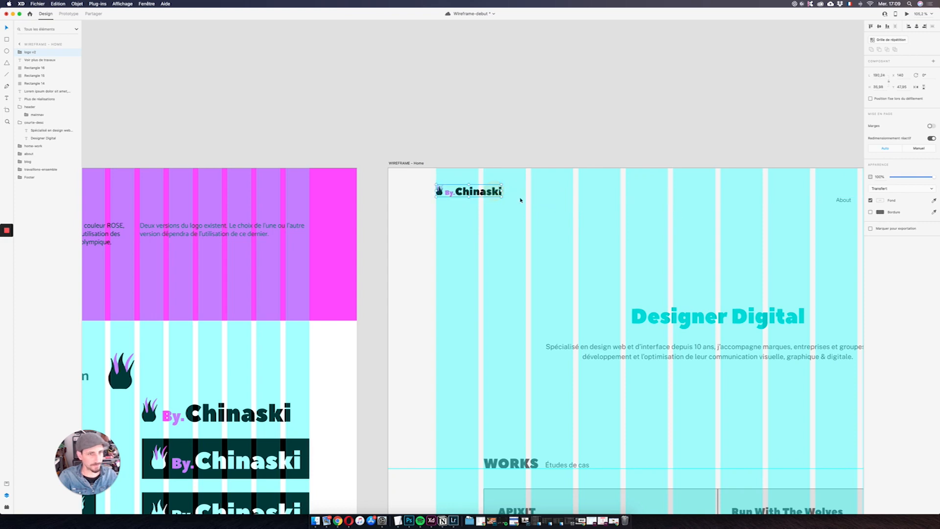
Step: Try to apply the "Corps de texte desktop" character style to the header's menu group
{"action": "scroll", "coordinate": [552, 204], "scroll_direction": "right", "scroll_amount": 5}
{"action": "left_click_drag", "start_coordinate": [732, 190], "coordinate": [734, 183]}
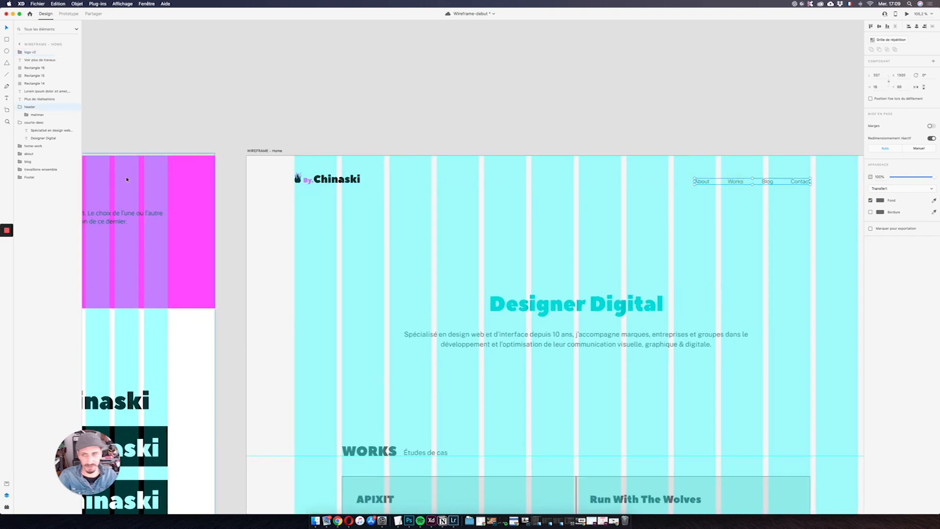
{"action": "left_click", "coordinate": [6, 483]}
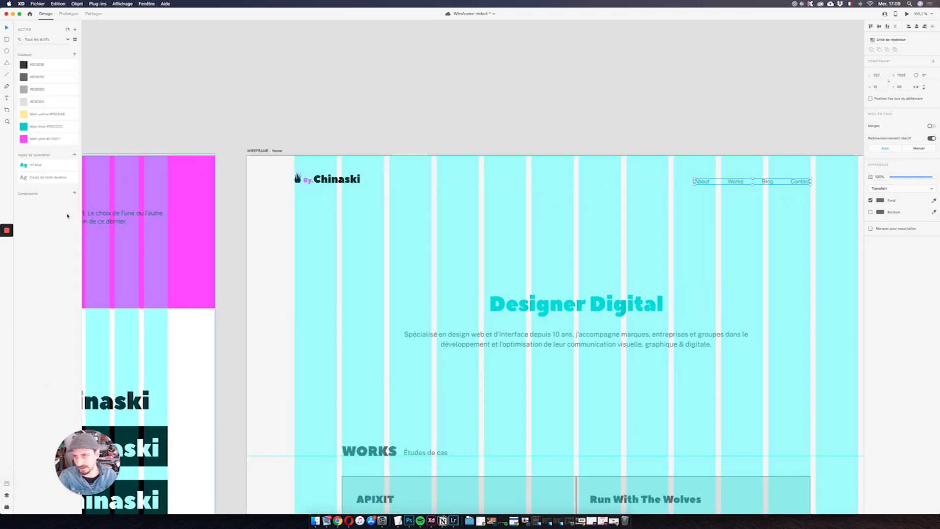
{"action": "left_click", "coordinate": [50, 177]}
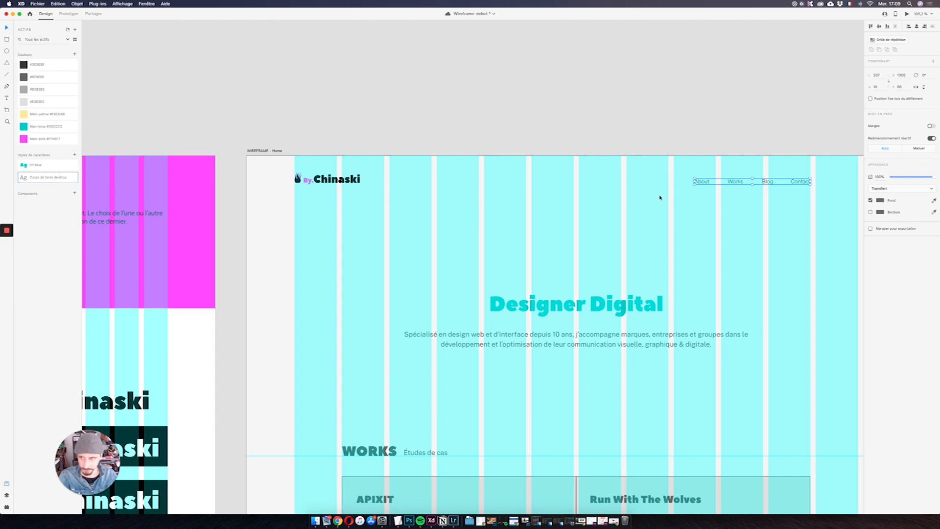
{"action": "left_click", "coordinate": [704, 181]}
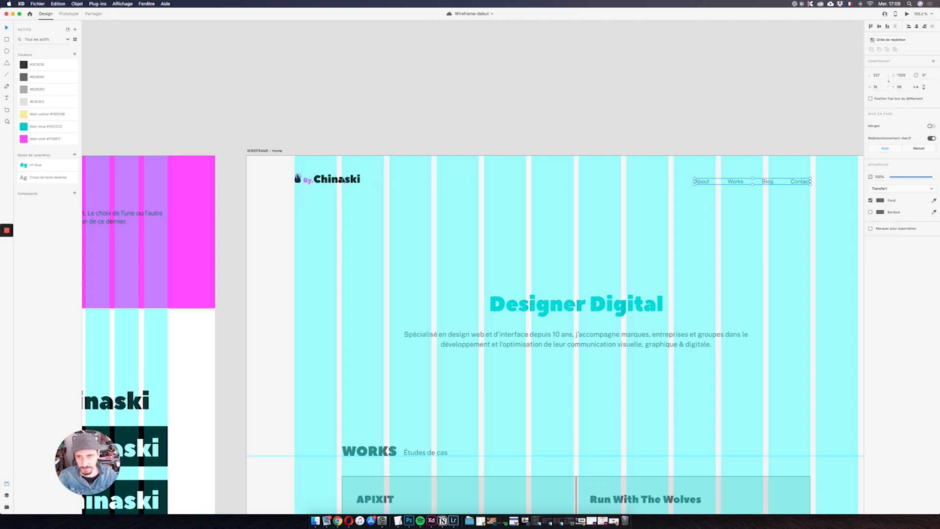
{"action": "left_click", "coordinate": [359, 209]}
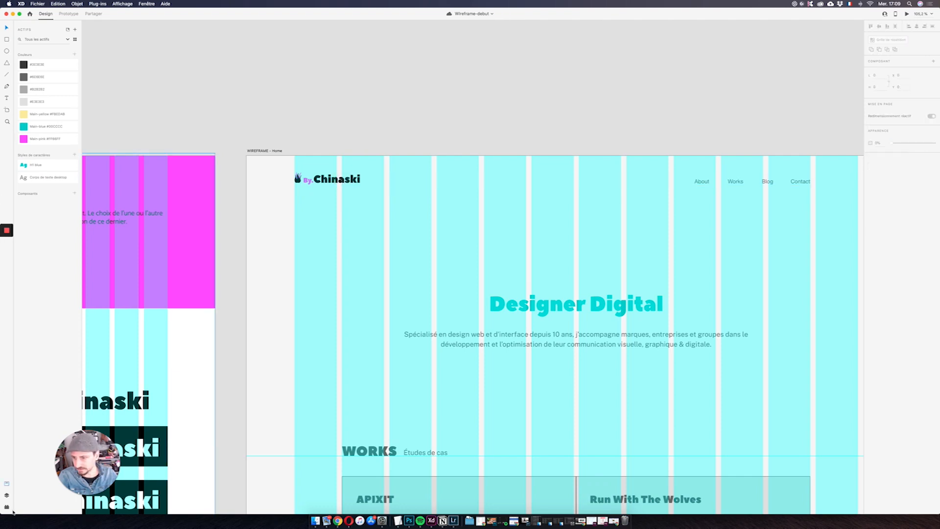
Step: Move the logo layer into the header group and align it with the menu group on their vertical middles
{"action": "left_click", "coordinate": [6, 495]}
{"action": "left_click", "coordinate": [324, 181]}
{"action": "left_click_drag", "start_coordinate": [20, 53], "coordinate": [41, 113]}
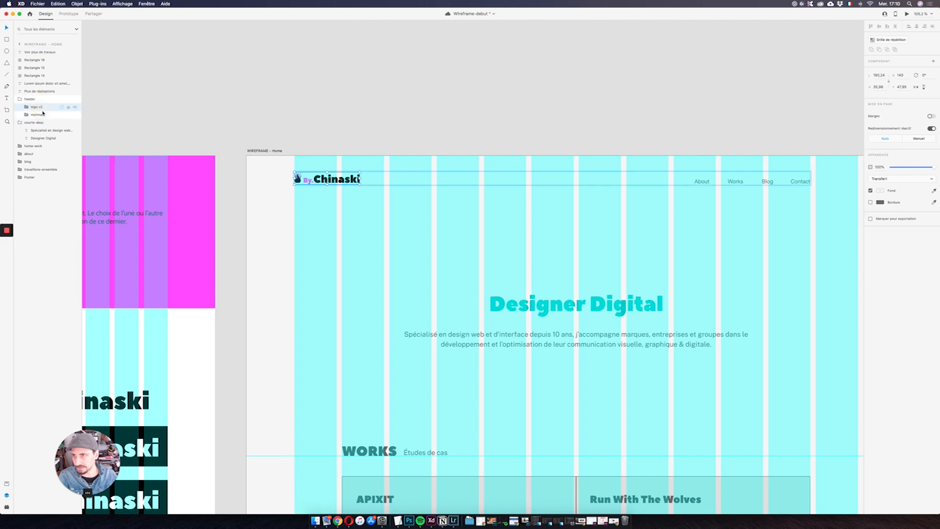
{"action": "left_click", "coordinate": [38, 115], "text": "shift"}
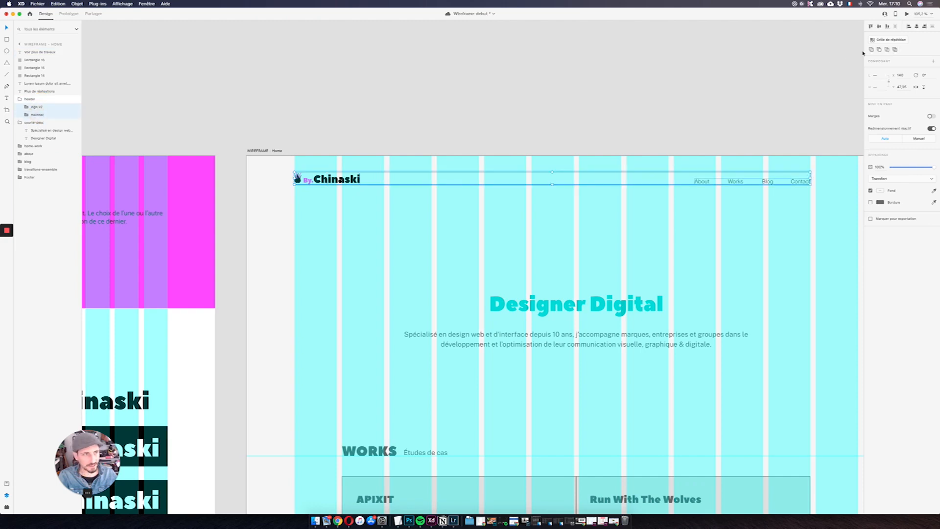
{"action": "left_click", "coordinate": [880, 27]}
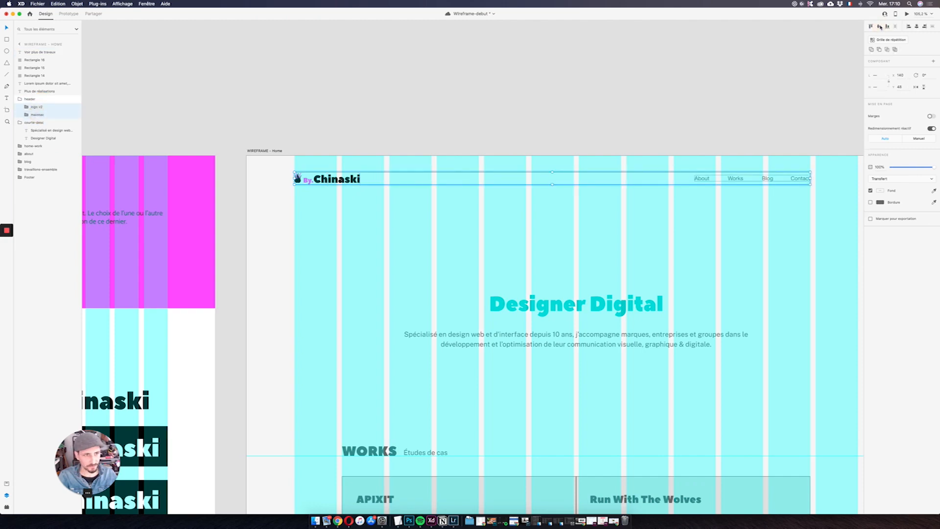
{"action": "left_click", "coordinate": [839, 211]}
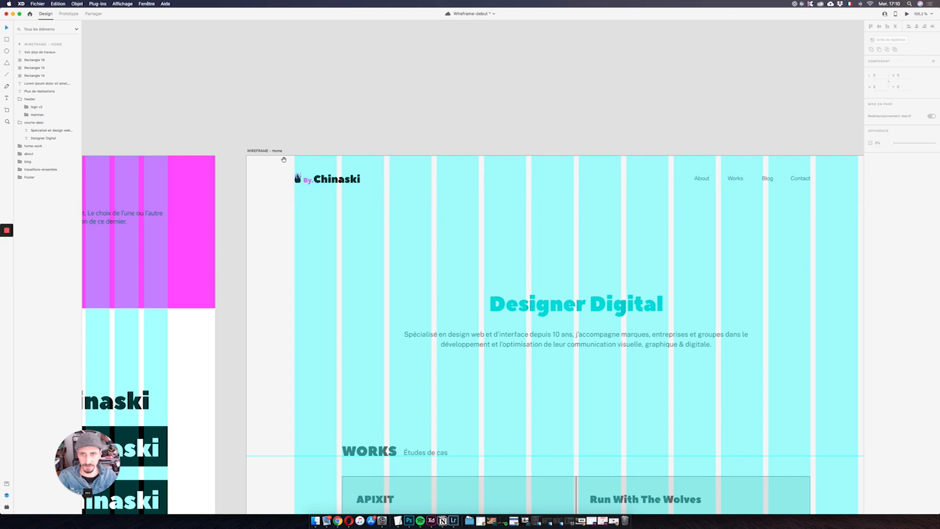
Step: Move the header's menu group to the right until "Contact" ends at the last grid column's outer edge
{"action": "left_click_drag", "start_coordinate": [688, 282], "coordinate": [544, 296]}
{"action": "left_click", "coordinate": [645, 183], "text": "super"}
{"action": "left_click", "coordinate": [39, 117]}
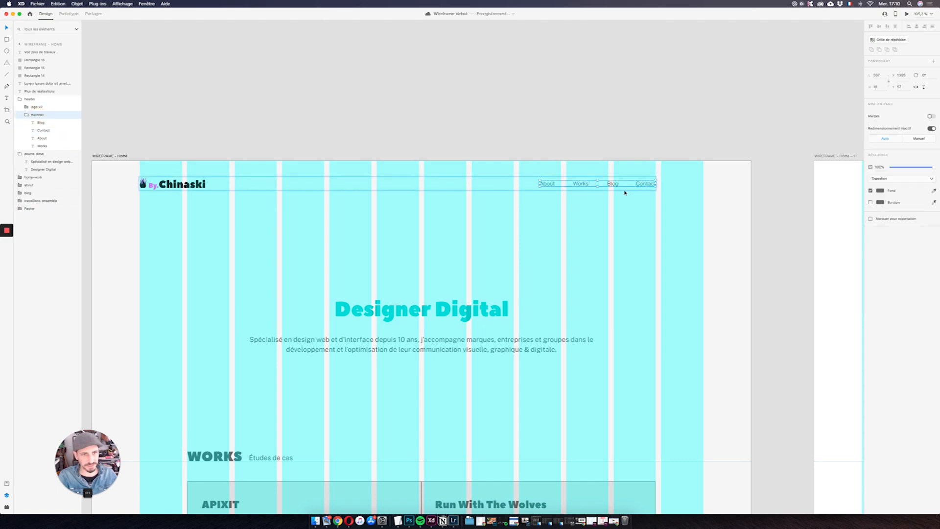
{"action": "left_click_drag", "start_coordinate": [637, 184], "coordinate": [683, 188]}
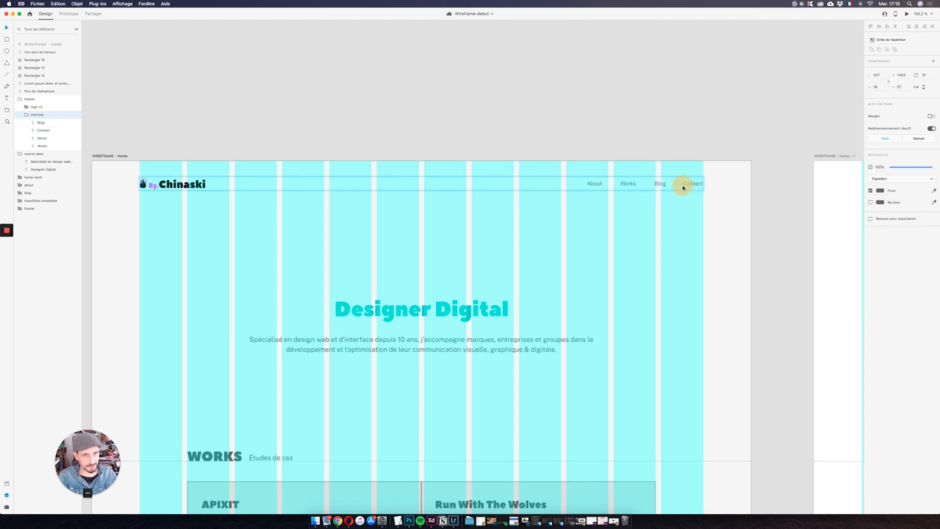
Step: Replace the header menu labels "About" with "A propos" and "Works" with "Portfolio"
{"action": "scroll", "coordinate": [621, 233], "scroll_direction": "left", "scroll_amount": 10}
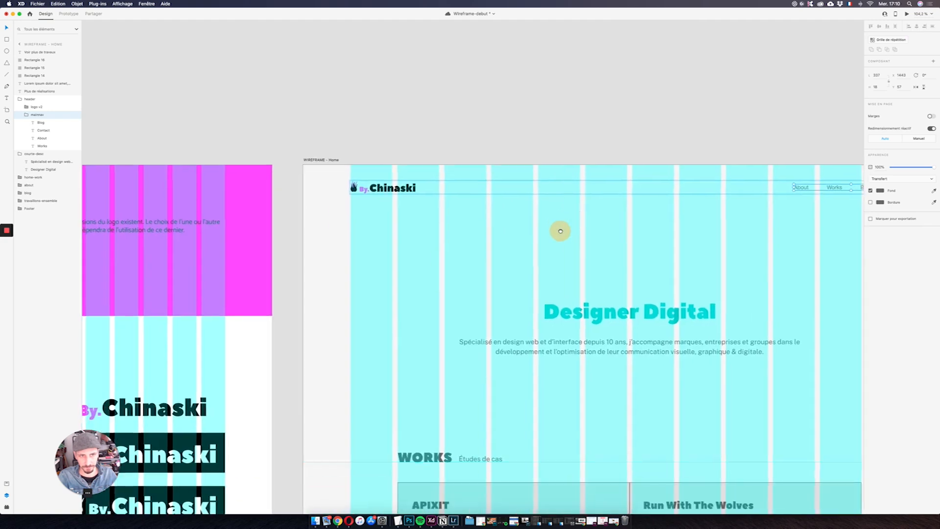
{"action": "left_click_drag", "start_coordinate": [560, 231], "coordinate": [431, 206]}
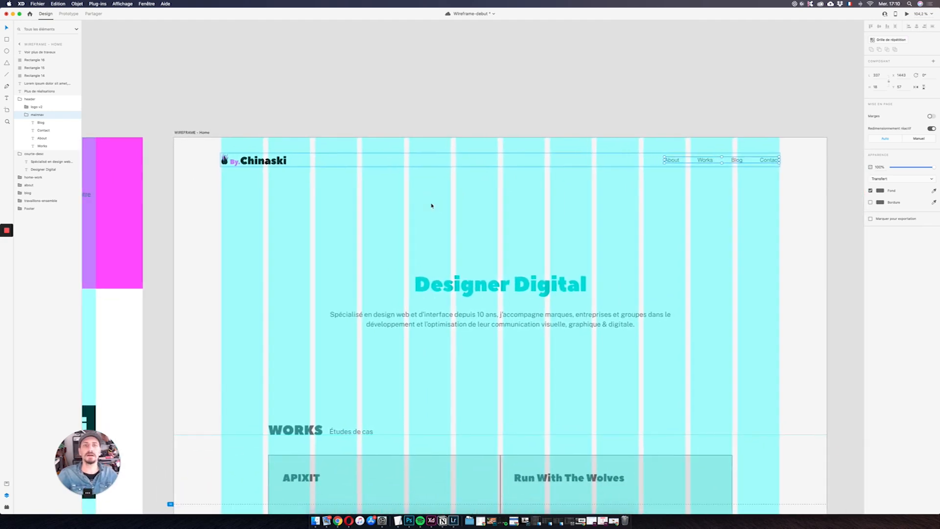
{"action": "double_click", "coordinate": [672, 160]}
{"action": "double_click", "coordinate": [672, 160]}
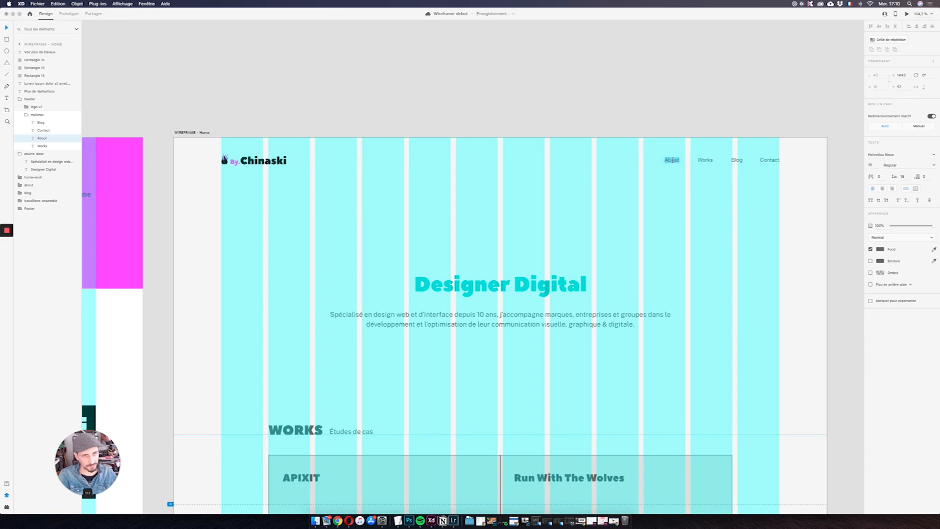
{"action": "type", "text": "A propos"}
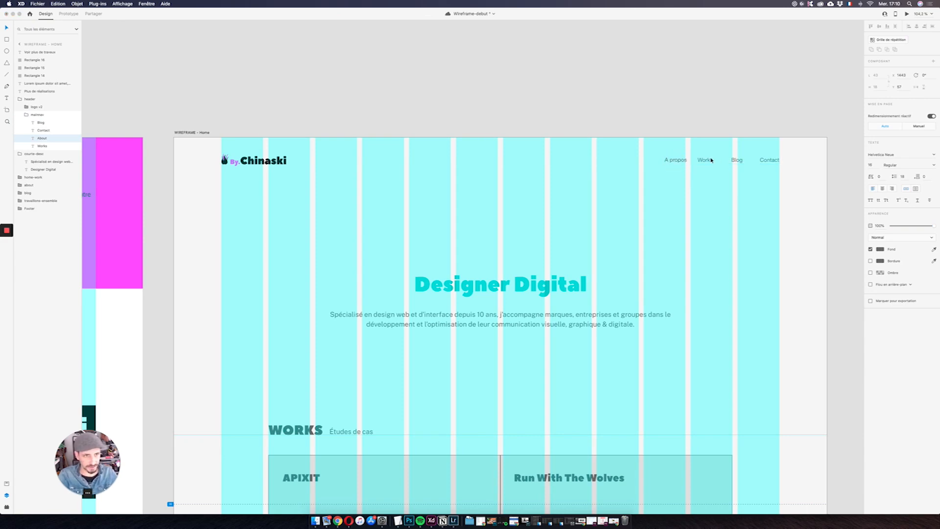
{"action": "double_click", "coordinate": [705, 160]}
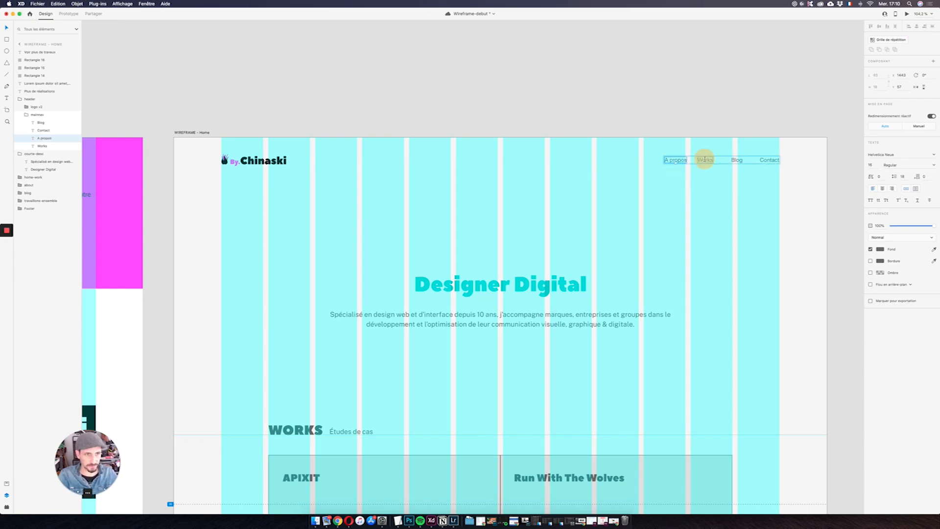
{"action": "type", "text": "Portfolio"}
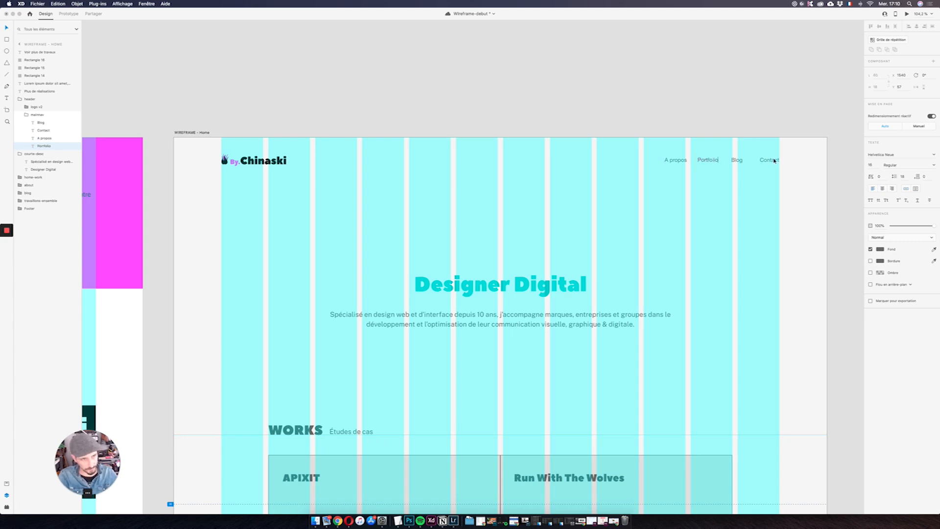
Step: Save the document and distribute the four header menu labels evenly in the horizontal direction
{"action": "left_click", "coordinate": [768, 160]}
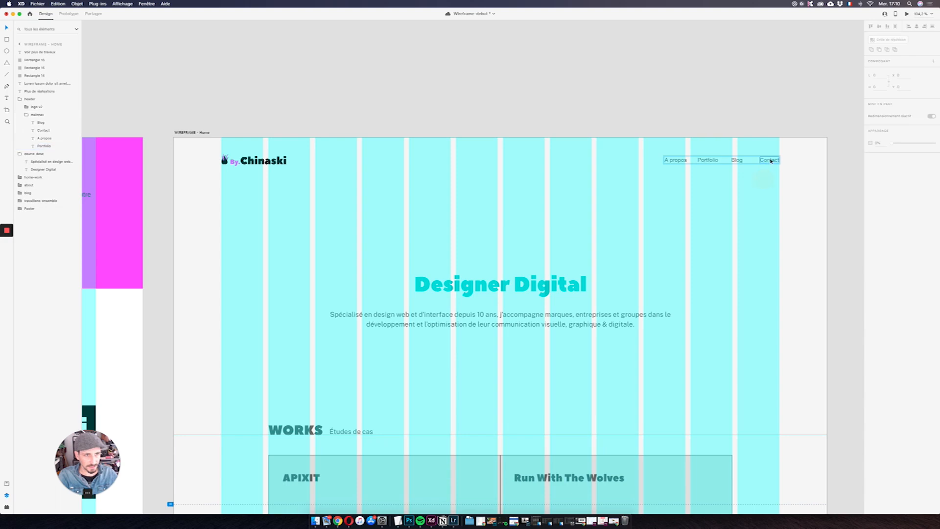
{"action": "left_click", "coordinate": [738, 162], "text": "shift"}
{"action": "left_click", "coordinate": [708, 161], "text": "shift"}
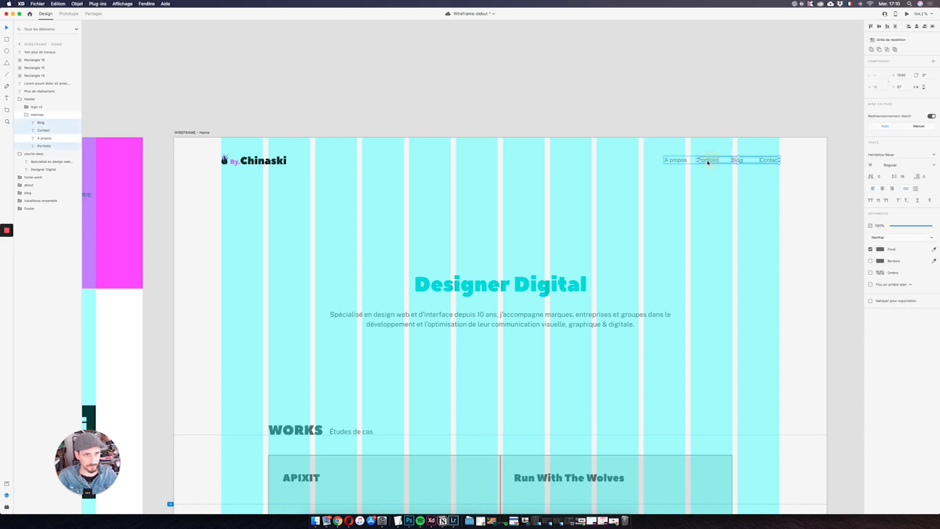
{"action": "left_click", "coordinate": [680, 161], "text": "shift"}
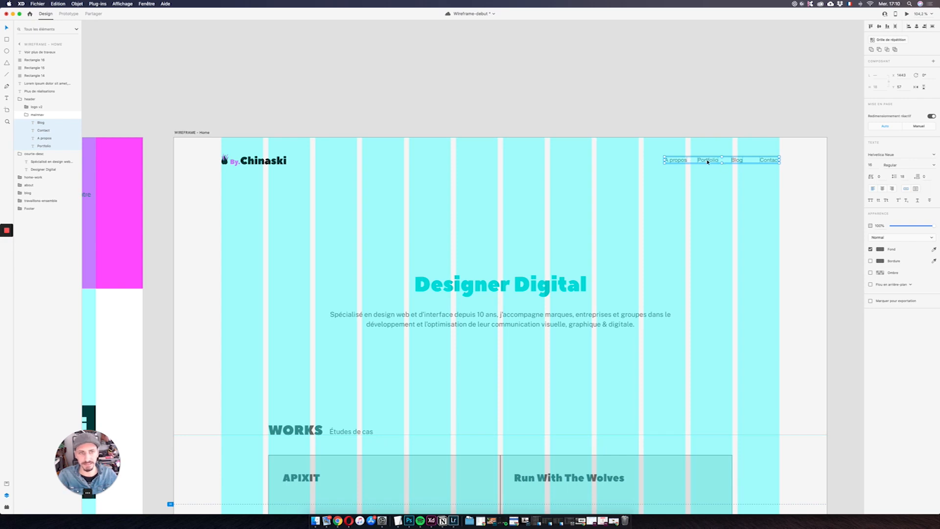
{"action": "key", "text": "super+s"}
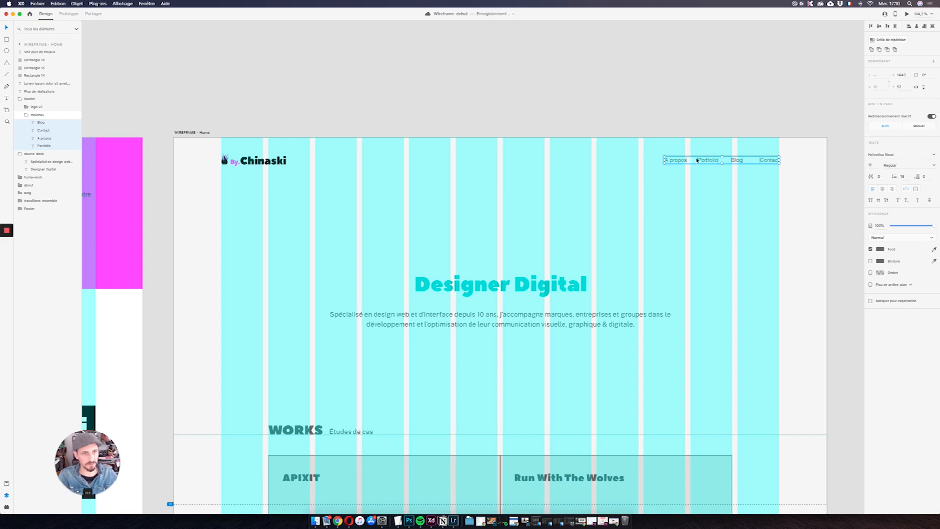
{"action": "left_click", "coordinate": [895, 27]}
{"action": "left_click", "coordinate": [781, 250]}
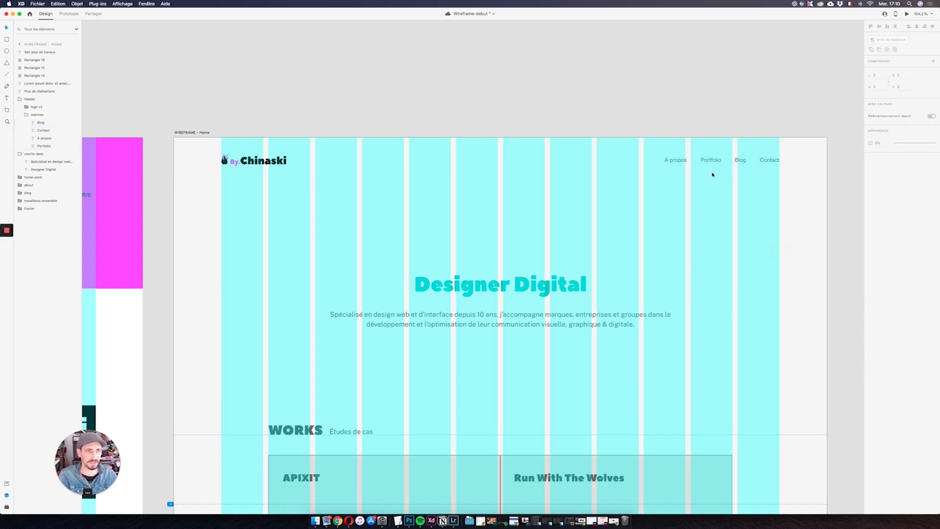
Step: Widen the header menu by moving "A propos" left to the ninth column's end, and redistribute all four labels horizontally
{"action": "left_click", "coordinate": [676, 161]}
{"action": "left_click_drag", "start_coordinate": [681, 162], "coordinate": [656, 161]}
{"action": "left_click", "coordinate": [46, 123]}
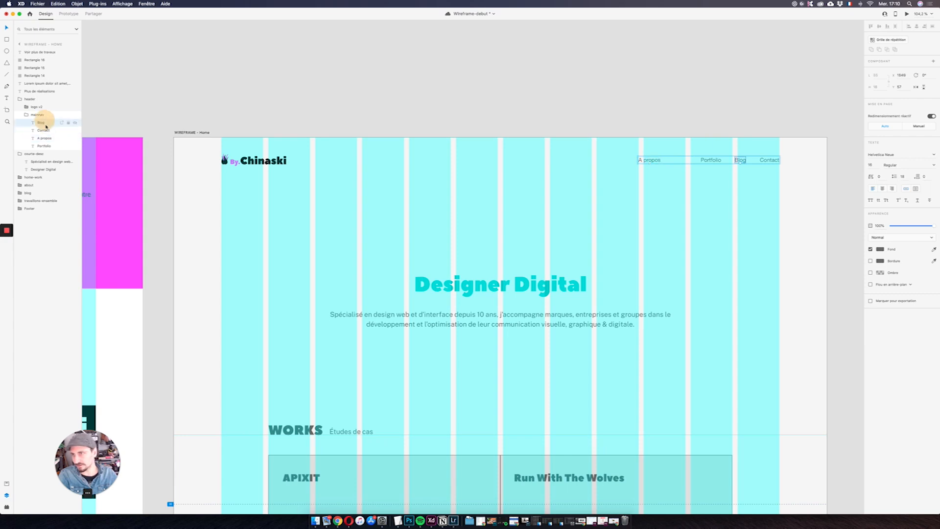
{"action": "left_click", "coordinate": [44, 130], "text": "shift"}
{"action": "left_click", "coordinate": [44, 146], "text": "shift"}
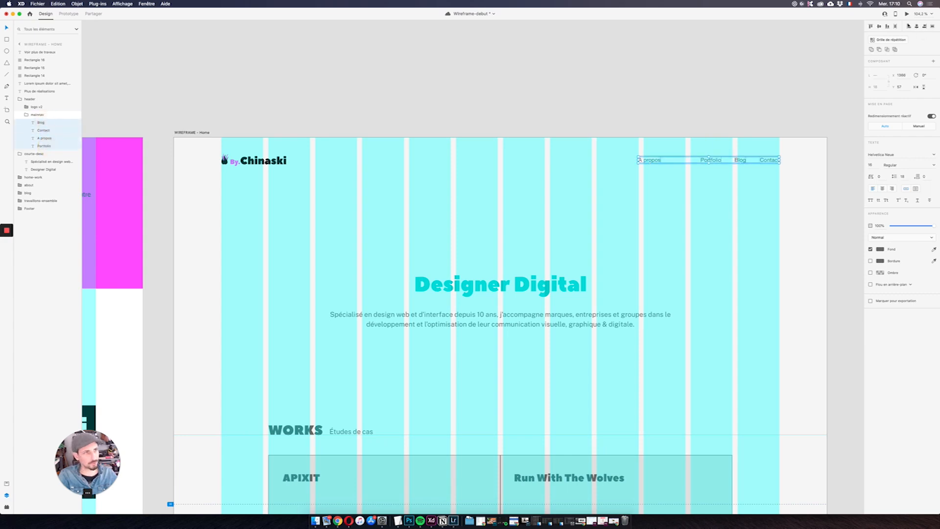
{"action": "left_click", "coordinate": [896, 27]}
{"action": "left_click", "coordinate": [724, 291]}
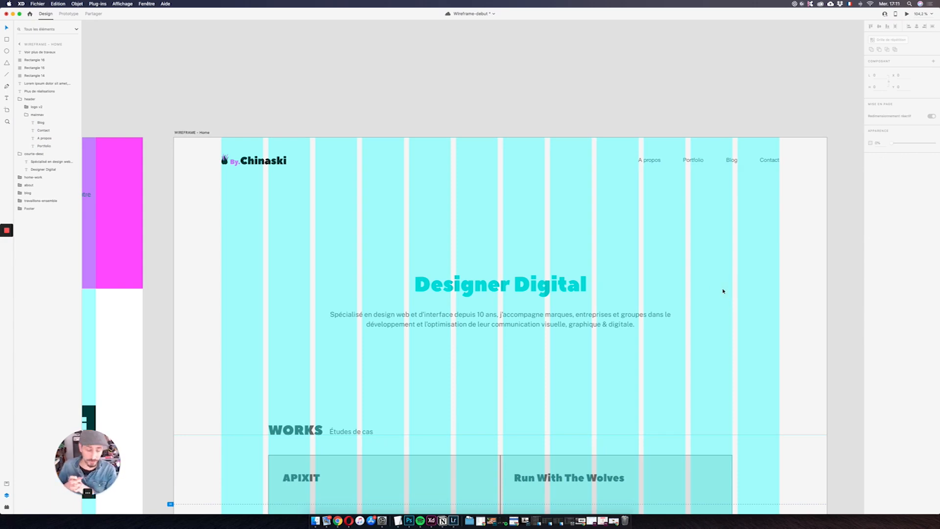
Step: Save the document and draw a rectangle about 154 by 41 px below the header's "Contact" label, inside the menu group
{"action": "key", "text": "super+s"}
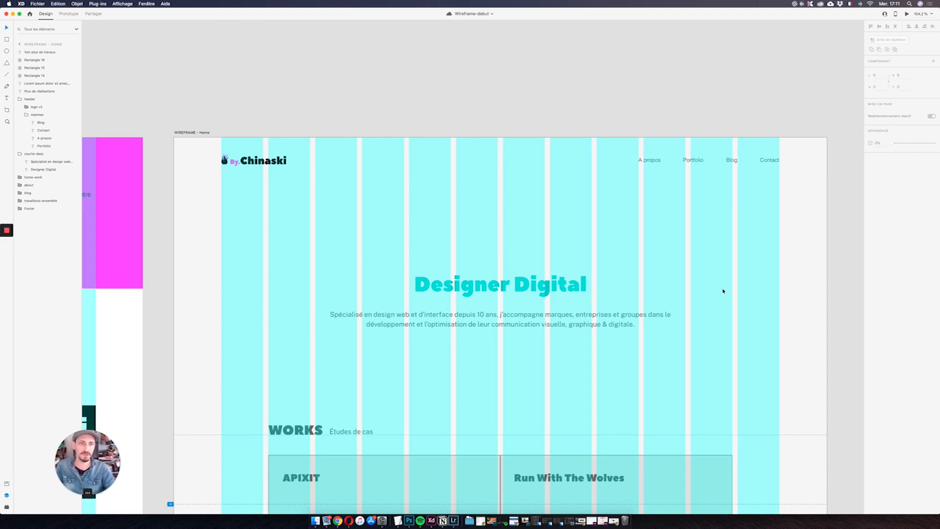
{"action": "double_click", "coordinate": [770, 162]}
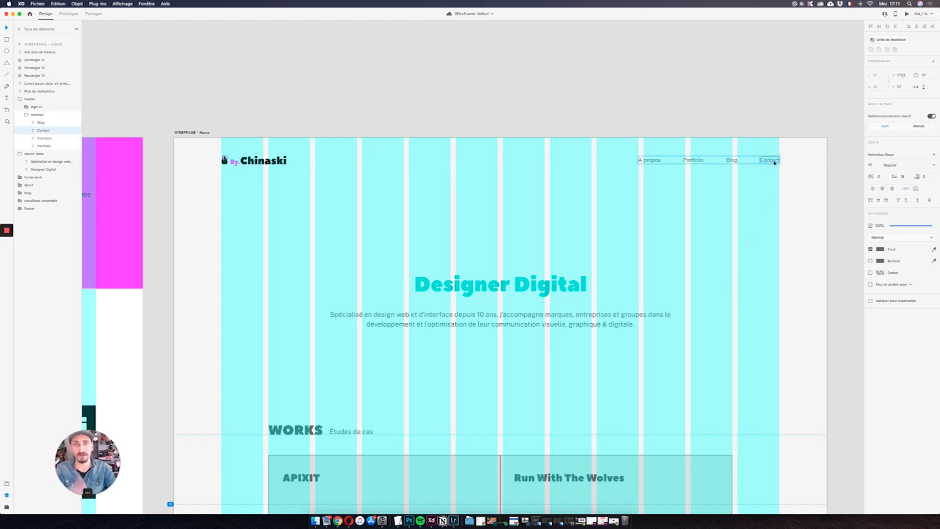
{"action": "left_click", "coordinate": [7, 40]}
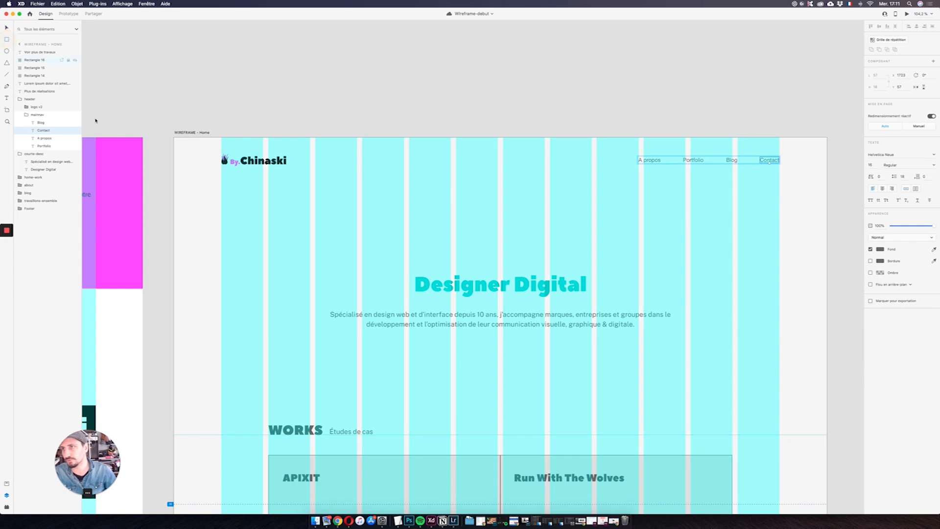
{"action": "mouse_move", "coordinate": [737, 201]}
{"action": "left_mouse_down"}
{"action": "mouse_move", "coordinate": [756, 213]}
{"action": "mouse_move", "coordinate": [790, 214]}
{"action": "left_mouse_up"}
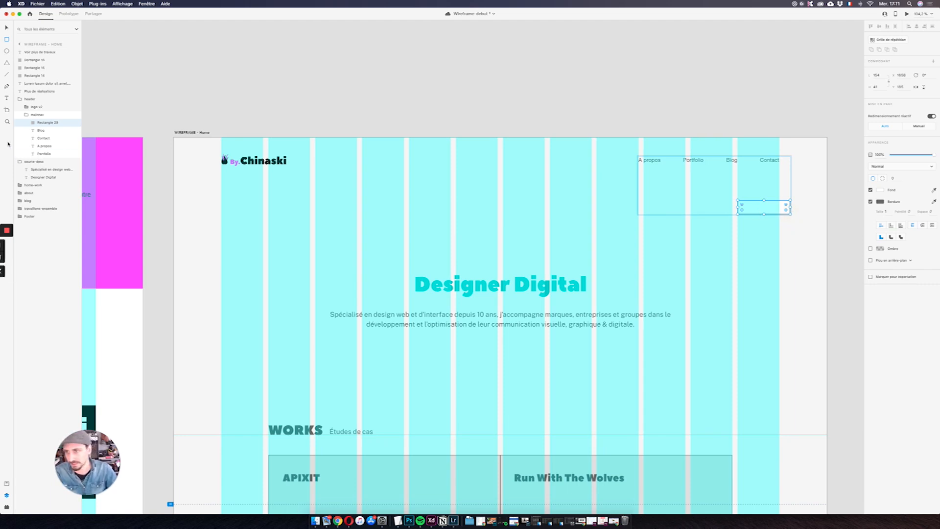
Step: Fill the new button rectangle with the charter's saved turquoise and remove its border
{"action": "left_click", "coordinate": [881, 190]}
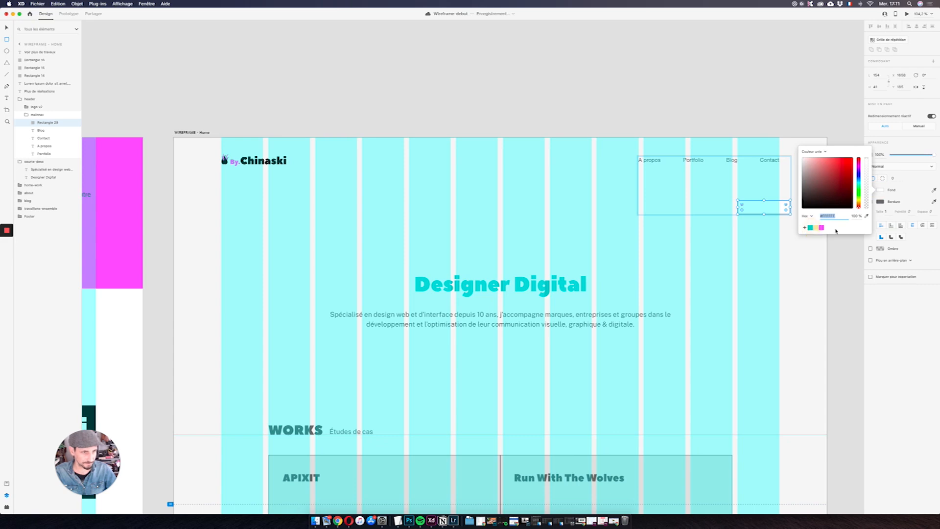
{"action": "left_click", "coordinate": [810, 227]}
{"action": "left_click", "coordinate": [911, 203]}
{"action": "left_click", "coordinate": [870, 202]}
{"action": "left_click", "coordinate": [6, 27]}
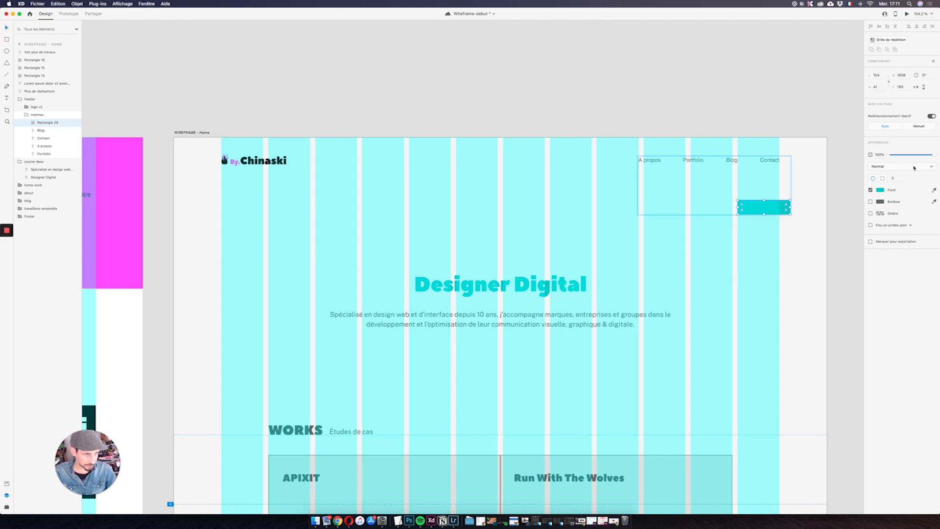
Step: Round all the corners of the turquoise button rectangle with a radius of 6
{"action": "left_click", "coordinate": [882, 178]}
{"action": "left_click", "coordinate": [871, 179]}
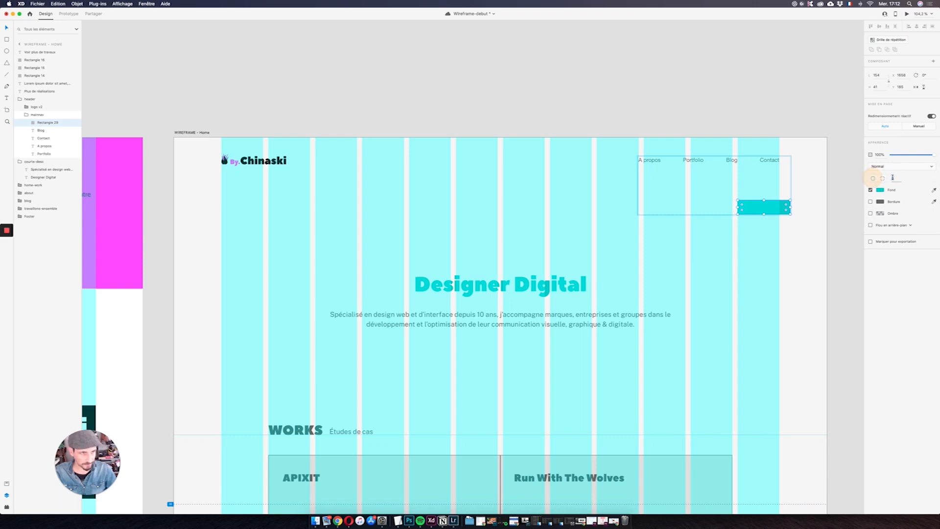
{"action": "left_click", "coordinate": [892, 178]}
{"action": "type", "text": "6"}
{"action": "key", "text": "Return"}
Step: Shift the four menu labels left and place the turquoise rectangle on their line, ending at the last grid column's outer edge
{"action": "scroll", "coordinate": [800, 215], "scroll_direction": "up", "scroll_amount": 5}
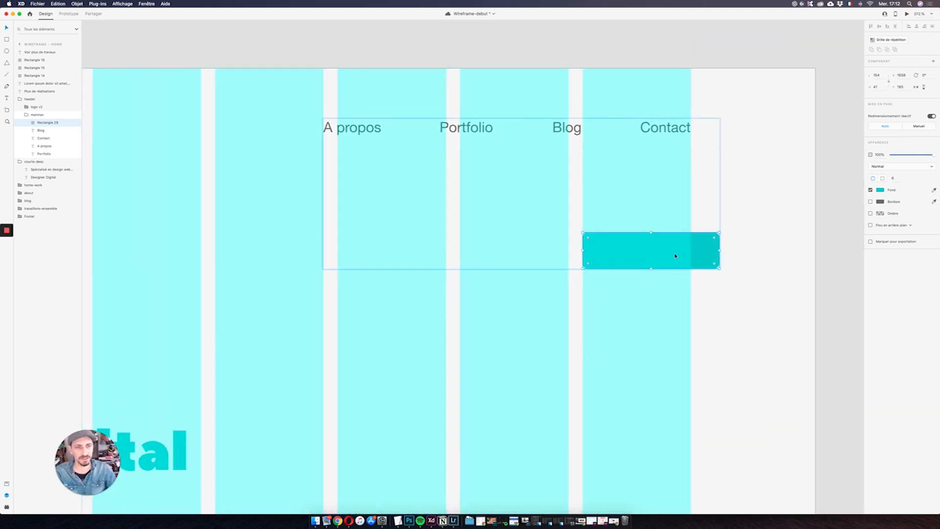
{"action": "left_click", "coordinate": [680, 131]}
{"action": "left_click", "coordinate": [39, 130]}
{"action": "left_click", "coordinate": [49, 155], "text": "shift"}
{"action": "left_click_drag", "start_coordinate": [556, 128], "coordinate": [424, 131]}
{"action": "left_click_drag", "start_coordinate": [712, 249], "coordinate": [680, 130]}
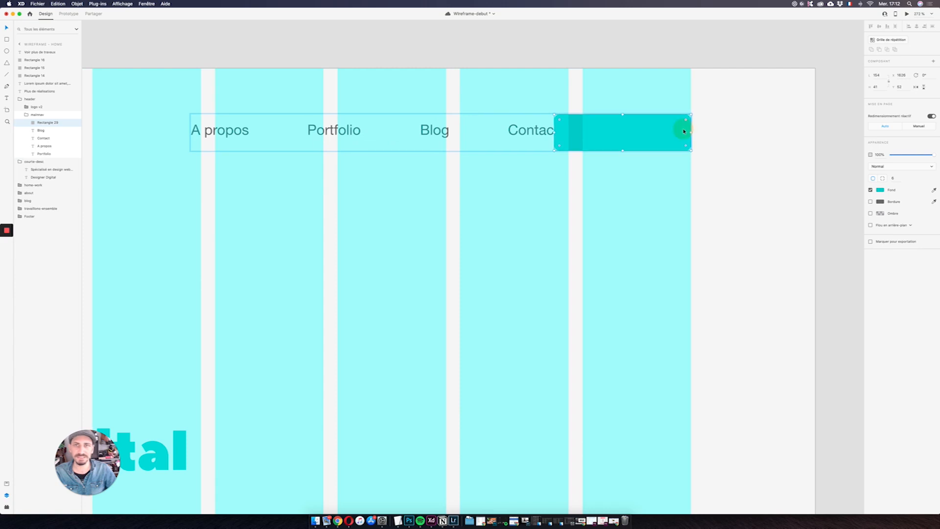
Step: Put the turquoise rectangle at the back of the menu group and move the "Contact" label onto it
{"action": "left_click_drag", "start_coordinate": [41, 123], "coordinate": [45, 154]}
{"action": "left_click", "coordinate": [43, 131]}
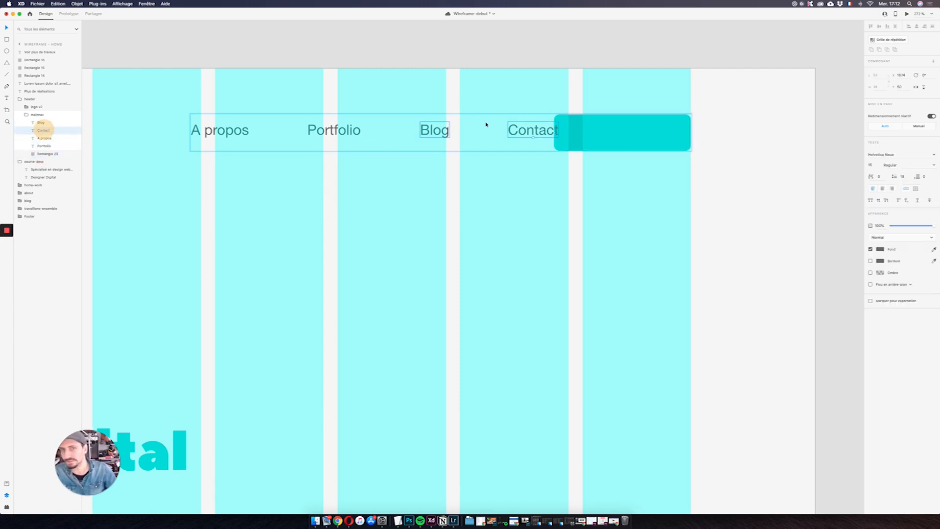
{"action": "left_click_drag", "start_coordinate": [542, 136], "coordinate": [581, 121]}
Step: Duplicate the "Contact" label three times, placing copies above and below the original as vertical padding gauges
{"action": "key", "text": "super+d"}
{"action": "key", "text": "super+d"}
{"action": "key", "text": "super+d"}
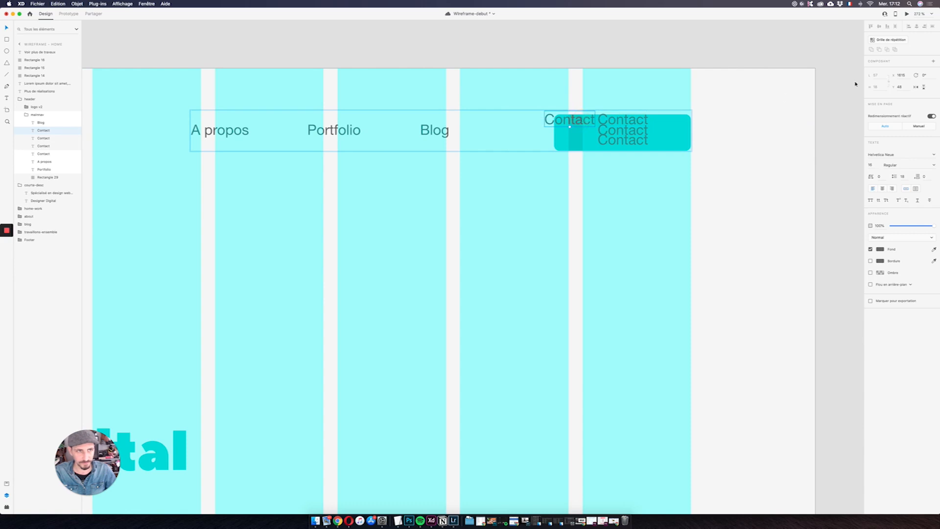
Step: Rotate the spare "Contact" copy by 90° and place duplicates of it at both ends of the label as horizontal padding gauges
{"action": "left_click", "coordinate": [925, 75]}
{"action": "type", "text": "90"}
{"action": "key", "text": "Return"}
{"action": "left_click_drag", "start_coordinate": [568, 118], "coordinate": [652, 151]}
{"action": "key", "text": "super+d"}
Step: Shrink the turquoise rectangle to the edges of the padding gauges, about 103 by 35 px
{"action": "left_click", "coordinate": [681, 138]}
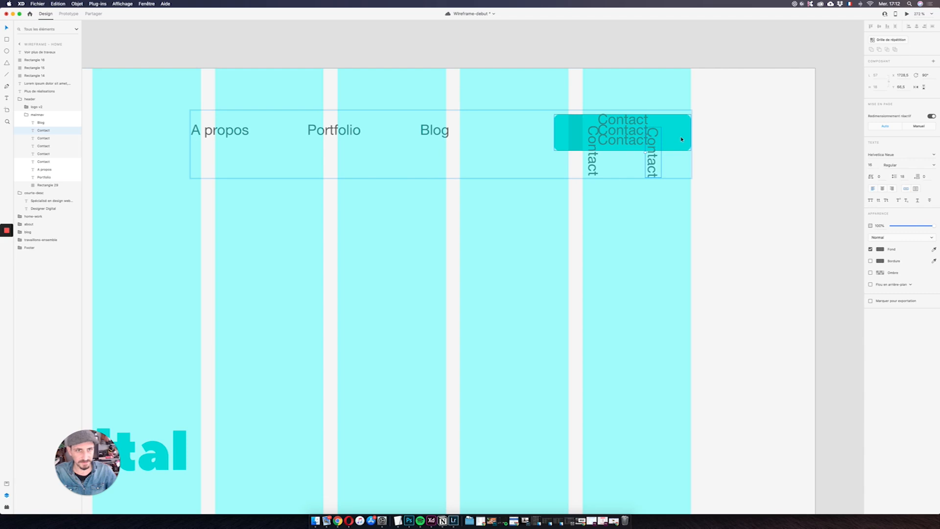
{"action": "left_click_drag", "start_coordinate": [621, 150], "coordinate": [663, 135]}
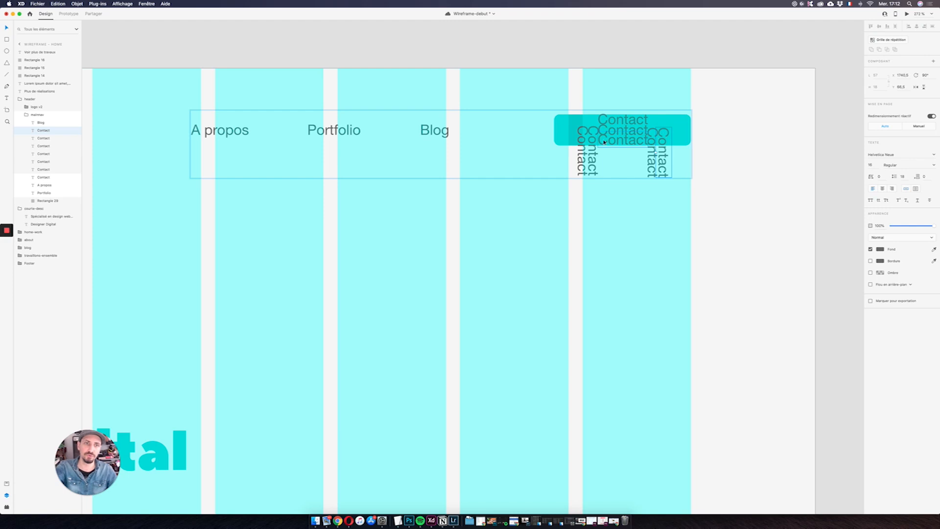
{"action": "left_click", "coordinate": [554, 129]}
{"action": "left_click_drag", "start_coordinate": [554, 129], "coordinate": [577, 131]}
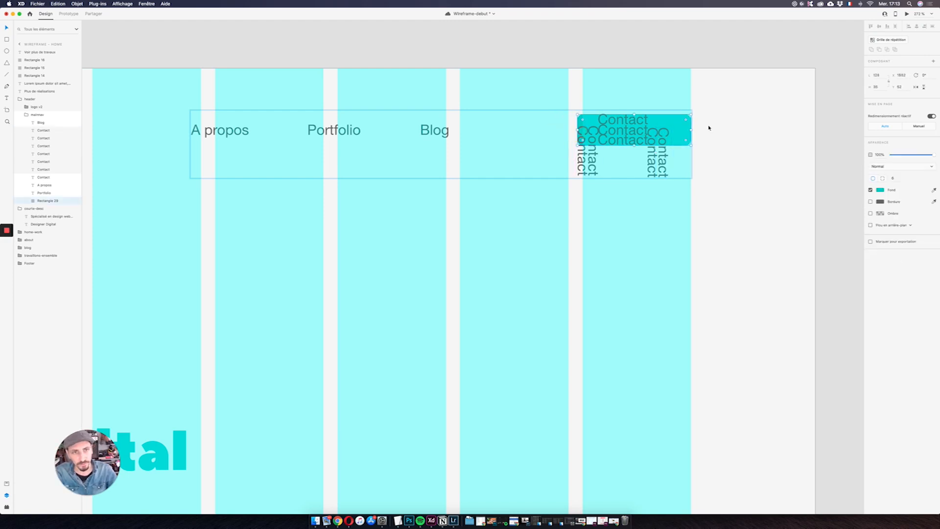
{"action": "left_click", "coordinate": [692, 128]}
{"action": "left_click_drag", "start_coordinate": [690, 130], "coordinate": [667, 130]}
Step: Remove all the duplicated "Contact" padding gauges, keeping only the original label in the turquoise button
{"action": "key", "text": "super+z"}
{"action": "key", "text": "super+z"}
{"action": "key", "text": "super+z"}
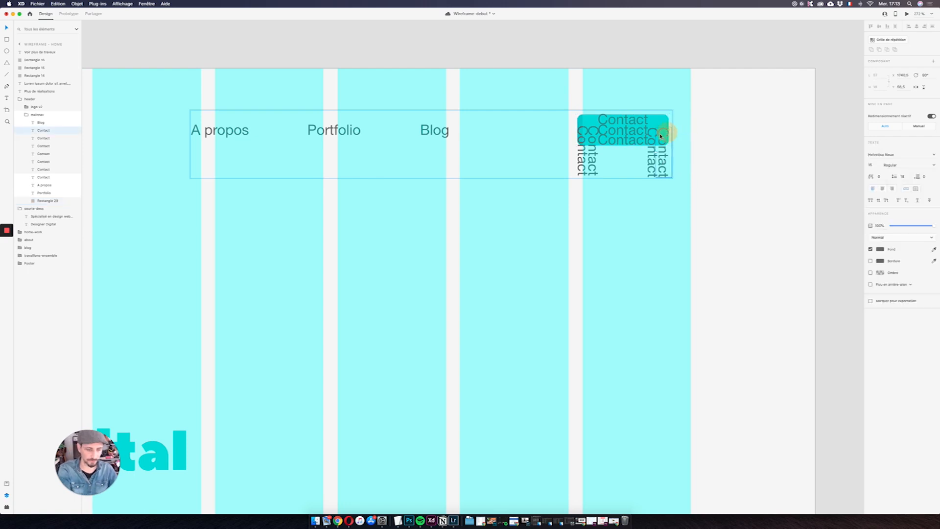
{"action": "key", "text": "super+z"}
{"action": "key", "text": "super+z"}
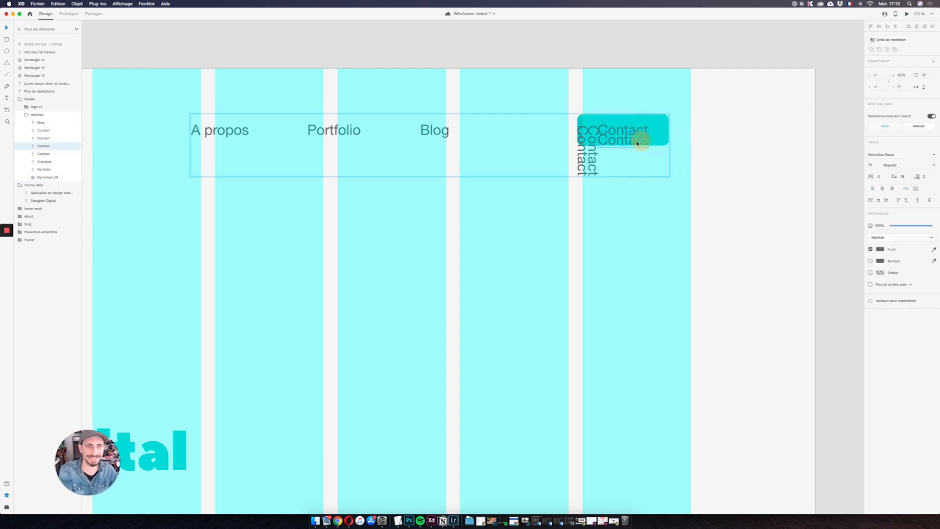
{"action": "left_click", "coordinate": [579, 135]}
{"action": "key", "text": "super+z"}
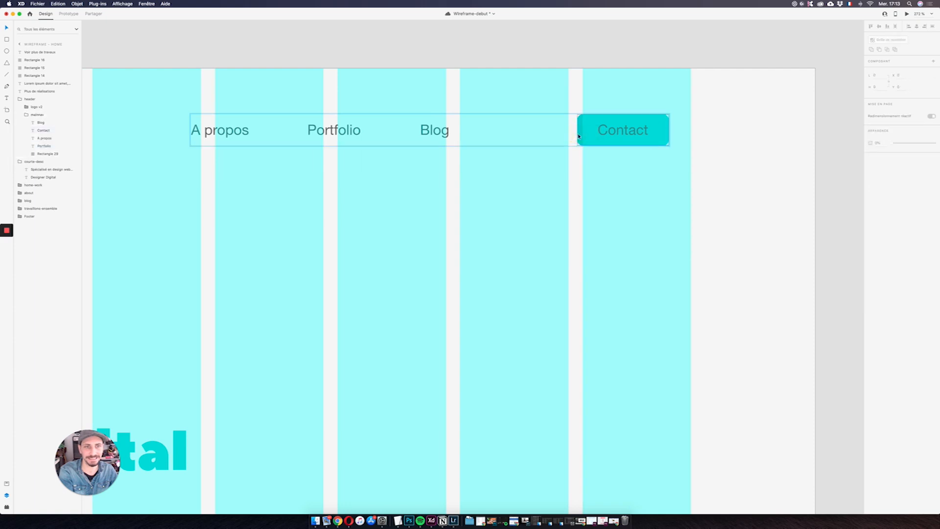
Step: Set the button's "Contact" label to white (ffffff) and its font weight to Bold
{"action": "left_click", "coordinate": [880, 248]}
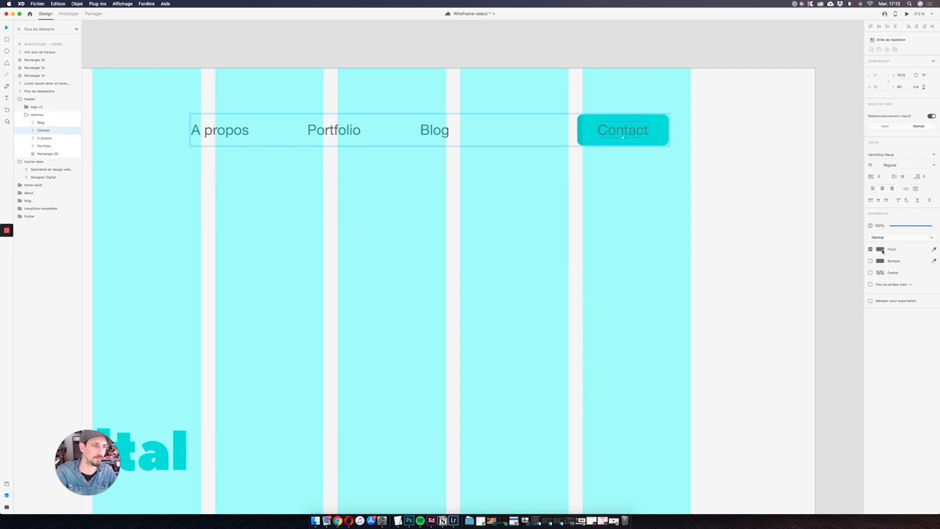
{"action": "type", "text": "ffffff"}
{"action": "key", "text": "Return"}
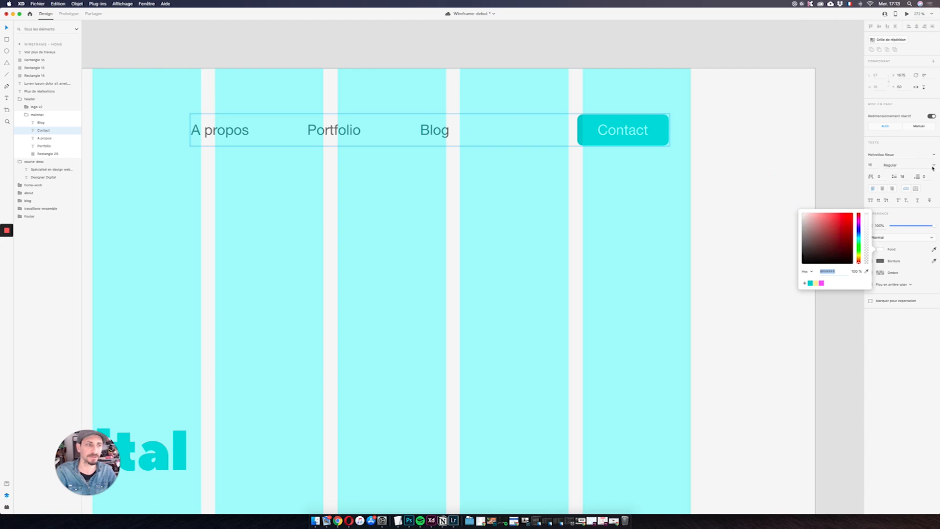
{"action": "left_click", "coordinate": [932, 166]}
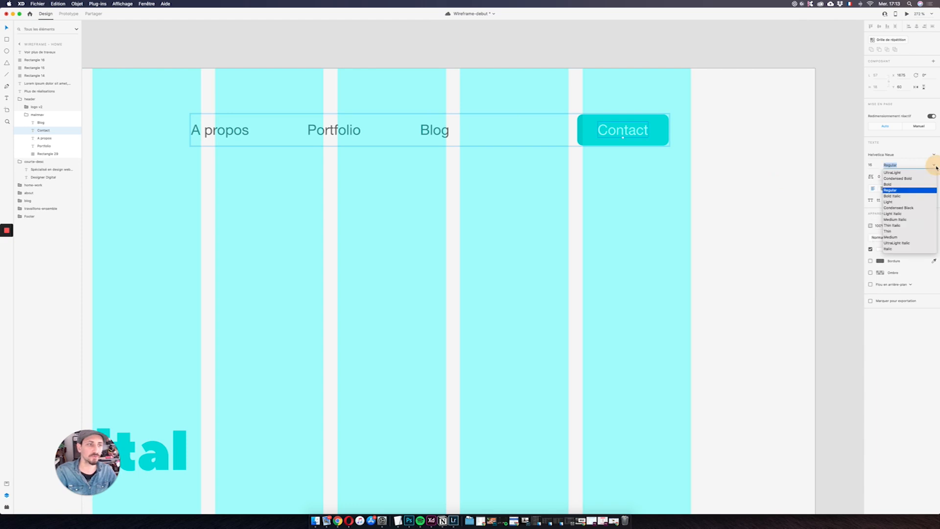
{"action": "left_click", "coordinate": [889, 184]}
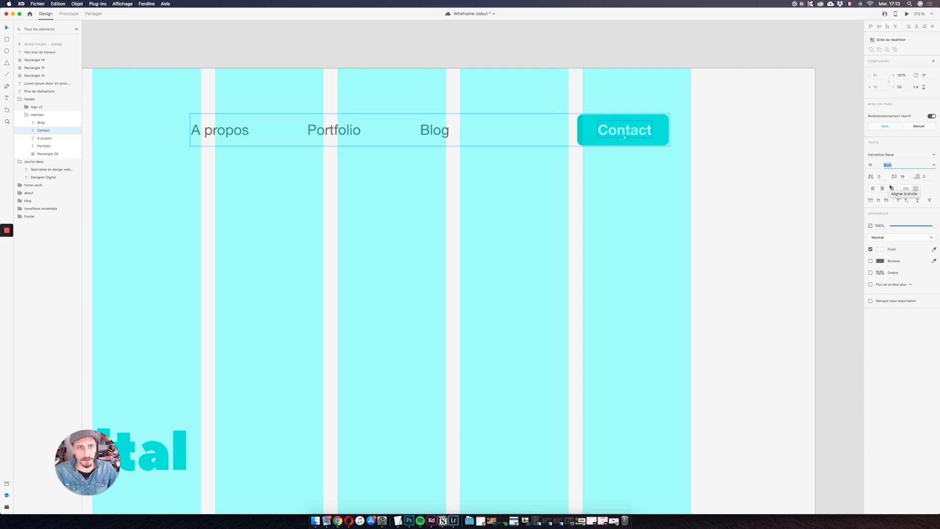
Step: Move "A propos", "Portfolio" and "Blog" together to the right, closer to the Contact button
{"action": "left_click", "coordinate": [438, 131]}
{"action": "left_click", "coordinate": [343, 131], "text": "shift"}
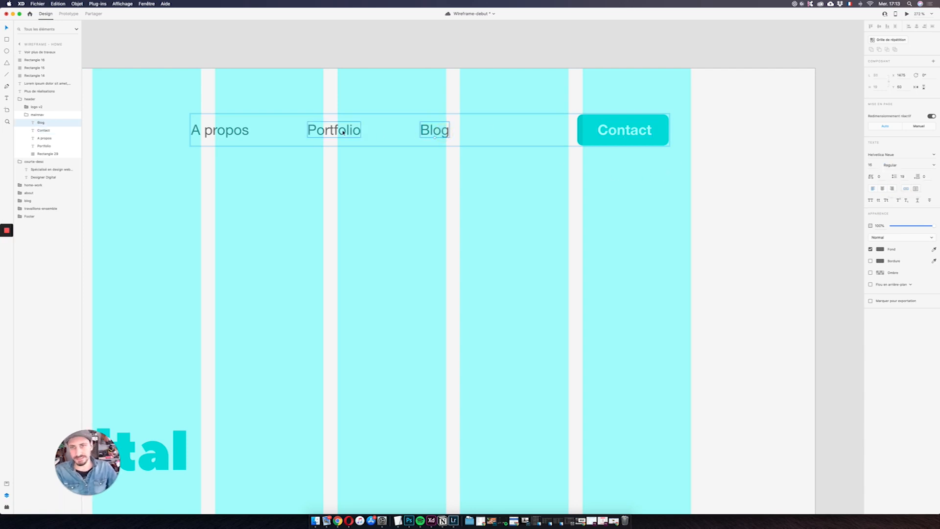
{"action": "left_click", "coordinate": [237, 130], "text": "shift"}
{"action": "left_click_drag", "start_coordinate": [234, 130], "coordinate": [323, 131]}
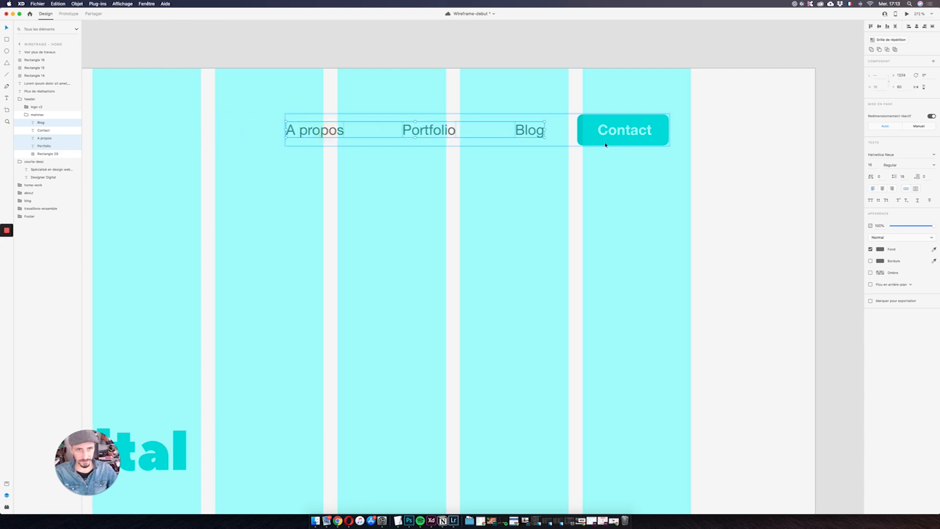
Step: Measure the gaps between the header menu labels and the Contact button
{"action": "left_click", "coordinate": [526, 130]}
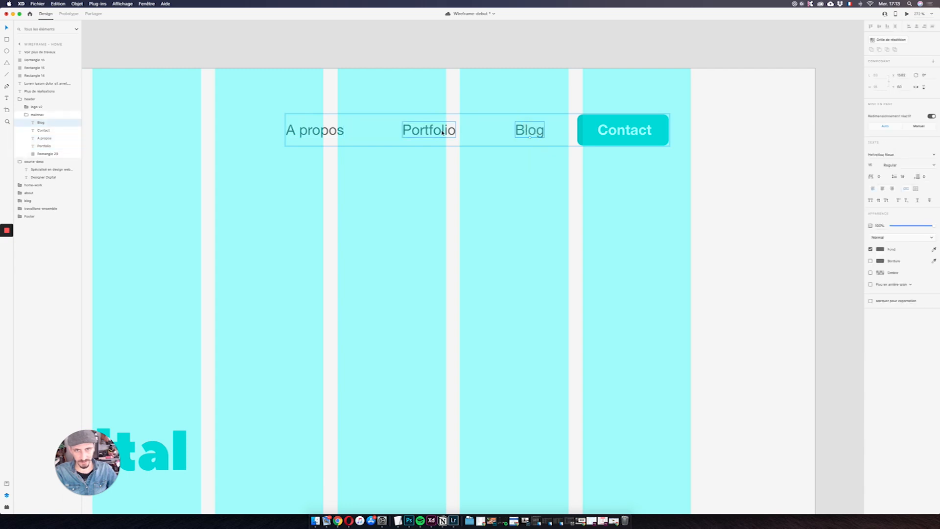
{"action": "key", "text": "alt"}
{"action": "key", "text": "alt"}
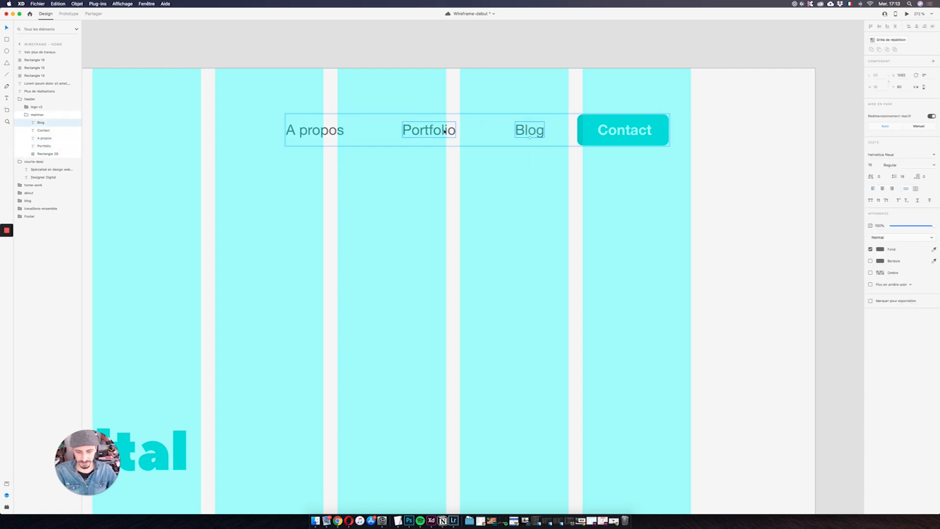
{"action": "left_click", "coordinate": [573, 163]}
{"action": "left_click", "coordinate": [541, 132]}
{"action": "double_click", "coordinate": [541, 132]}
{"action": "double_click", "coordinate": [536, 132]}
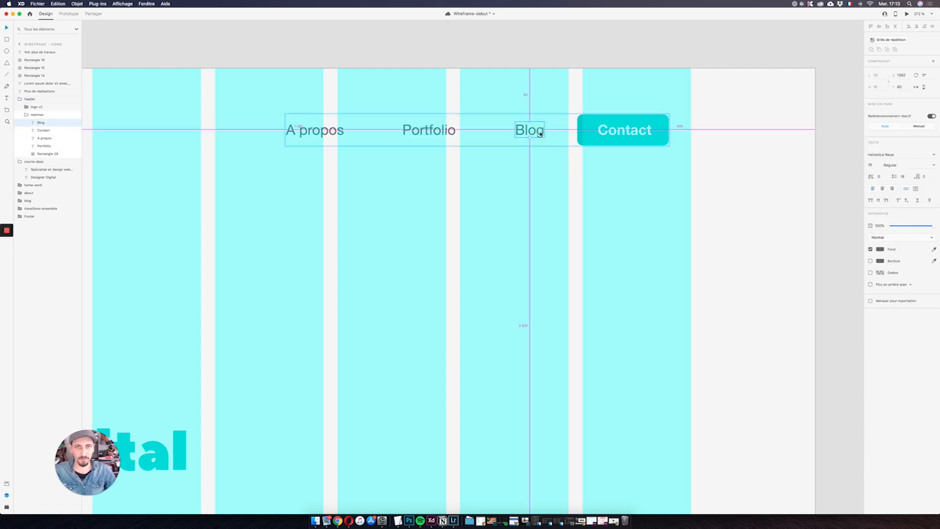
{"action": "left_click", "coordinate": [445, 131], "text": "shift"}
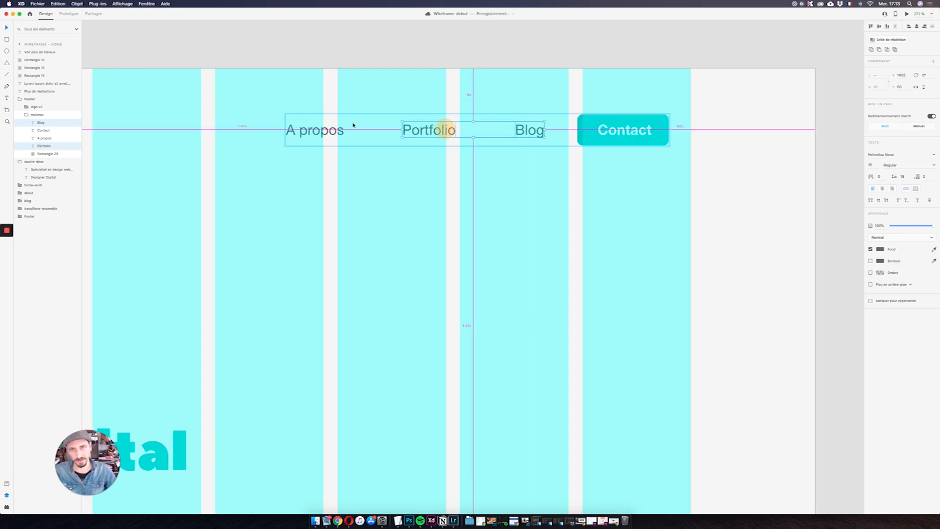
{"action": "left_click", "coordinate": [592, 134]}
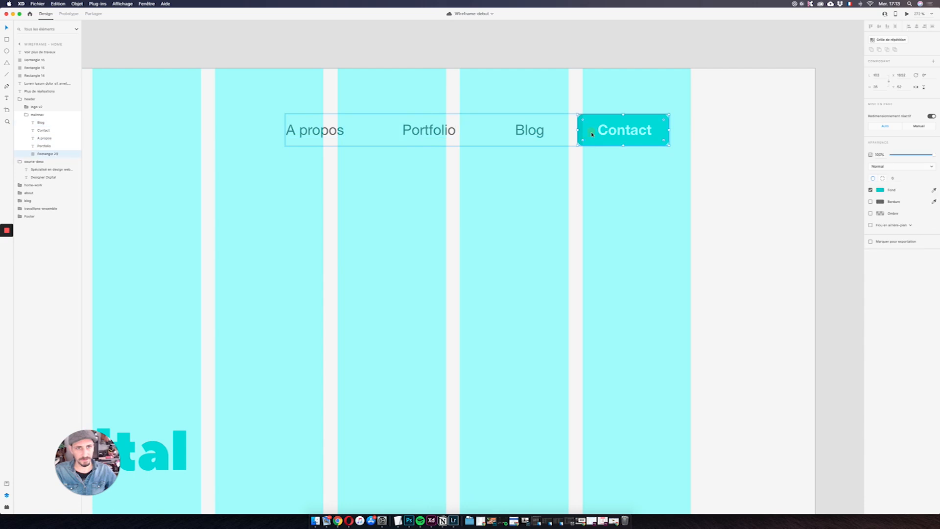
Step: Move "A propos", "Portfolio" and "Blog" together 30 px left, away from the Contact button
{"action": "left_click", "coordinate": [538, 131]}
{"action": "left_click", "coordinate": [447, 129], "text": "shift"}
{"action": "left_click", "coordinate": [327, 131], "text": "shift"}
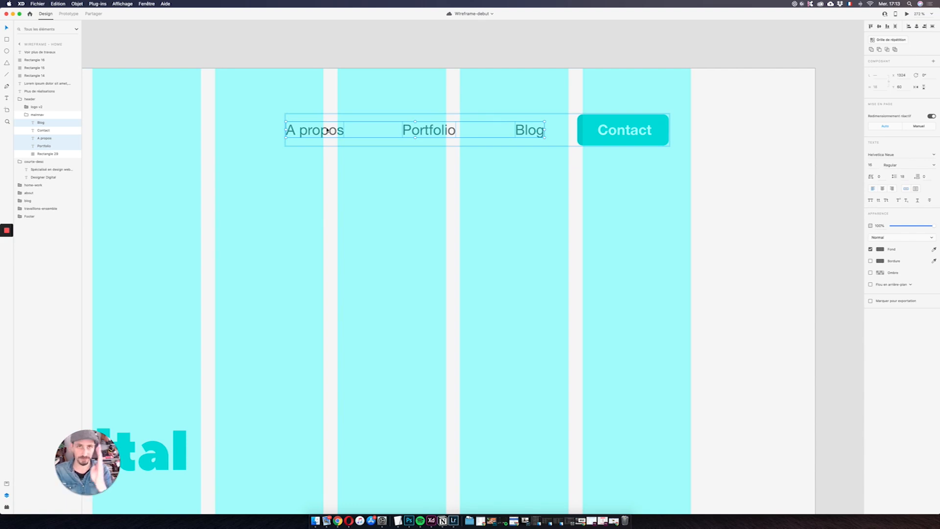
{"action": "key", "text": "shift+Left"}
{"action": "key", "text": "shift+Left"}
{"action": "key", "text": "shift+Left"}
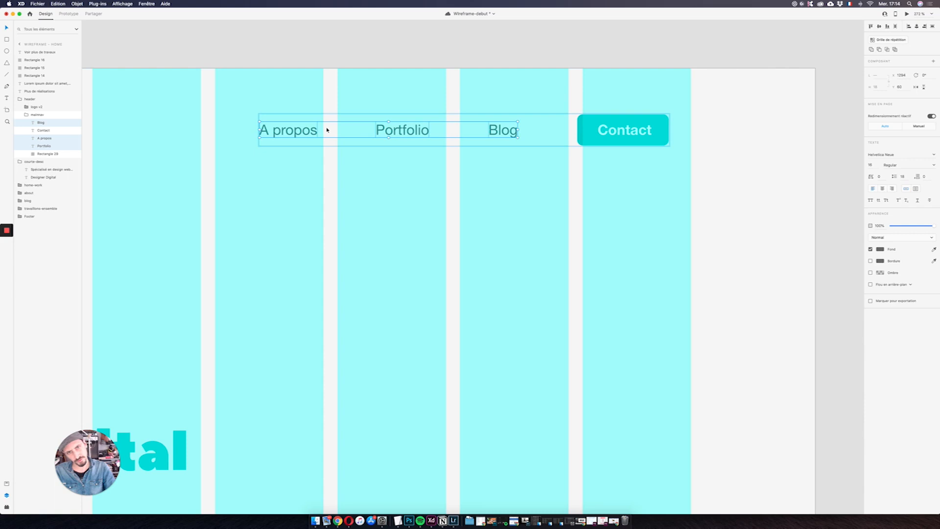
{"action": "key", "text": "shift+Right"}
{"action": "key", "text": "shift+Left"}
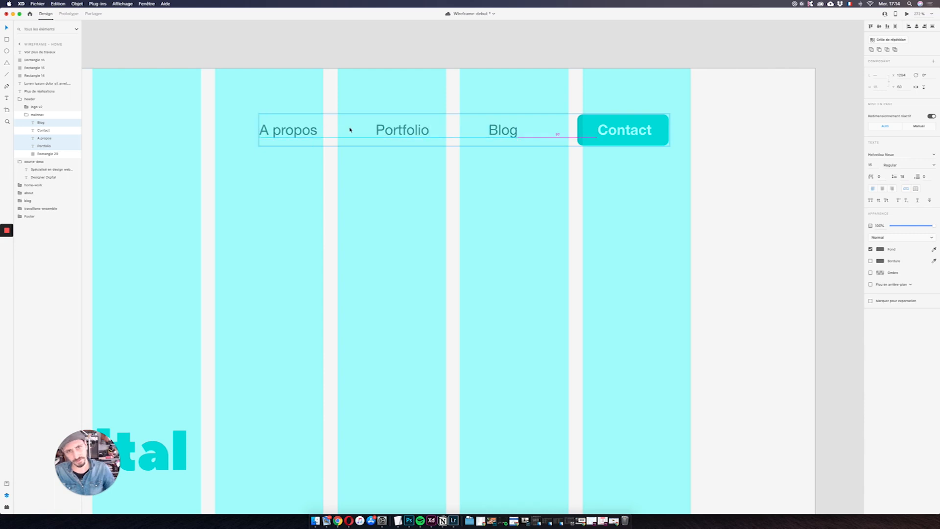
Step: Check the gaps between the menu items, nudge "A propos" 1 px left, and save the document
{"action": "left_click", "coordinate": [585, 129]}
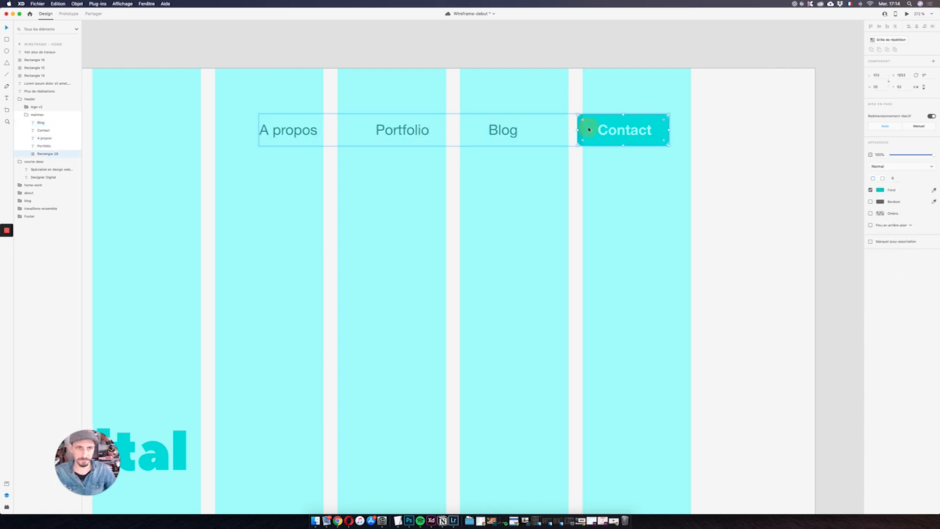
{"action": "left_click", "coordinate": [507, 131]}
{"action": "left_click", "coordinate": [399, 134]}
{"action": "left_click", "coordinate": [303, 131]}
{"action": "key", "text": "Left"}
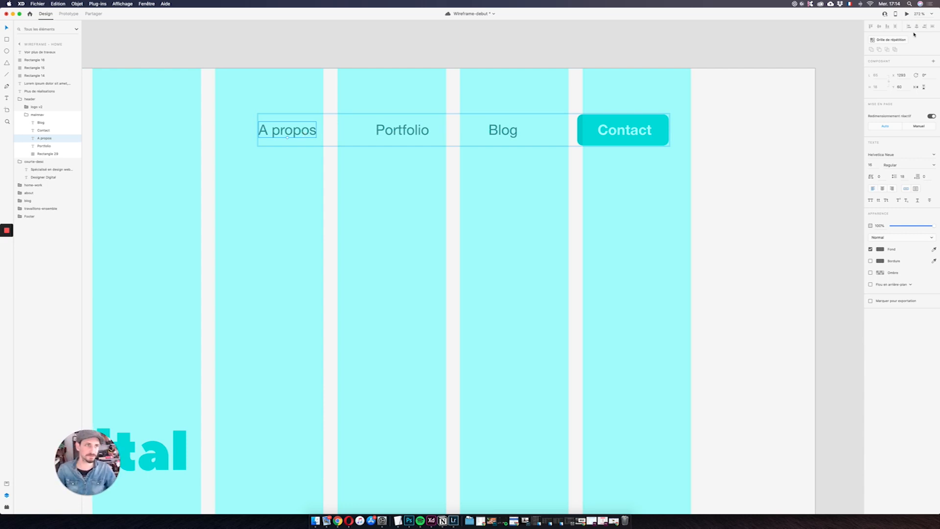
{"action": "key", "text": "super+s"}
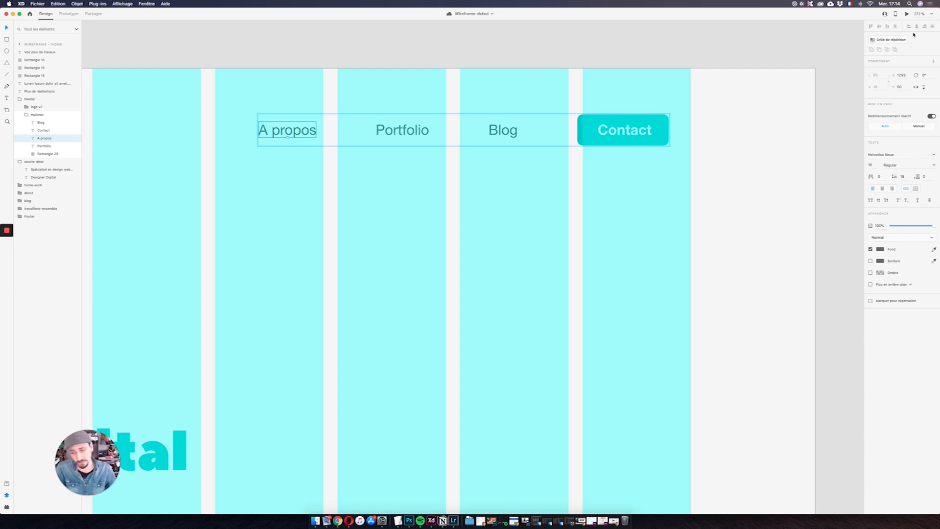
{"action": "scroll", "coordinate": [472, 263], "scroll_direction": "down", "scroll_amount": 3}
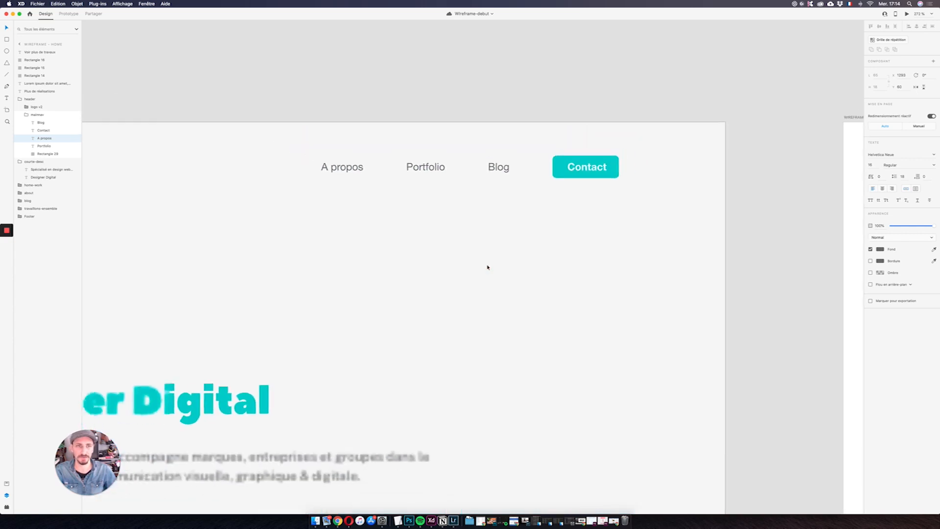
Step: Check the finished header in a full-screen preview of the home page, close the preview and deselect everything
{"action": "scroll", "coordinate": [473, 264], "scroll_direction": "down", "scroll_amount": 2}
{"action": "scroll", "coordinate": [463, 265], "scroll_direction": "left", "scroll_amount": 3}
{"action": "scroll", "coordinate": [491, 277], "scroll_direction": "down", "scroll_amount": 2}
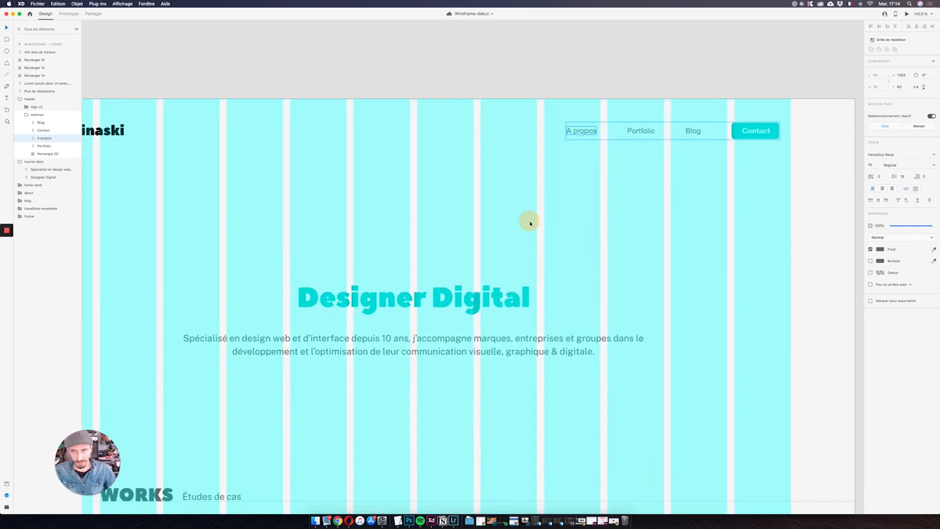
{"action": "scroll", "coordinate": [532, 224], "scroll_direction": "down", "scroll_amount": 3}
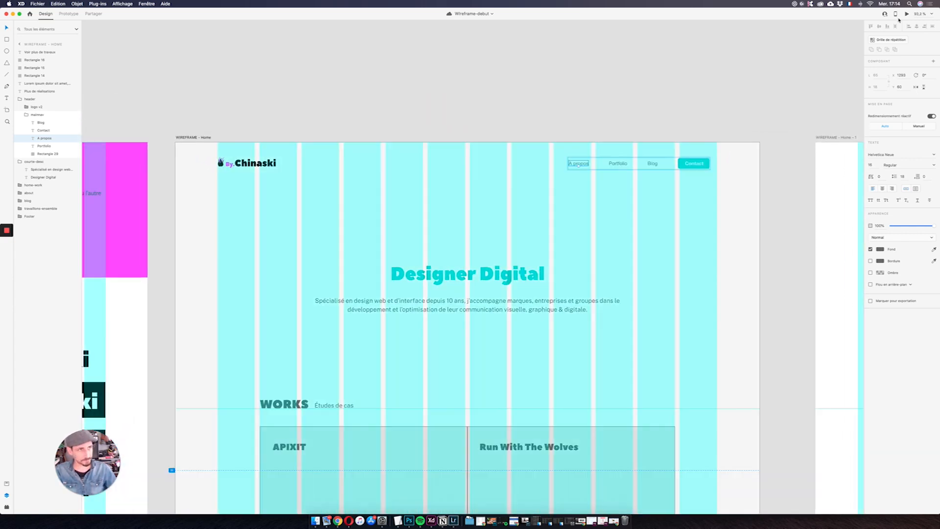
{"action": "left_click", "coordinate": [906, 14]}
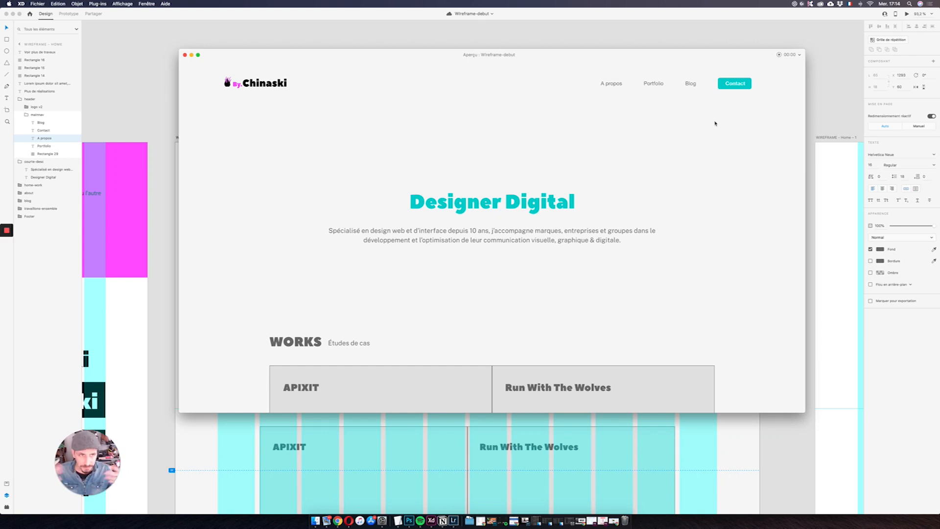
{"action": "left_click", "coordinate": [199, 56]}
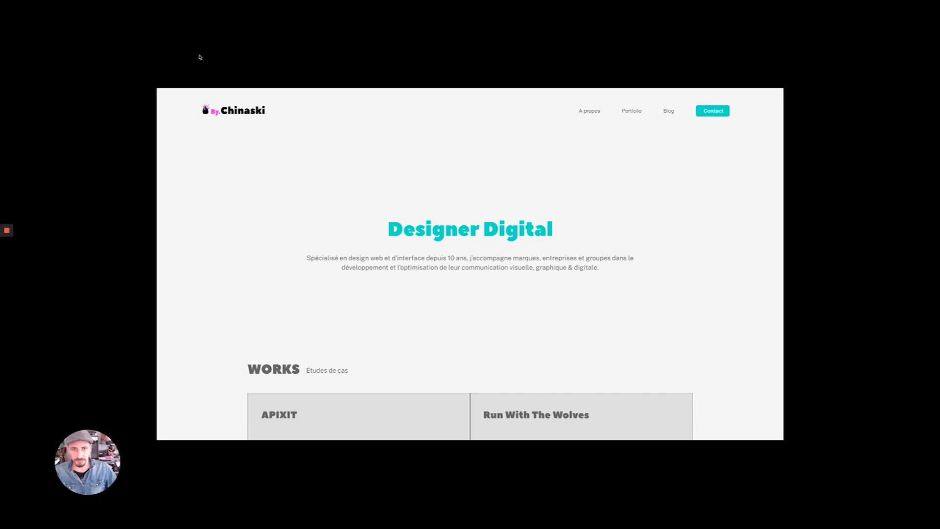
{"action": "key", "text": "Escape"}
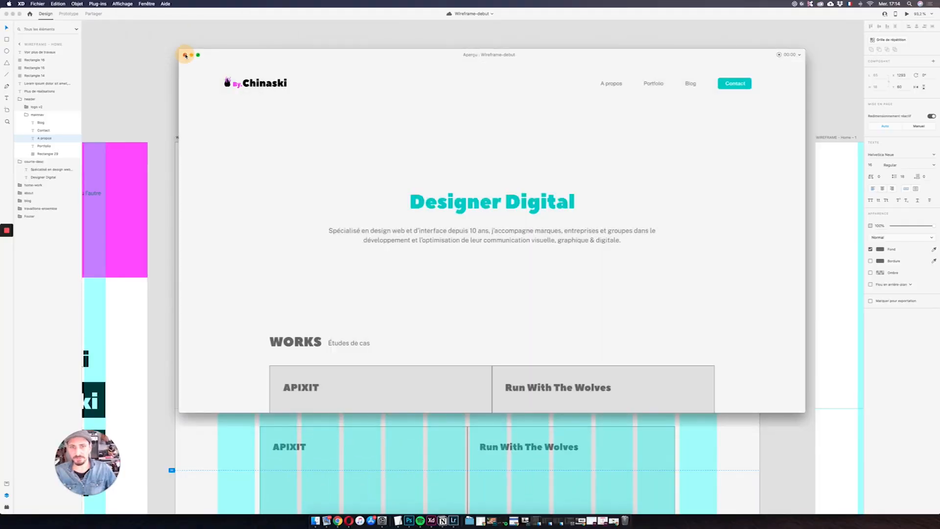
{"action": "left_click", "coordinate": [185, 55]}
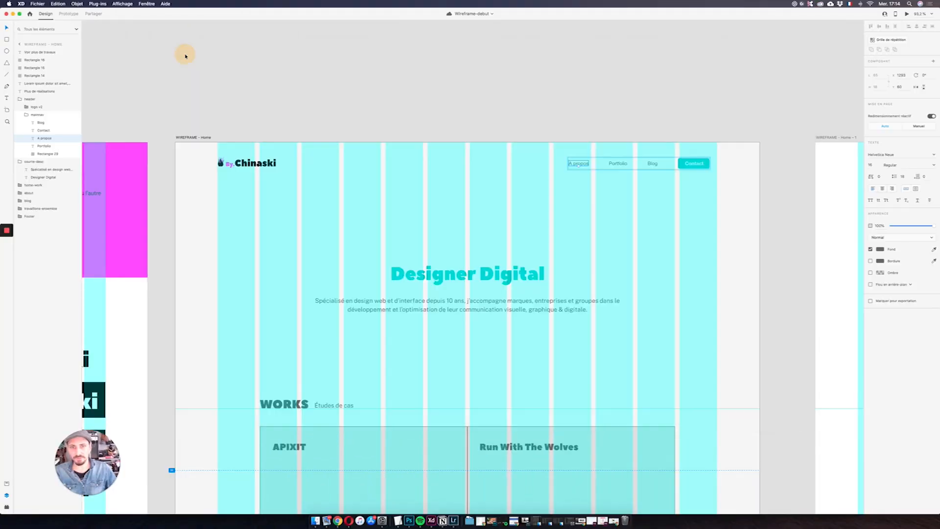
{"action": "key", "text": "Escape"}
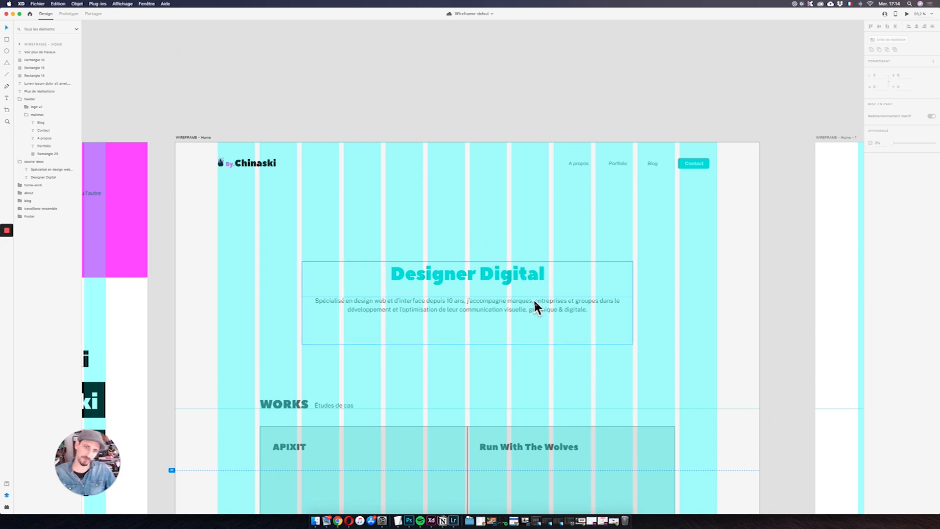
Step: Move the "Designer Digital" title and its description down together to Y 514, closer to the WORKS section
{"action": "left_click", "coordinate": [547, 307]}
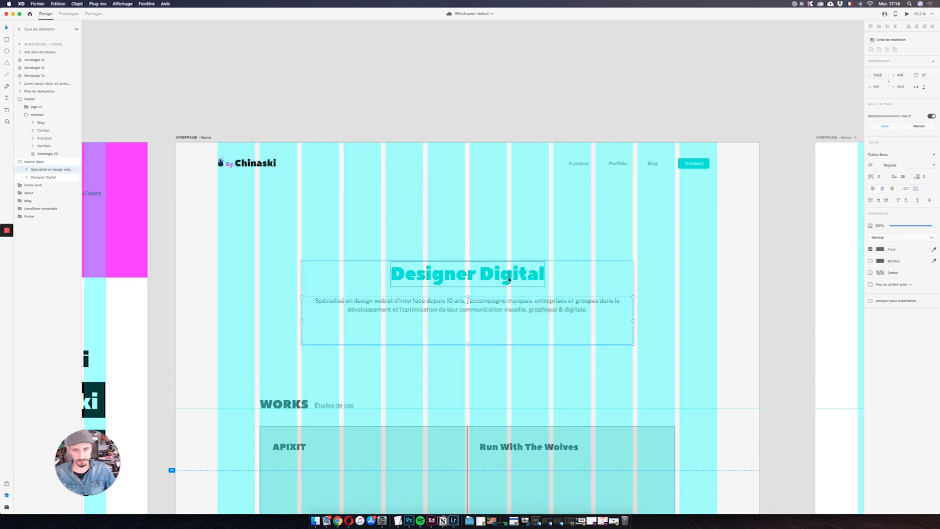
{"action": "left_click_drag", "start_coordinate": [509, 280], "coordinate": [509, 317]}
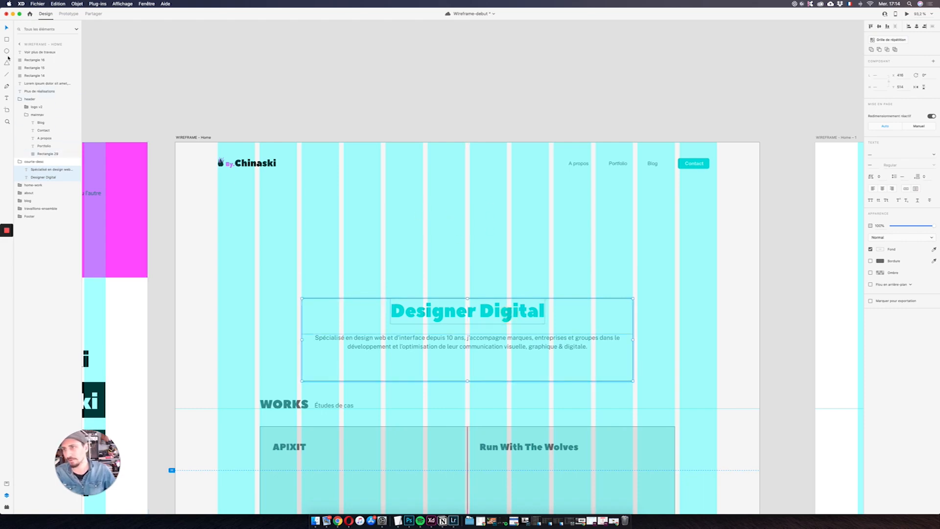
Step: Copy the first placeholder rectangle beside "Plus de réalisations" and place the copy above the "Designer Digital" title
{"action": "scroll", "coordinate": [535, 342], "scroll_direction": "down", "scroll_amount": 10}
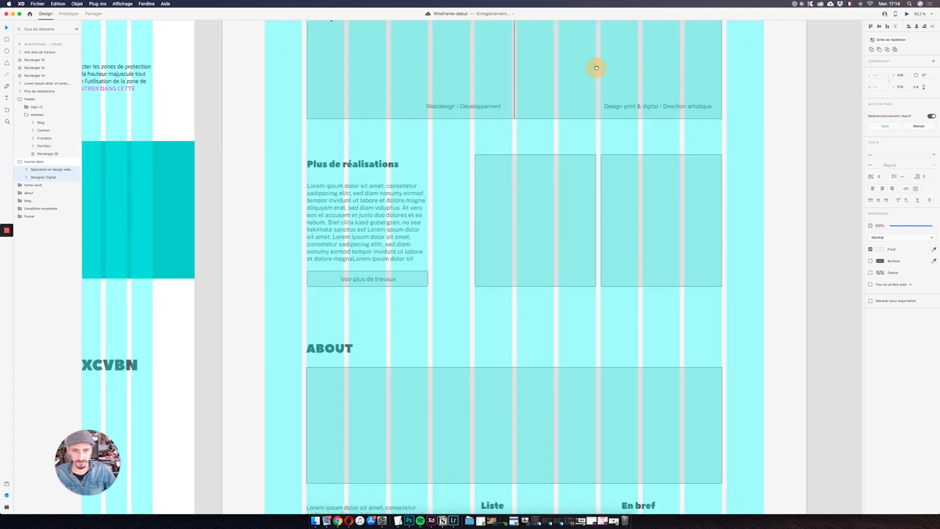
{"action": "left_click_drag", "start_coordinate": [596, 67], "coordinate": [581, 165]}
{"action": "left_click", "coordinate": [554, 293]}
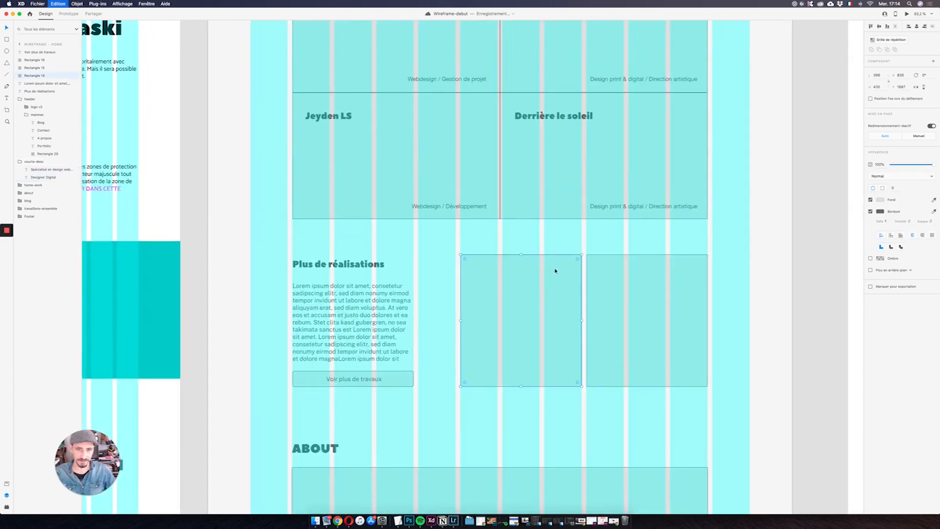
{"action": "scroll", "coordinate": [554, 269], "scroll_direction": "up", "scroll_amount": 6}
{"action": "scroll", "coordinate": [553, 268], "scroll_direction": "up", "scroll_amount": 2}
{"action": "left_click", "coordinate": [502, 207]}
{"action": "key", "text": "ctrl+v"}
{"action": "left_click_drag", "start_coordinate": [502, 253], "coordinate": [504, 170]}
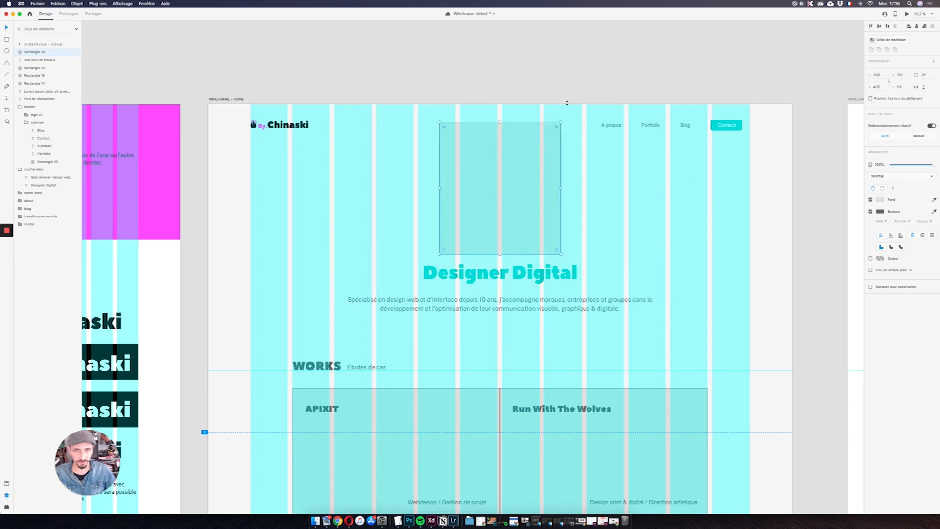
Step: Shrink the copied placeholder rectangle to about 251 × 171 px and centre it horizontally above the title
{"action": "left_click_drag", "start_coordinate": [500, 121], "coordinate": [500, 171]}
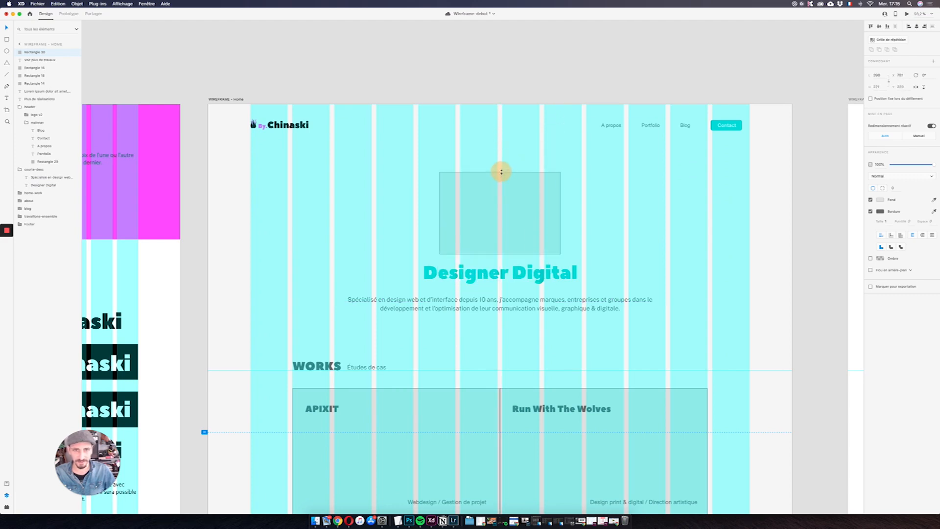
{"action": "left_click_drag", "start_coordinate": [560, 253], "coordinate": [537, 239]}
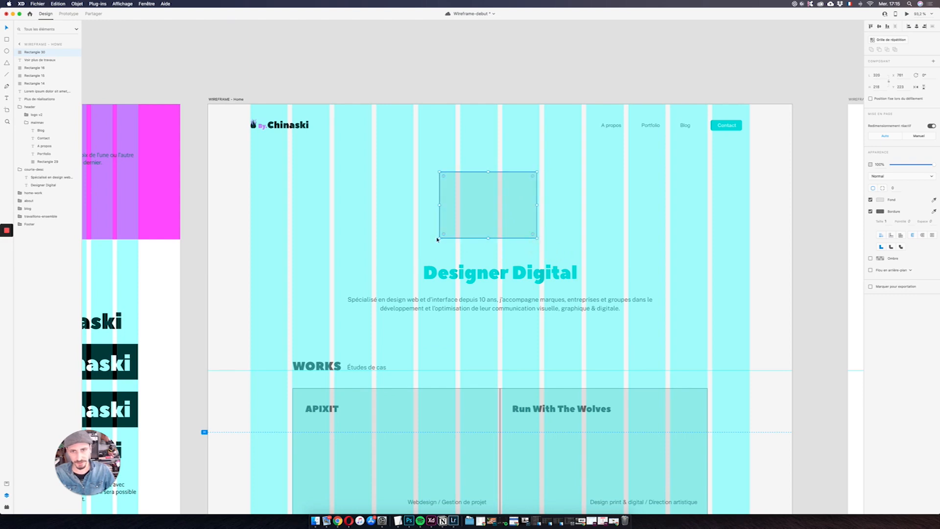
{"action": "left_click_drag", "start_coordinate": [439, 238], "coordinate": [498, 231]}
{"action": "left_click", "coordinate": [916, 27]}
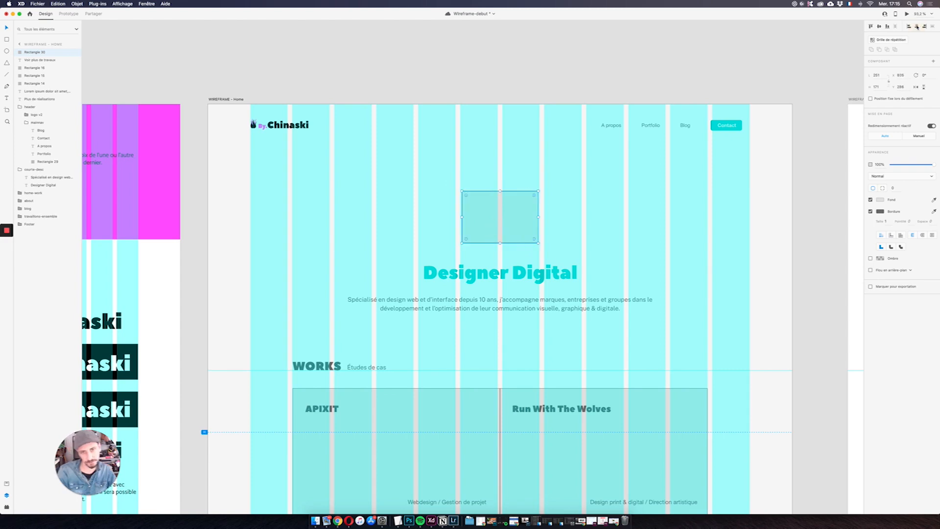
Step: Delete the placeholder rectangle above the "Designer Digital" title
{"action": "left_click", "coordinate": [514, 230]}
{"action": "left_click", "coordinate": [514, 230]}
{"action": "key", "text": "Delete"}
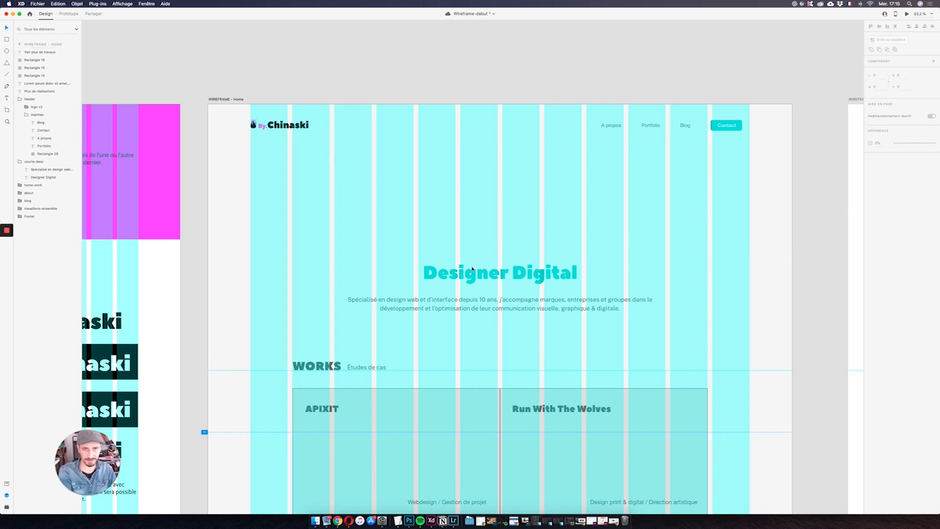
Step: Switch to Finder and place Illustration_sans_titre 4.png and Illustration_sans_titre.png together on the Home artboard
{"action": "left_click", "coordinate": [315, 520]}
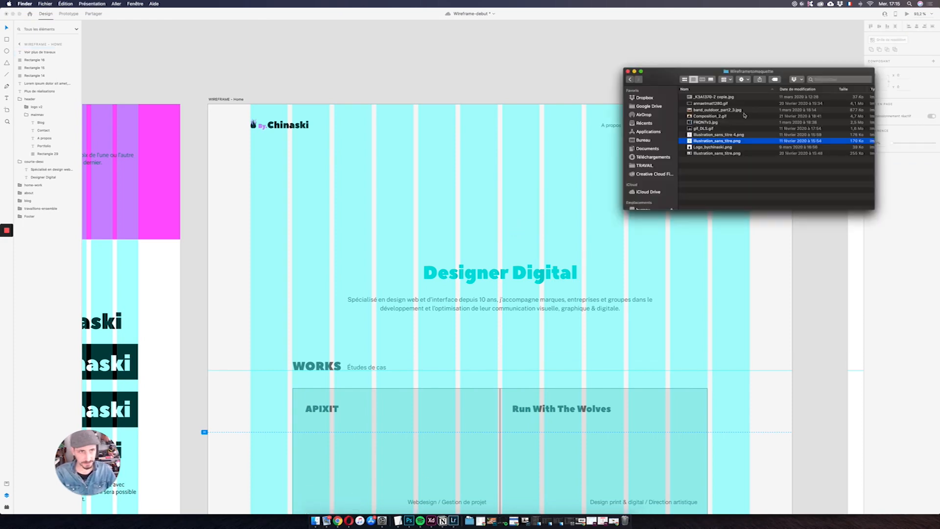
{"action": "left_click", "coordinate": [715, 135], "text": "shift"}
{"action": "left_click_drag", "start_coordinate": [715, 137], "coordinate": [486, 198]}
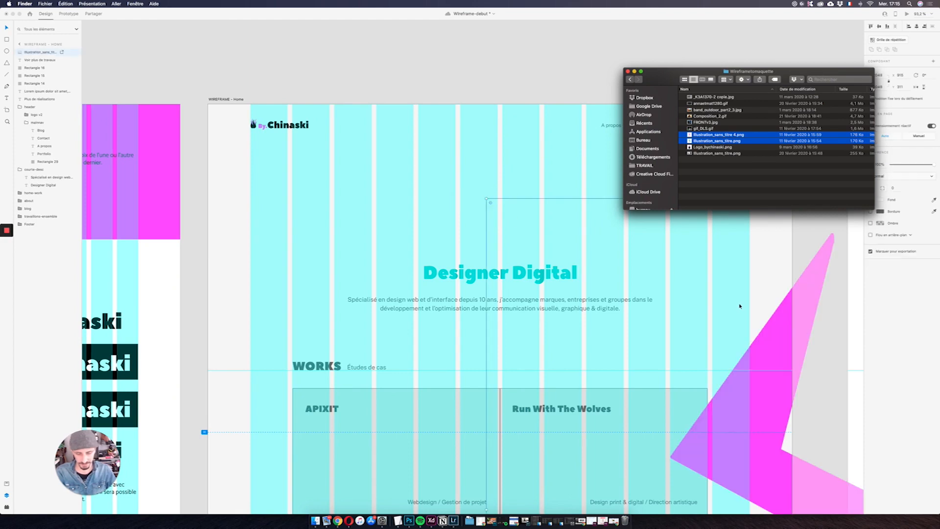
{"action": "scroll", "coordinate": [739, 306], "scroll_direction": "up", "scroll_amount": 3}
{"action": "scroll", "coordinate": [739, 305], "scroll_direction": "down", "scroll_amount": 2}
{"action": "scroll", "coordinate": [739, 306], "scroll_direction": "down", "scroll_amount": 5}
{"action": "scroll", "coordinate": [740, 305], "scroll_direction": "down", "scroll_amount": 5}
Step: Move the pink and cyan lightning bolts left onto the Home artboard so that they overlap across the title and WORKS section
{"action": "left_click", "coordinate": [747, 325]}
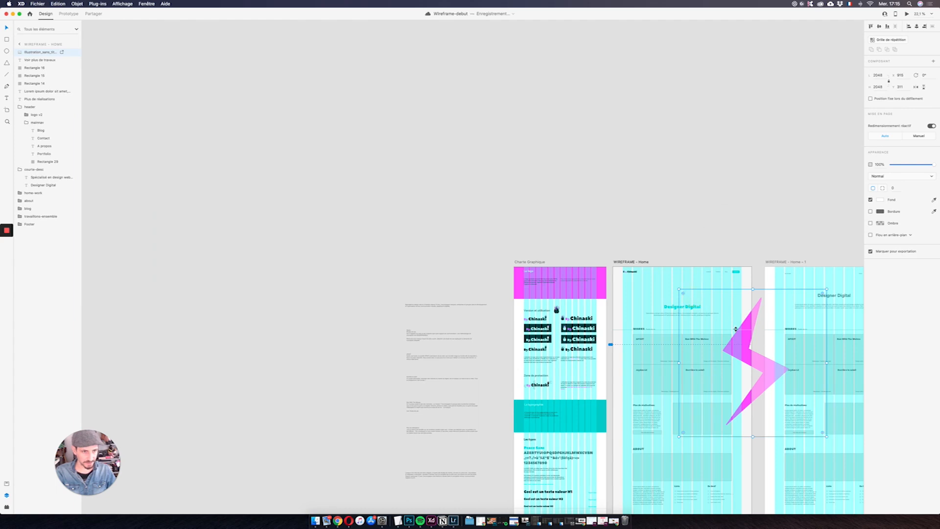
{"action": "scroll", "coordinate": [739, 326], "scroll_direction": "down", "scroll_amount": 5}
{"action": "scroll", "coordinate": [742, 327], "scroll_direction": "up", "scroll_amount": 1}
{"action": "scroll", "coordinate": [743, 348], "scroll_direction": "down", "scroll_amount": 3}
{"action": "scroll", "coordinate": [743, 348], "scroll_direction": "right", "scroll_amount": 4}
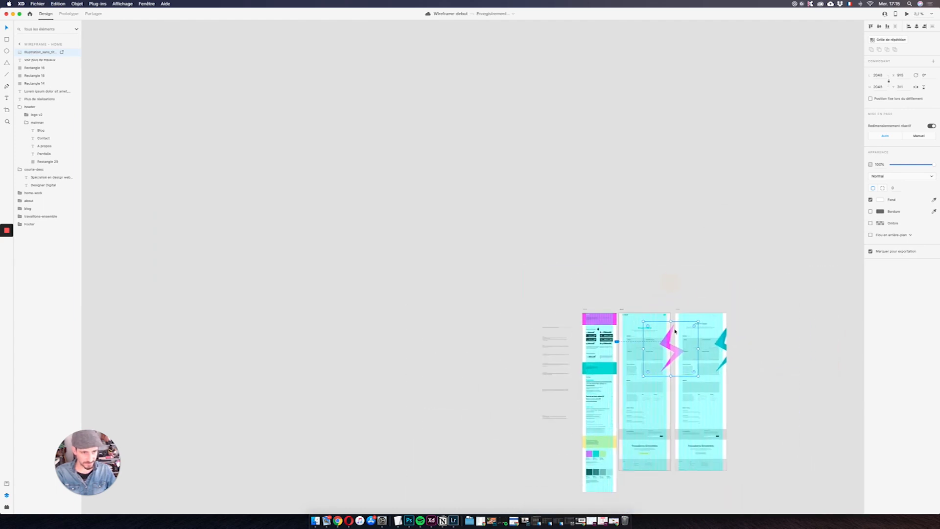
{"action": "mouse_move", "coordinate": [669, 338]}
{"action": "left_mouse_down"}
{"action": "mouse_move", "coordinate": [651, 337]}
{"action": "mouse_move", "coordinate": [701, 339]}
{"action": "mouse_move", "coordinate": [654, 340]}
{"action": "left_mouse_up"}
{"action": "scroll", "coordinate": [656, 325], "scroll_direction": "down", "scroll_amount": 5}
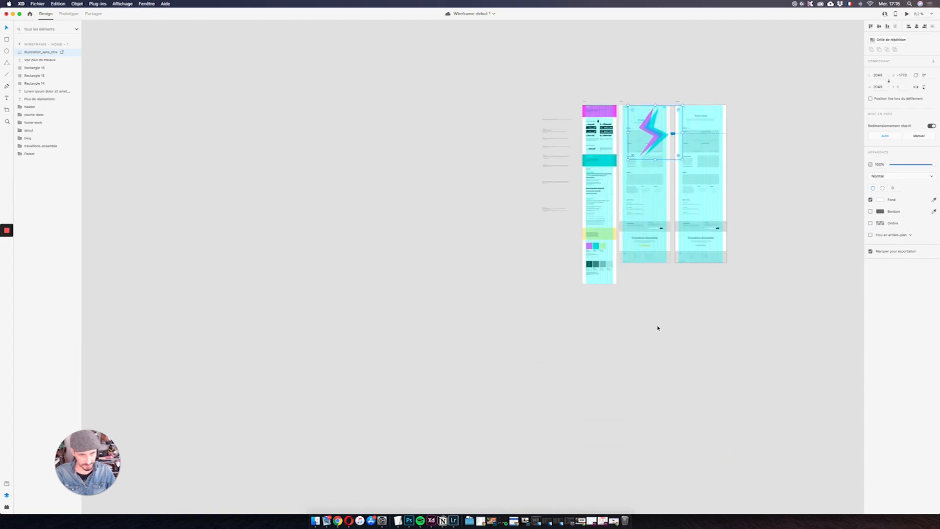
{"action": "scroll", "coordinate": [660, 274], "scroll_direction": "up", "scroll_amount": 4}
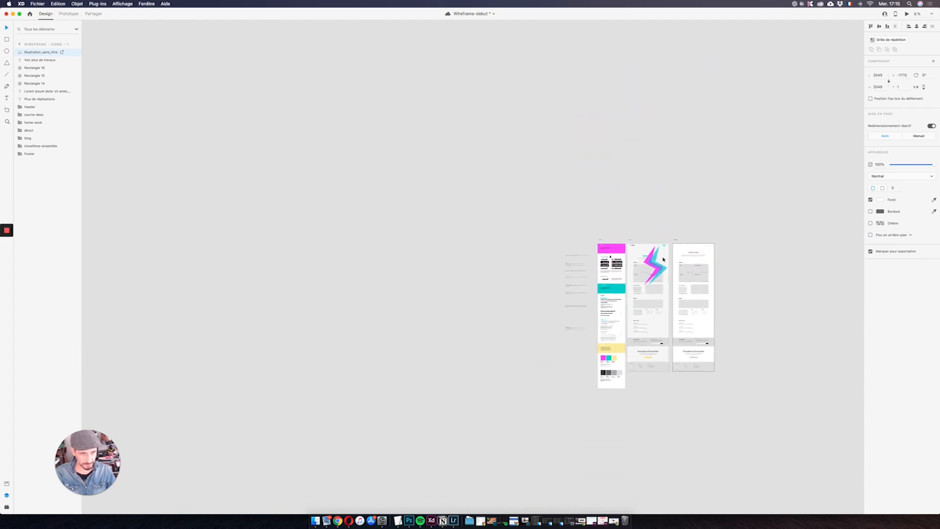
{"action": "scroll", "coordinate": [662, 259], "scroll_direction": "up", "scroll_amount": 3}
{"action": "scroll", "coordinate": [663, 259], "scroll_direction": "up", "scroll_amount": 5}
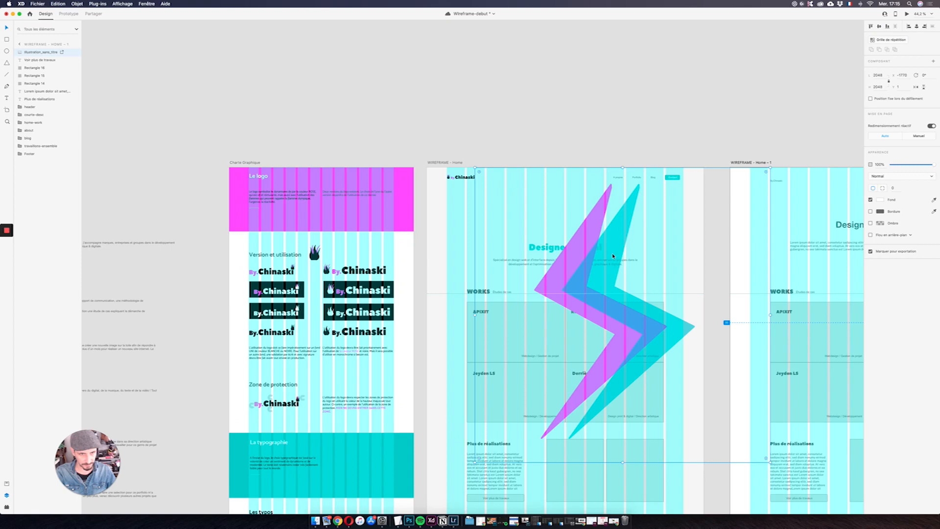
{"action": "mouse_move", "coordinate": [609, 266]}
{"action": "left_mouse_down"}
{"action": "mouse_move", "coordinate": [598, 256]}
{"action": "mouse_move", "coordinate": [595, 271]}
{"action": "left_mouse_up"}
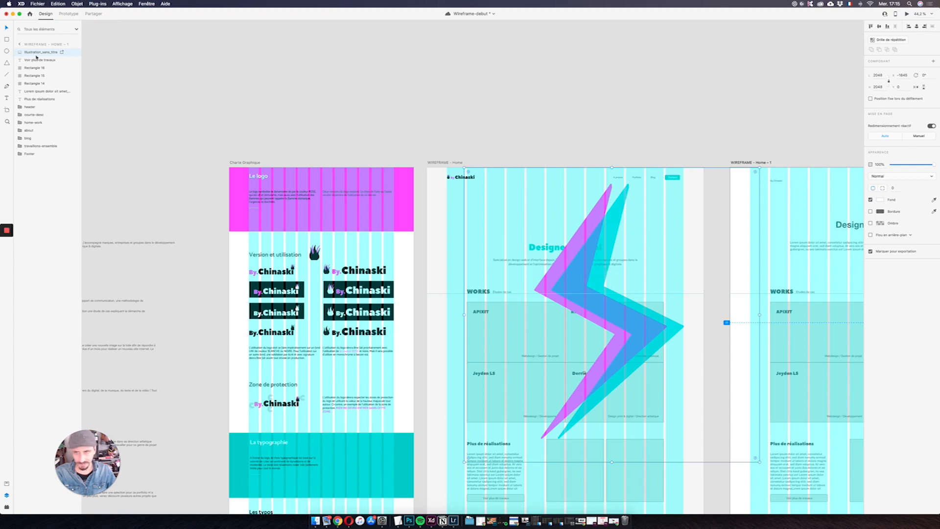
Step: Toggle the cyan lightning bolt's visibility to compare the overlapping illustrations, and save the document
{"action": "left_click", "coordinate": [75, 54]}
{"action": "left_click", "coordinate": [75, 54]}
{"action": "left_click", "coordinate": [76, 53]}
{"action": "left_click", "coordinate": [76, 54]}
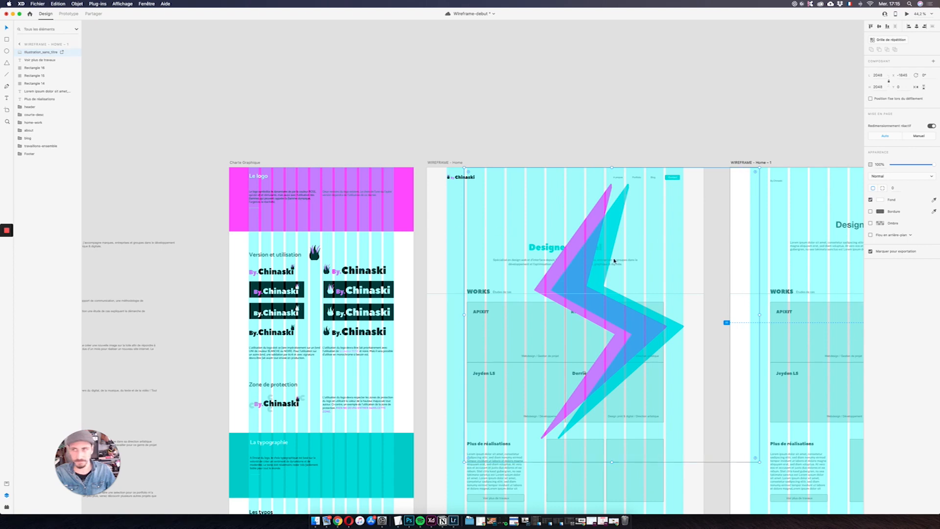
{"action": "key", "text": "super+s"}
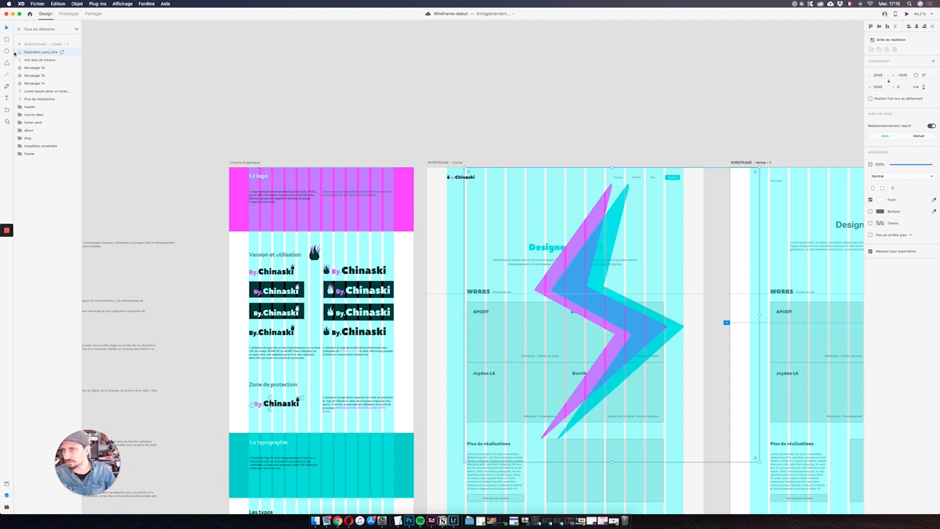
Step: Try the cyan lightning bolt lower on the Home artboard, remove it and save the document
{"action": "left_click_drag", "start_coordinate": [604, 230], "coordinate": [604, 315]}
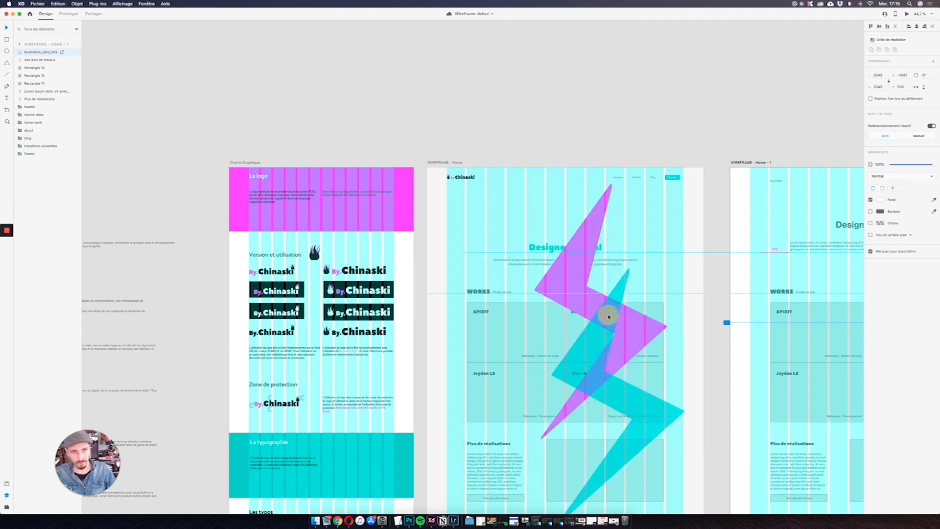
{"action": "left_click", "coordinate": [604, 198]}
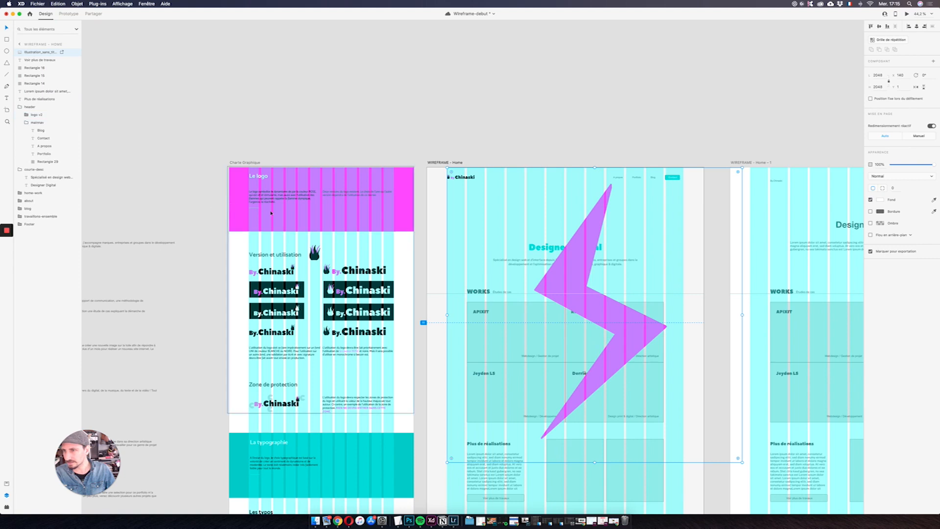
{"action": "scroll", "coordinate": [656, 394], "scroll_direction": "down", "scroll_amount": 10}
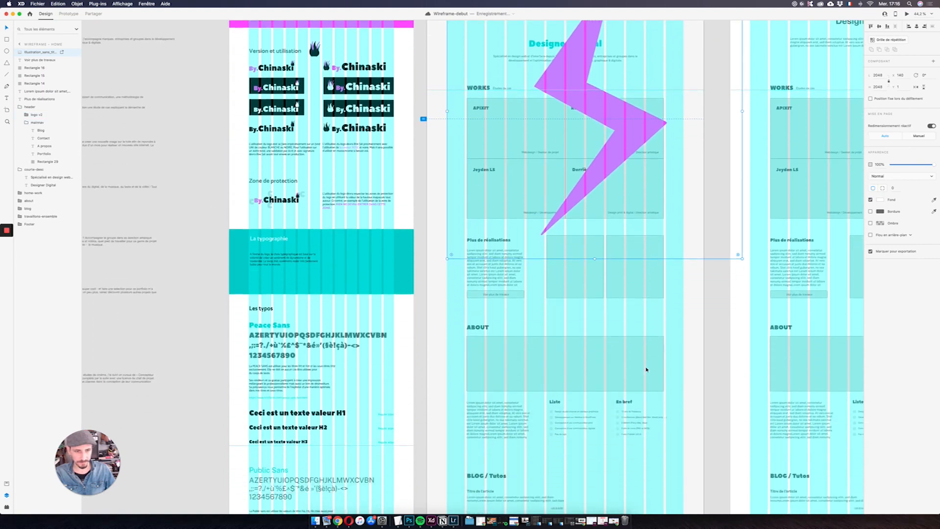
{"action": "key", "text": "super+s"}
Step: Try the pink lightning bolt further left and lower on the Home artboard, and delete it
{"action": "scroll", "coordinate": [628, 345], "scroll_direction": "down", "scroll_amount": 6}
{"action": "left_click_drag", "start_coordinate": [627, 282], "coordinate": [613, 296]}
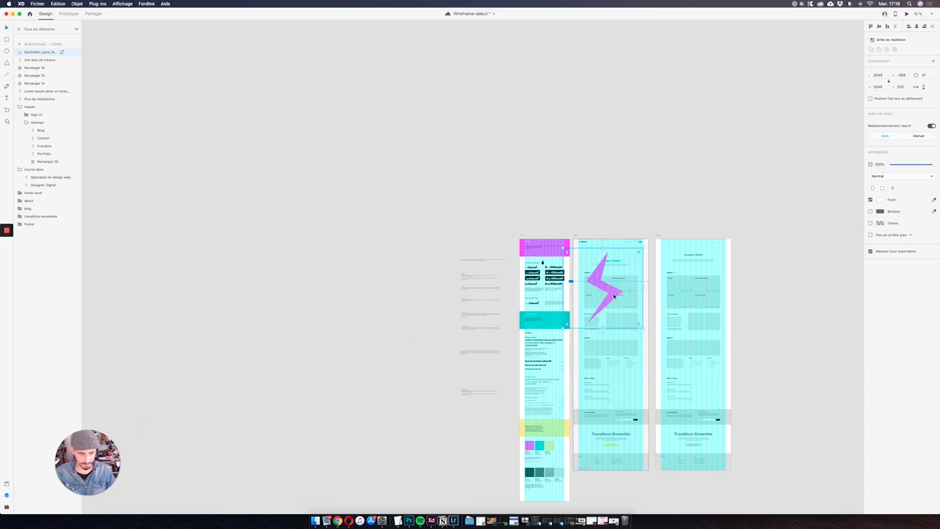
{"action": "key", "text": "Delete"}
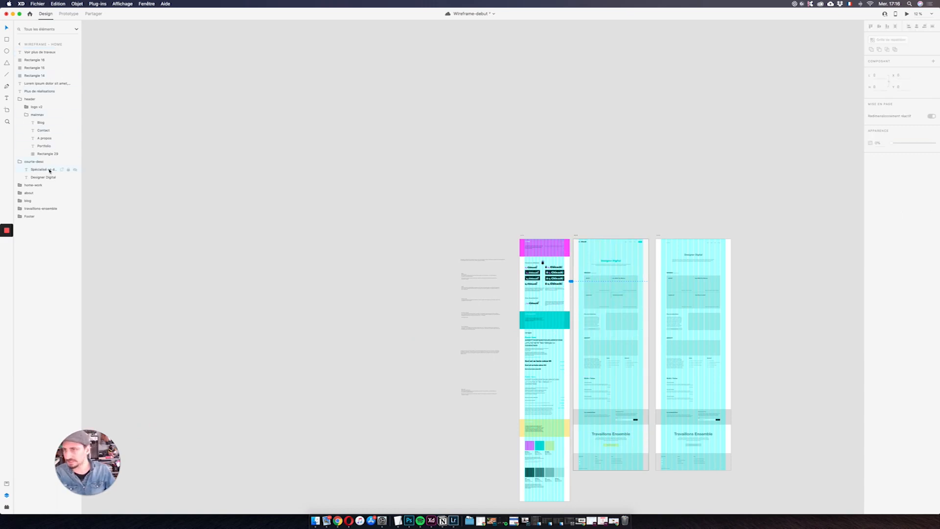
Step: Switch to Finder, place only Illustration_sans_titre 4.png in the document, and move it left over the Home artboard's title and WORKS section
{"action": "left_click", "coordinate": [315, 520]}
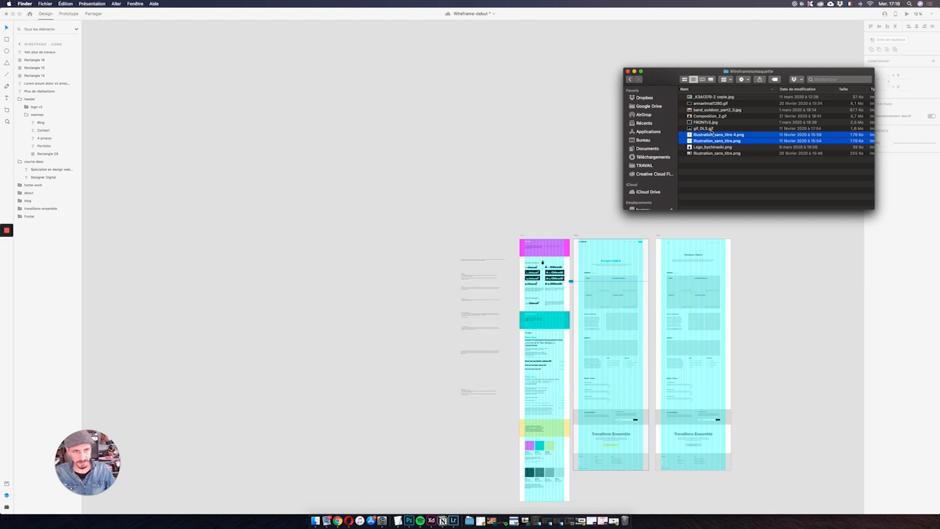
{"action": "left_click_drag", "start_coordinate": [742, 135], "coordinate": [626, 254]}
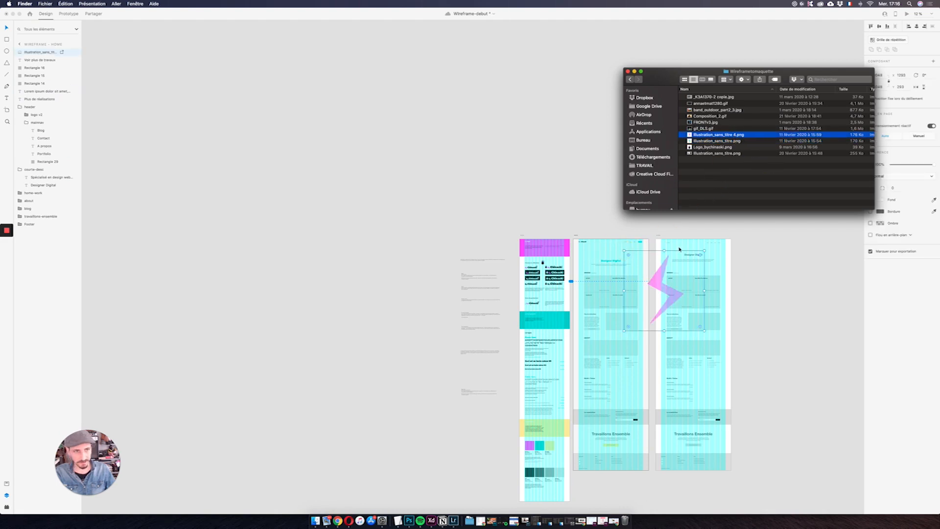
{"action": "left_click", "coordinate": [608, 277]}
{"action": "left_click_drag", "start_coordinate": [651, 280], "coordinate": [606, 278]}
Step: Replace the Home artboard's pink lightning bolt with the cyan Illustration_sans_titre image and switch to Finder
{"action": "key", "text": "super+Tab"}
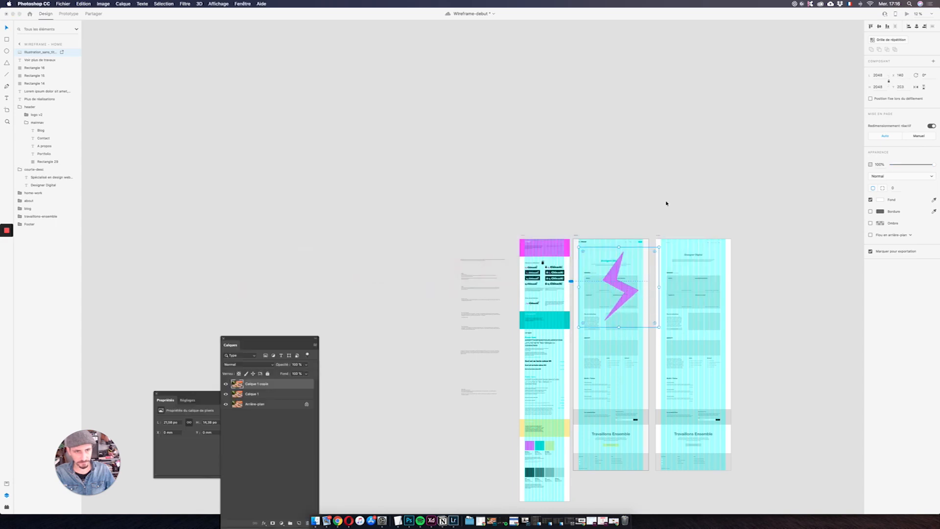
{"action": "left_click", "coordinate": [224, 338]}
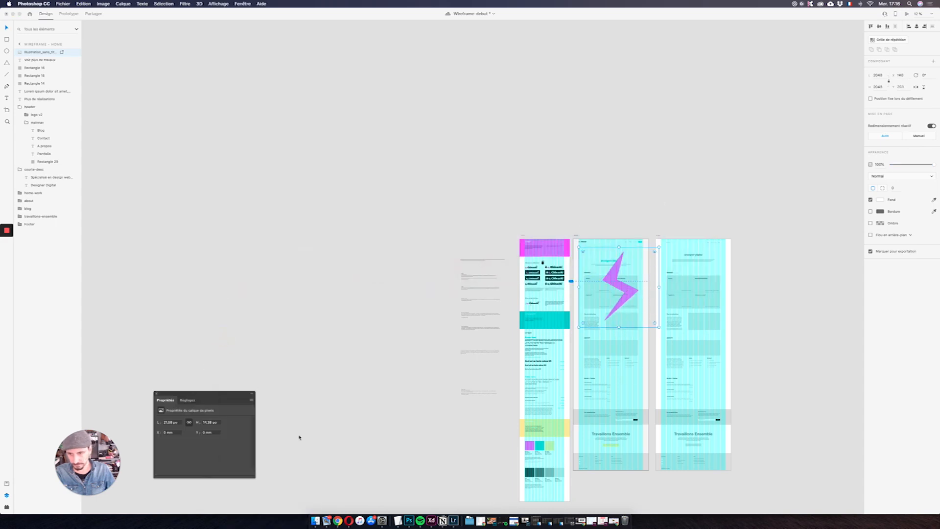
{"action": "key", "text": "super+Tab"}
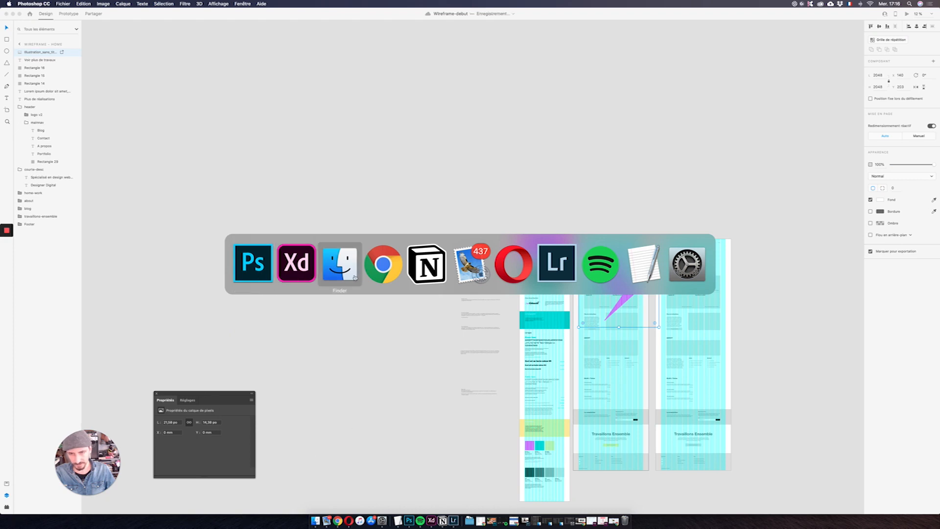
{"action": "left_click", "coordinate": [350, 278]}
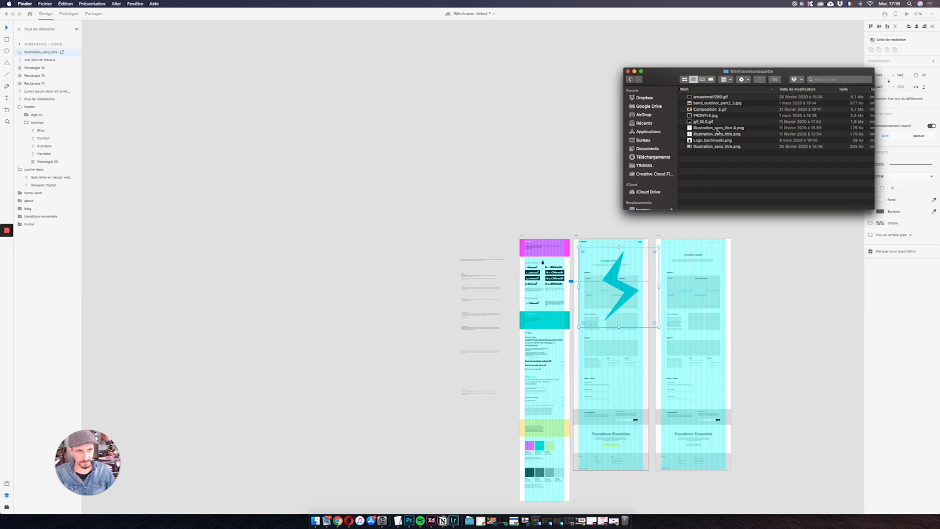
Step: Place Illustration_sans_titre 4.png from Finder in the document and move the pink bolt over the cyan one, offset slightly left
{"action": "left_click_drag", "start_coordinate": [710, 128], "coordinate": [610, 381]}
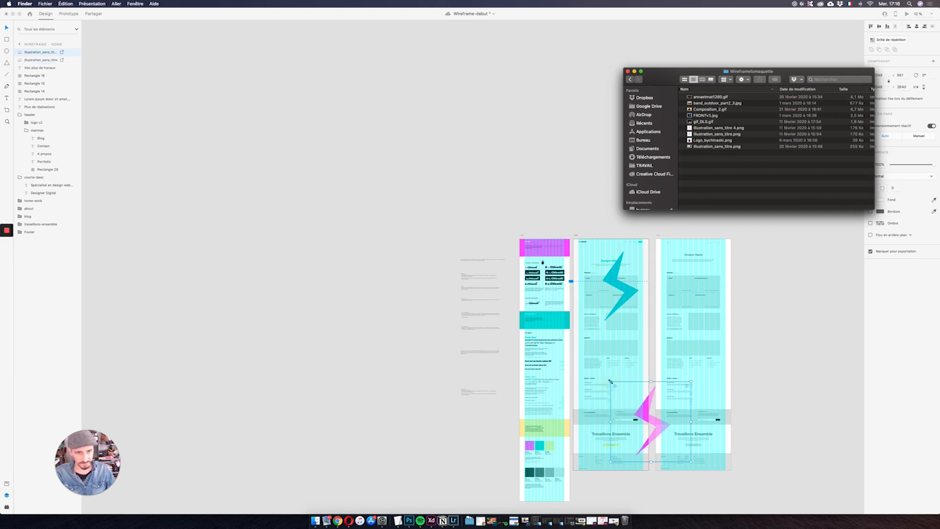
{"action": "left_click", "coordinate": [601, 289]}
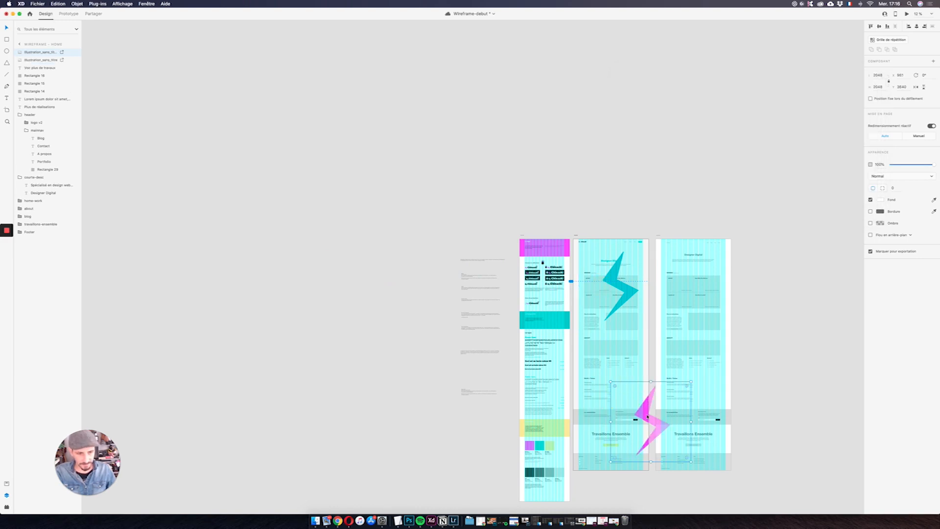
{"action": "left_click_drag", "start_coordinate": [648, 416], "coordinate": [612, 283]}
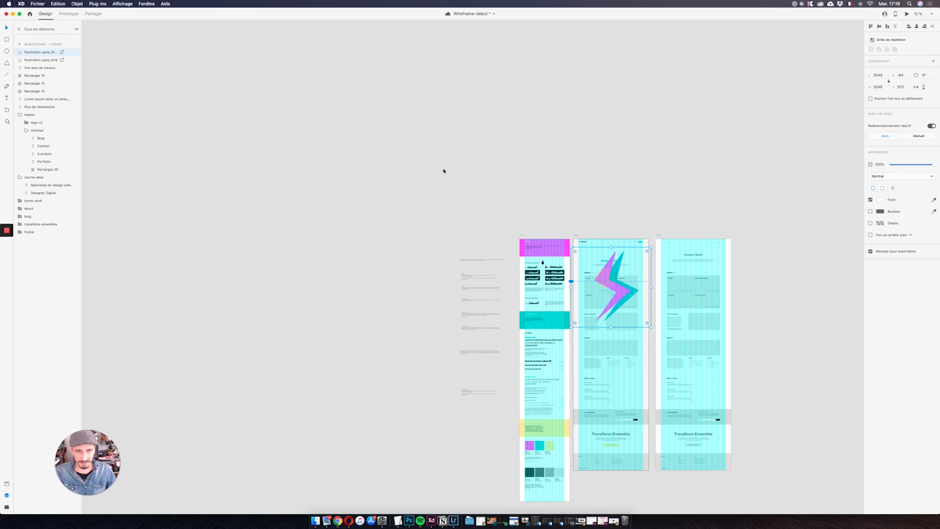
Step: Group the pink and cyan lightning bolt images and name the group icon-flash
{"action": "left_click", "coordinate": [44, 60], "text": "shift"}
{"action": "key", "text": "super+g"}
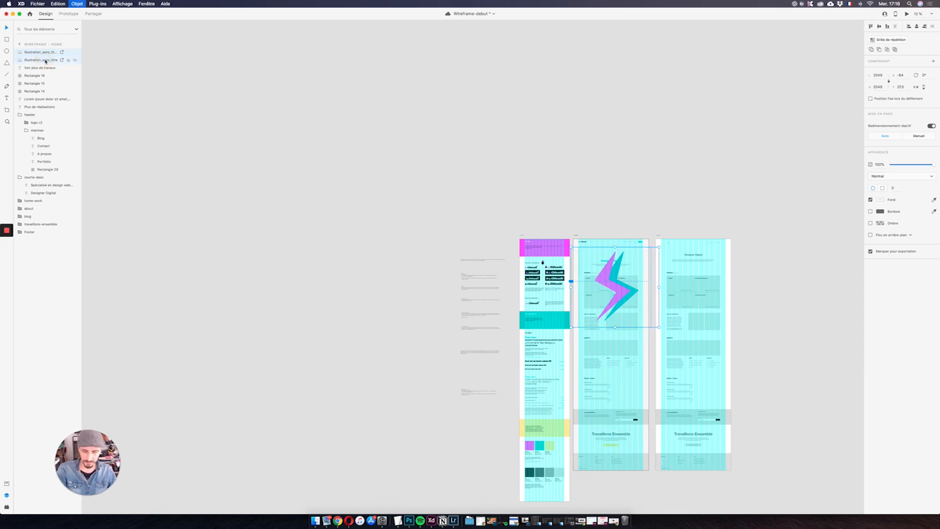
{"action": "double_click", "coordinate": [40, 53]}
{"action": "type", "text": "lash"}
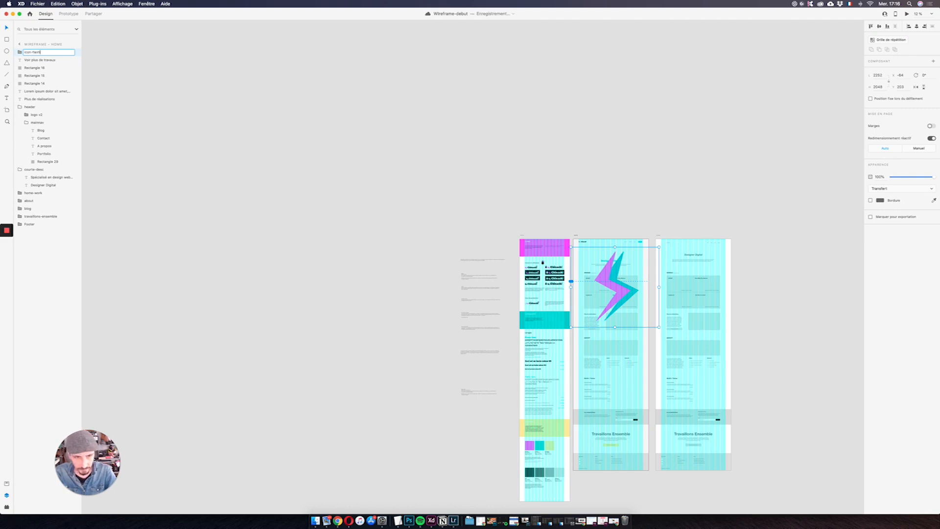
{"action": "key", "text": "Return"}
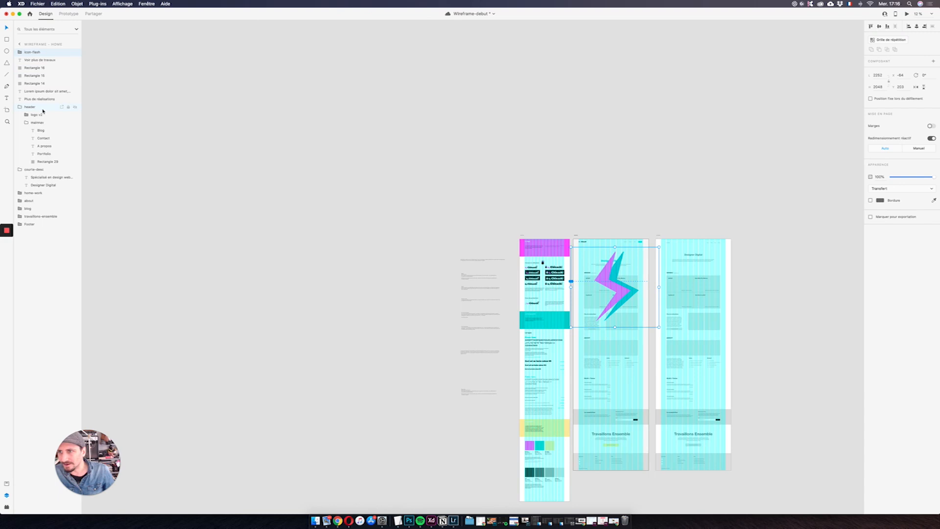
Step: Save the document, move the icon-flash group into the courte-desc group, and collapse the header group
{"action": "left_click", "coordinate": [74, 108]}
{"action": "left_click", "coordinate": [76, 108]}
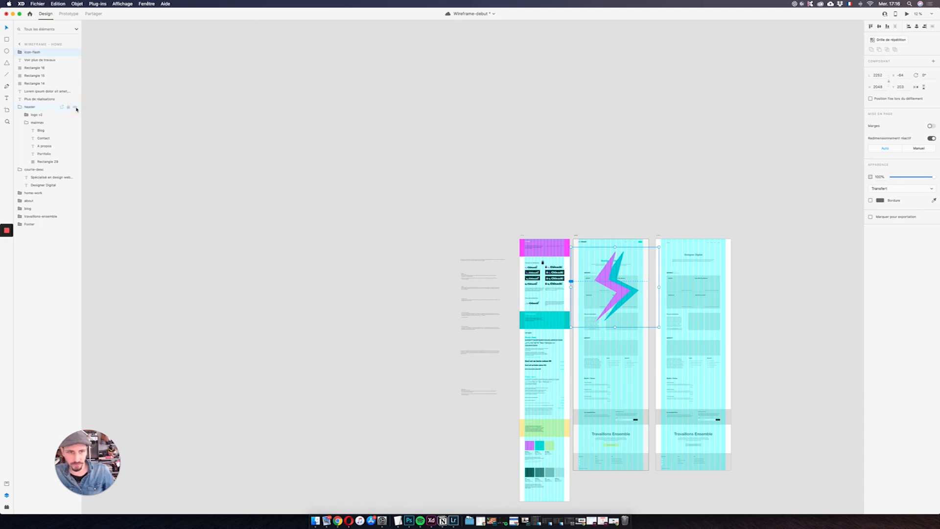
{"action": "left_click", "coordinate": [45, 108]}
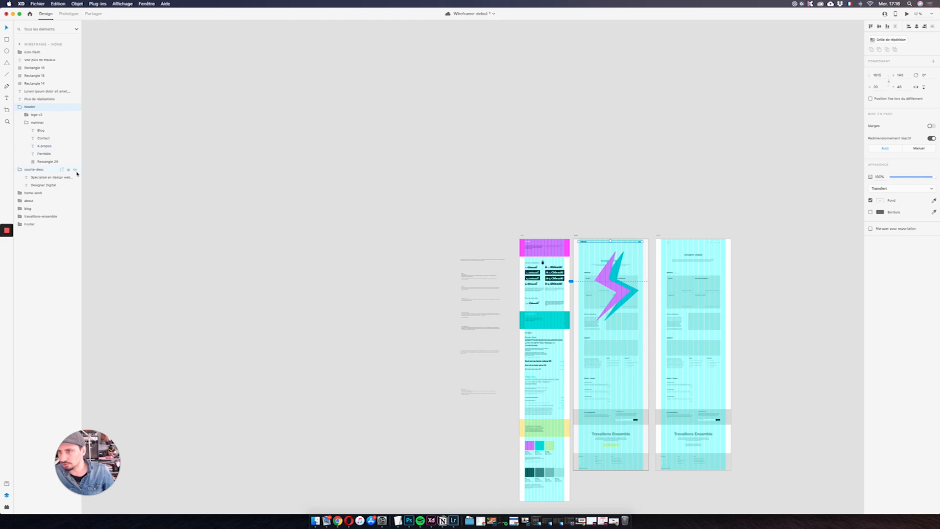
{"action": "key", "text": "super+s"}
{"action": "left_click_drag", "start_coordinate": [34, 53], "coordinate": [40, 174]}
{"action": "left_click", "coordinate": [20, 99]}
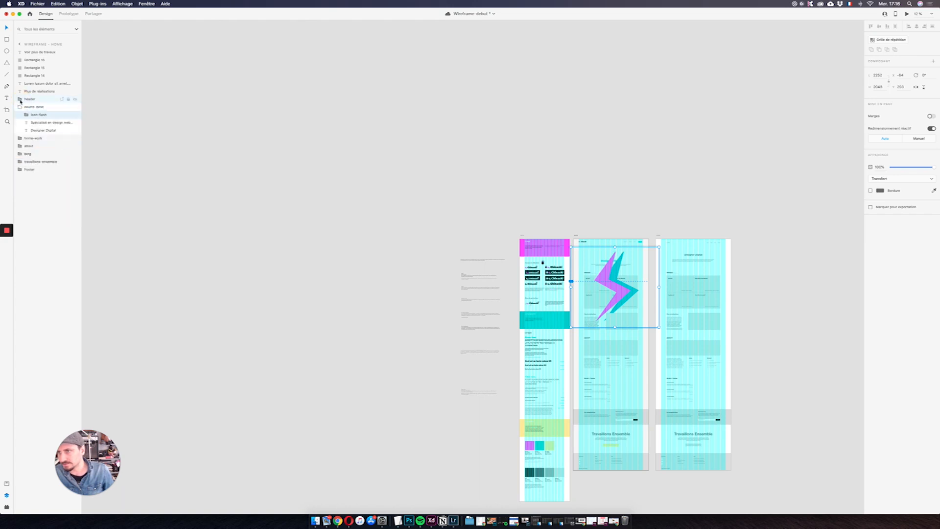
Step: Move the loose layers from Voir plus de travaux through Plus de réalisations below the footer group and save the document
{"action": "left_click", "coordinate": [29, 102], "text": "super"}
{"action": "left_click", "coordinate": [133, 115]}
{"action": "left_click", "coordinate": [581, 263]}
{"action": "left_click", "coordinate": [35, 53]}
{"action": "left_click", "coordinate": [34, 91], "text": "shift"}
{"action": "left_click_drag", "start_coordinate": [34, 59], "coordinate": [37, 179]}
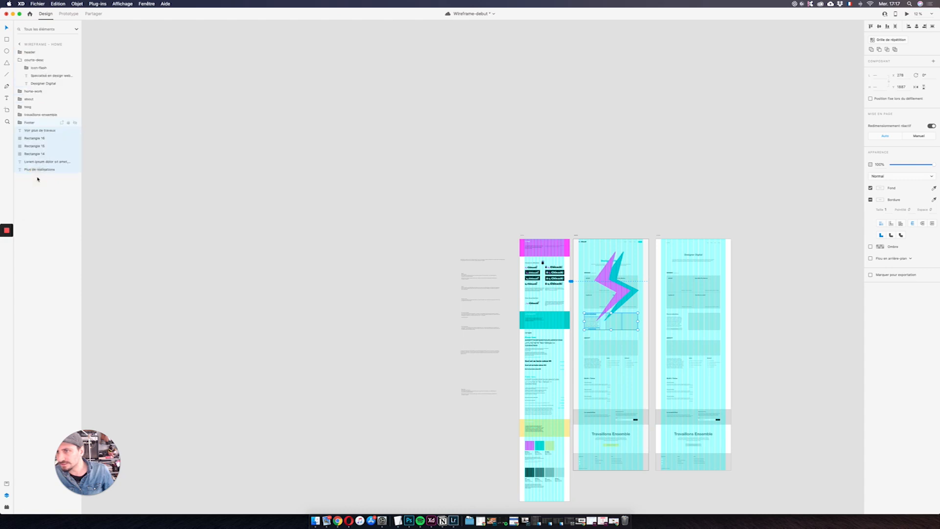
{"action": "left_click", "coordinate": [18, 59]}
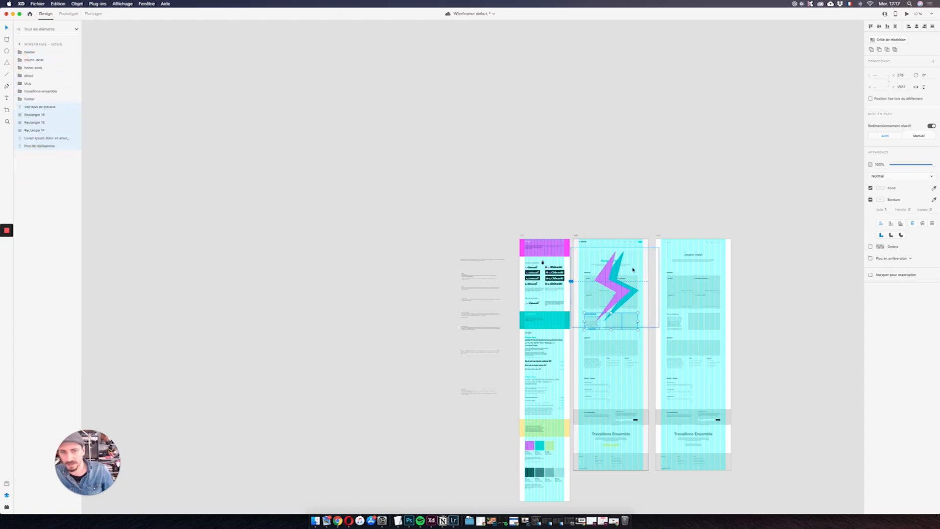
{"action": "scroll", "coordinate": [600, 269], "scroll_direction": "up", "scroll_amount": 5}
{"action": "scroll", "coordinate": [622, 255], "scroll_direction": "right", "scroll_amount": 4}
{"action": "scroll", "coordinate": [623, 255], "scroll_direction": "down", "scroll_amount": 2}
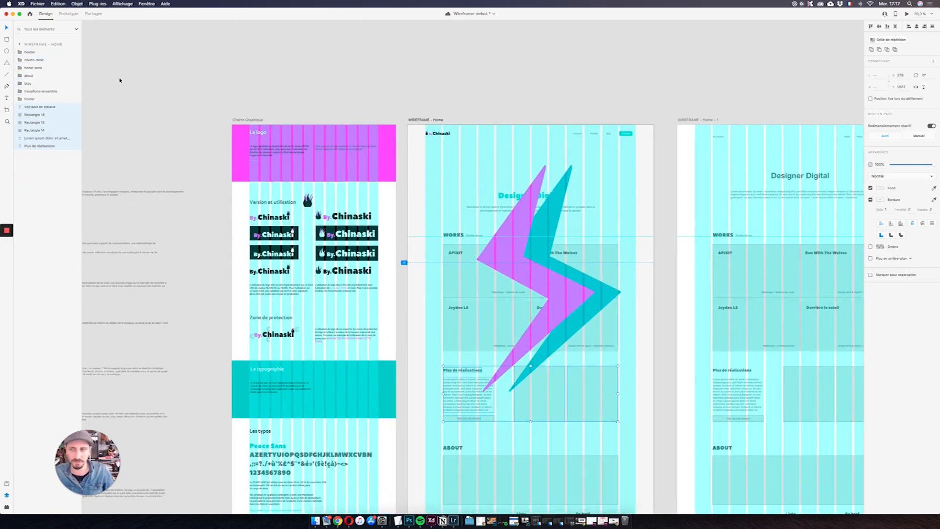
{"action": "key", "text": "super+s"}
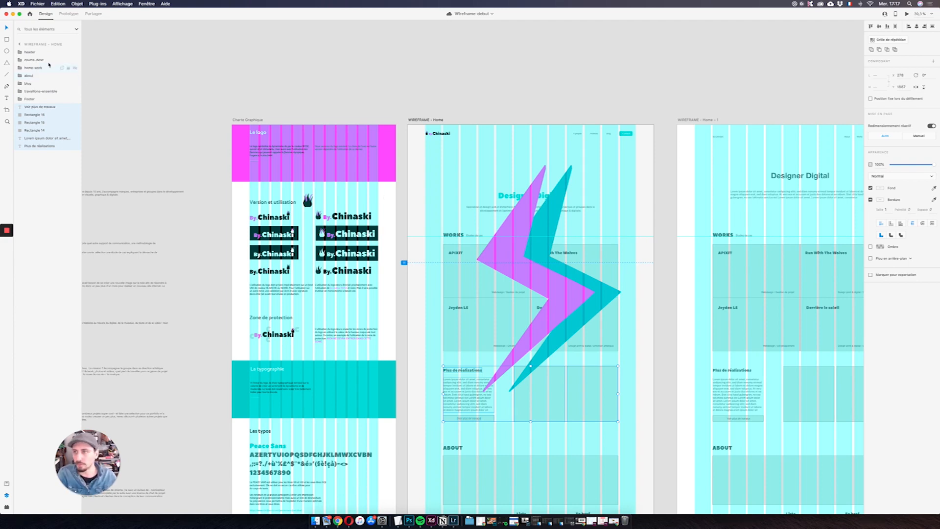
Step: Shrink the icon-flash group in courte-desc to about 183 × 167 and center it above the Designer Digital title
{"action": "left_click", "coordinate": [22, 53]}
{"action": "left_click", "coordinate": [38, 66]}
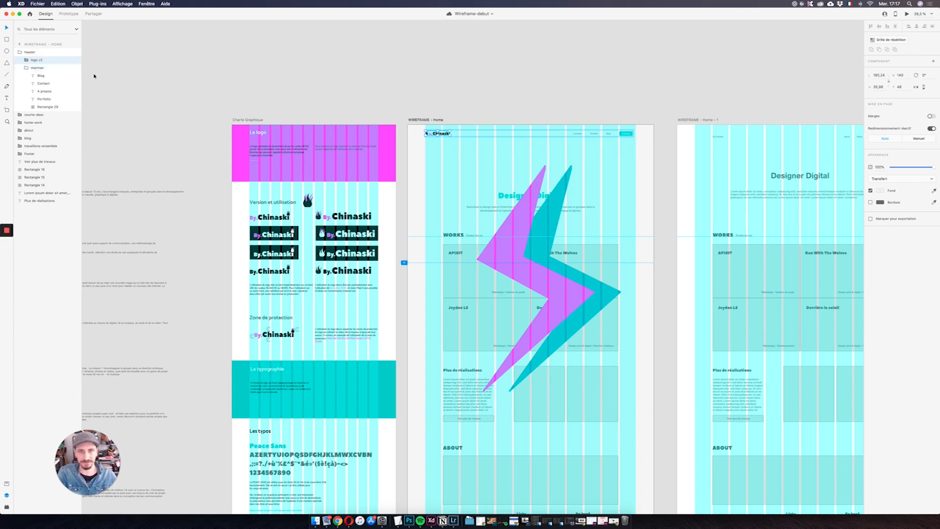
{"action": "left_click", "coordinate": [19, 115]}
{"action": "left_click", "coordinate": [20, 52]}
{"action": "left_click", "coordinate": [40, 67]}
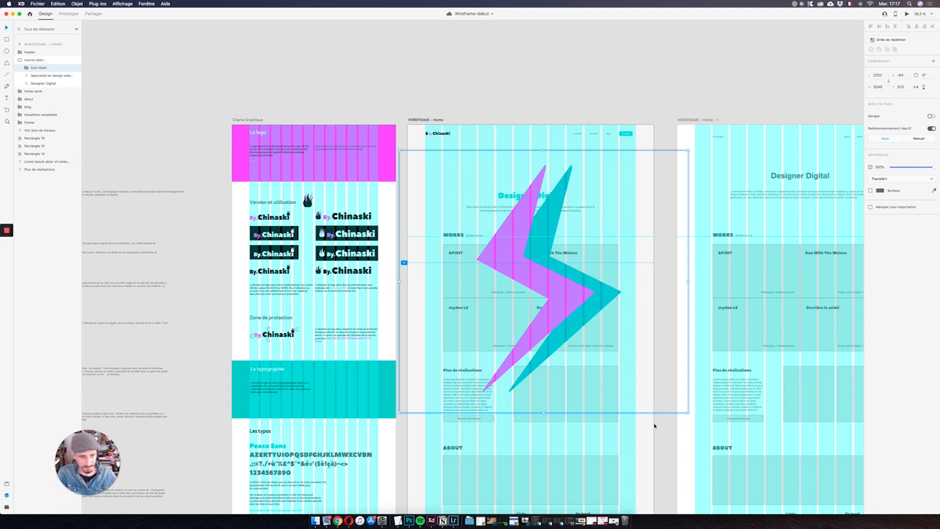
{"action": "left_click_drag", "start_coordinate": [689, 414], "coordinate": [532, 173]}
{"action": "scroll", "coordinate": [532, 173], "scroll_direction": "up", "scroll_amount": 5}
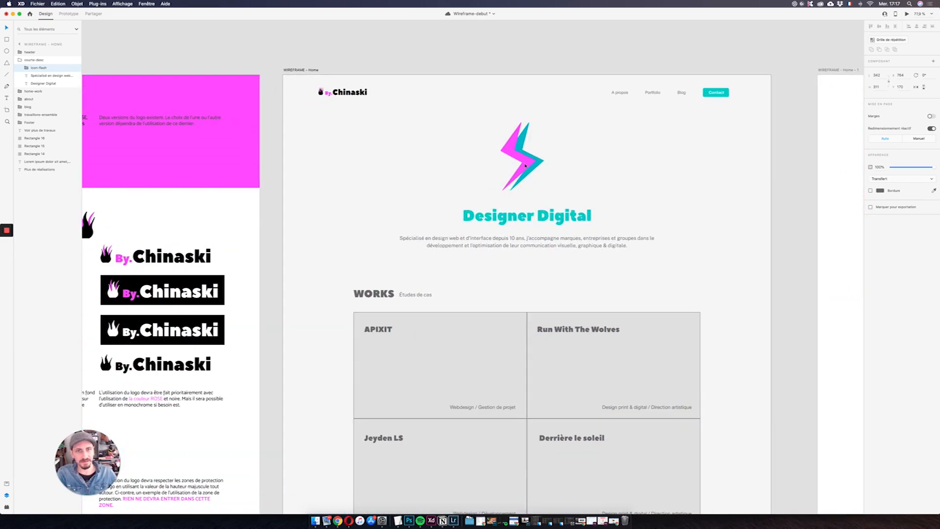
{"action": "key", "text": "super+shift+apostrophe"}
{"action": "left_click_drag", "start_coordinate": [475, 120], "coordinate": [529, 176]}
Step: Preview the Home page with the reduced lightning bolt, save the document and close the preview
{"action": "left_click", "coordinate": [908, 14]}
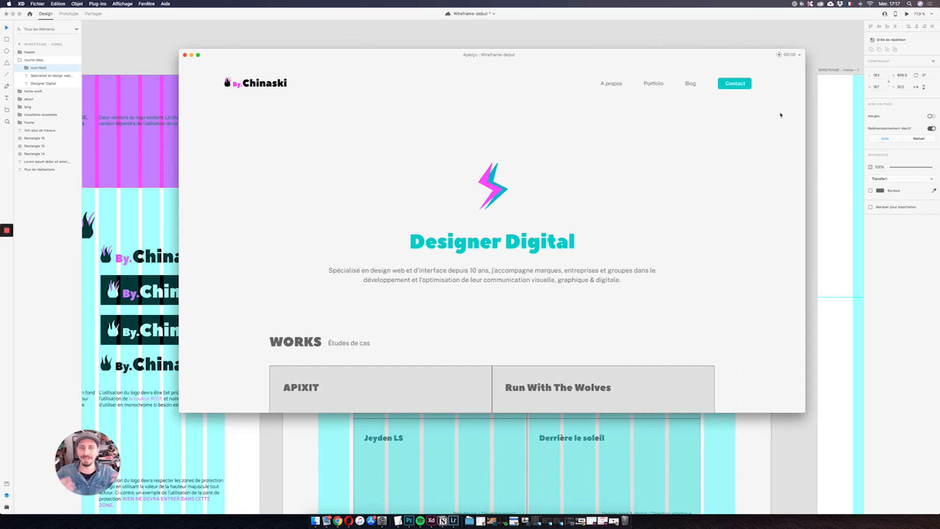
{"action": "key", "text": "super+s"}
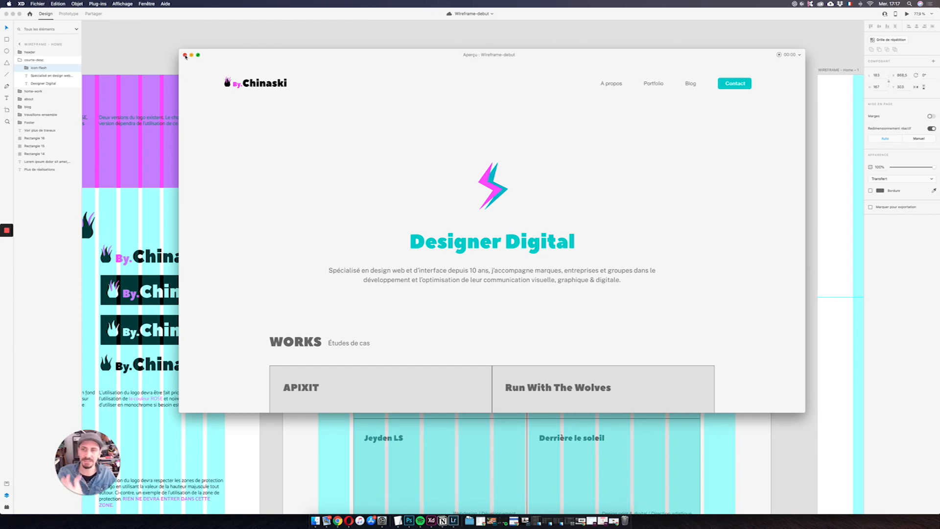
{"action": "left_click", "coordinate": [185, 55]}
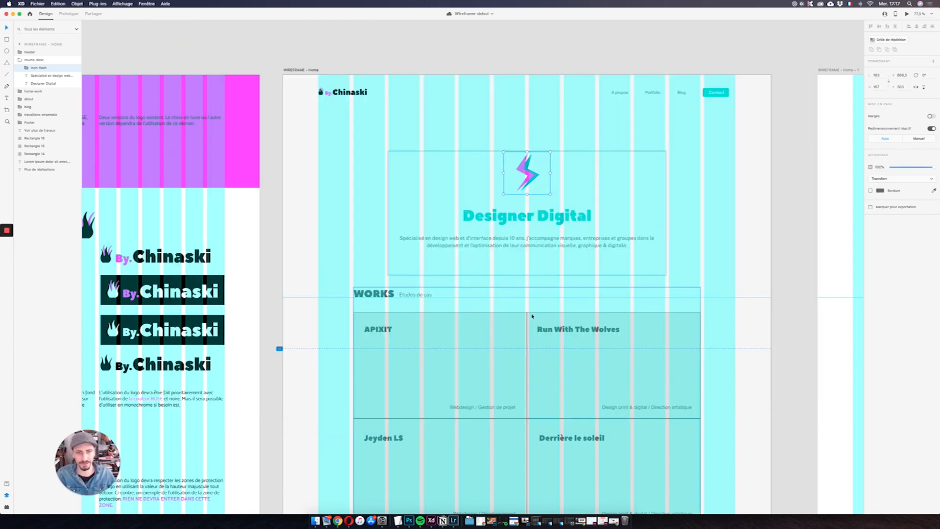
Step: Review the Home artboard's intro and WORKS sections and viewport height, and preview how much of the page fits the screen
{"action": "left_click", "coordinate": [365, 296]}
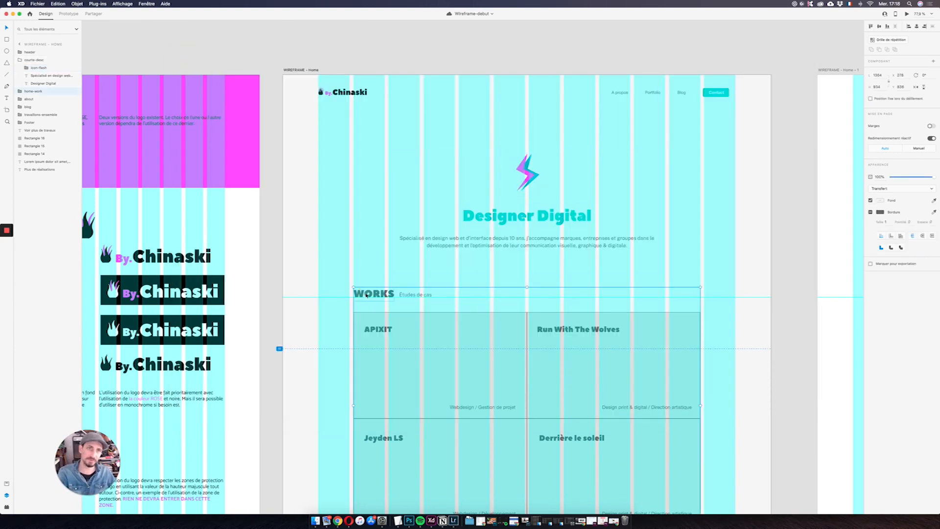
{"action": "left_click", "coordinate": [312, 71]}
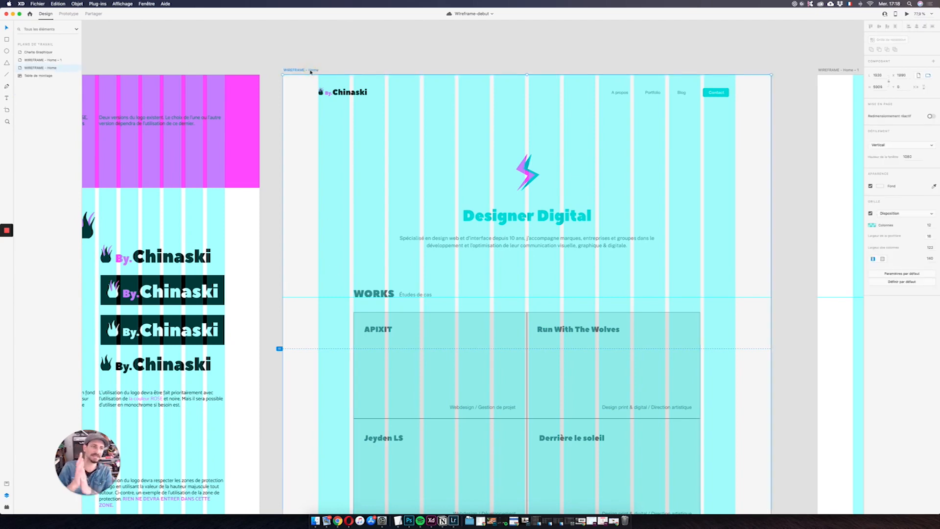
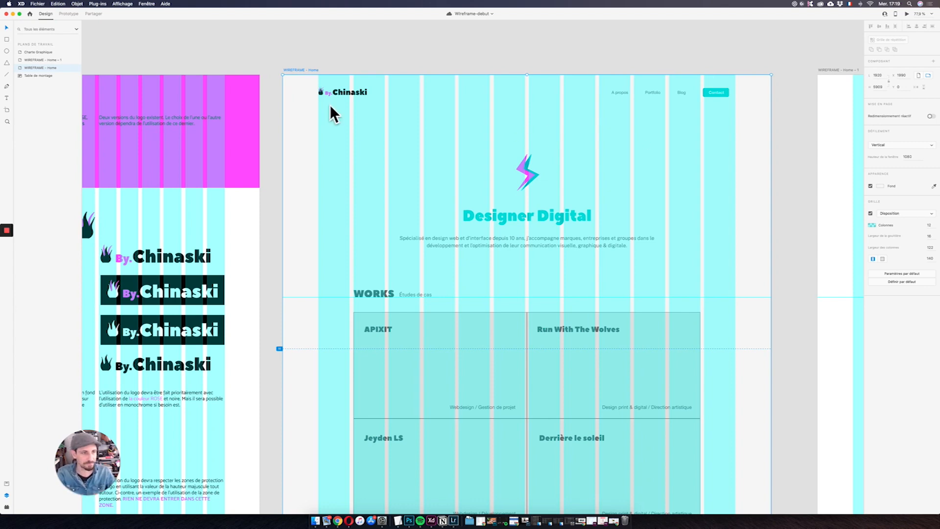
{"action": "left_click", "coordinate": [549, 205]}
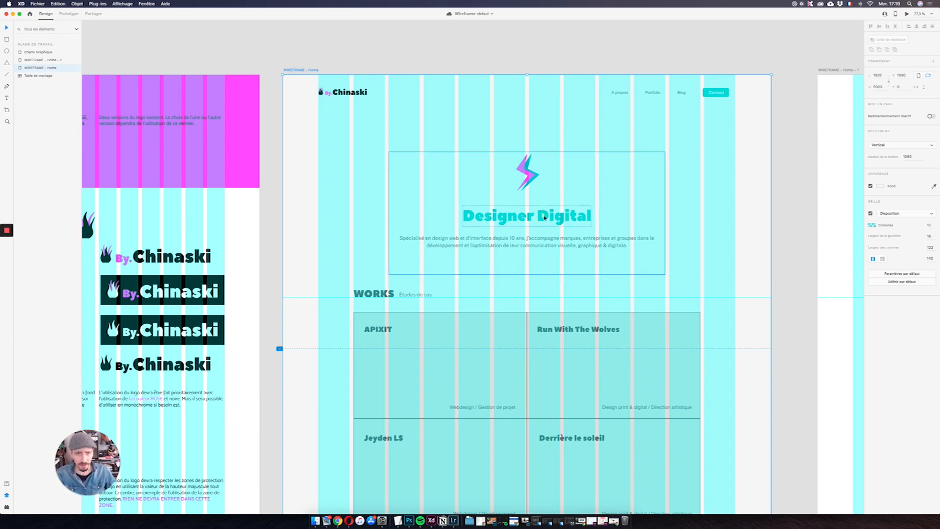
{"action": "left_click", "coordinate": [907, 14]}
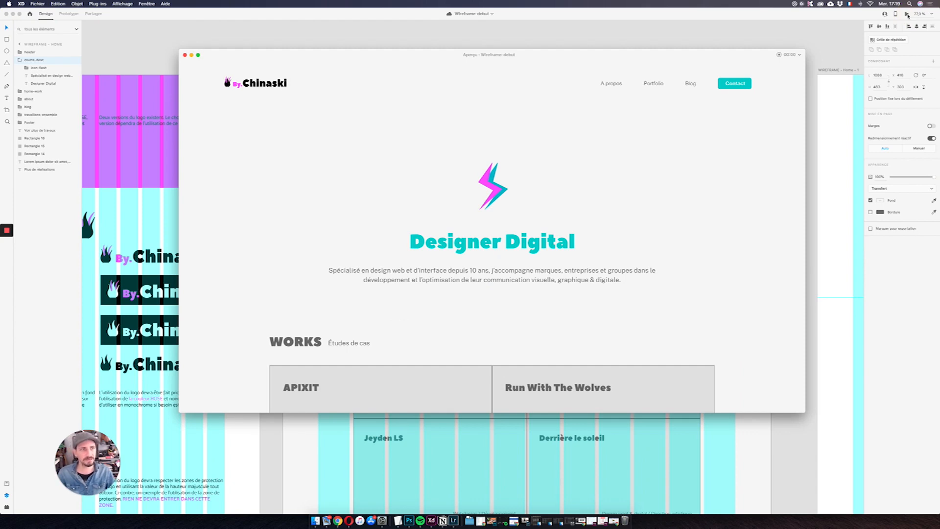
{"action": "left_click", "coordinate": [186, 55]}
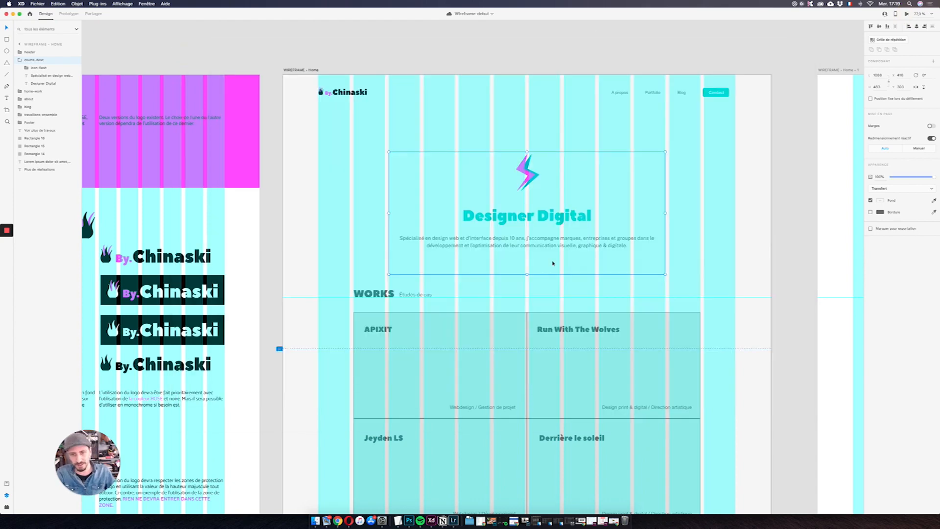
{"action": "left_click", "coordinate": [304, 70]}
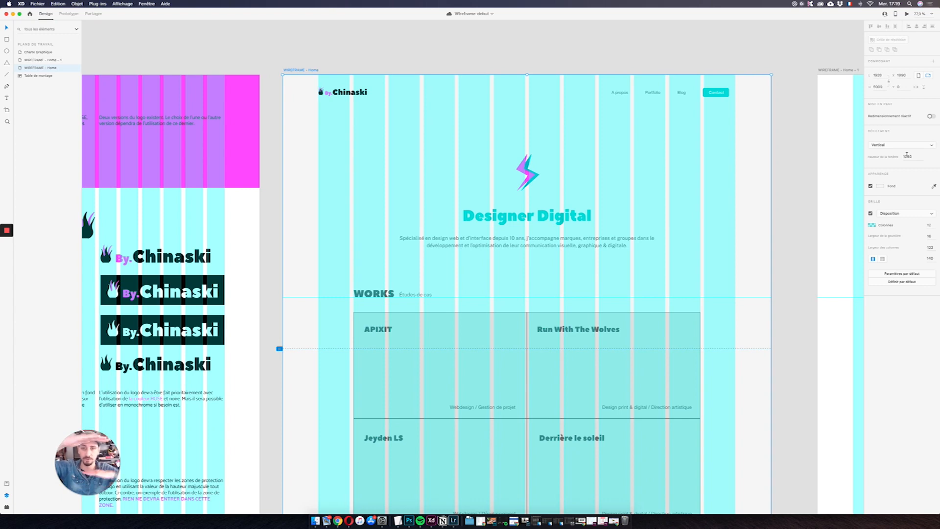
{"action": "left_click", "coordinate": [906, 14]}
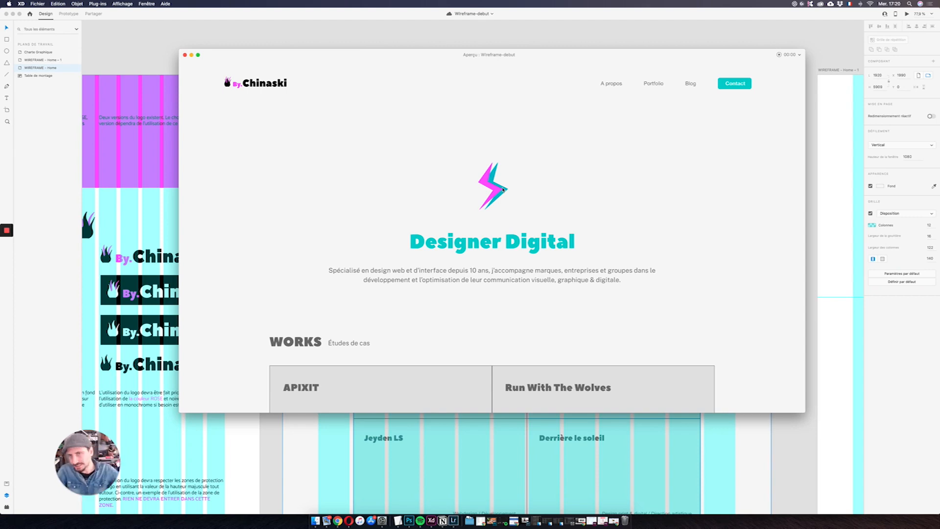
{"action": "left_click", "coordinate": [185, 55]}
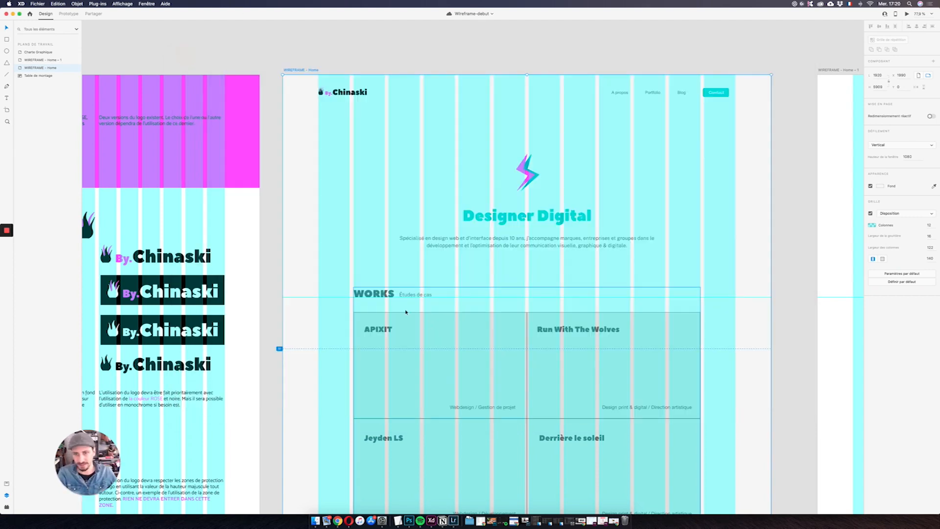
Step: Move all Home layers from home-work through Plus de réalisations down together by about 170 px, away from the intro section
{"action": "left_click", "coordinate": [380, 295]}
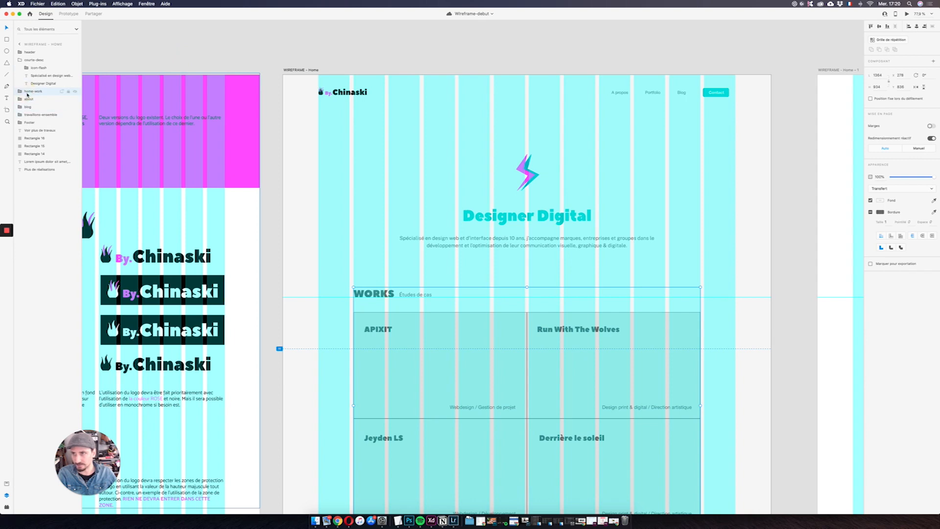
{"action": "left_click", "coordinate": [28, 123], "text": "shift"}
{"action": "left_click", "coordinate": [34, 169], "text": "shift"}
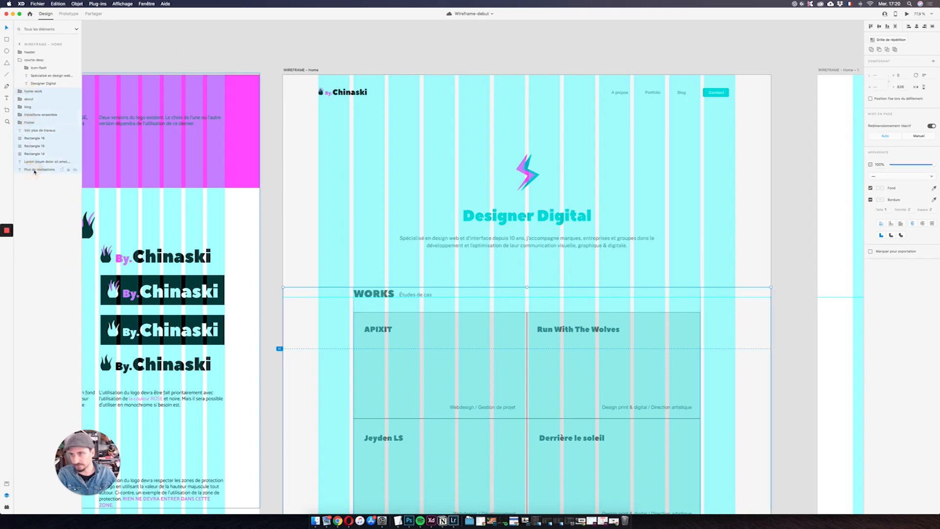
{"action": "scroll", "coordinate": [568, 275], "scroll_direction": "down", "scroll_amount": 10}
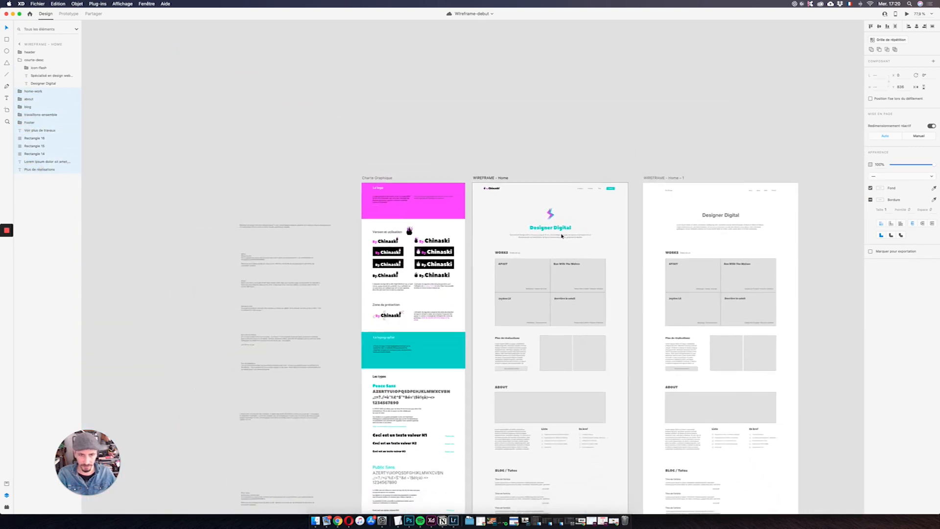
{"action": "left_click_drag", "start_coordinate": [568, 275], "coordinate": [541, 216]}
{"action": "scroll", "coordinate": [537, 152], "scroll_direction": "down", "scroll_amount": 2}
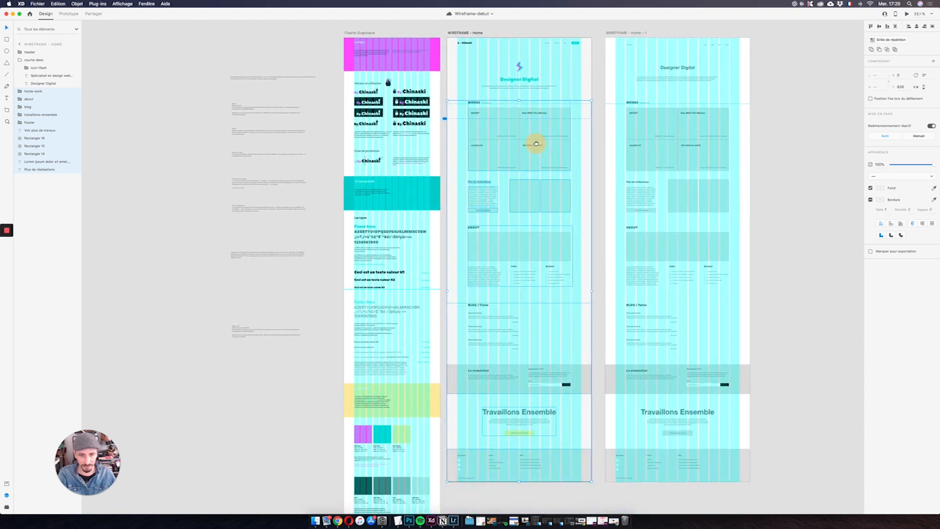
{"action": "key", "text": "shift+Down"}
{"action": "key", "text": "shift+Down"}
{"action": "key", "text": "shift+Down"}
{"action": "key", "text": "shift+Down"}
{"action": "key", "text": "shift+Down"}
{"action": "key", "text": "shift+Down"}
{"action": "key", "text": "shift+Down"}
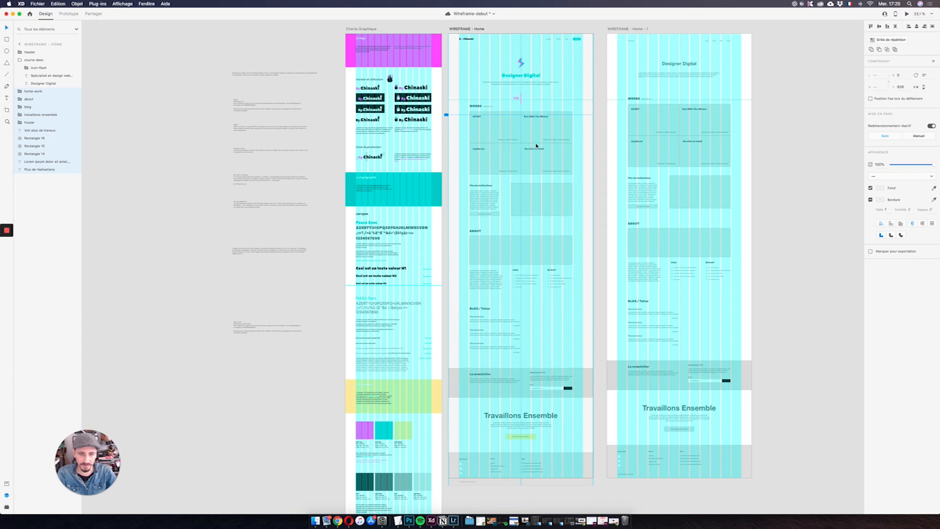
{"action": "key", "text": "shift+Down"}
{"action": "key", "text": "shift+Down"}
{"action": "key", "text": "shift+Down"}
{"action": "key", "text": "shift+Up"}
{"action": "key", "text": "shift+Up"}
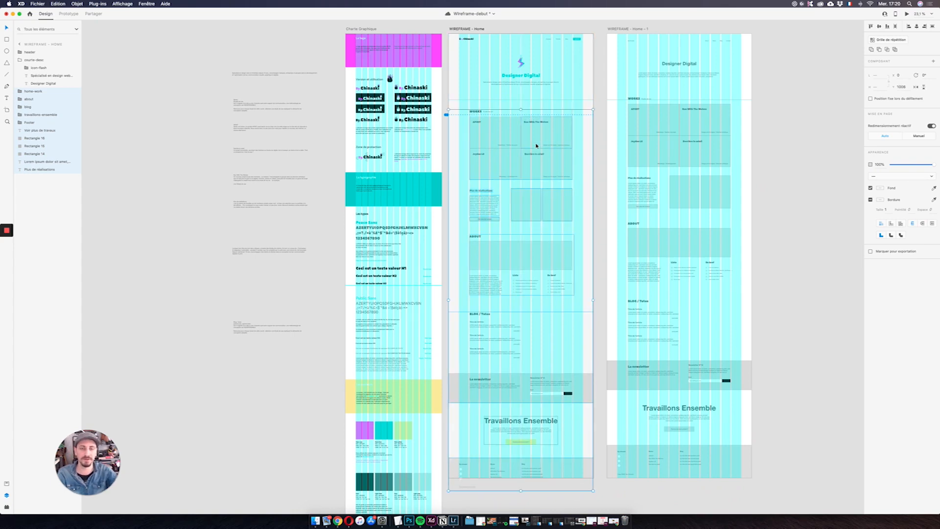
Step: Extend the WIREFRAME - Home artboard downward to a height of about 6075 so it contains the shifted footer
{"action": "left_click", "coordinate": [458, 29]}
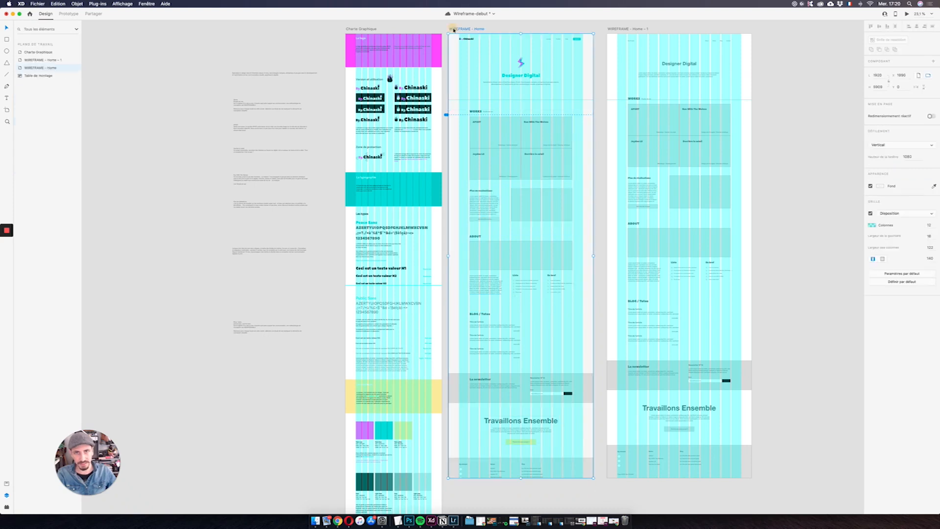
{"action": "left_click_drag", "start_coordinate": [520, 477], "coordinate": [524, 489]}
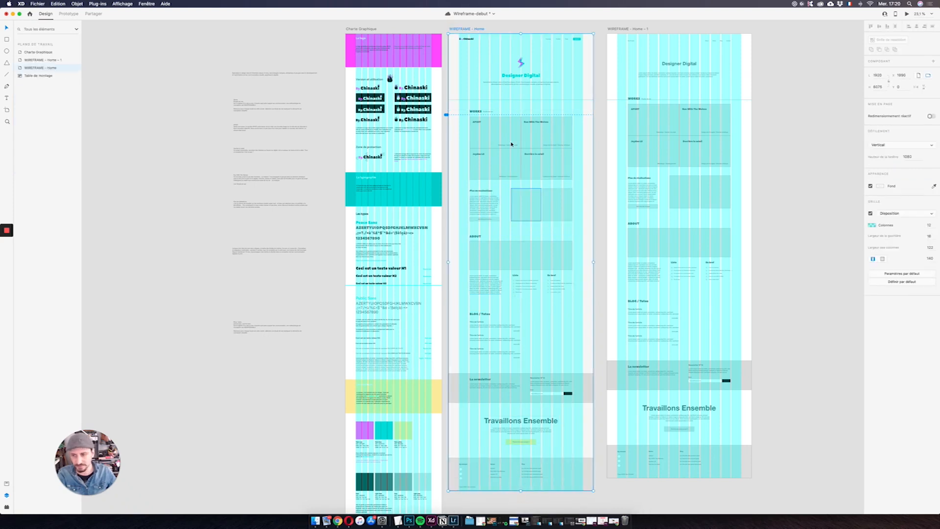
{"action": "scroll", "coordinate": [519, 115], "scroll_direction": "up", "scroll_amount": 3}
{"action": "scroll", "coordinate": [519, 115], "scroll_direction": "up", "scroll_amount": 5}
{"action": "key", "text": "super+shift+apostrophe"}
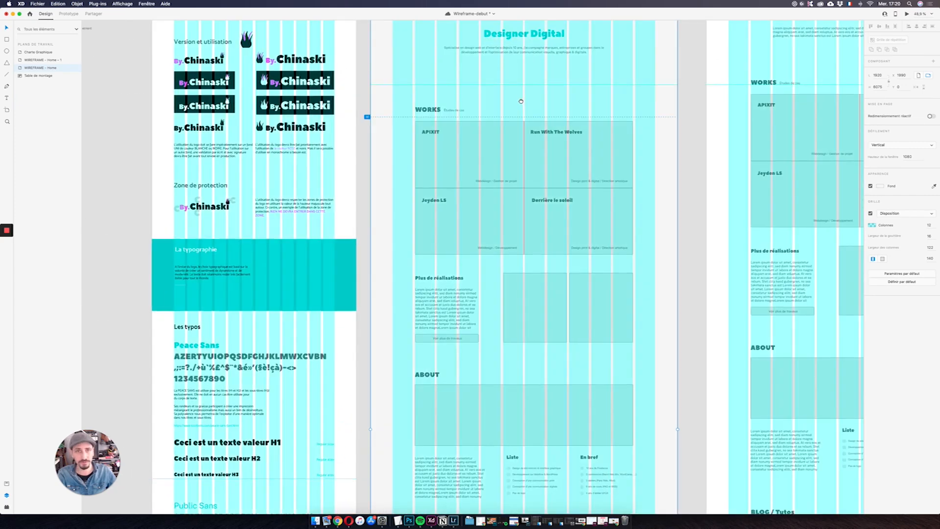
Step: Preview the Home page to check the intro spacing and where the WORKS heading falls on the first screen, and close the preview
{"action": "left_click", "coordinate": [906, 14]}
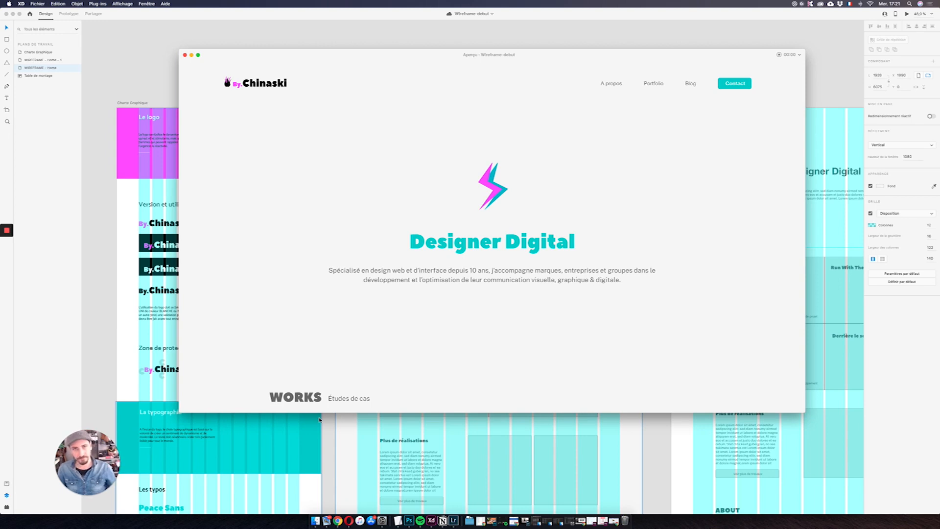
{"action": "left_click", "coordinate": [185, 55]}
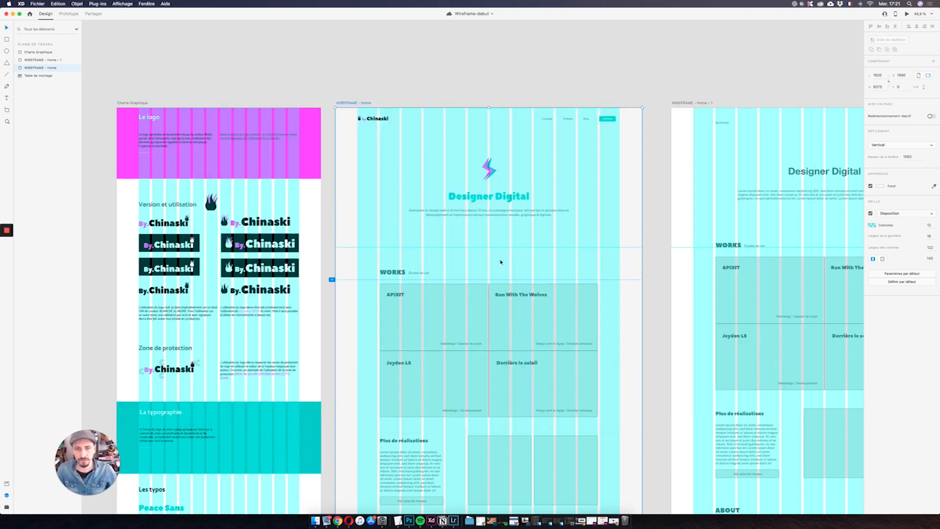
{"action": "left_click", "coordinate": [906, 15]}
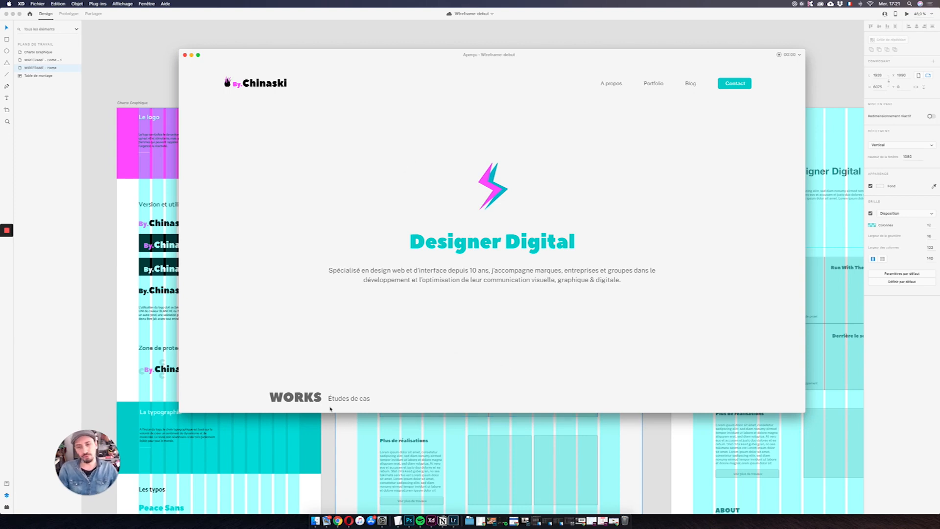
{"action": "mouse_move", "coordinate": [198, 55]}
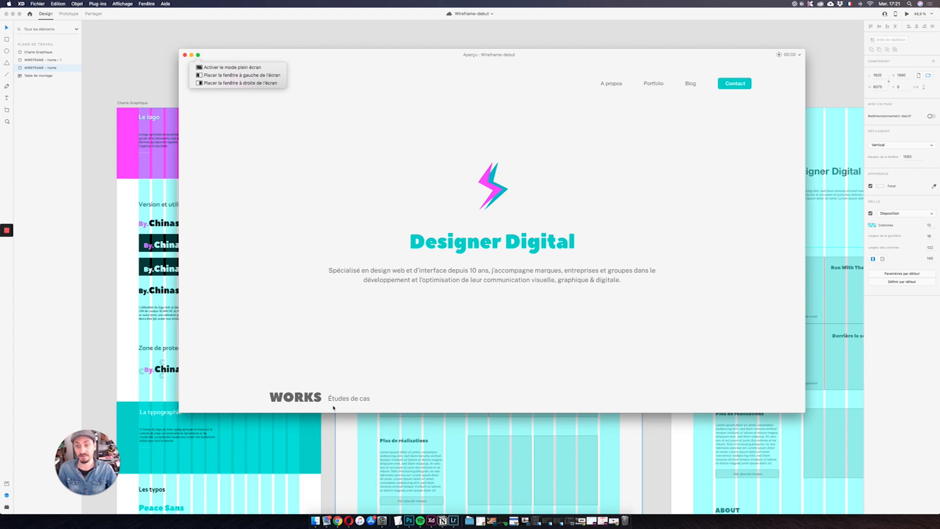
{"action": "left_click", "coordinate": [185, 54]}
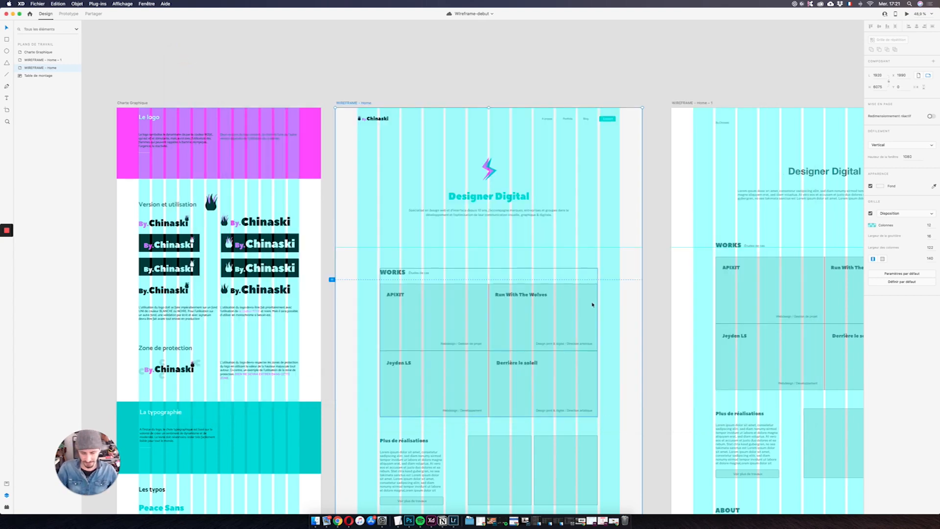
Step: Select "communication visuelle, graphique & digitale" in the intro paragraph and open the font weight choices for it
{"action": "key", "text": "alt"}
{"action": "scroll", "coordinate": [506, 225], "scroll_direction": "up", "scroll_amount": 10}
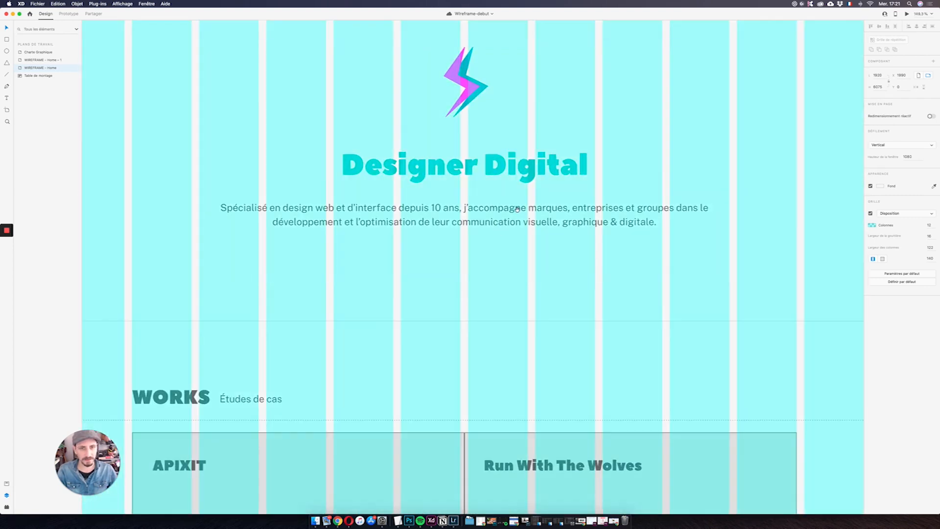
{"action": "scroll", "coordinate": [517, 209], "scroll_direction": "up", "scroll_amount": 1}
{"action": "left_click", "coordinate": [567, 262]}
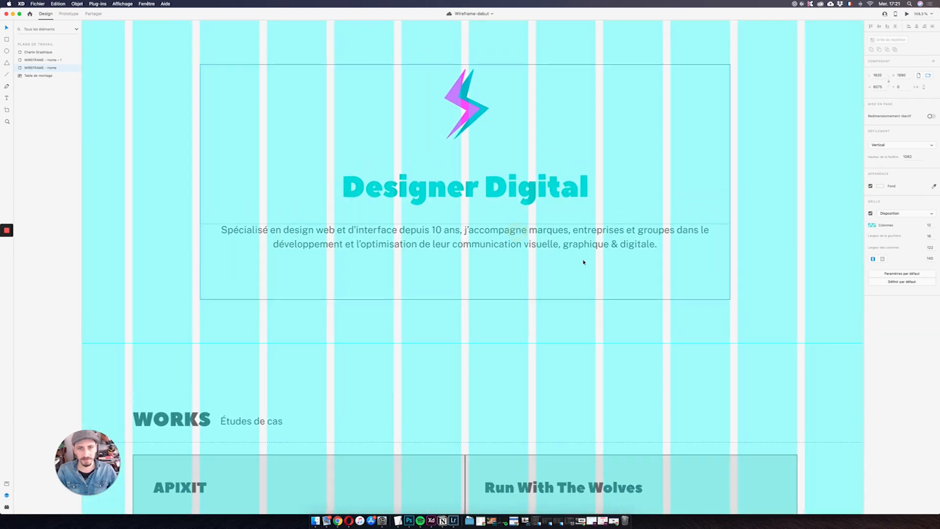
{"action": "double_click", "coordinate": [562, 241]}
{"action": "double_click", "coordinate": [568, 245]}
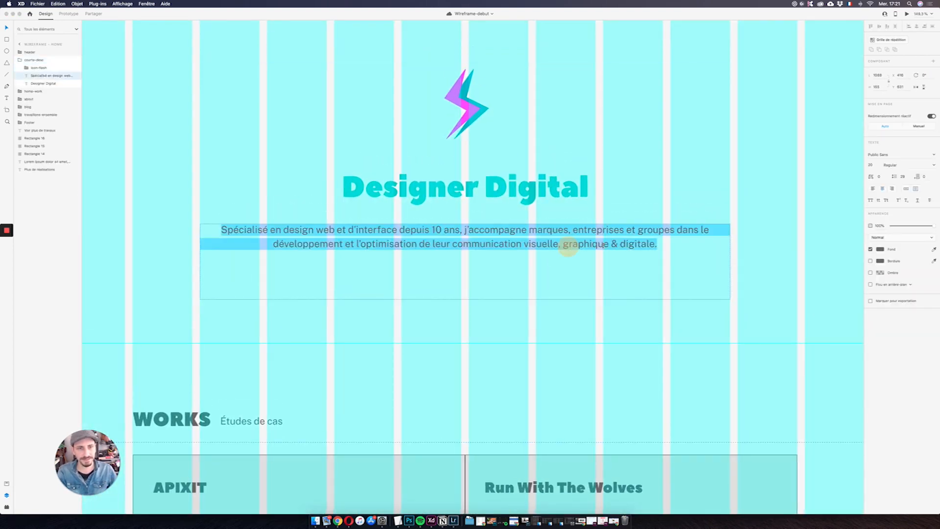
{"action": "left_click", "coordinate": [655, 243]}
{"action": "left_click_drag", "start_coordinate": [654, 244], "coordinate": [454, 248]}
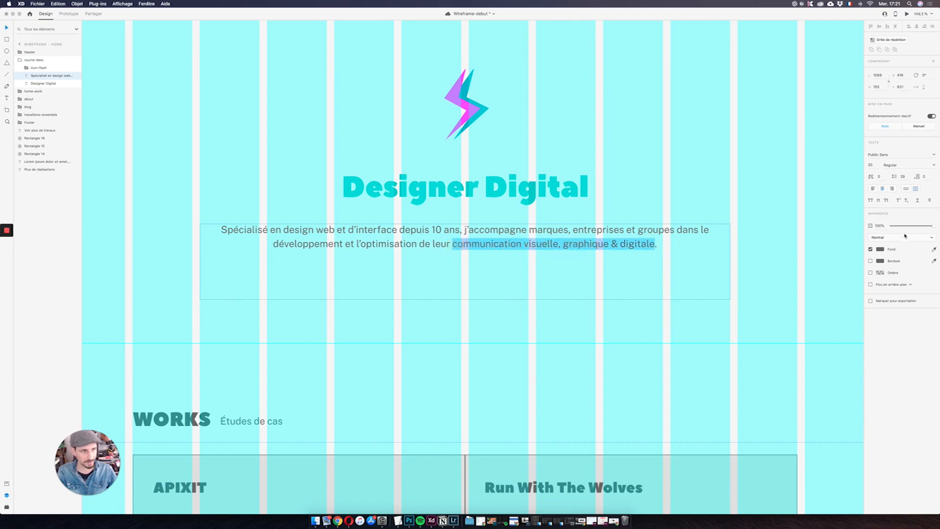
{"action": "left_click", "coordinate": [934, 166]}
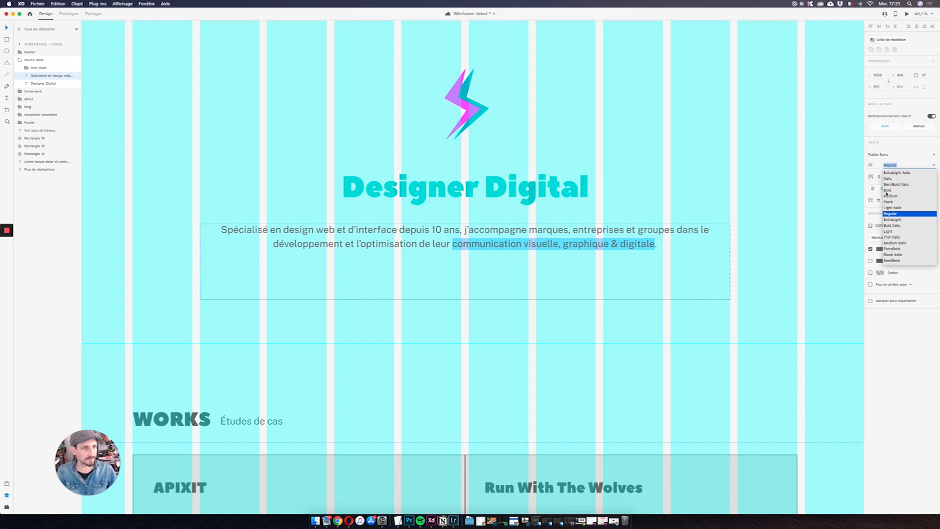
Step: Make the phrases "communication visuelle, graphique & digitale" and "design web et d'interface" bold in the intro paragraph
{"action": "left_click", "coordinate": [887, 191]}
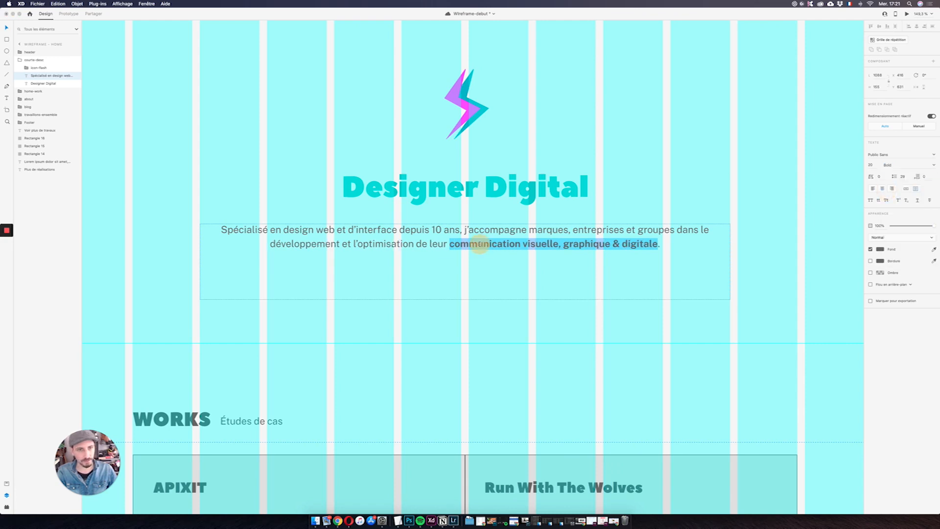
{"action": "double_click", "coordinate": [338, 230]}
{"action": "left_click_drag", "start_coordinate": [286, 230], "coordinate": [397, 230]}
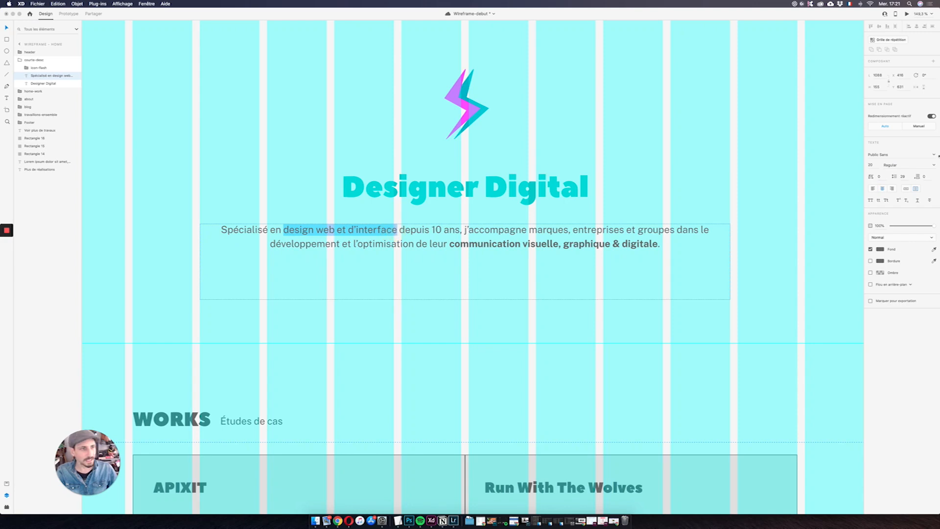
{"action": "left_click", "coordinate": [933, 165]}
{"action": "left_click", "coordinate": [894, 191]}
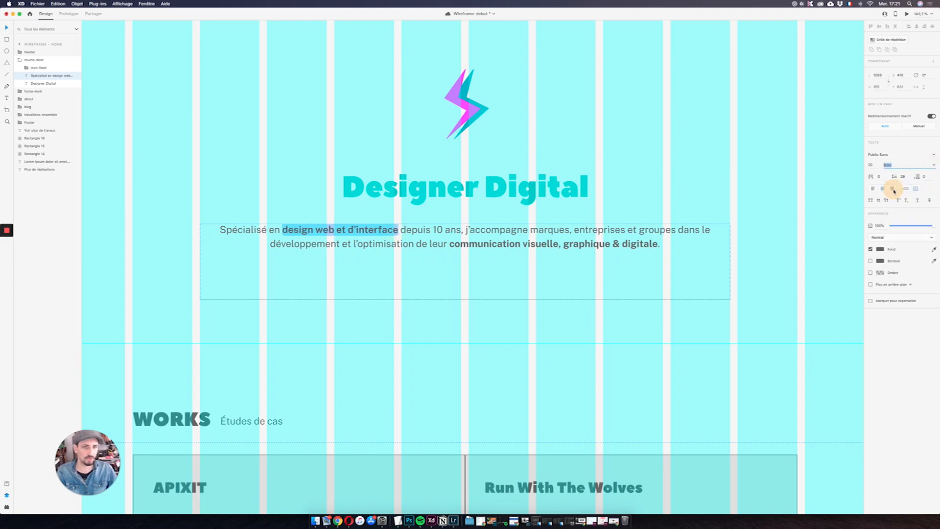
{"action": "key", "text": "Escape"}
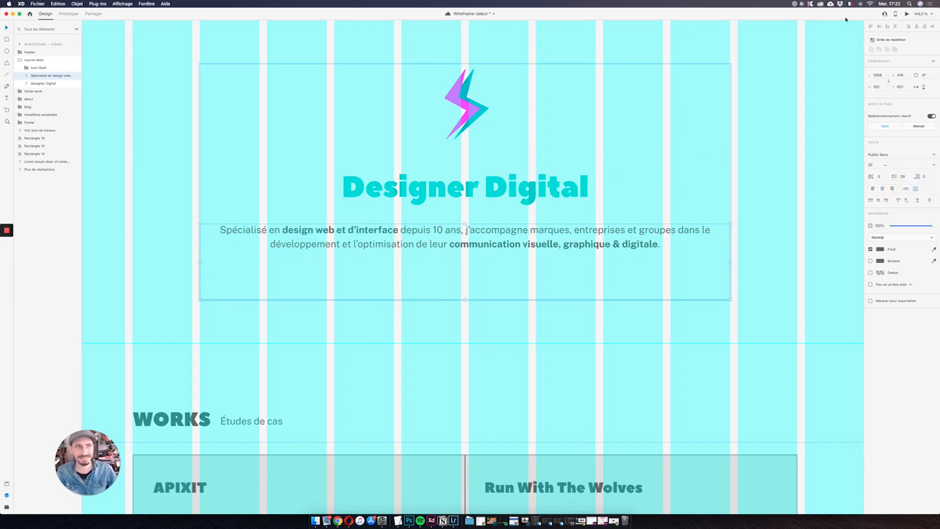
Step: Preview the home page, close the preview, and look over the Works, Plus de réalisations and About sections of the wireframe
{"action": "left_click", "coordinate": [905, 14]}
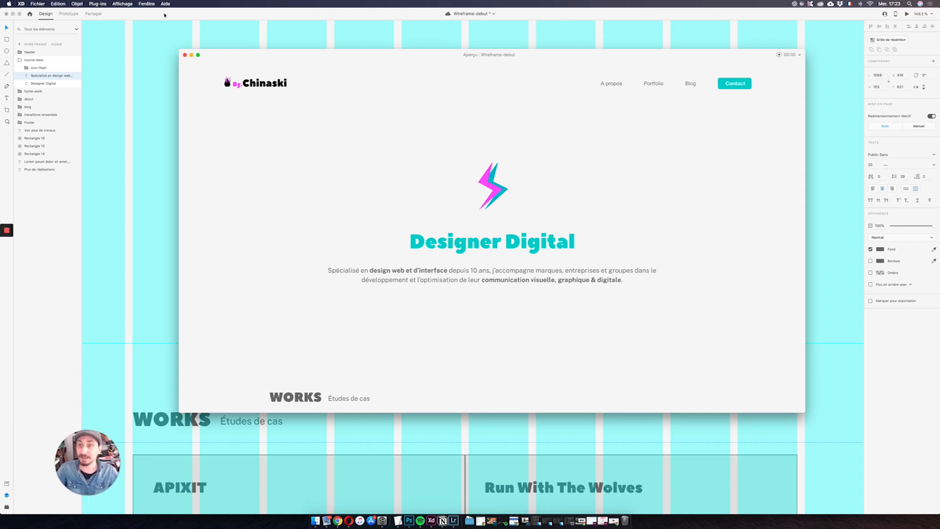
{"action": "left_click", "coordinate": [185, 55]}
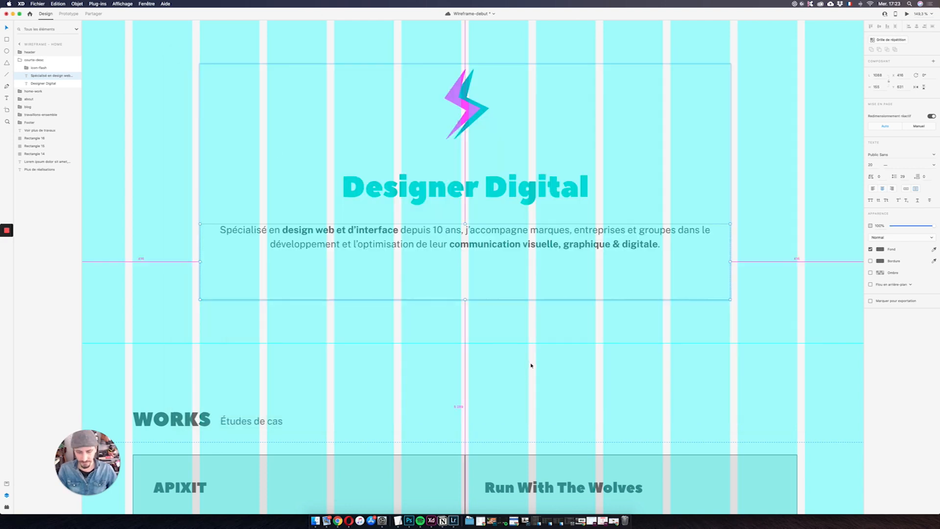
{"action": "left_click", "coordinate": [581, 373]}
{"action": "scroll", "coordinate": [581, 373], "scroll_direction": "down", "scroll_amount": 5}
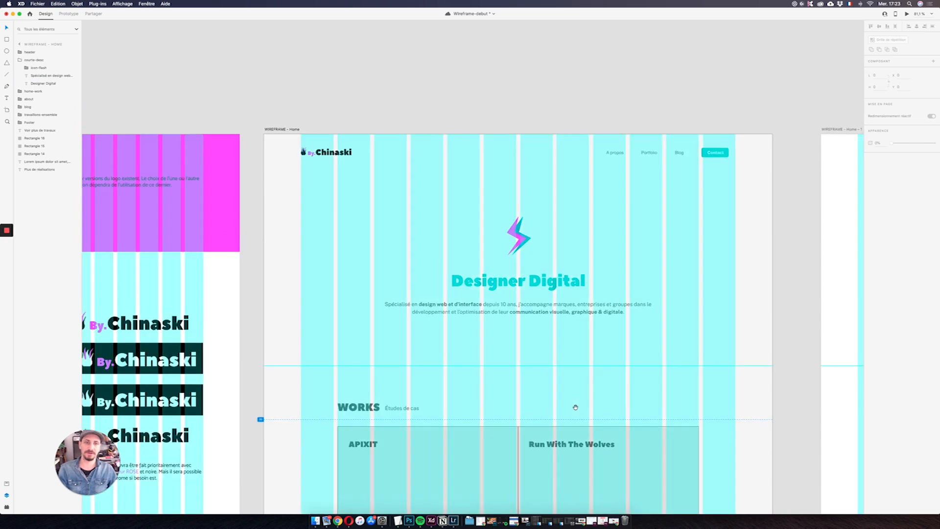
{"action": "left_click_drag", "start_coordinate": [574, 405], "coordinate": [579, 39]}
{"action": "scroll", "coordinate": [559, 223], "scroll_direction": "down", "scroll_amount": 4}
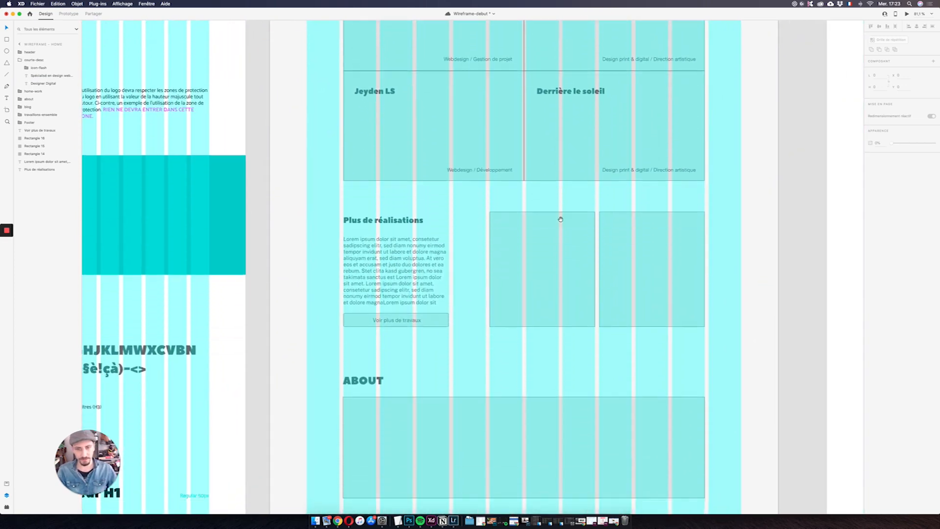
{"action": "scroll", "coordinate": [554, 217], "scroll_direction": "up", "scroll_amount": 8}
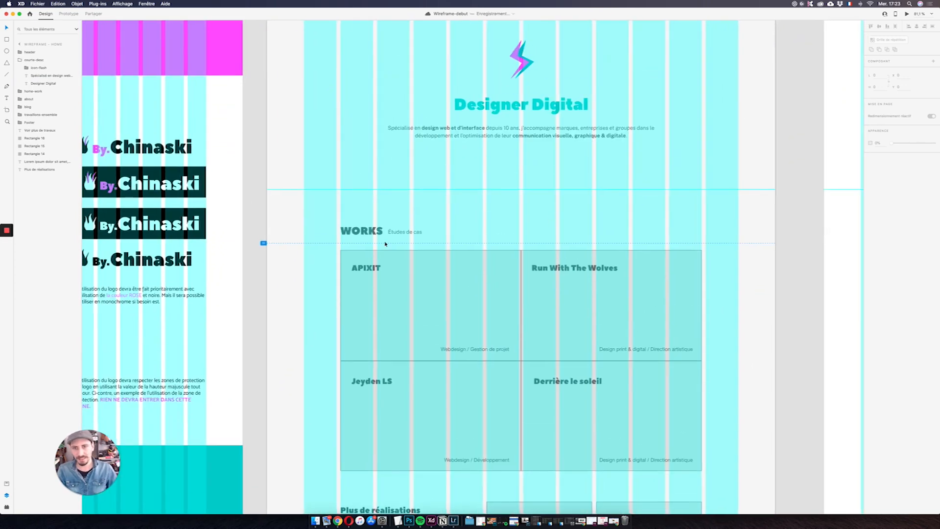
Step: Compare the WORKS heading with the Designer Digital title and set the WORKS fill to the saved pink swatch
{"action": "double_click", "coordinate": [363, 234]}
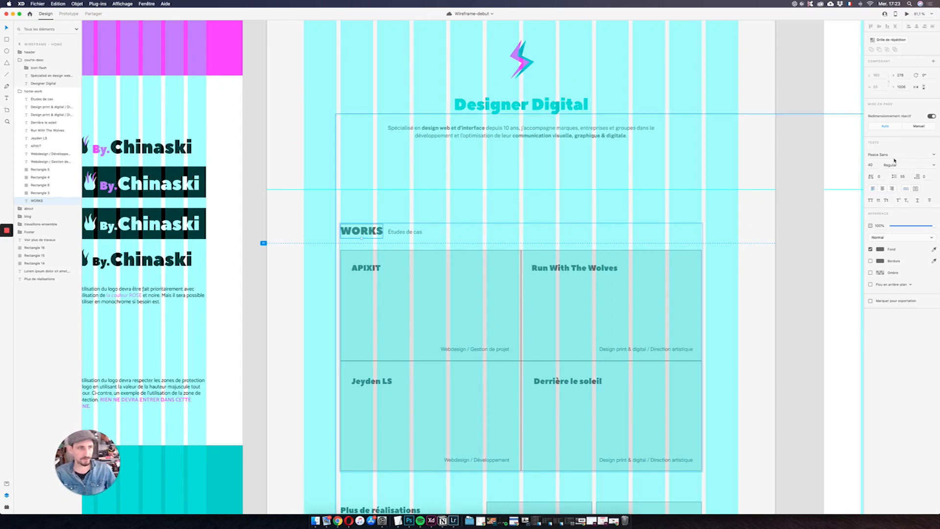
{"action": "double_click", "coordinate": [560, 105]}
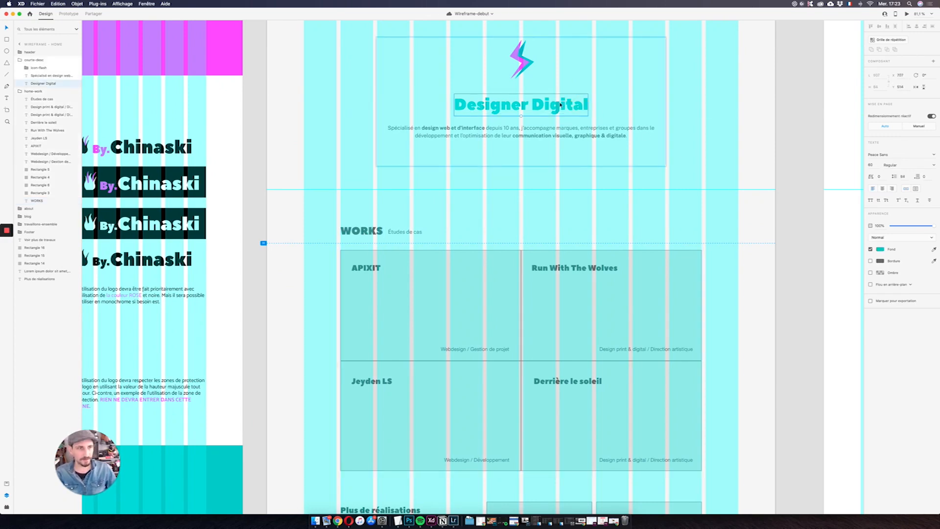
{"action": "double_click", "coordinate": [374, 231]}
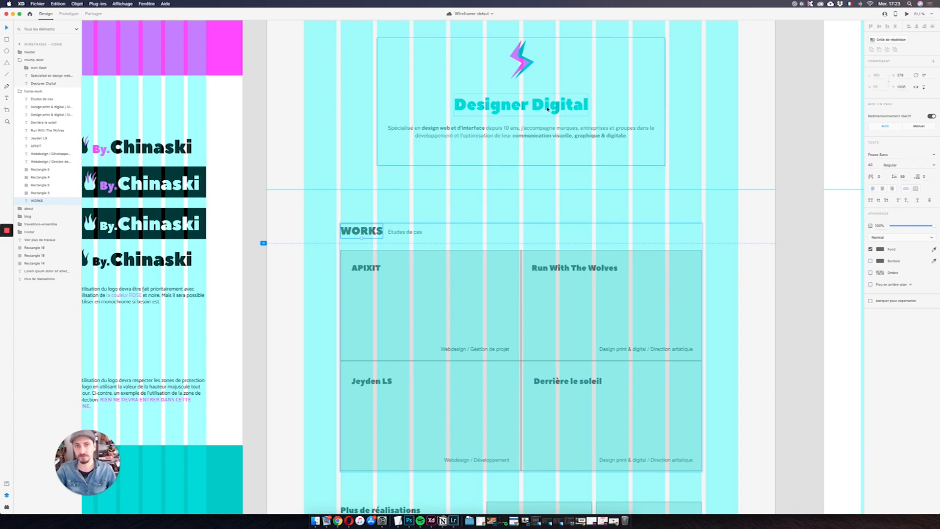
{"action": "left_click", "coordinate": [7, 483]}
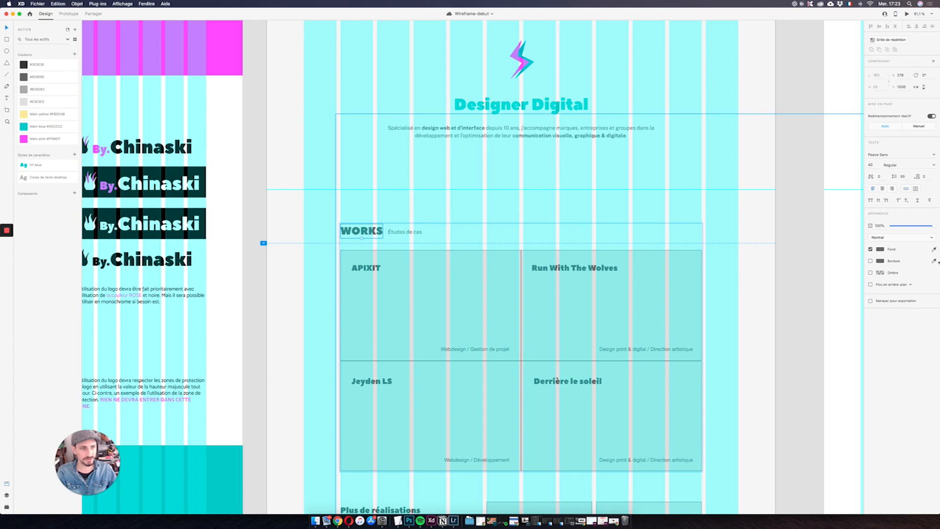
{"action": "left_click", "coordinate": [879, 249]}
{"action": "left_click", "coordinate": [822, 282]}
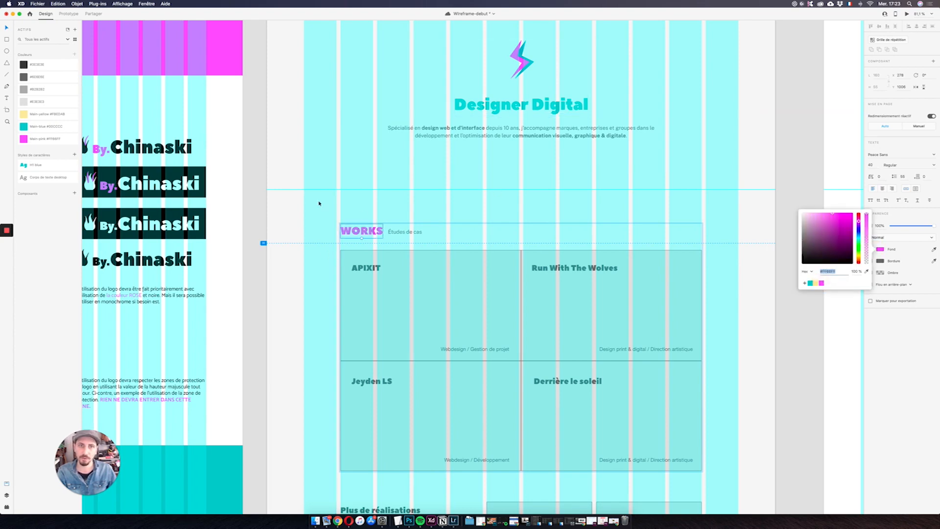
Step: Save the WORKS heading's formatting as a character style named "H2 pink"
{"action": "left_click", "coordinate": [74, 155]}
{"action": "double_click", "coordinate": [35, 167]}
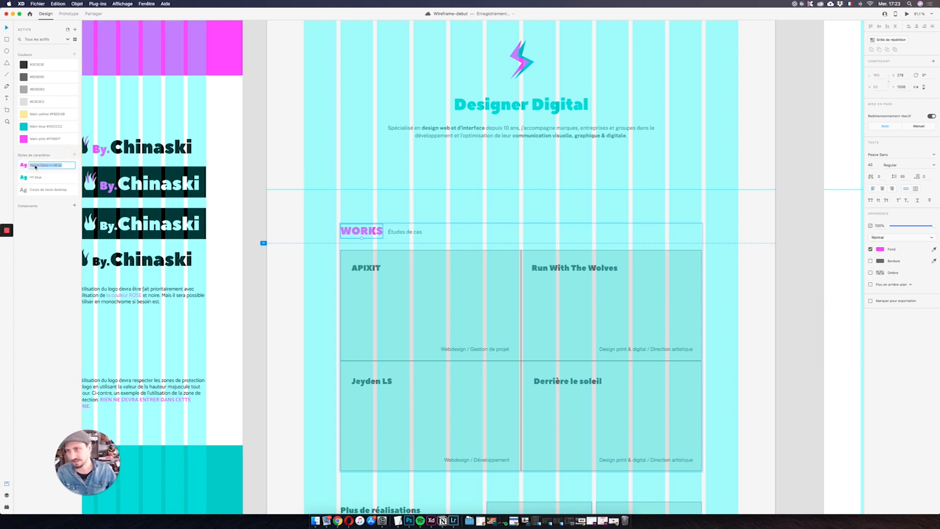
{"action": "type", "text": "H"}
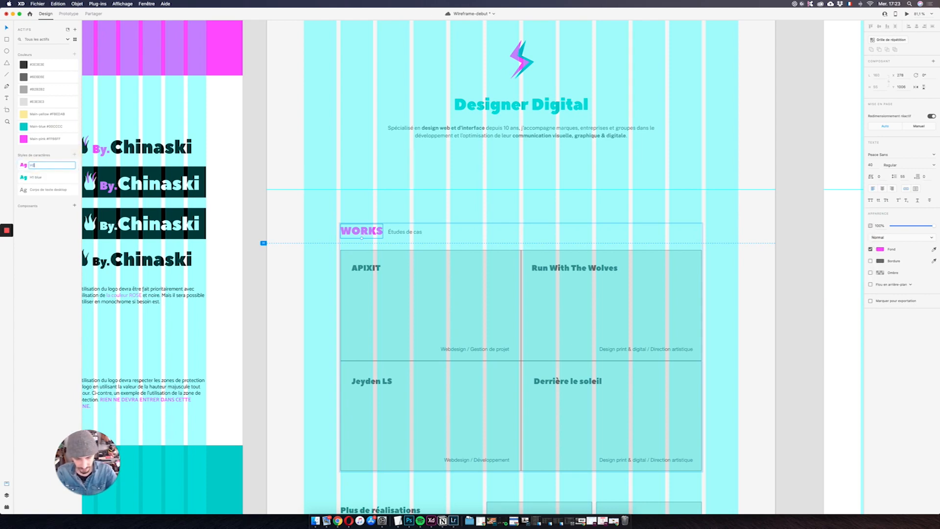
{"action": "type", "text": "2 pink"}
{"action": "key", "text": "Return"}
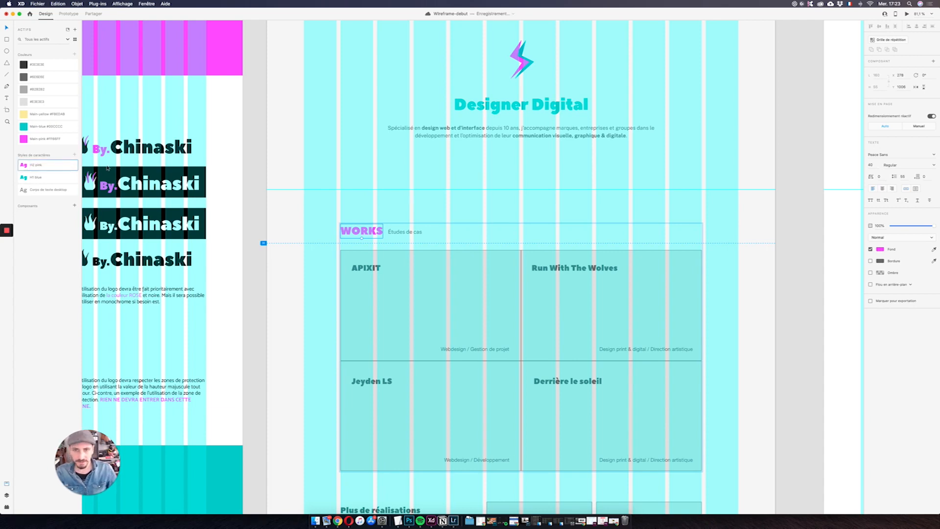
Step: Examine the prepared project texts beside the style guide and compare them with the Works section of the home wireframe
{"action": "scroll", "coordinate": [385, 234], "scroll_direction": "left", "scroll_amount": 10}
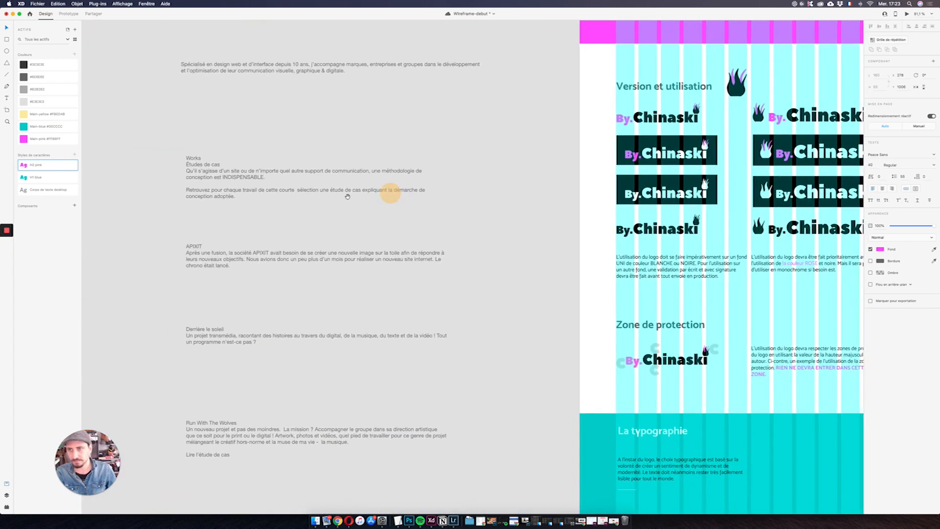
{"action": "mouse_move", "coordinate": [938, 253]}
{"action": "left_mouse_down"}
{"action": "mouse_move", "coordinate": [915, 253]}
{"action": "mouse_move", "coordinate": [938, 253]}
{"action": "left_mouse_up"}
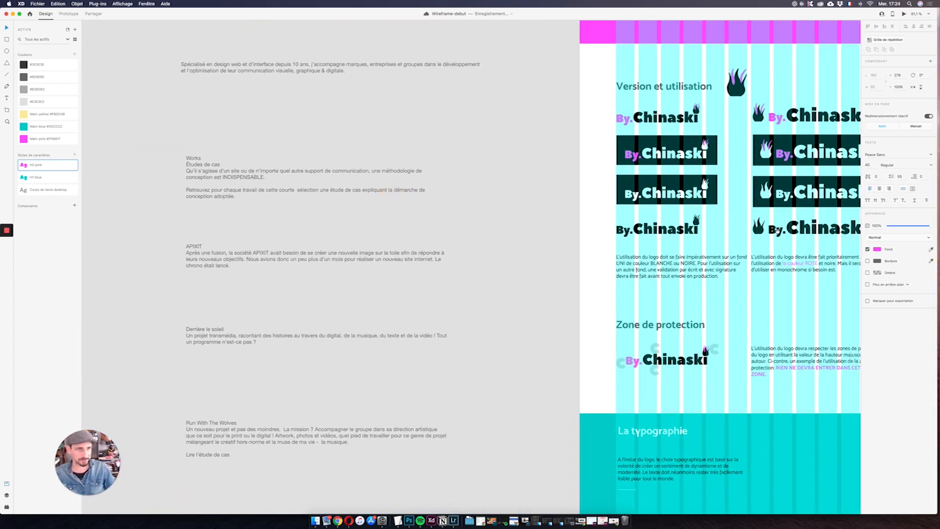
{"action": "scroll", "coordinate": [436, 236], "scroll_direction": "right", "scroll_amount": 15}
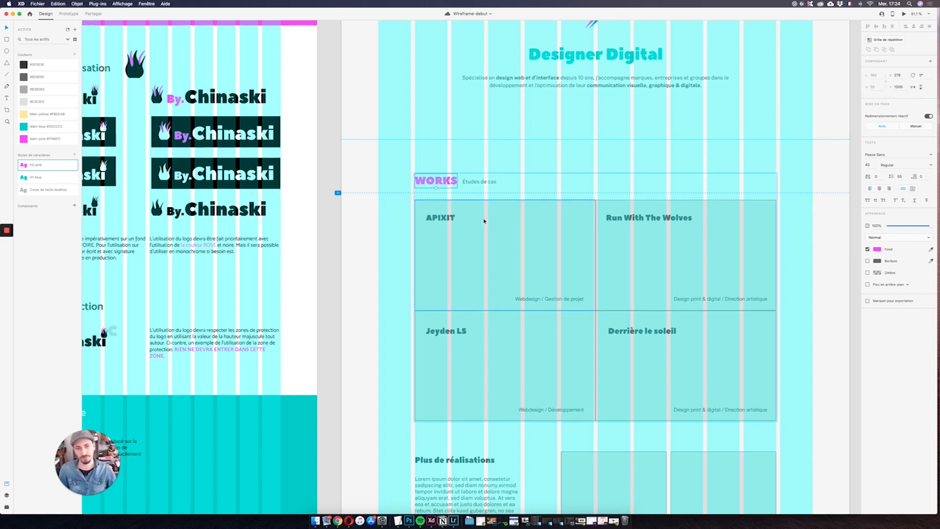
{"action": "scroll", "coordinate": [485, 219], "scroll_direction": "down", "scroll_amount": 5}
{"action": "scroll", "coordinate": [484, 221], "scroll_direction": "down", "scroll_amount": 5}
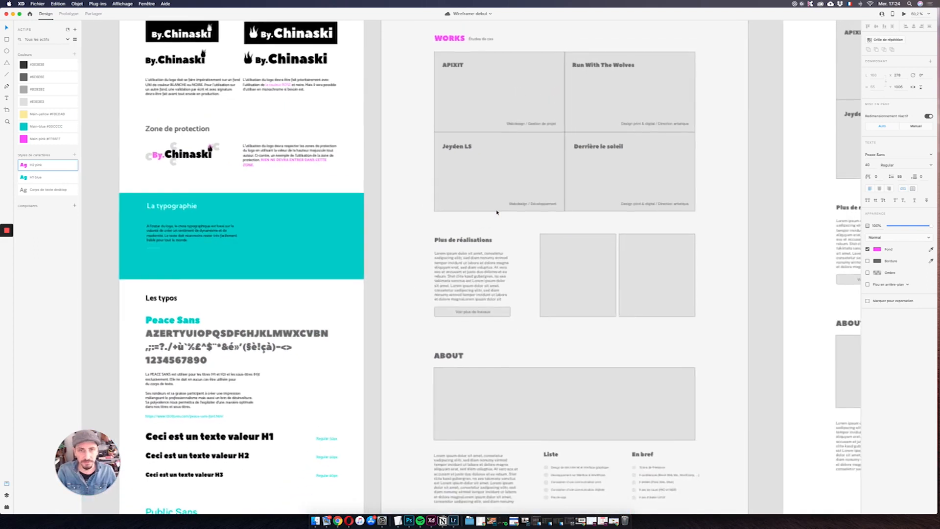
{"action": "scroll", "coordinate": [529, 159], "scroll_direction": "up", "scroll_amount": 3}
{"action": "scroll", "coordinate": [483, 271], "scroll_direction": "up", "scroll_amount": 3}
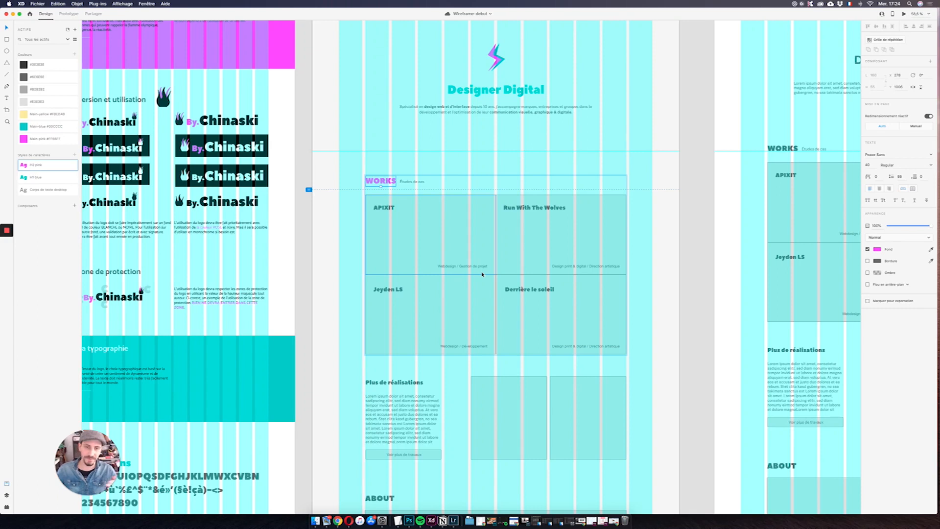
Step: Move the WORKS text layer to the top of the home-work group, above "Études de cas"
{"action": "left_click", "coordinate": [466, 233]}
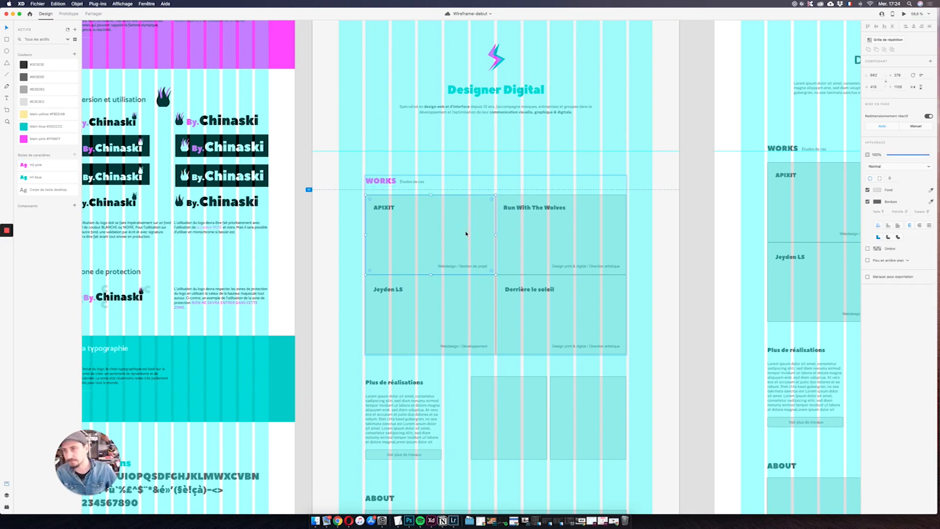
{"action": "left_click", "coordinate": [9, 495]}
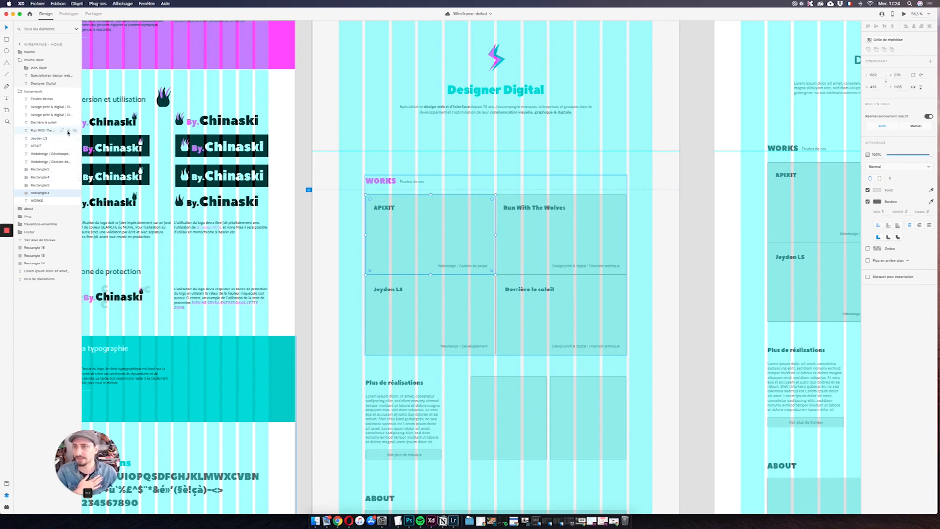
{"action": "left_click_drag", "start_coordinate": [36, 200], "coordinate": [37, 97]}
Step: Save the document and move the four project cards with their titles and captions down about 90 px, leaving out "Études de cas"
{"action": "left_click", "coordinate": [43, 107]}
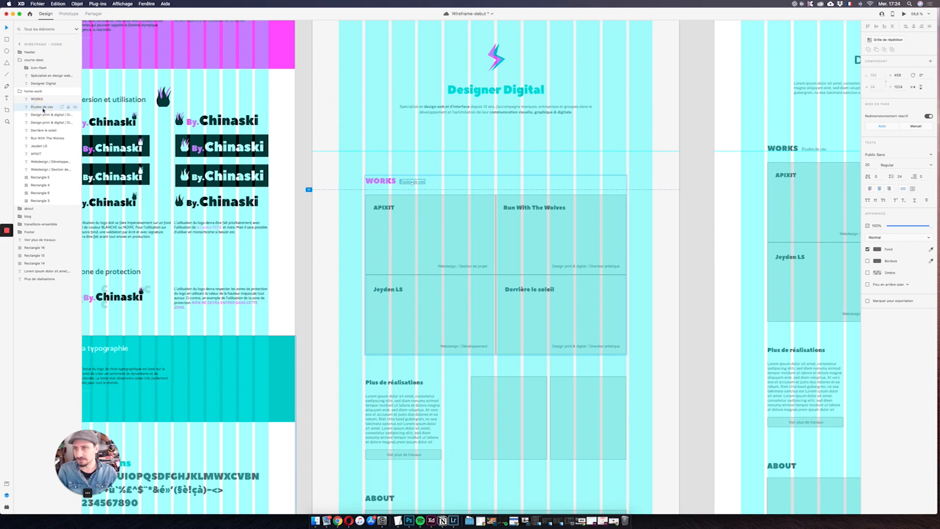
{"action": "left_click", "coordinate": [43, 201], "text": "shift"}
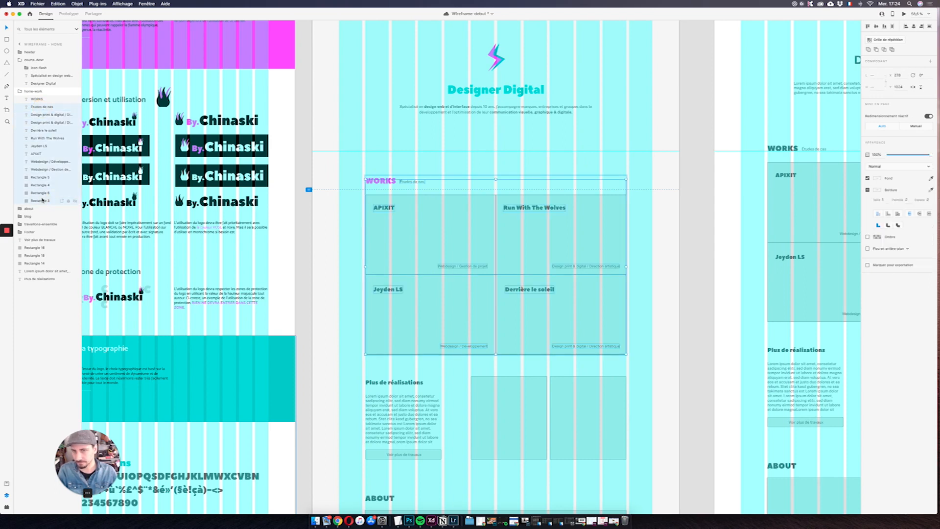
{"action": "key", "text": "super+s"}
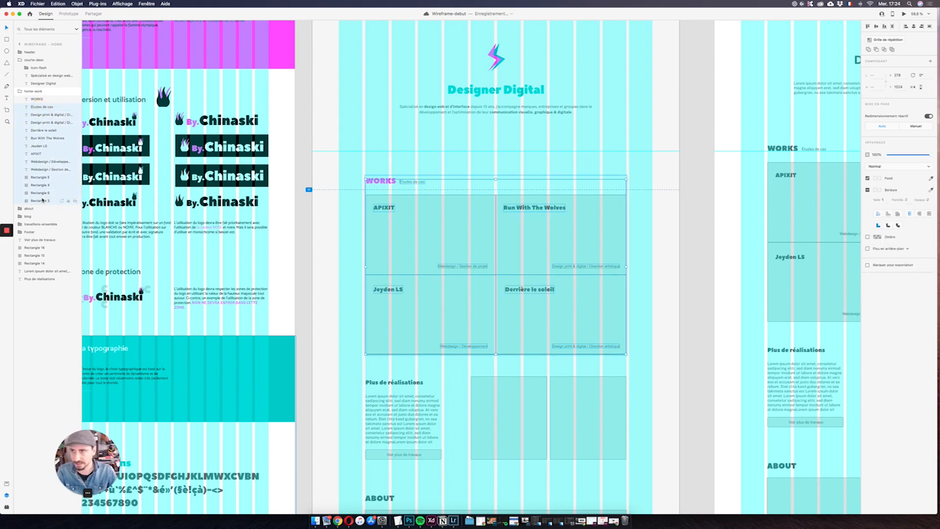
{"action": "left_click", "coordinate": [44, 107], "text": "super"}
{"action": "key", "text": "shift+Down"}
{"action": "key", "text": "shift+Down"}
{"action": "key", "text": "shift+Down"}
{"action": "key", "text": "shift+Down"}
{"action": "key", "text": "shift+Down"}
{"action": "key", "text": "shift+Down"}
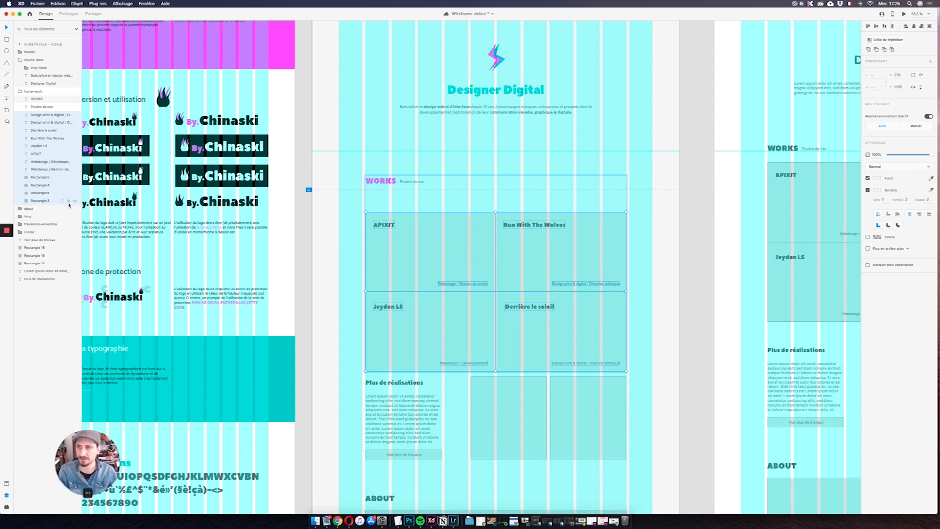
Step: Try selecting the project card layers as a range and excluding individual text layers from that selection
{"action": "left_click", "coordinate": [48, 200]}
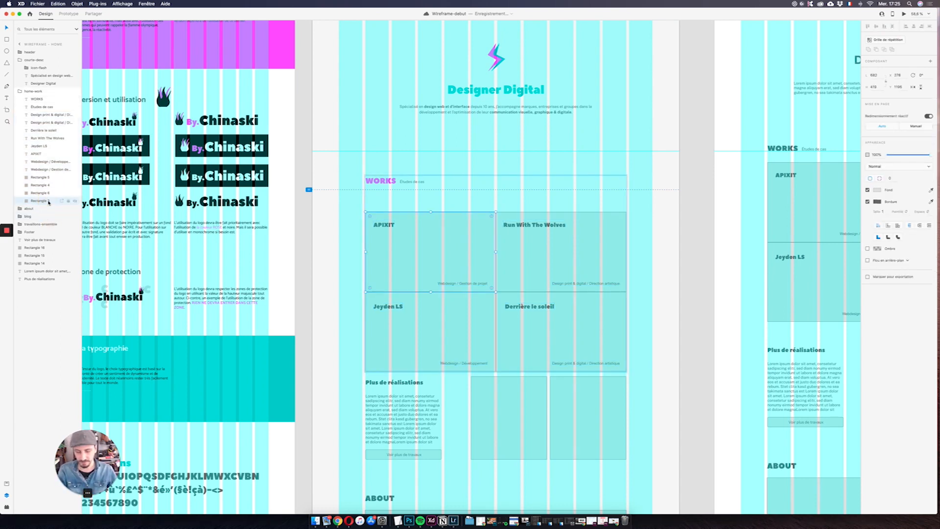
{"action": "left_click", "coordinate": [40, 116], "text": "shift"}
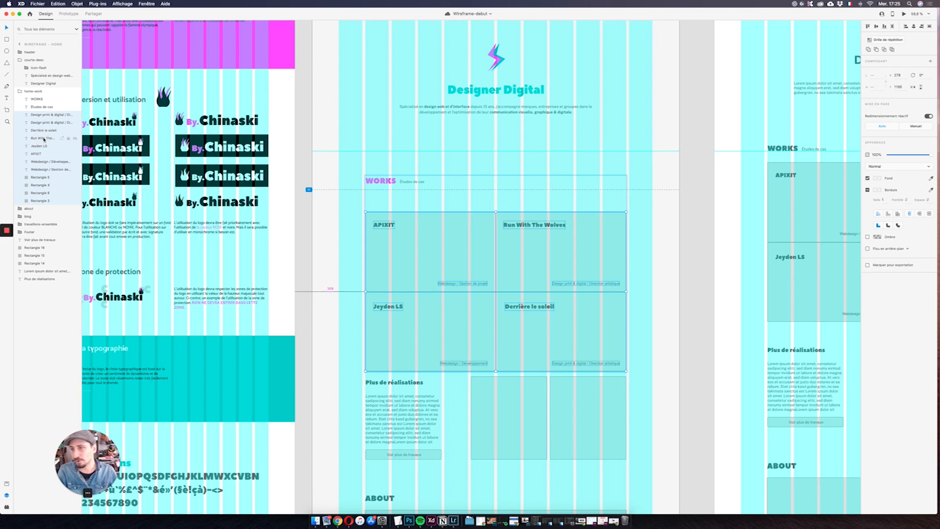
{"action": "left_click", "coordinate": [44, 139]}
{"action": "left_click", "coordinate": [45, 161]}
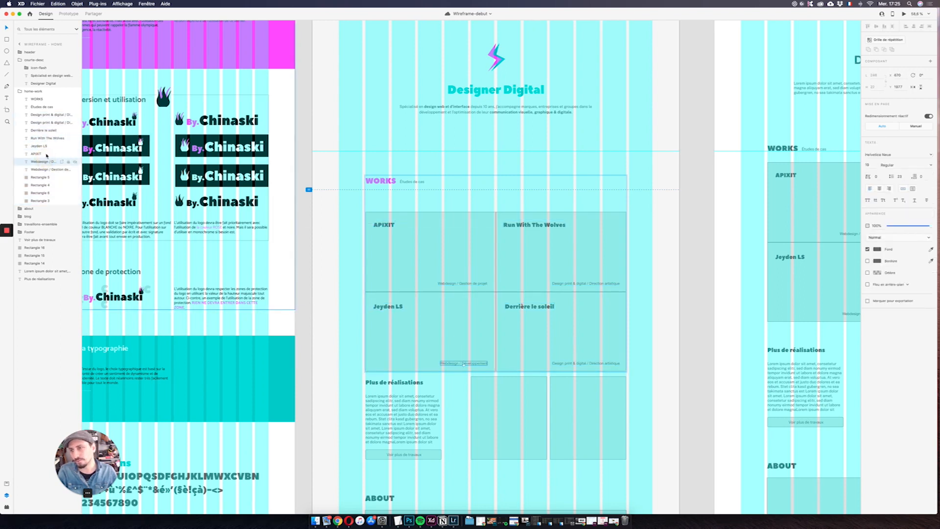
{"action": "left_click", "coordinate": [41, 116], "text": "shift"}
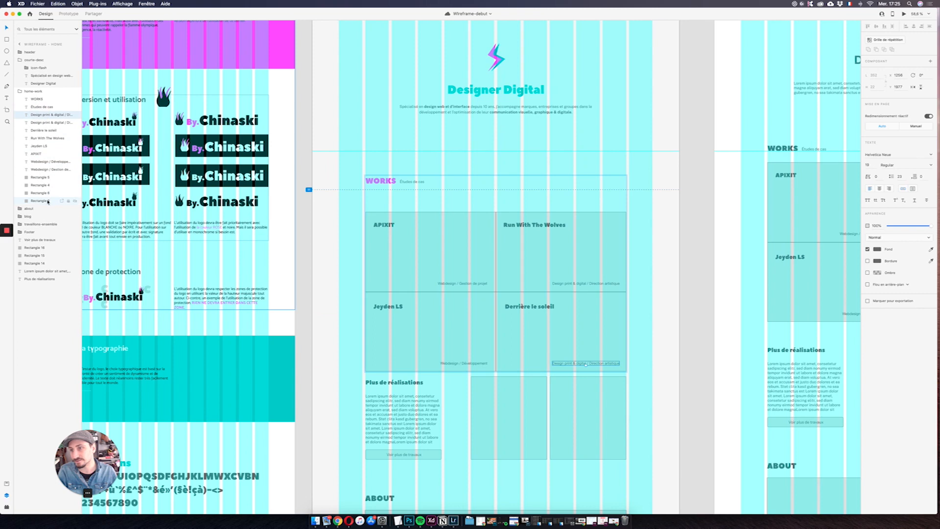
{"action": "left_click", "coordinate": [41, 117], "text": "super"}
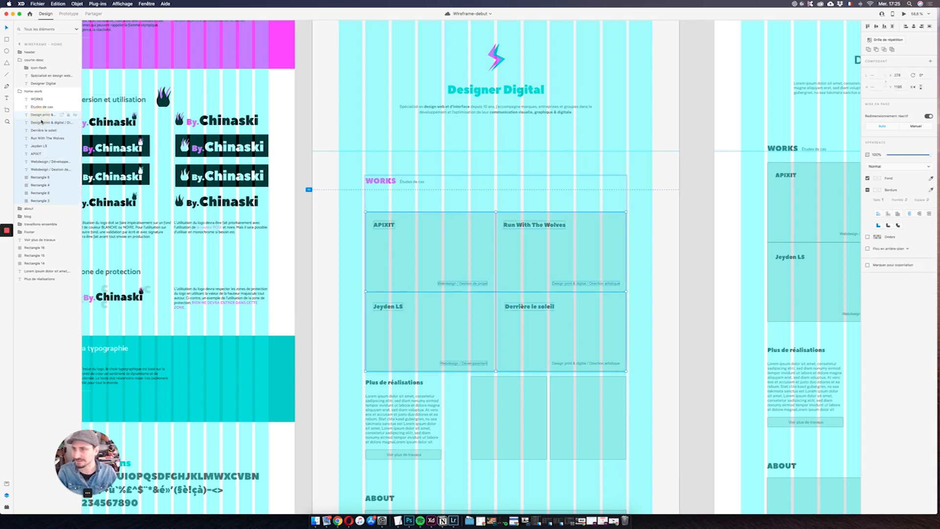
{"action": "left_click", "coordinate": [44, 169], "text": "super"}
{"action": "left_click", "coordinate": [49, 140], "text": "super"}
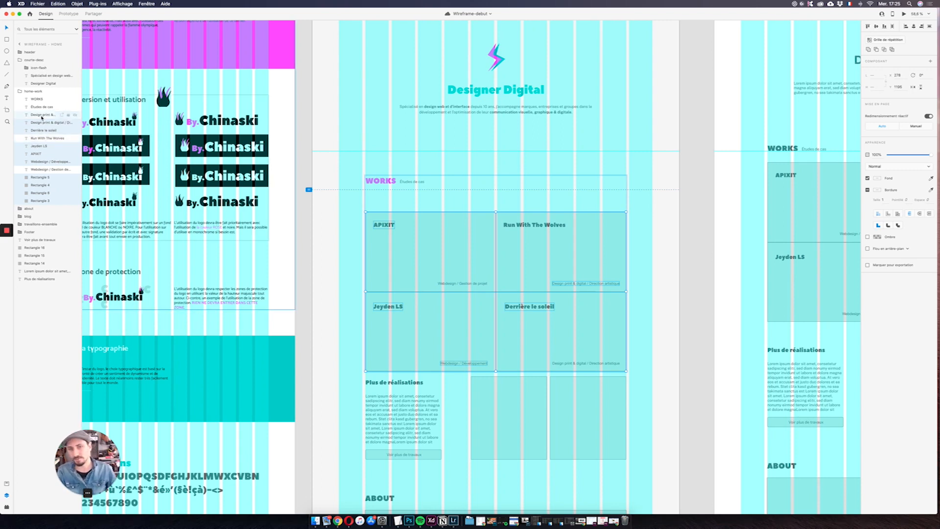
{"action": "left_click", "coordinate": [478, 195]}
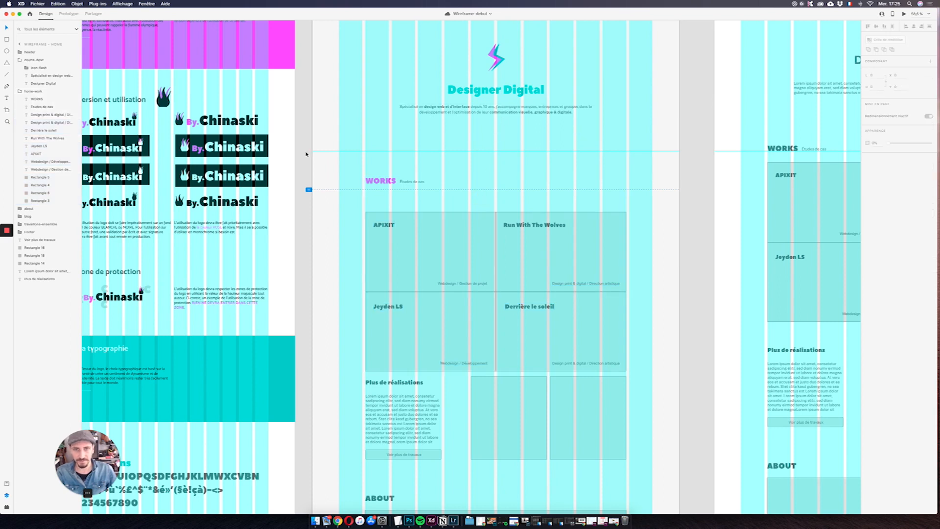
Step: Copy the two paragraphs below "Études de cas" from the prepared Works text, leaving the source text intact
{"action": "scroll", "coordinate": [499, 136], "scroll_direction": "left", "scroll_amount": 10}
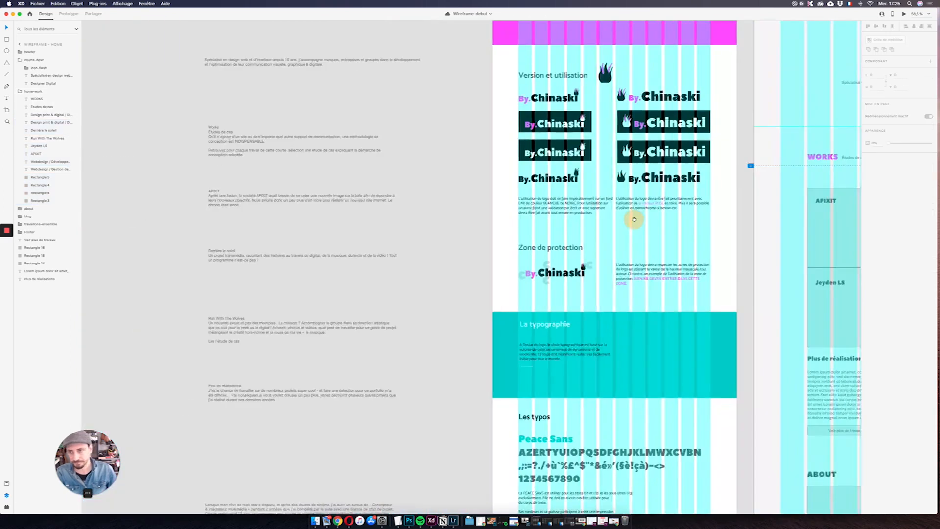
{"action": "double_click", "coordinate": [240, 140]}
{"action": "left_click_drag", "start_coordinate": [266, 141], "coordinate": [201, 137]}
{"action": "key", "text": "super+c"}
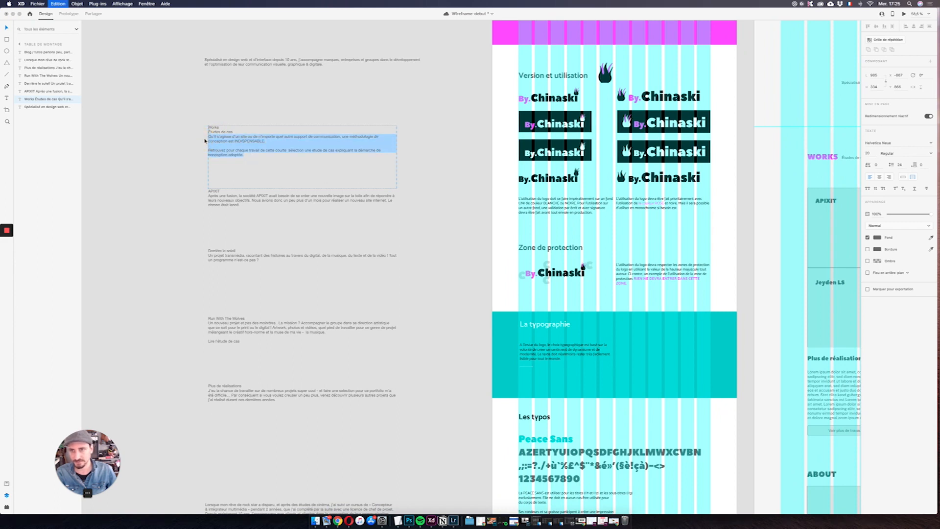
{"action": "key", "text": "BackSpace"}
{"action": "key", "text": "Escape"}
{"action": "key", "text": "super+z"}
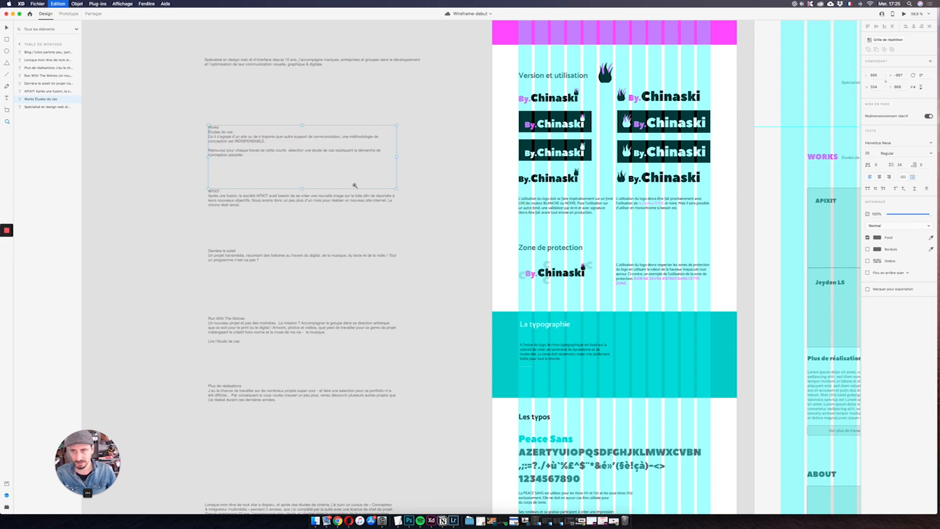
Step: Paste the copied paragraphs into the home wireframe and fit their text box under the WORKS title, as wide as the APIXIT card
{"action": "left_click", "coordinate": [519, 215], "text": "super"}
{"action": "left_click_drag", "start_coordinate": [612, 221], "coordinate": [88, 268]}
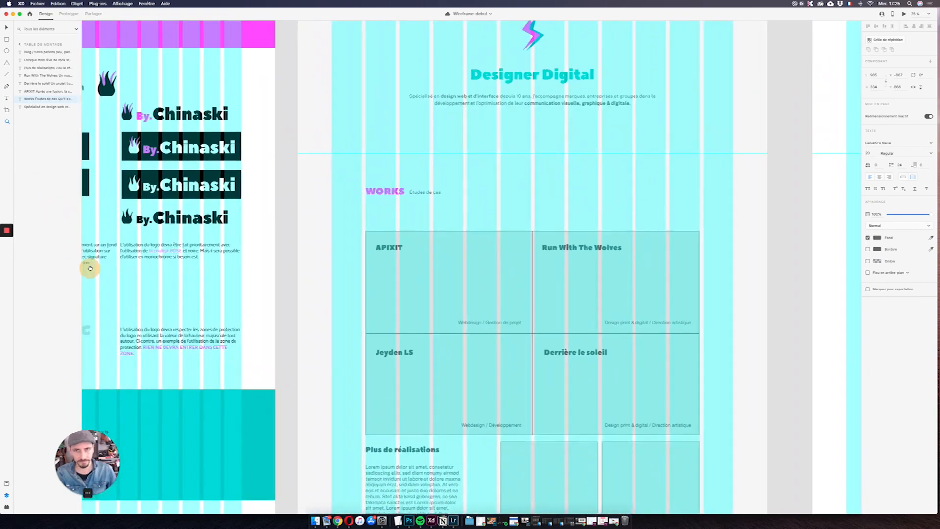
{"action": "left_click", "coordinate": [567, 102]}
{"action": "key", "text": "super+shift+apostrophe"}
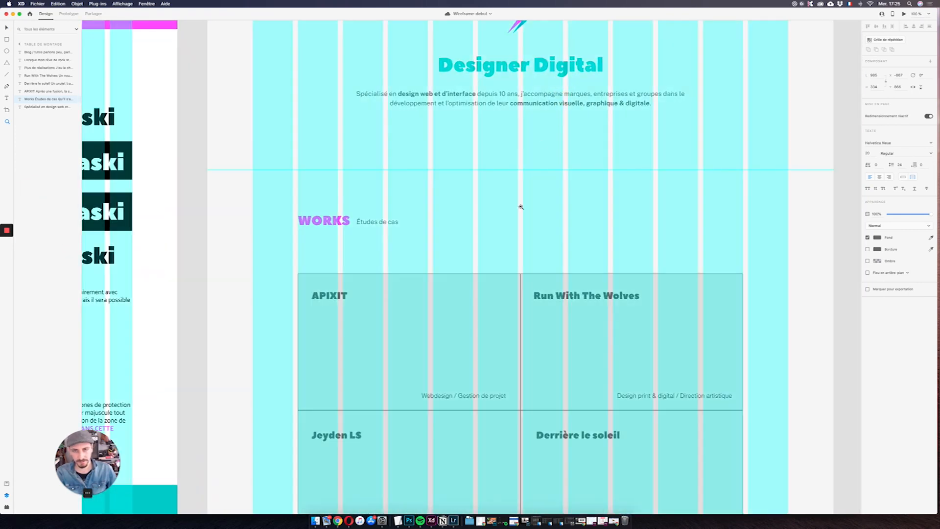
{"action": "key", "text": "super+v"}
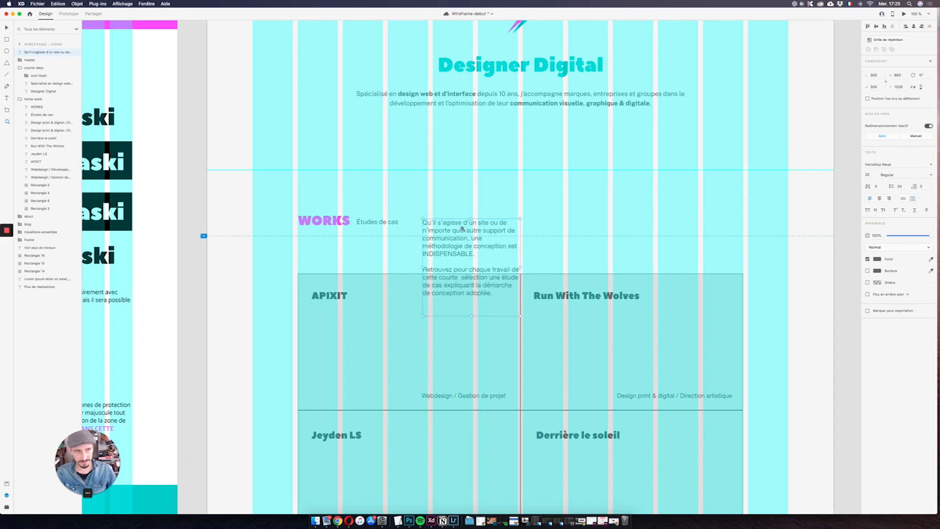
{"action": "scroll", "coordinate": [471, 238], "scroll_direction": "down", "scroll_amount": 5}
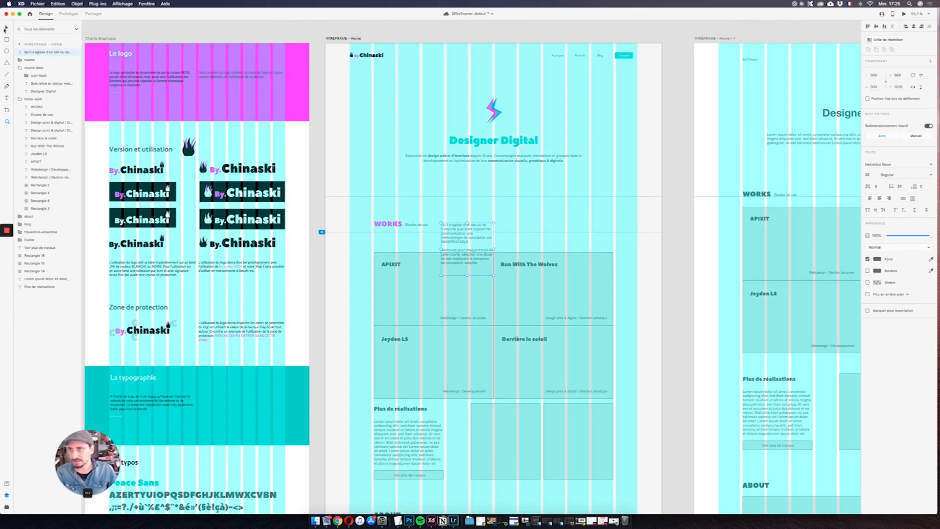
{"action": "left_click_drag", "start_coordinate": [452, 238], "coordinate": [494, 236]}
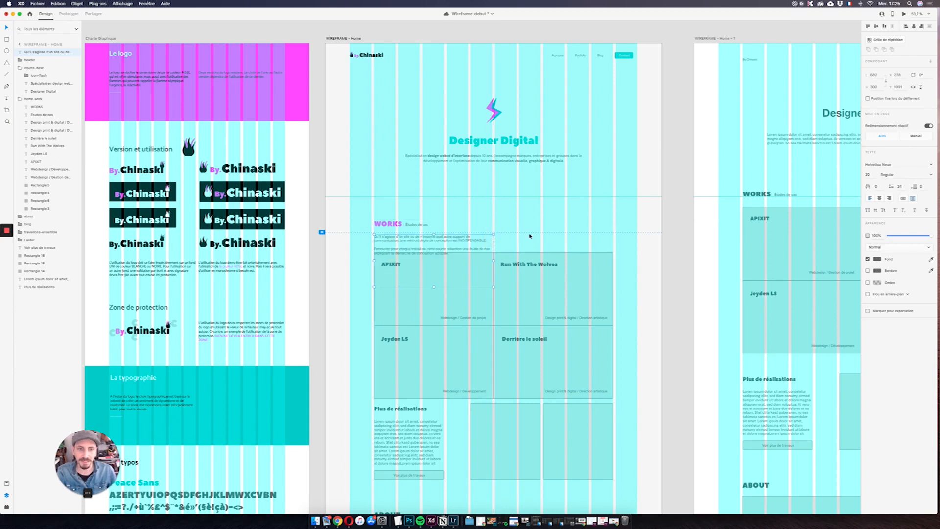
Step: Preview the home page down to the Works section, save the document and close the preview
{"action": "left_click", "coordinate": [904, 14]}
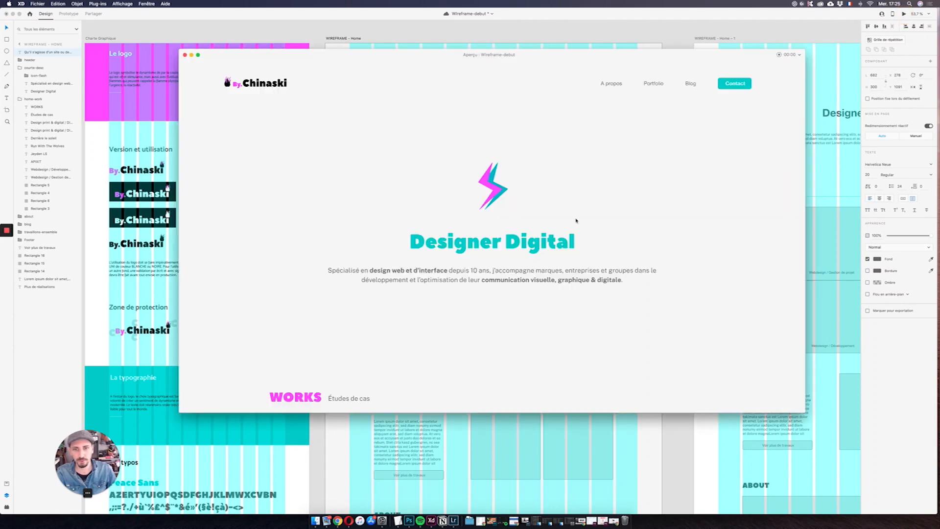
{"action": "scroll", "coordinate": [489, 220], "scroll_direction": "down", "scroll_amount": 5}
{"action": "key", "text": "super+s"}
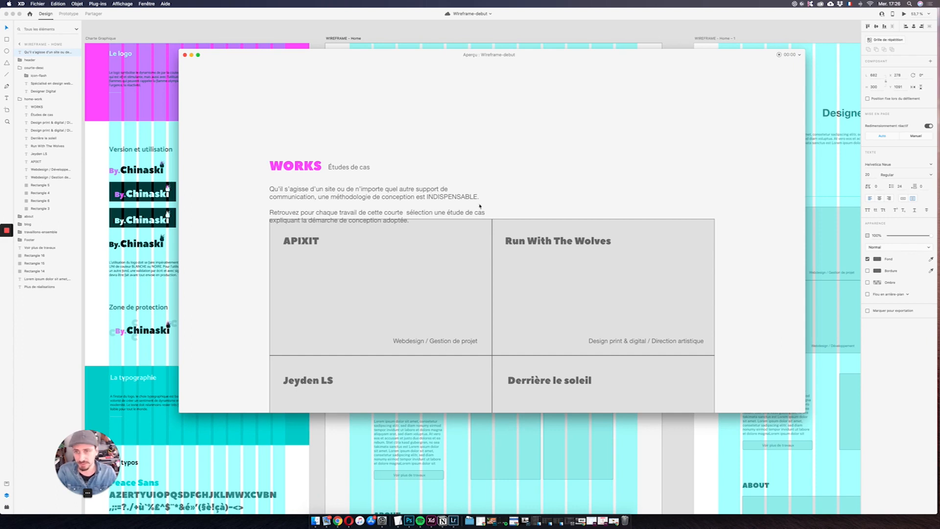
{"action": "left_click", "coordinate": [185, 55]}
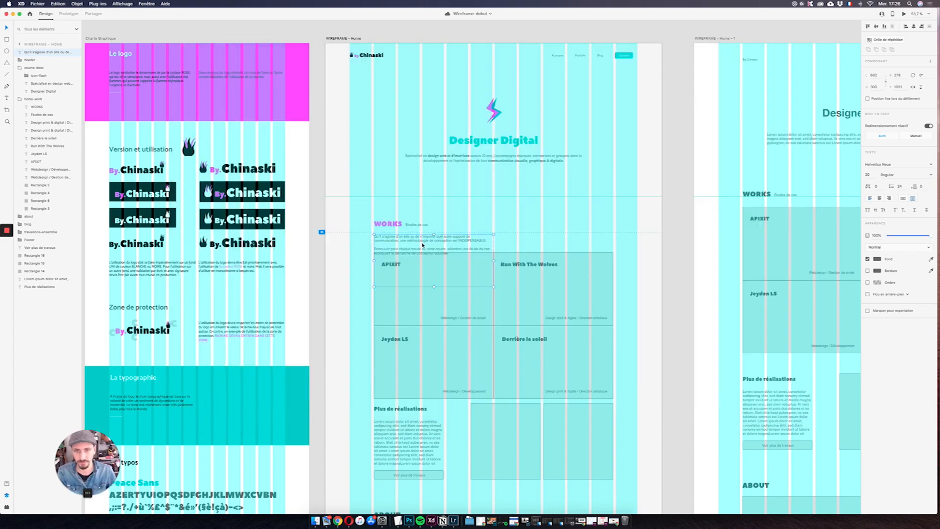
Step: Apply the "Corps de texte desktop" character style to the pasted Works paragraphs and save the document
{"action": "left_click", "coordinate": [7, 483]}
{"action": "left_click", "coordinate": [42, 192]}
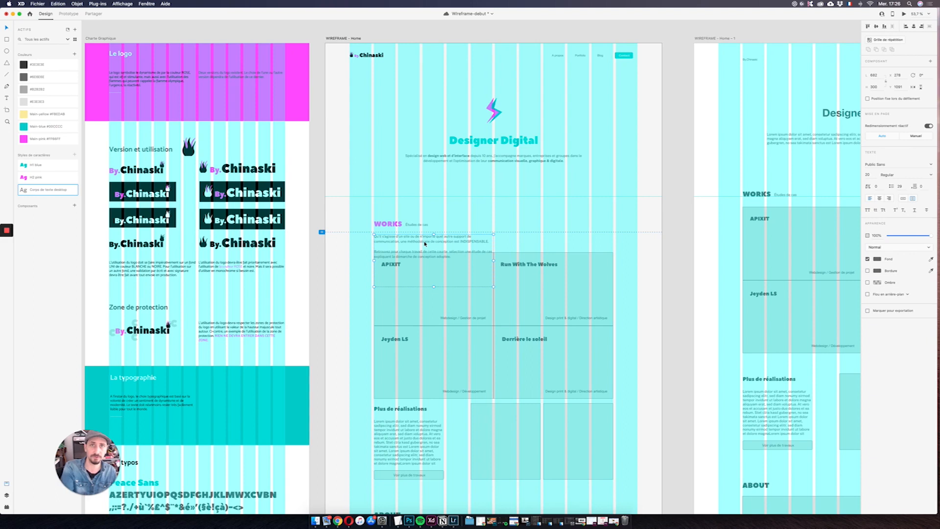
{"action": "key", "text": "super+s"}
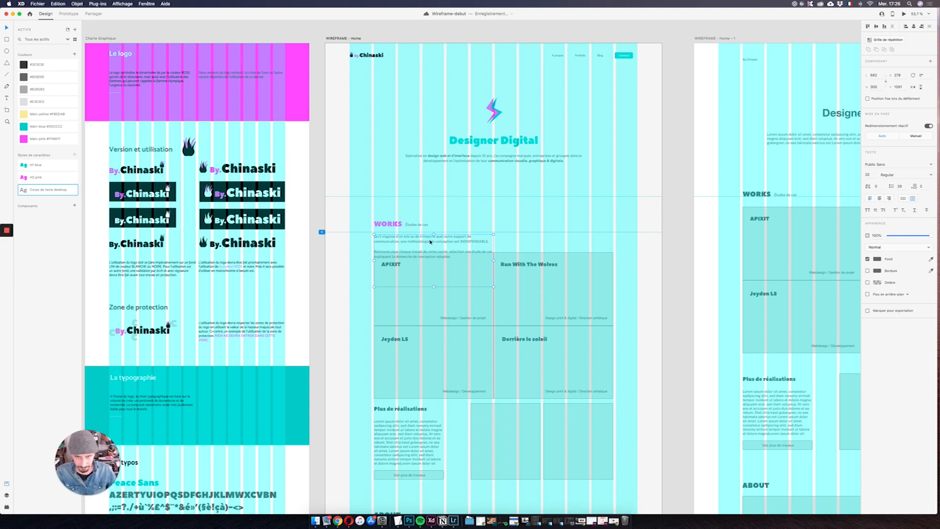
Step: Remove the blank line between the two paragraphs under the WORKS title
{"action": "scroll", "coordinate": [430, 241], "scroll_direction": "up", "scroll_amount": 5}
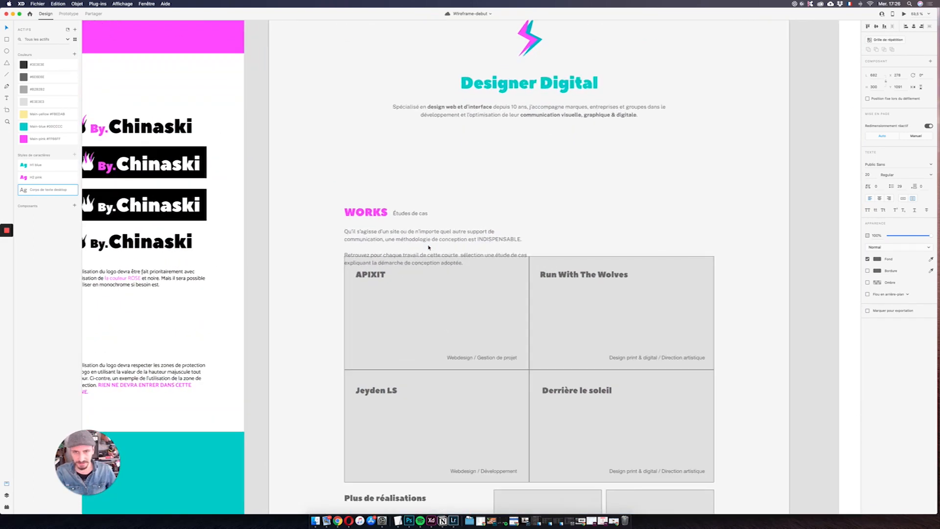
{"action": "scroll", "coordinate": [428, 247], "scroll_direction": "up", "scroll_amount": 2}
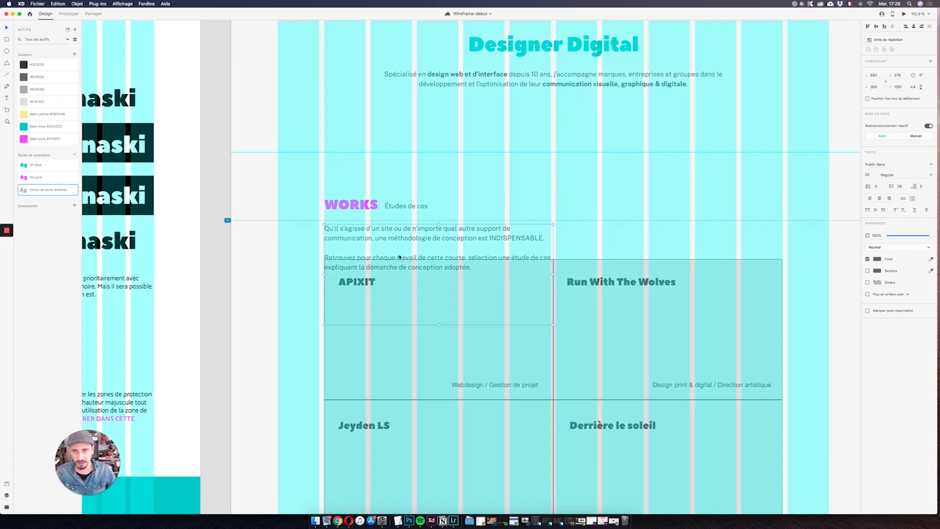
{"action": "double_click", "coordinate": [410, 254]}
{"action": "left_click", "coordinate": [386, 246]}
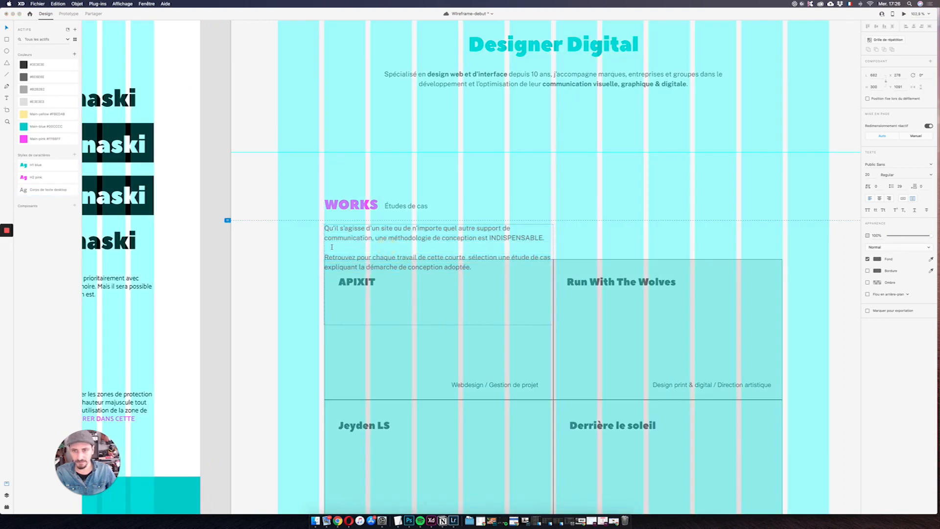
{"action": "key", "text": "BackSpace"}
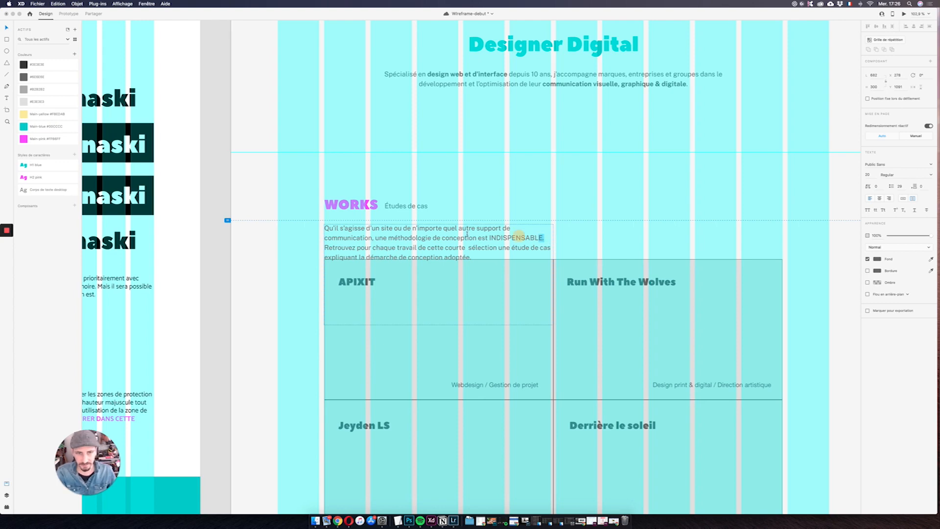
Step: Set the first Works paragraph, from "Qu'il s'agisse" to "INDISPENSABLE.", to the Bold weight
{"action": "left_click", "coordinate": [324, 227], "text": "shift"}
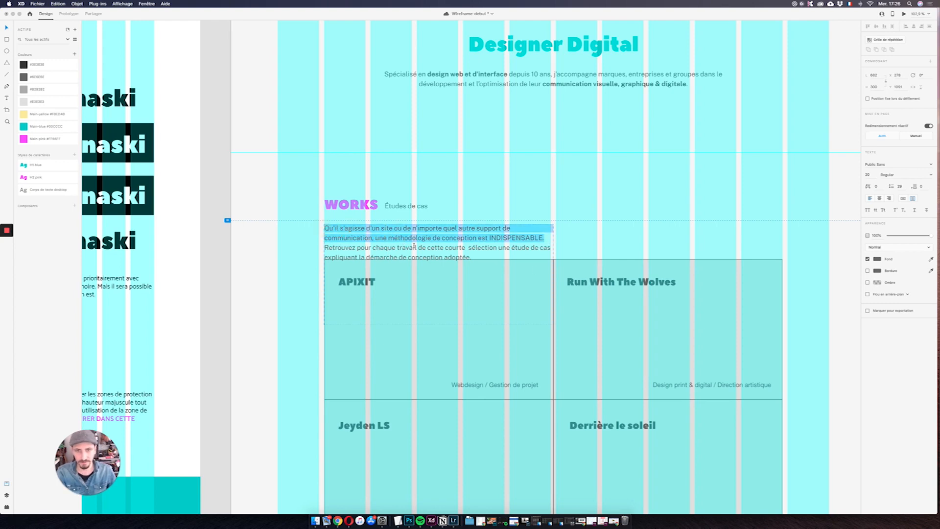
{"action": "left_click", "coordinate": [931, 176]}
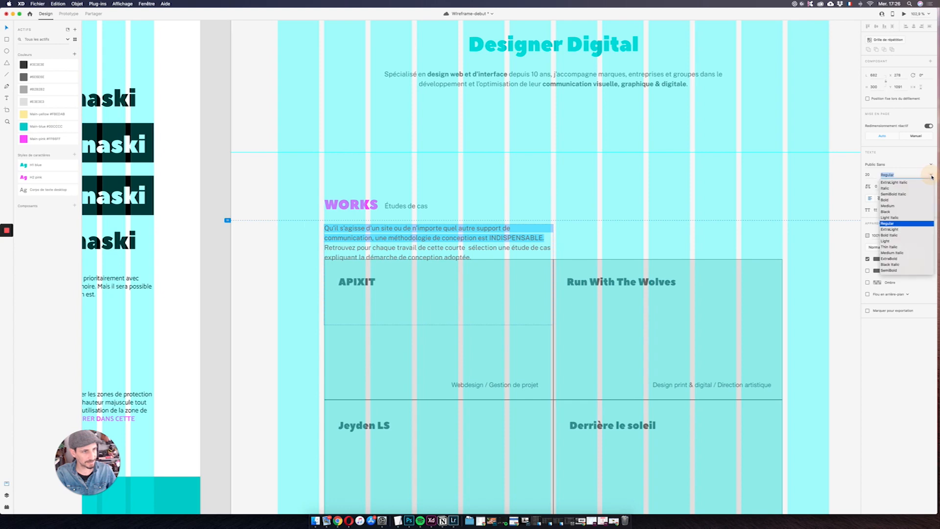
{"action": "left_click", "coordinate": [886, 201]}
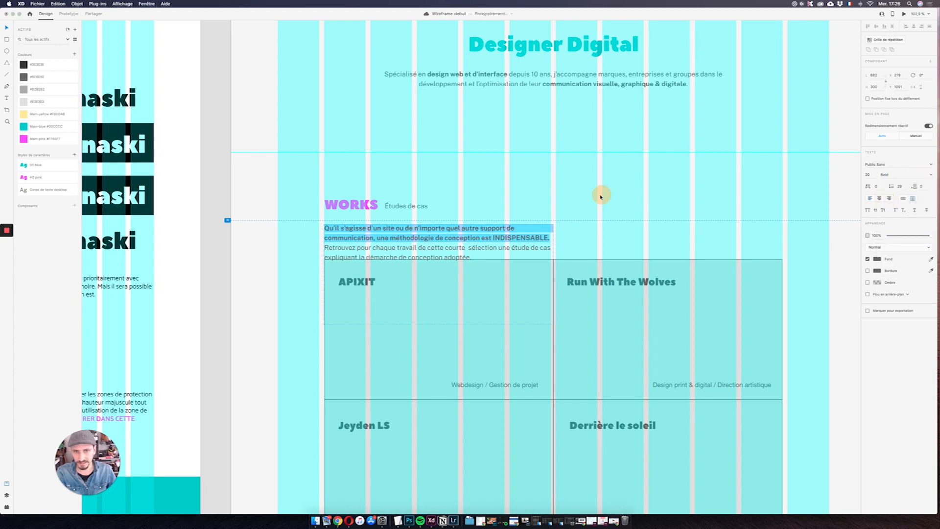
{"action": "key", "text": "Escape"}
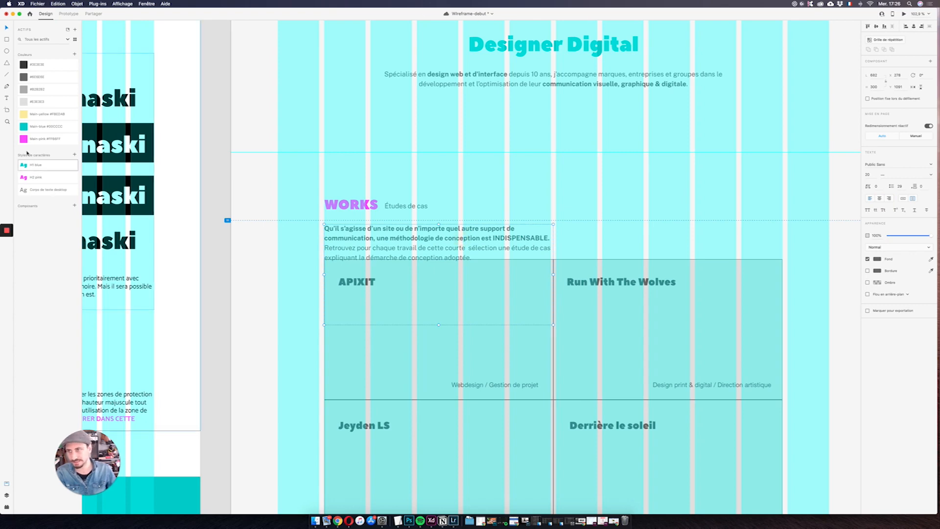
Step: Create a bold character style from the Works text, place it above "Corps de texte desktop" and name it "Corps de texte gras Desktop"
{"action": "left_click", "coordinate": [74, 154]}
{"action": "left_click_drag", "start_coordinate": [41, 166], "coordinate": [35, 193]}
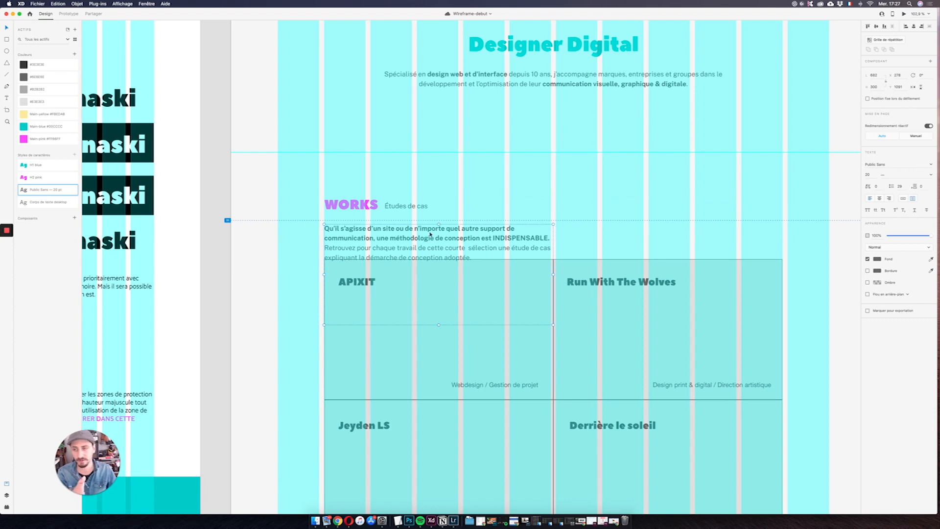
{"action": "left_click", "coordinate": [41, 189]}
{"action": "double_click", "coordinate": [48, 189]}
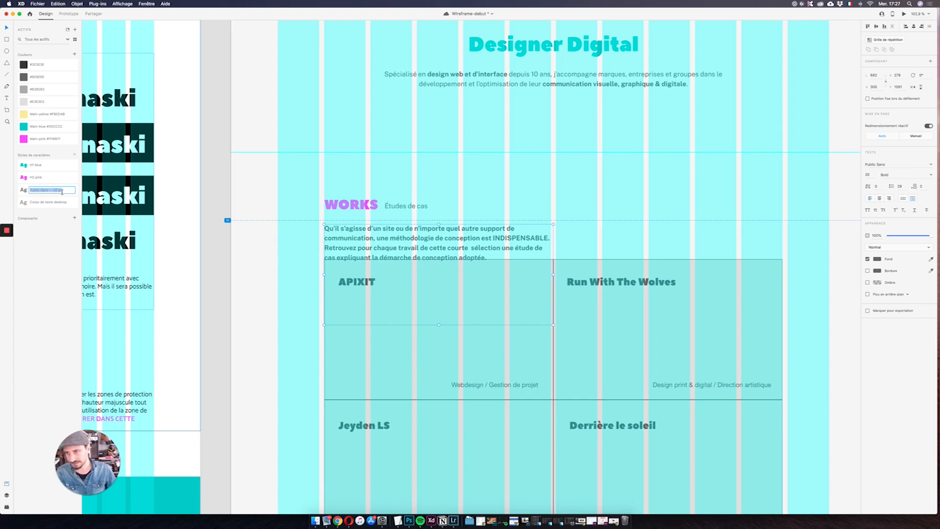
{"action": "type", "text": "Corps de"}
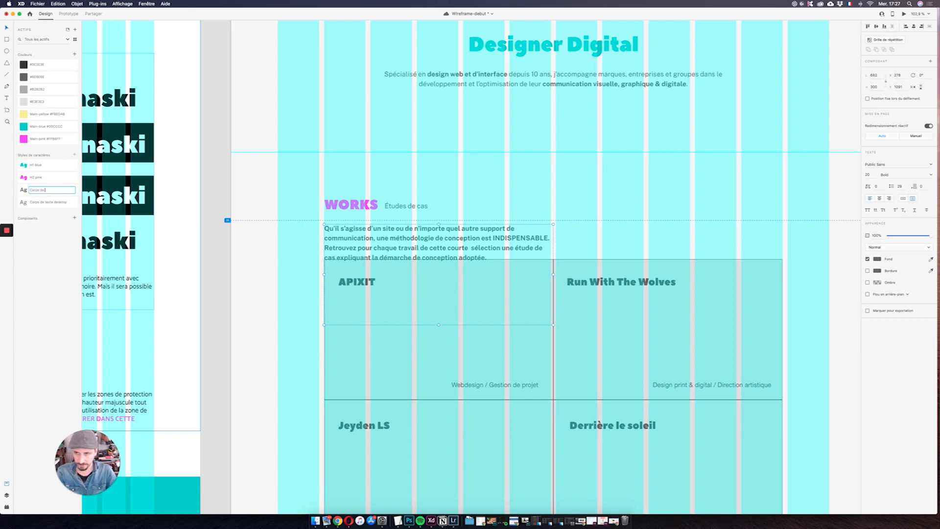
{"action": "type", "text": " texte gras"}
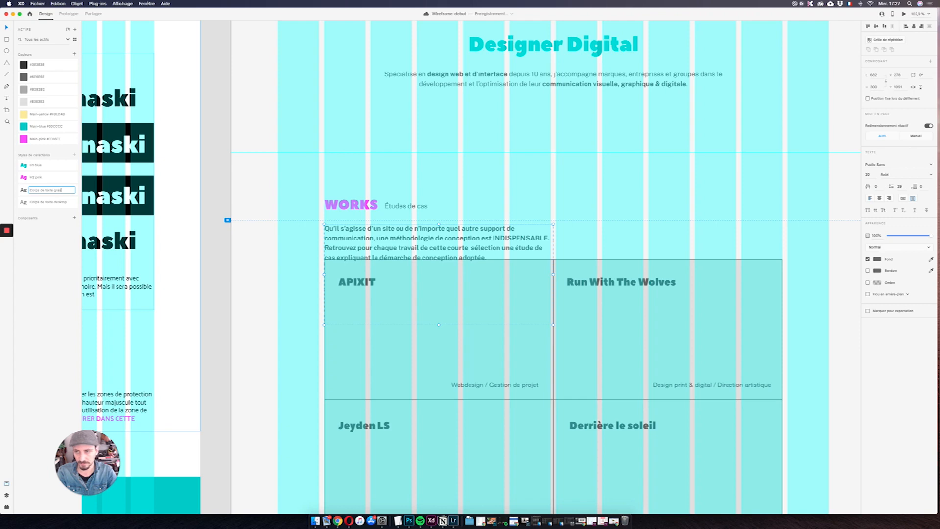
{"action": "type", "text": " Desktop"}
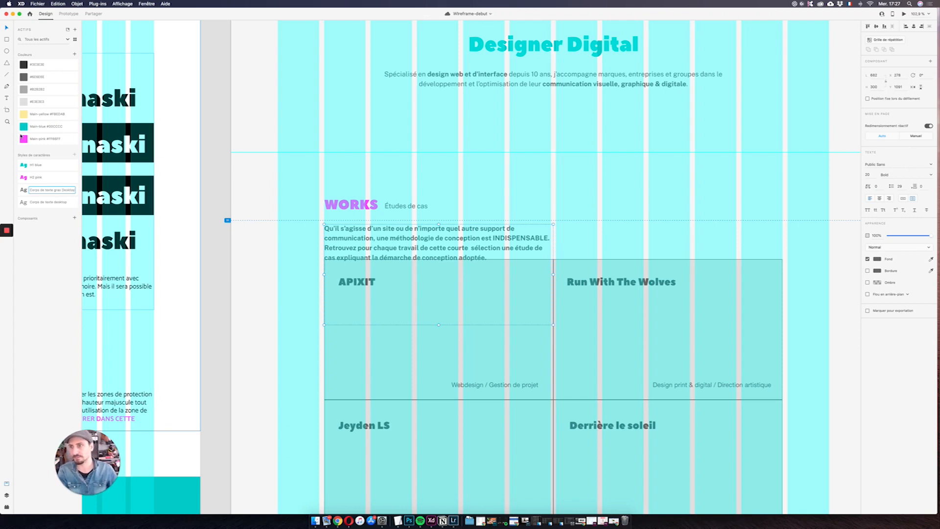
{"action": "left_click", "coordinate": [308, 25]}
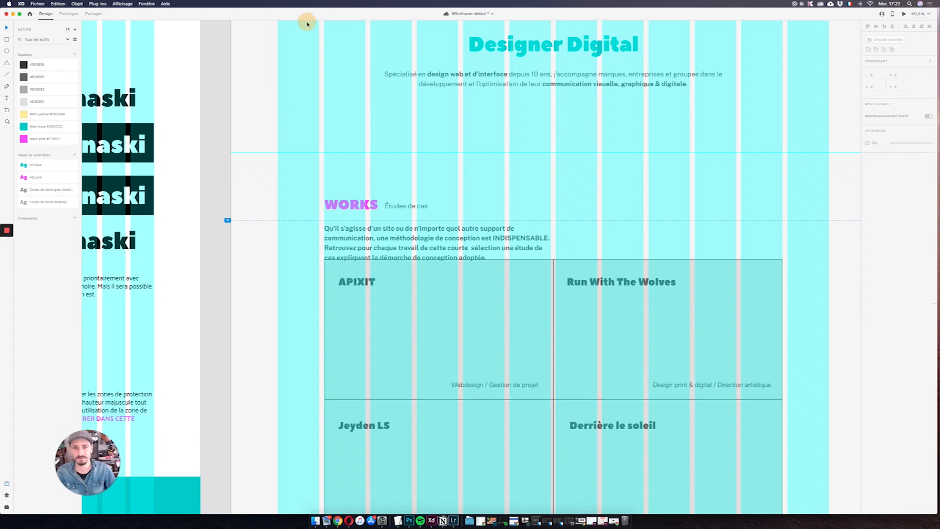
Step: Set the second Works paragraph, starting with "Retrouvez pour chaque travail", to the Regular weight
{"action": "left_click", "coordinate": [499, 245]}
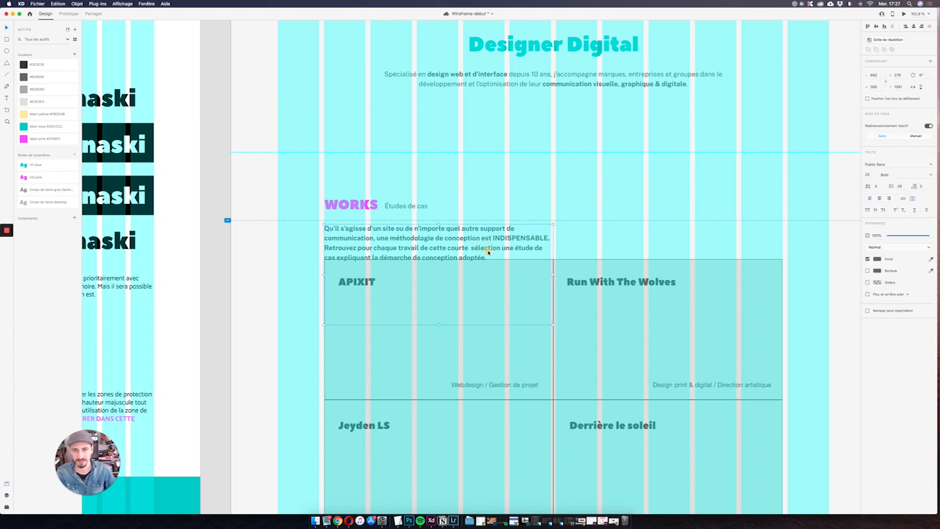
{"action": "double_click", "coordinate": [497, 259]}
{"action": "left_click_drag", "start_coordinate": [498, 259], "coordinate": [307, 245]}
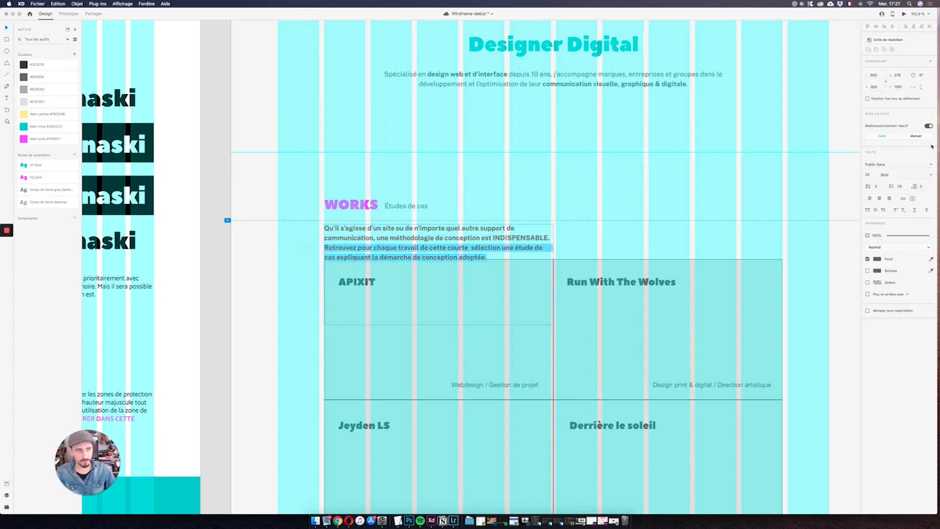
{"action": "left_click", "coordinate": [931, 175]}
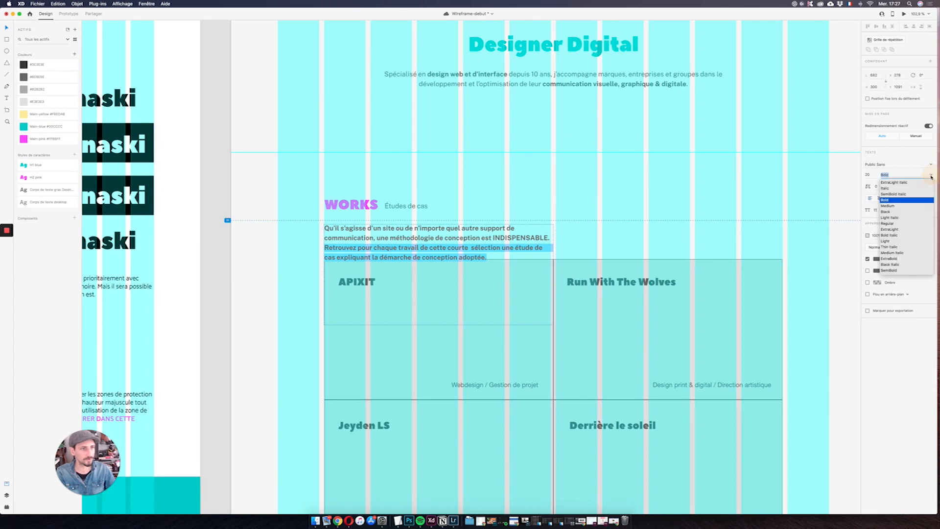
{"action": "left_click", "coordinate": [888, 223]}
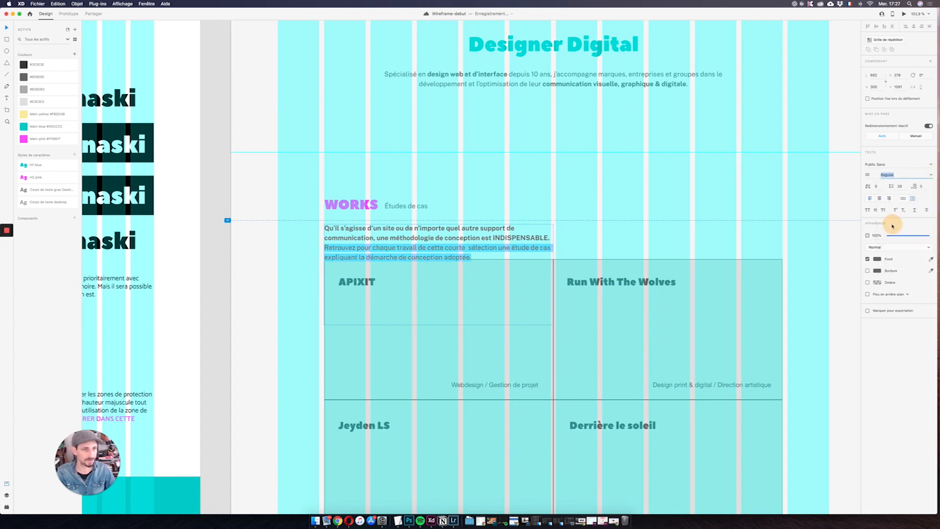
{"action": "key", "text": "Escape"}
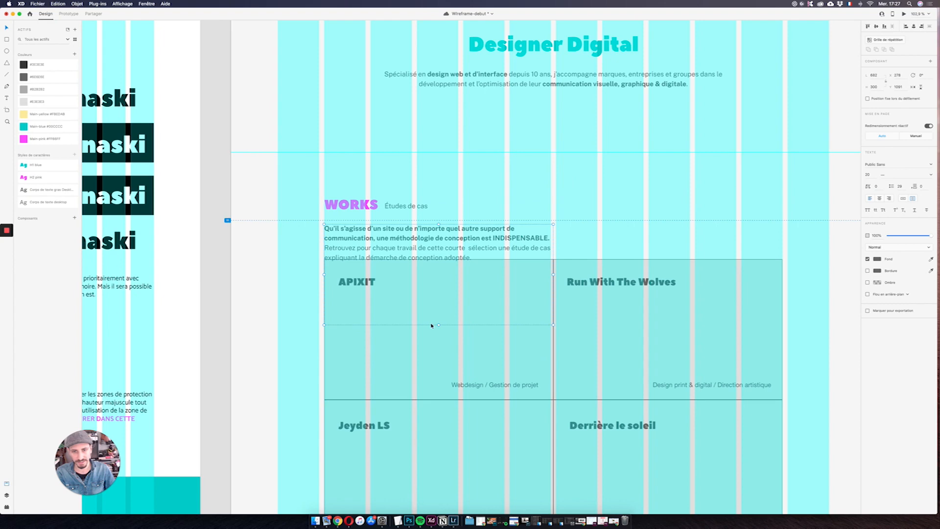
Step: Shorten the Works paragraph box to the height of its text and select the group of project cards
{"action": "left_click", "coordinate": [438, 269]}
{"action": "left_click", "coordinate": [683, 309]}
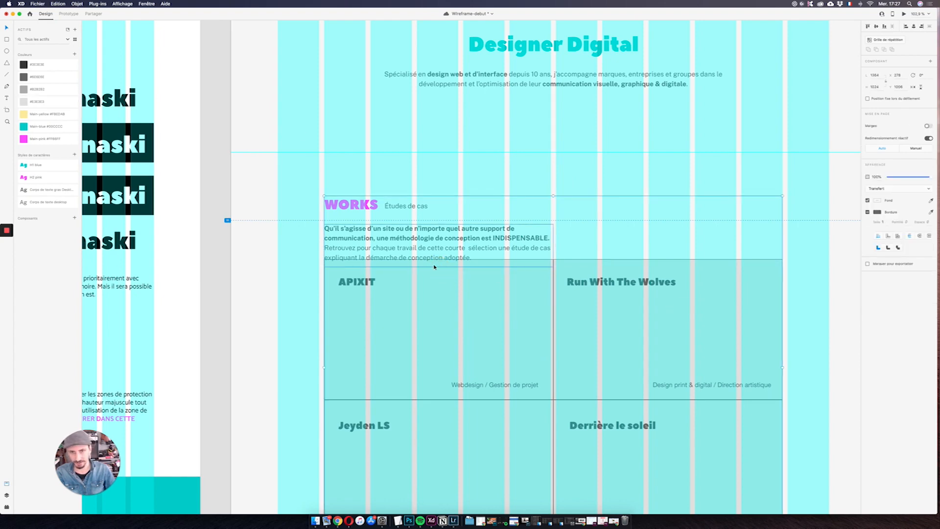
{"action": "scroll", "coordinate": [438, 270], "scroll_direction": "down", "scroll_amount": 3}
{"action": "scroll", "coordinate": [441, 269], "scroll_direction": "down", "scroll_amount": 5}
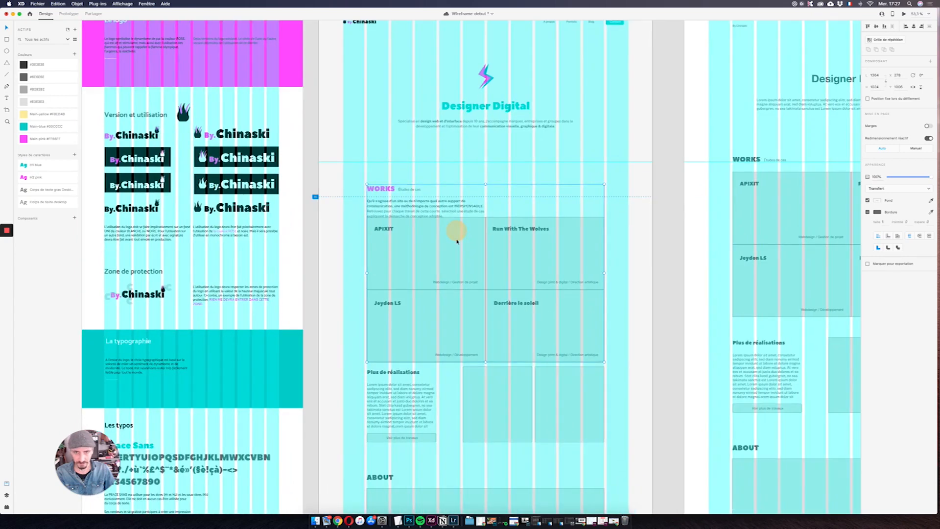
{"action": "left_click", "coordinate": [456, 231]}
{"action": "scroll", "coordinate": [431, 214], "scroll_direction": "up", "scroll_amount": 3}
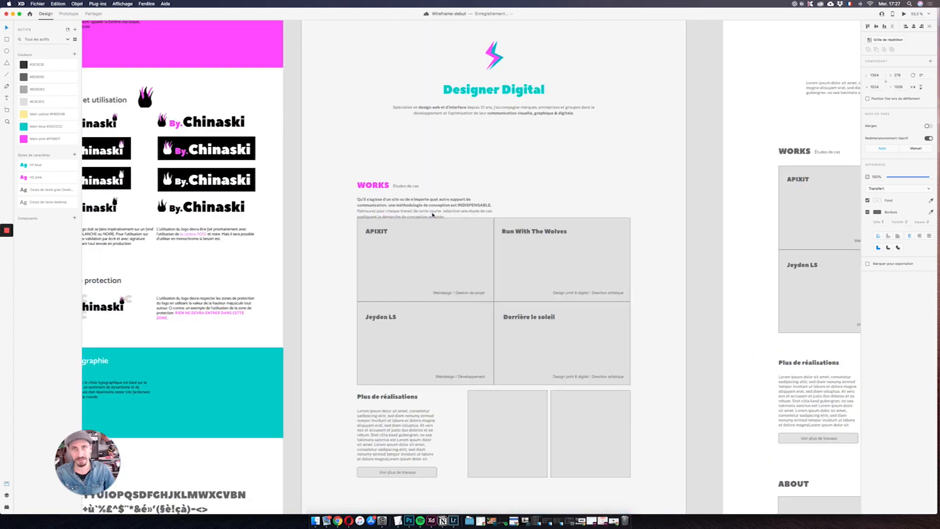
Step: Duplicate the Works paragraph box just below itself and delete the "Retrouvez pour chaque travail" text from the original
{"action": "scroll", "coordinate": [432, 214], "scroll_direction": "up", "scroll_amount": 3}
{"action": "left_click_drag", "start_coordinate": [427, 204], "coordinate": [424, 263]}
{"action": "double_click", "coordinate": [445, 215]}
{"action": "left_click_drag", "start_coordinate": [459, 220], "coordinate": [301, 210]}
{"action": "key", "text": "BackSpace"}
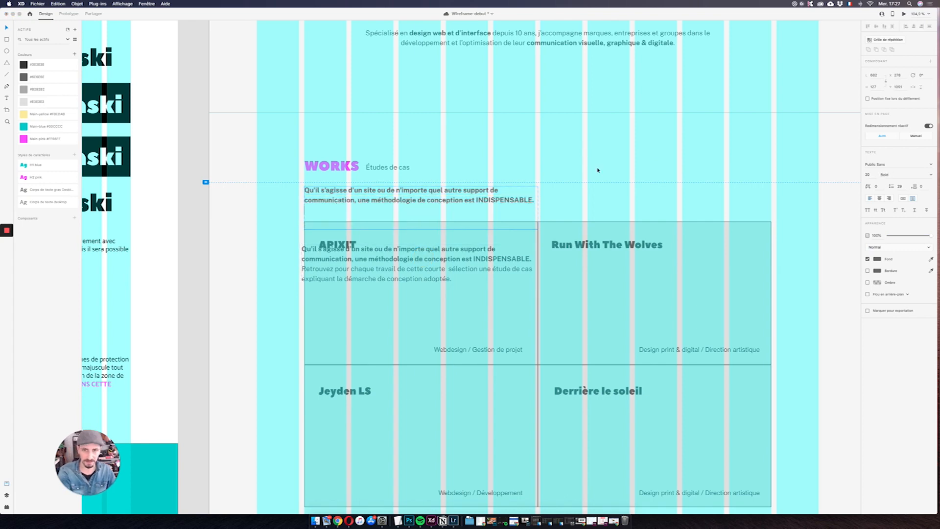
Step: Shorten the bold Works paragraph's box, switch it to auto-width text and remove its trailing empty line
{"action": "left_click_drag", "start_coordinate": [420, 222], "coordinate": [421, 210]}
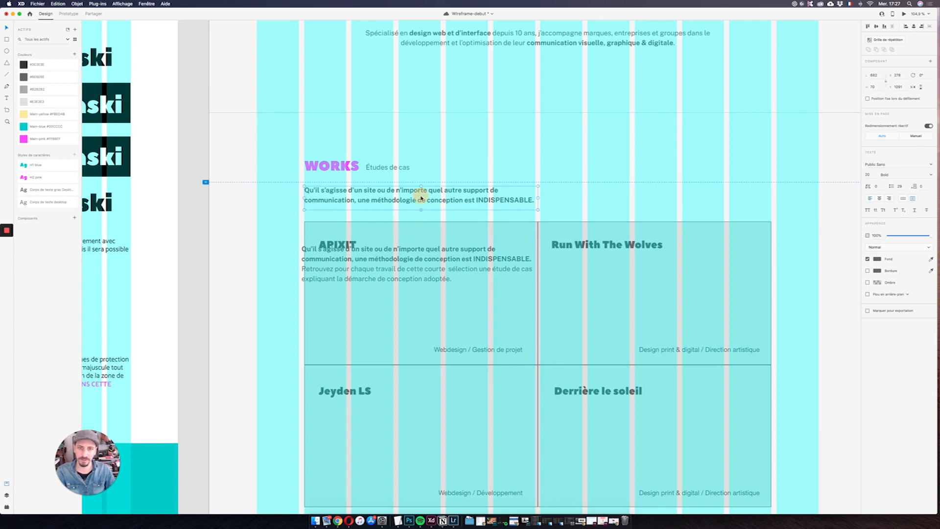
{"action": "left_click", "coordinate": [904, 200]}
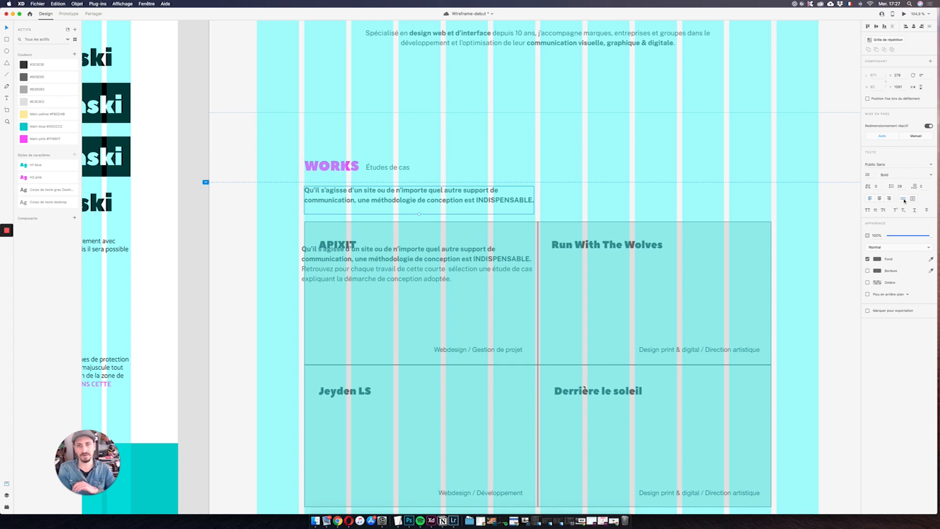
{"action": "double_click", "coordinate": [486, 204]}
{"action": "left_click", "coordinate": [362, 202]}
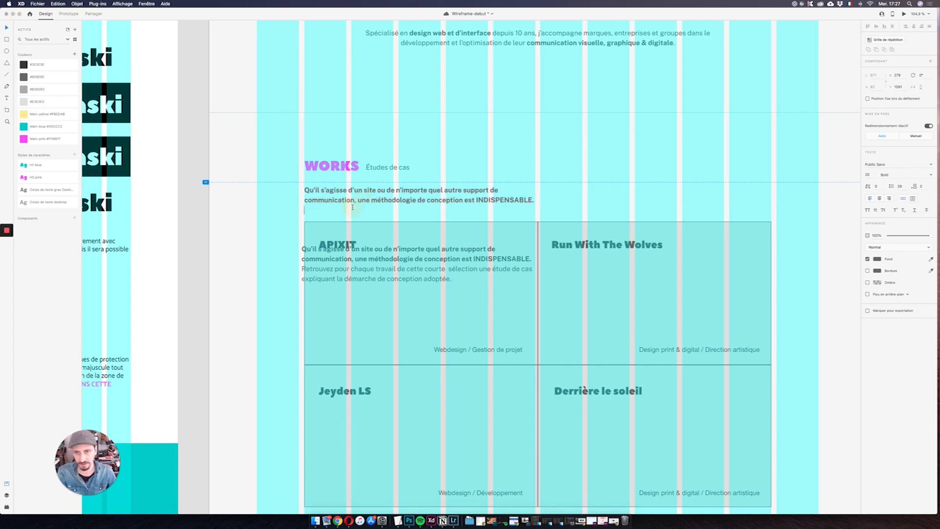
Step: Switch the duplicated paragraph to auto-width text and delete its bold part, from "Qu'il s'agisse" to "INDISPENSABLE."
{"action": "left_click", "coordinate": [380, 268]}
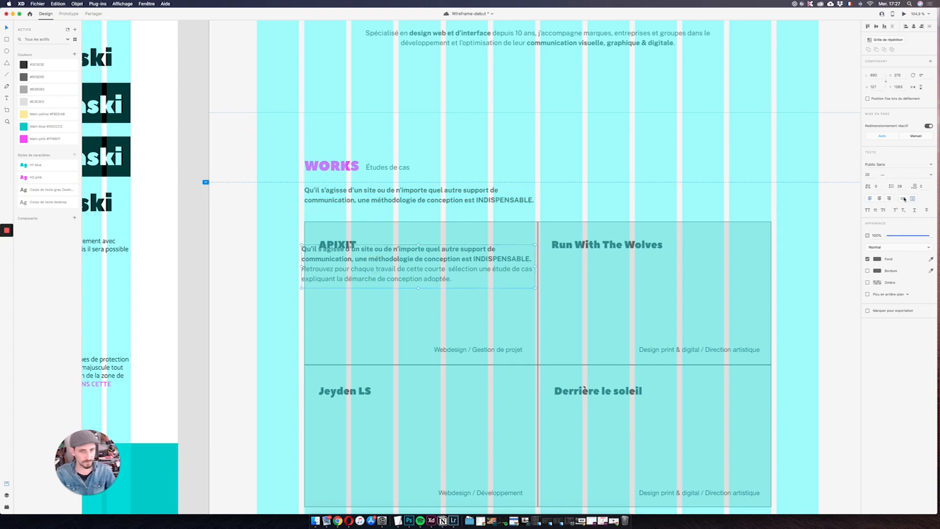
{"action": "double_click", "coordinate": [474, 268]}
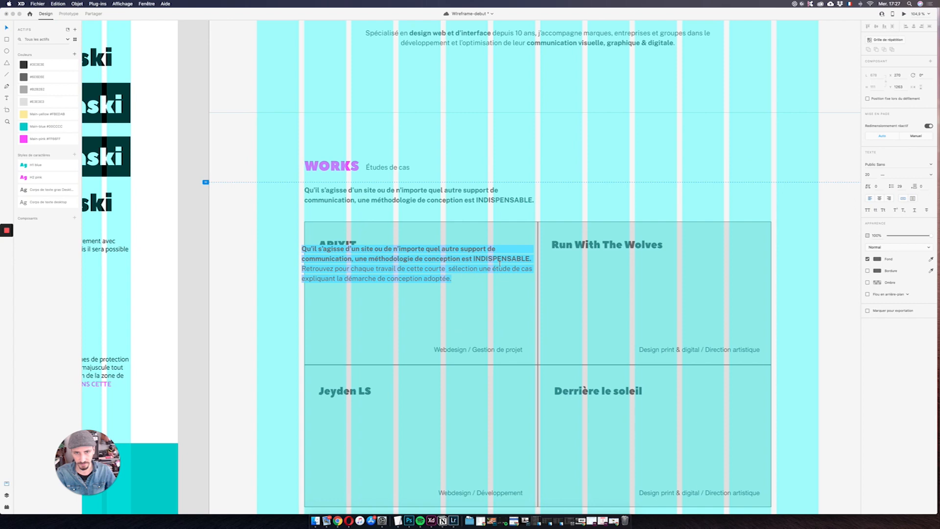
{"action": "left_click_drag", "start_coordinate": [531, 258], "coordinate": [289, 249]}
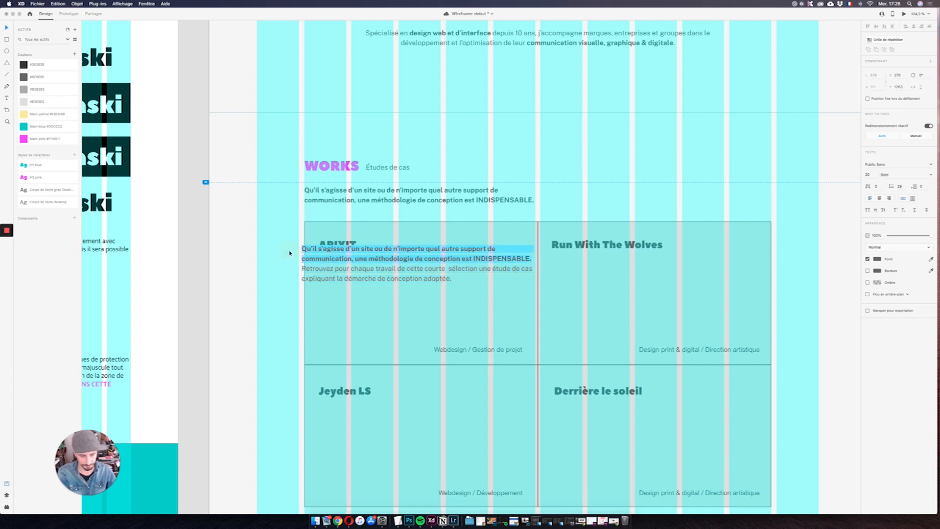
{"action": "key", "text": "BackSpace"}
{"action": "mouse_move", "coordinate": [379, 264]}
{"action": "left_mouse_down"}
{"action": "mouse_move", "coordinate": [380, 247]}
{"action": "mouse_move", "coordinate": [391, 269]}
{"action": "left_mouse_up"}
{"action": "double_click", "coordinate": [381, 256]}
{"action": "left_click", "coordinate": [380, 256]}
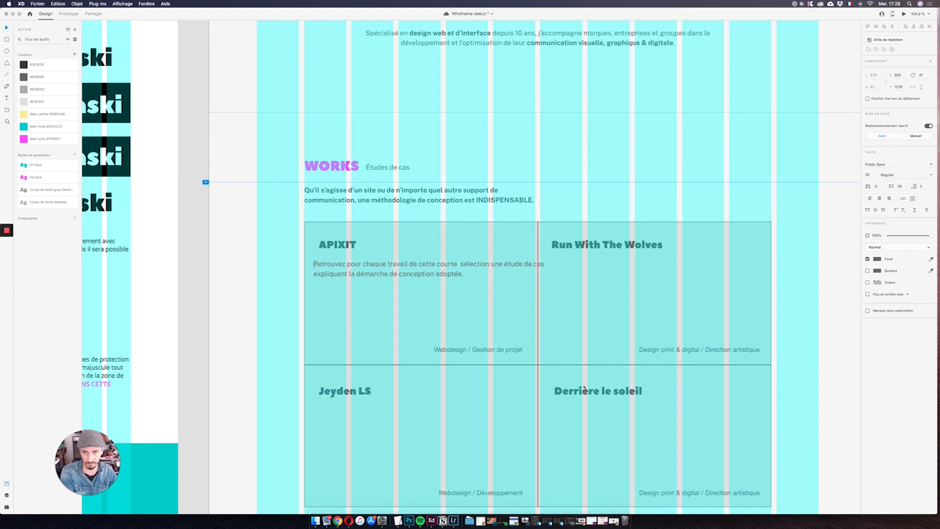
Step: Place the "Retrouvez pour chaque travail" paragraph under the bold one and move both text layers into the home-work group below "Études de cas"
{"action": "left_click", "coordinate": [594, 178]}
{"action": "left_click_drag", "start_coordinate": [417, 266], "coordinate": [400, 219]}
{"action": "left_click", "coordinate": [6, 495]}
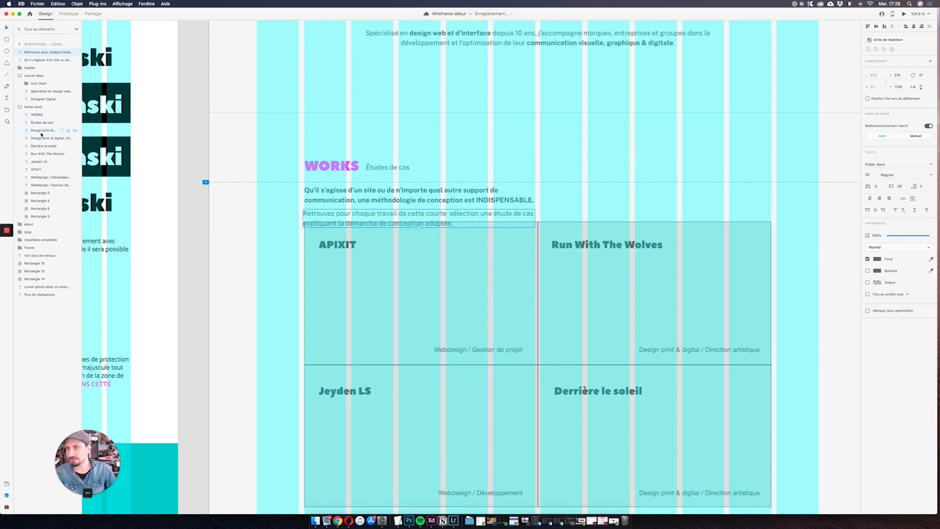
{"action": "left_click", "coordinate": [41, 60], "text": "shift"}
{"action": "left_click_drag", "start_coordinate": [41, 60], "coordinate": [36, 130]}
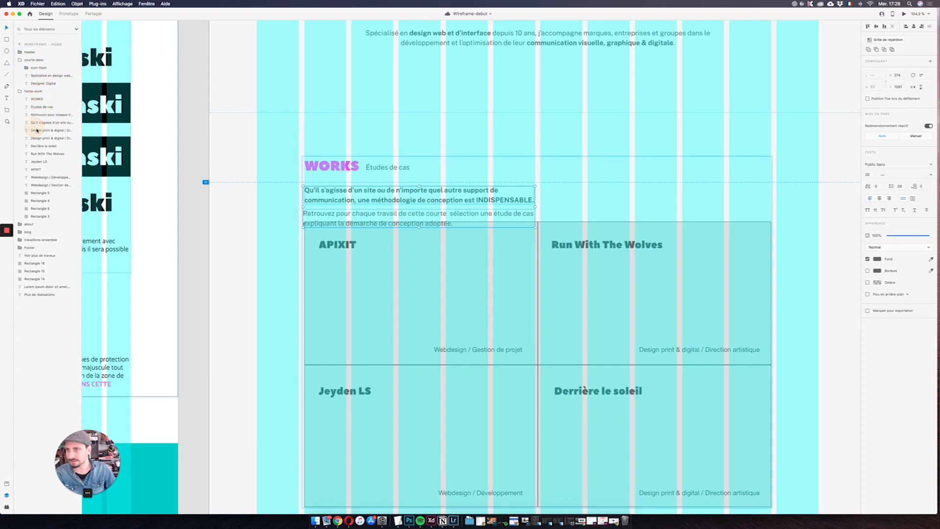
Step: Move the four project cards and all their texts down 110 px to clear the Works paragraphs
{"action": "left_click", "coordinate": [40, 130]}
{"action": "left_click", "coordinate": [41, 216], "text": "shift"}
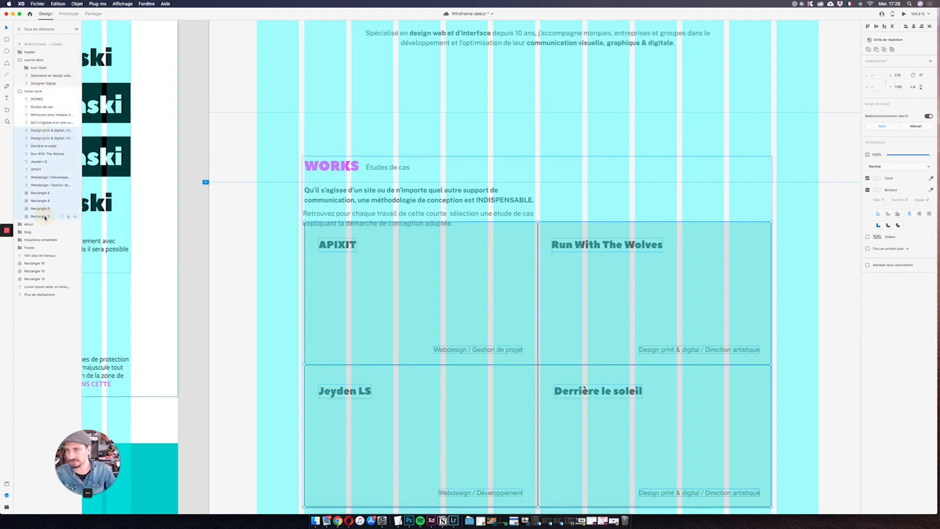
{"action": "key", "text": "shift+Down"}
{"action": "key", "text": "shift+Down"}
{"action": "key", "text": "shift+Down"}
{"action": "key", "text": "shift+Down"}
{"action": "key", "text": "shift+Down"}
{"action": "key", "text": "shift+Down"}
{"action": "key", "text": "shift+Down"}
{"action": "key", "text": "shift+Down"}
{"action": "key", "text": "shift+Down"}
{"action": "key", "text": "shift+Down"}
{"action": "key", "text": "shift+Down"}
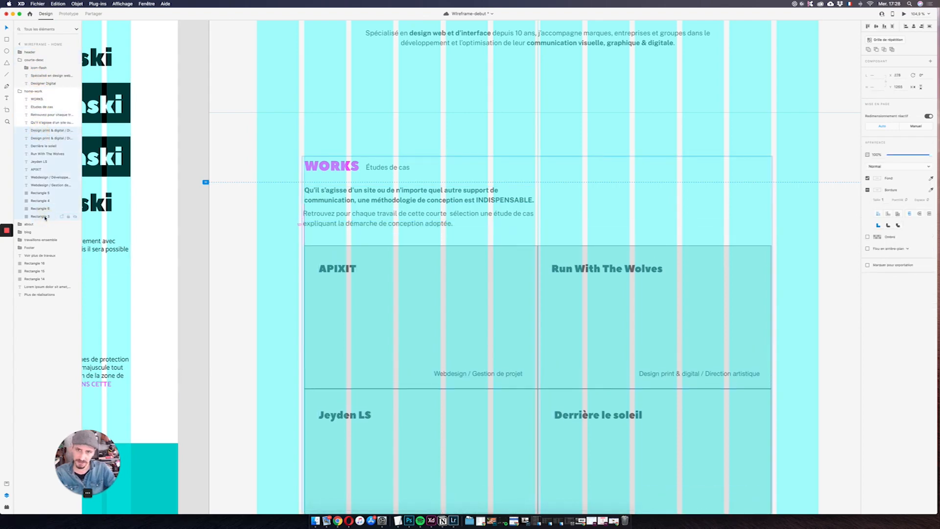
Step: Measure the vertical gaps between the WORKS heading, the bold paragraph and the regular paragraph
{"action": "left_click", "coordinate": [329, 224]}
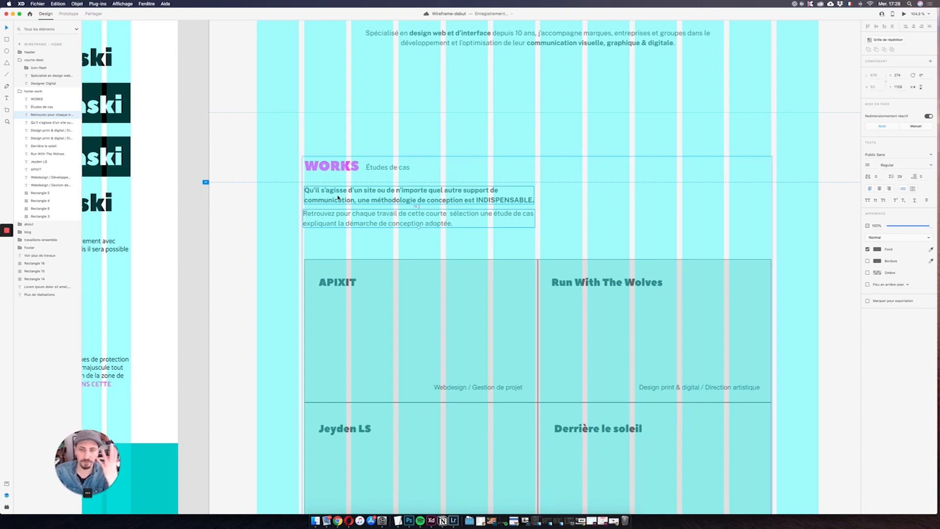
{"action": "scroll", "coordinate": [432, 217], "scroll_direction": "up", "scroll_amount": 5}
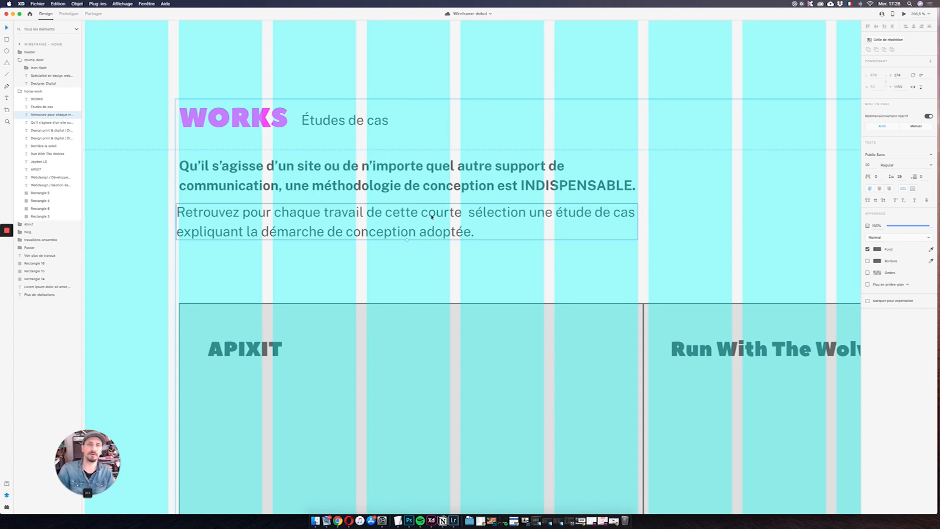
{"action": "left_click", "coordinate": [391, 176]}
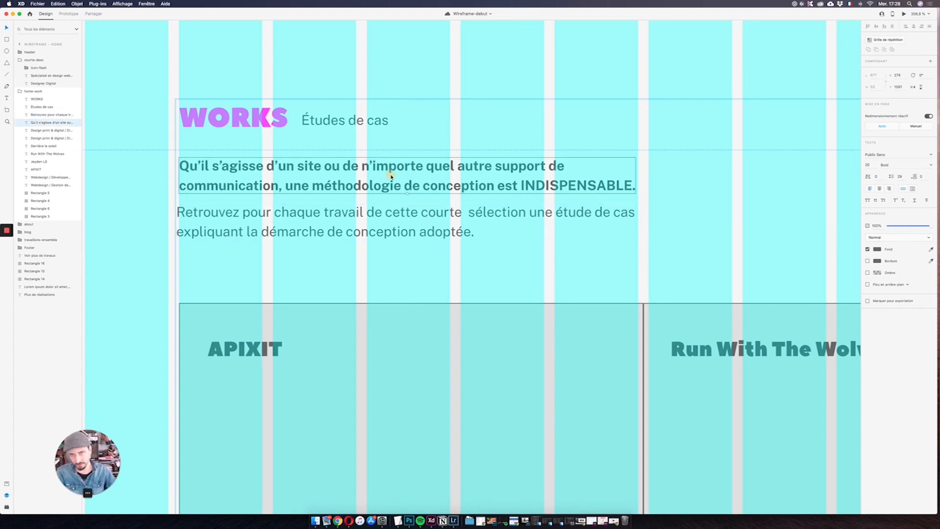
{"action": "mouse_move", "coordinate": [251, 125]}
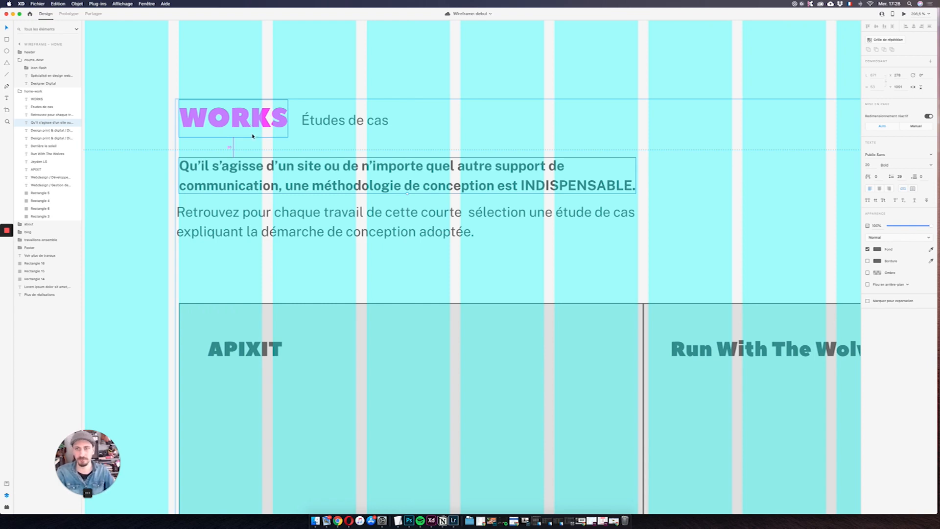
{"action": "left_click", "coordinate": [281, 213]}
{"action": "left_click", "coordinate": [238, 125]}
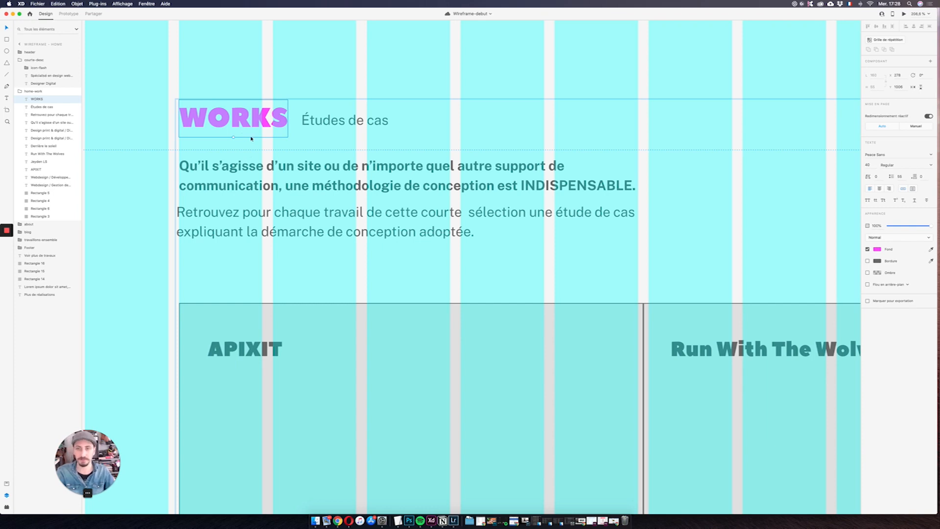
{"action": "left_click", "coordinate": [284, 182]}
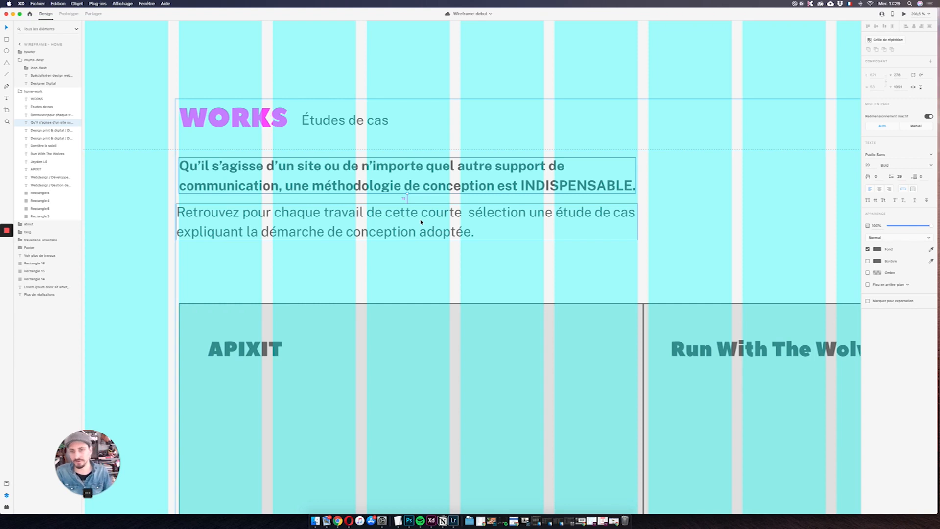
Step: Align the left edge of the "Retrouvez pour chaque travail" text with the bold paragraph and save the document
{"action": "left_click", "coordinate": [351, 263]}
{"action": "left_click", "coordinate": [226, 220]}
{"action": "left_click_drag", "start_coordinate": [213, 211], "coordinate": [204, 214]}
{"action": "double_click", "coordinate": [210, 215]}
{"action": "left_click", "coordinate": [231, 265]}
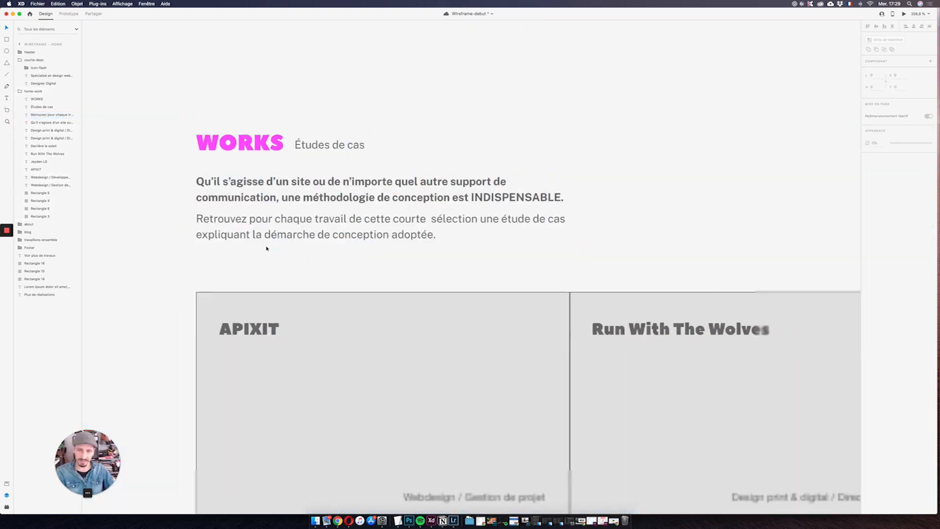
{"action": "scroll", "coordinate": [266, 248], "scroll_direction": "down", "scroll_amount": 6}
{"action": "key", "text": "super+shift+apostrophe"}
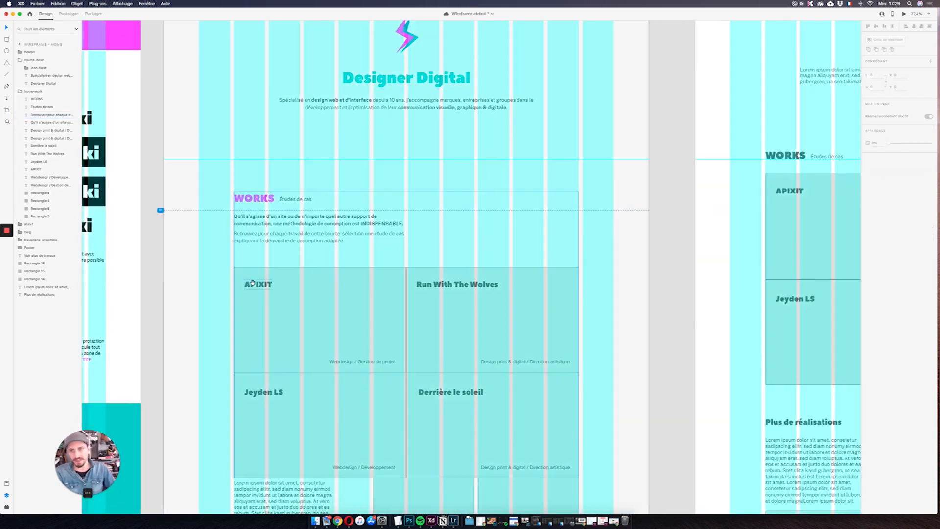
{"action": "left_click", "coordinate": [330, 256]}
{"action": "scroll", "coordinate": [330, 256], "scroll_direction": "up", "scroll_amount": 1}
{"action": "key", "text": "super+s"}
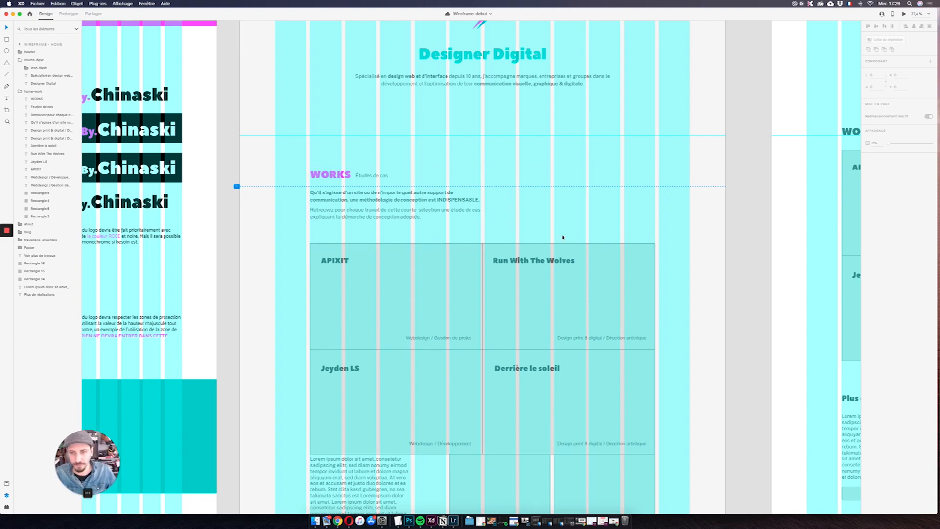
Step: Draw a horizontal line about 46 px long below the regular Works paragraph, starting at the text's left edge
{"action": "left_click", "coordinate": [7, 75]}
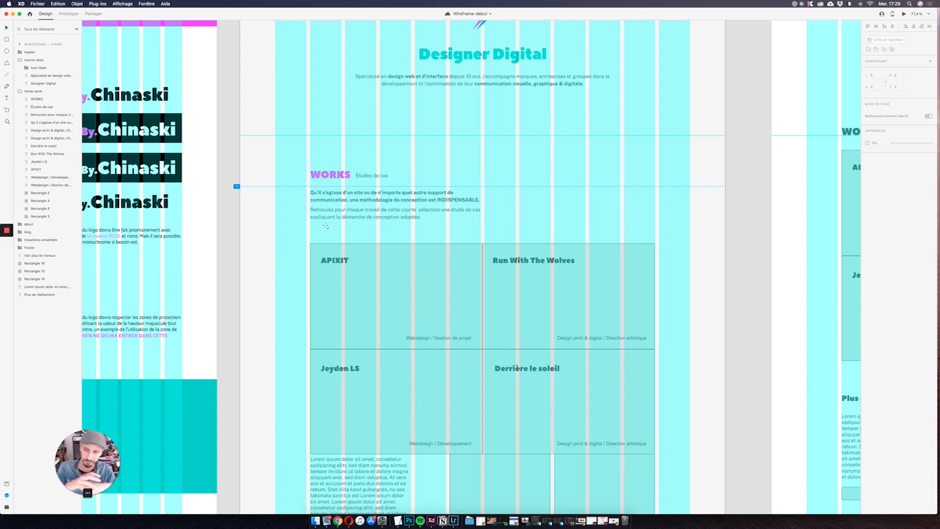
{"action": "scroll", "coordinate": [319, 224], "scroll_direction": "up", "scroll_amount": 6}
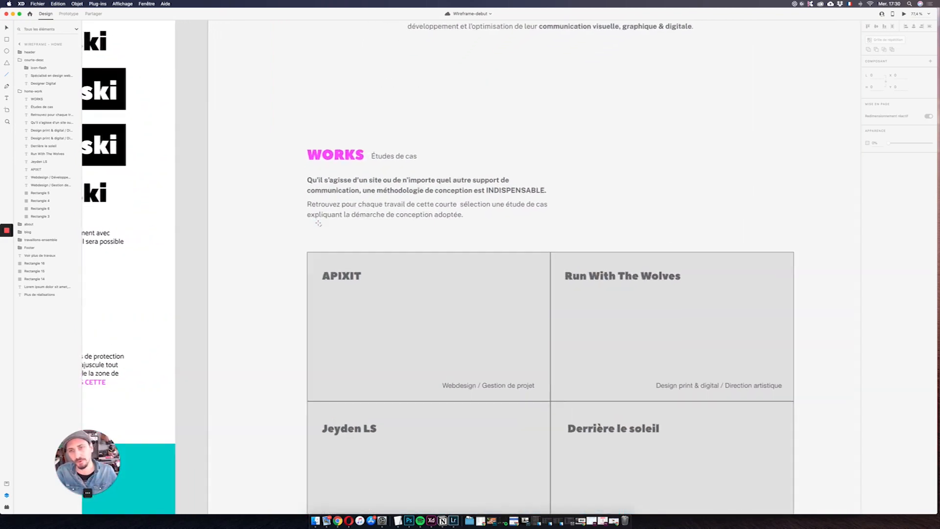
{"action": "scroll", "coordinate": [318, 223], "scroll_direction": "up", "scroll_amount": 3}
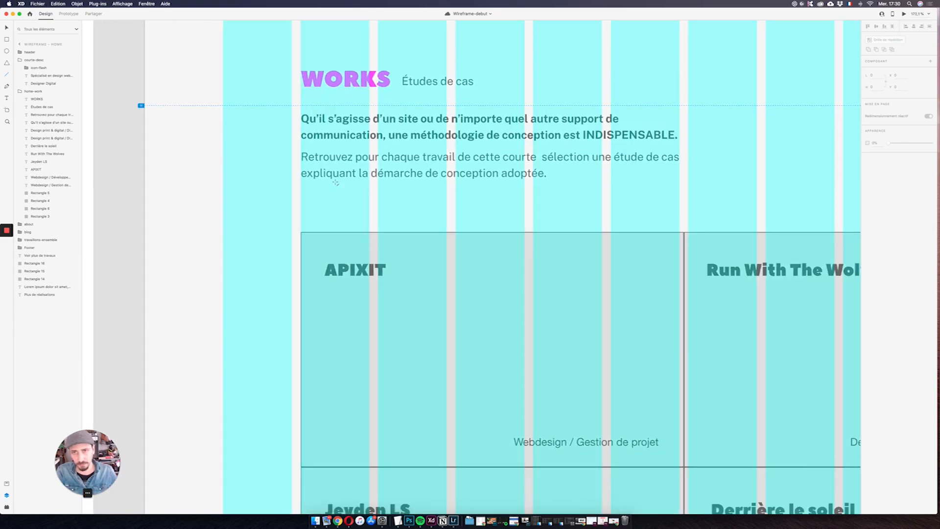
{"action": "left_click_drag", "start_coordinate": [301, 193], "coordinate": [327, 192]}
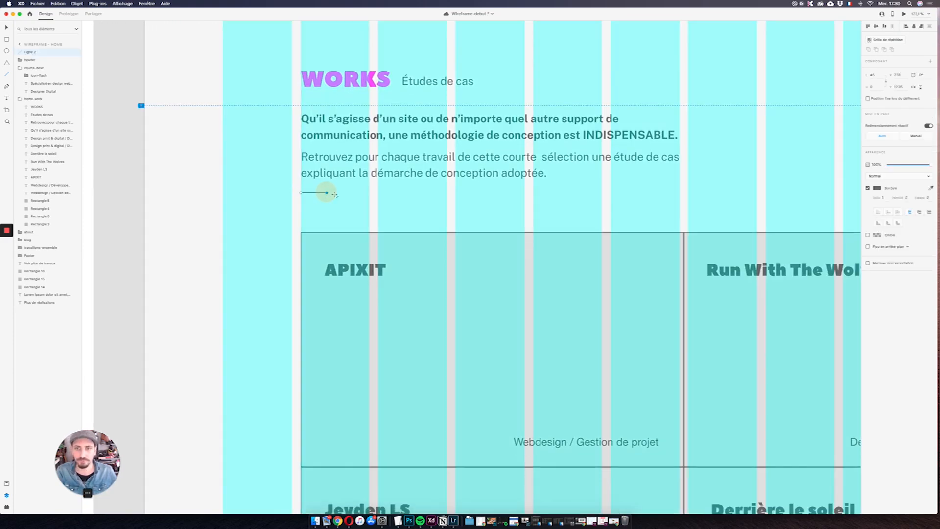
Step: Give the short line the turquoise brand colour, a border size of 3 and round caps
{"action": "left_click", "coordinate": [876, 188]}
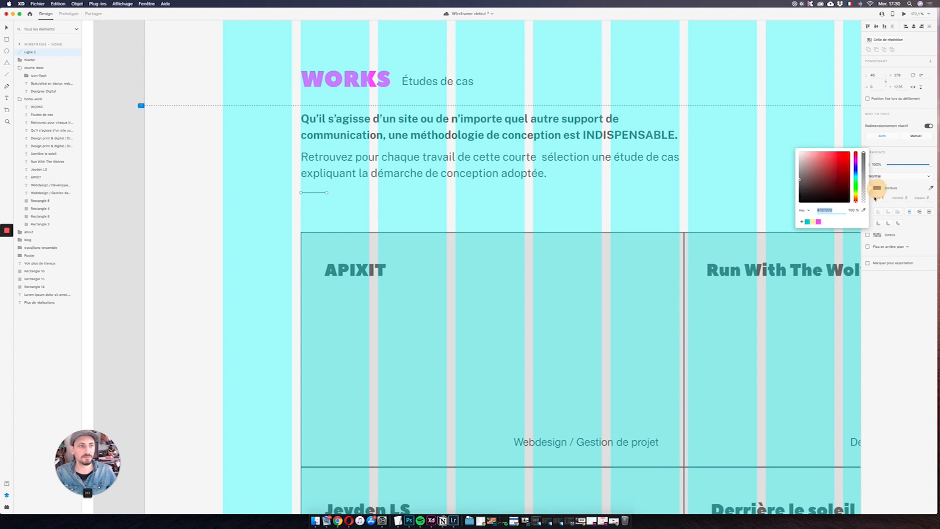
{"action": "left_click", "coordinate": [807, 222]}
{"action": "left_click", "coordinate": [883, 198]}
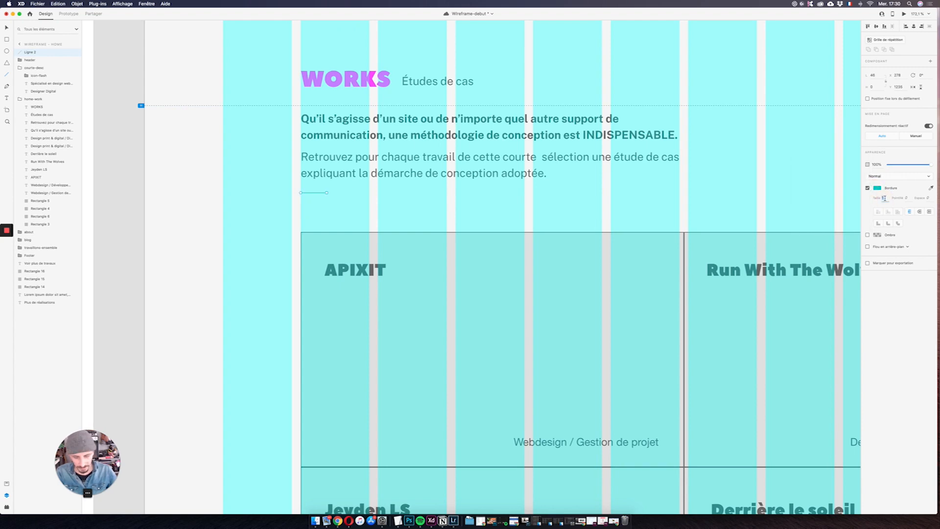
{"action": "type", "text": "3"}
{"action": "key", "text": "Return"}
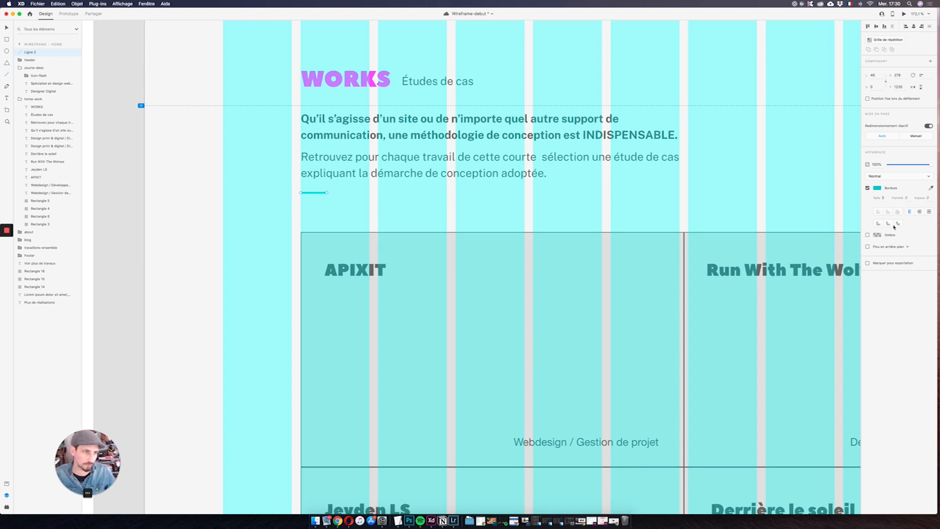
{"action": "left_click", "coordinate": [919, 211]}
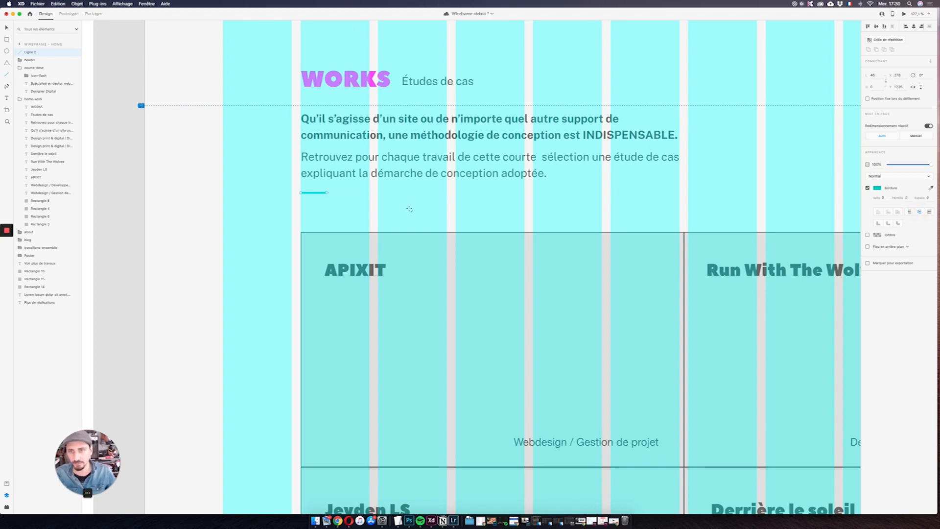
Step: Nudge the turquoise line so that its rounded left end lines up with the edge of the grid column
{"action": "scroll", "coordinate": [301, 191], "scroll_direction": "up", "scroll_amount": 2}
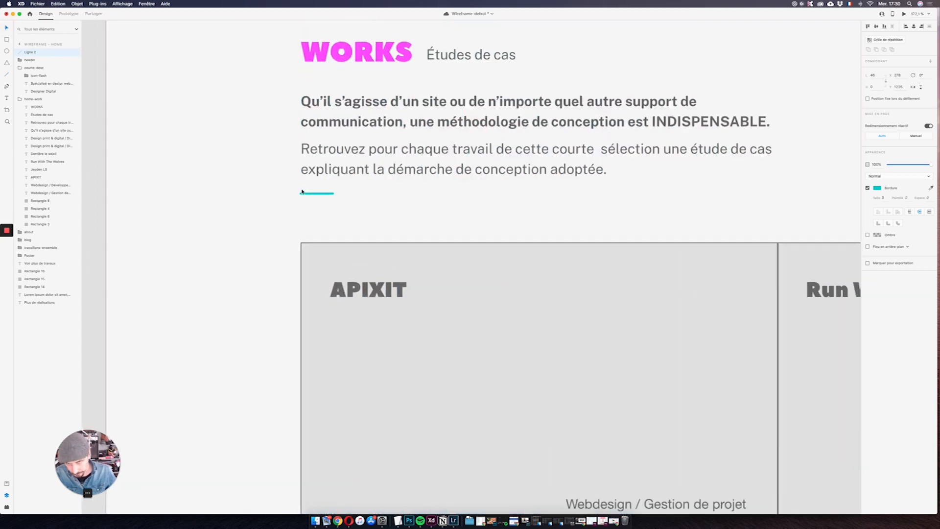
{"action": "scroll", "coordinate": [301, 191], "scroll_direction": "up", "scroll_amount": 10}
{"action": "left_click_drag", "start_coordinate": [275, 195], "coordinate": [284, 198]}
{"action": "key", "text": "Left"}
{"action": "key", "text": "Right"}
Step: Check the alignment and measure the vertical gap between the "Retrouvez pour chaque travail" paragraph and the turquoise line
{"action": "left_click", "coordinate": [298, 86]}
{"action": "double_click", "coordinate": [314, 88]}
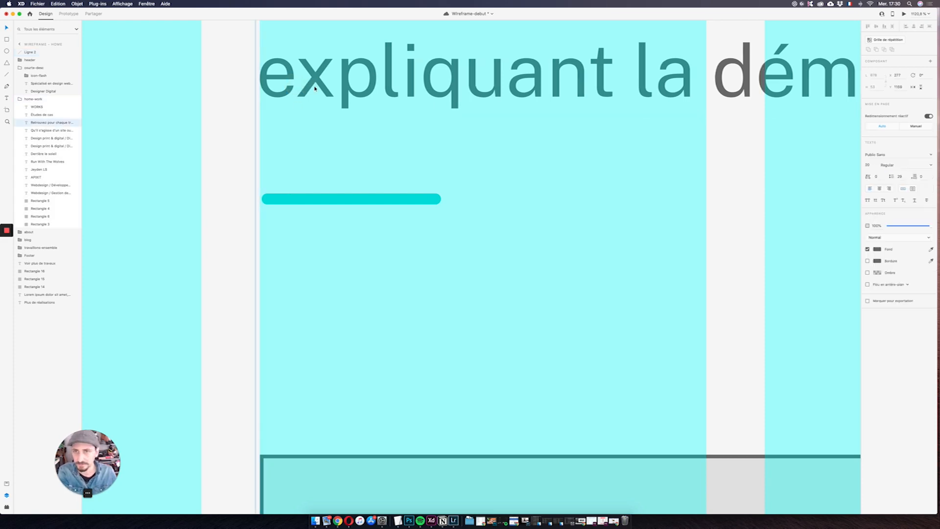
{"action": "scroll", "coordinate": [315, 88], "scroll_direction": "down", "scroll_amount": 5}
{"action": "scroll", "coordinate": [314, 88], "scroll_direction": "down", "scroll_amount": 2}
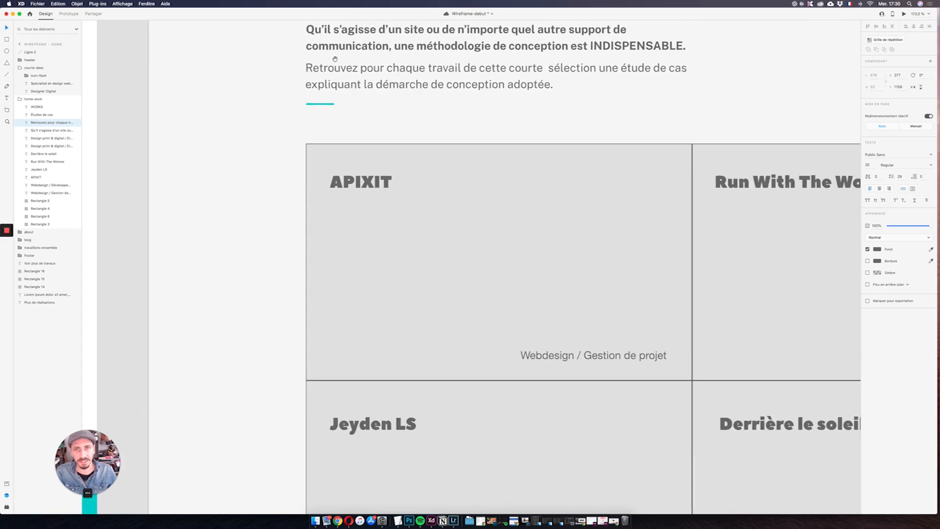
{"action": "left_click_drag", "start_coordinate": [333, 59], "coordinate": [306, 189]}
{"action": "left_click", "coordinate": [300, 235]}
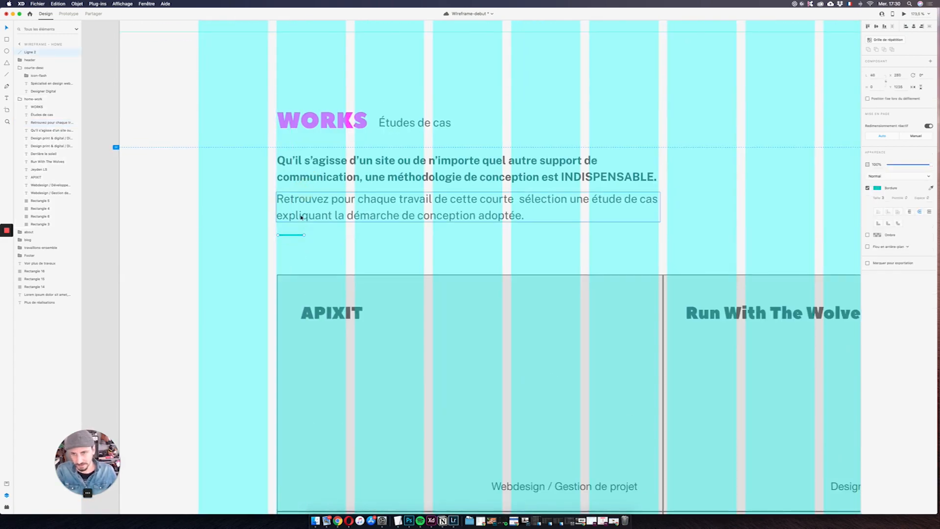
{"action": "left_click", "coordinate": [300, 221]}
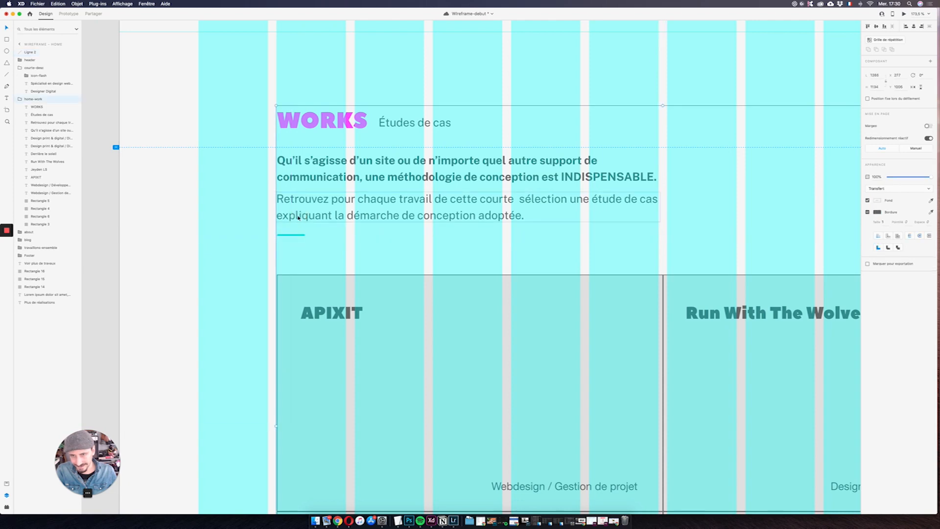
{"action": "double_click", "coordinate": [296, 215]}
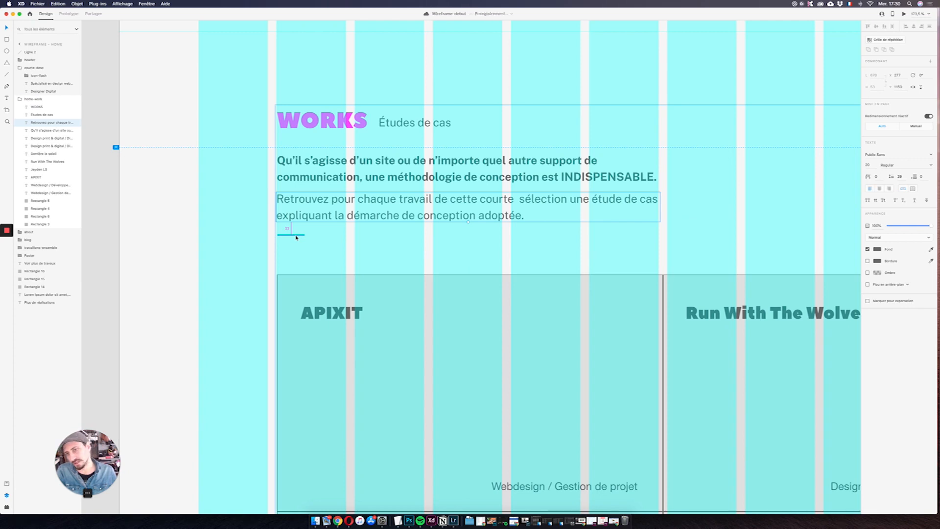
Step: Move the turquoise line up to Y 1227, closer to the "Retrouvez pour chaque travail" paragraph, and check the gap above it
{"action": "left_click", "coordinate": [296, 236]}
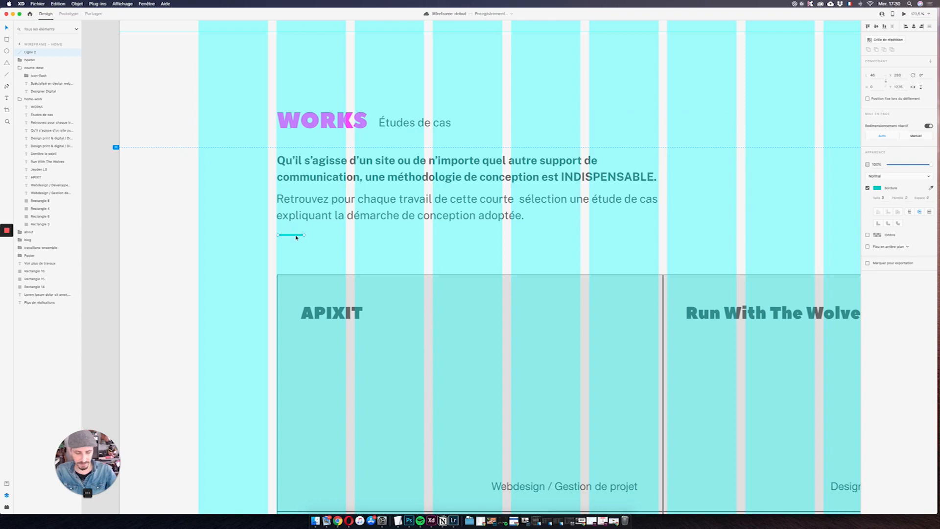
{"action": "key", "text": "shift+Up"}
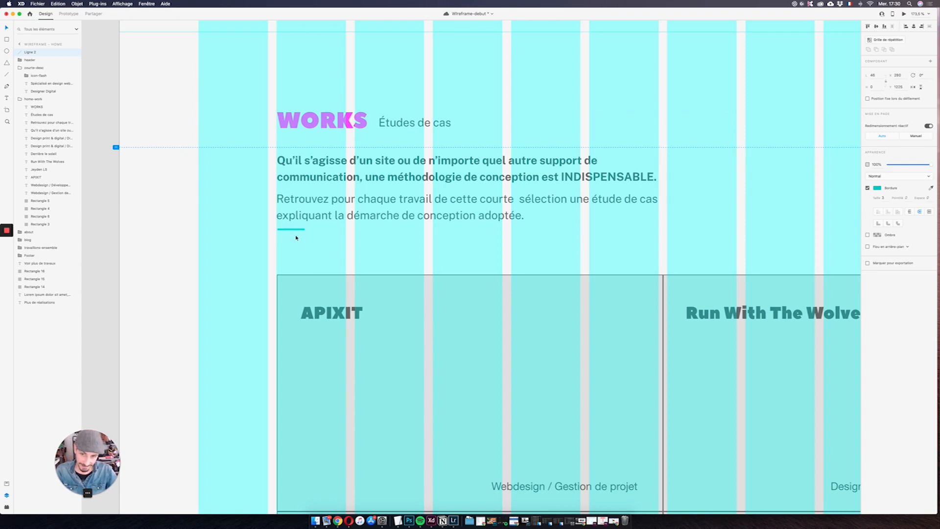
{"action": "key", "text": "Down"}
{"action": "key", "text": "Down"}
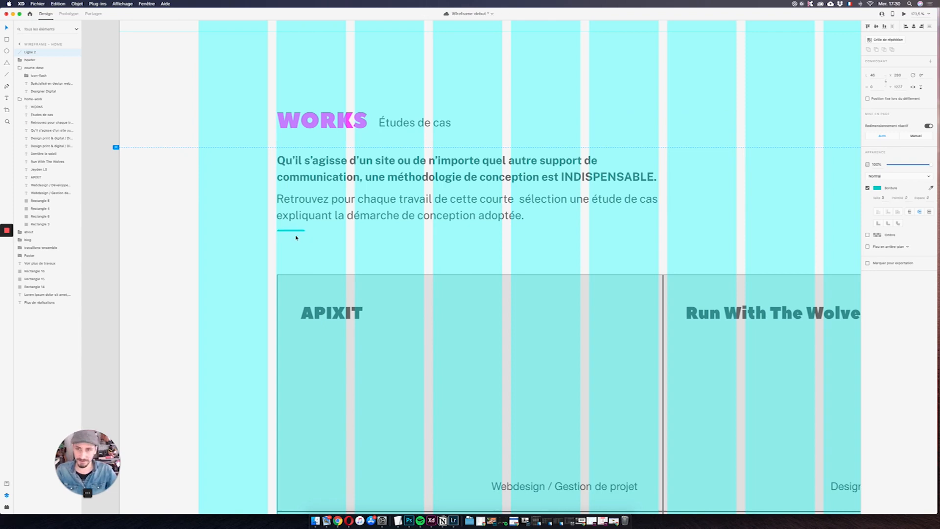
{"action": "key", "text": "alt"}
{"action": "left_click", "coordinate": [302, 217]}
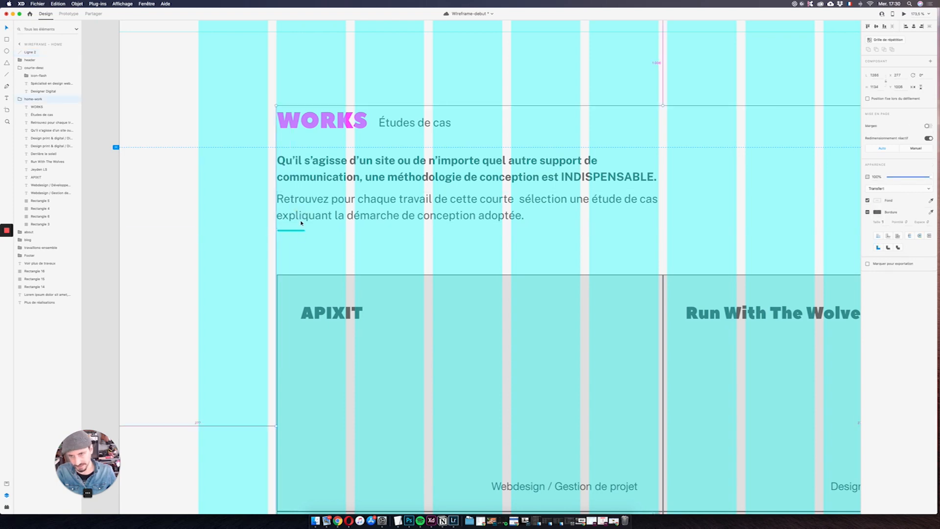
{"action": "left_click", "coordinate": [302, 216]}
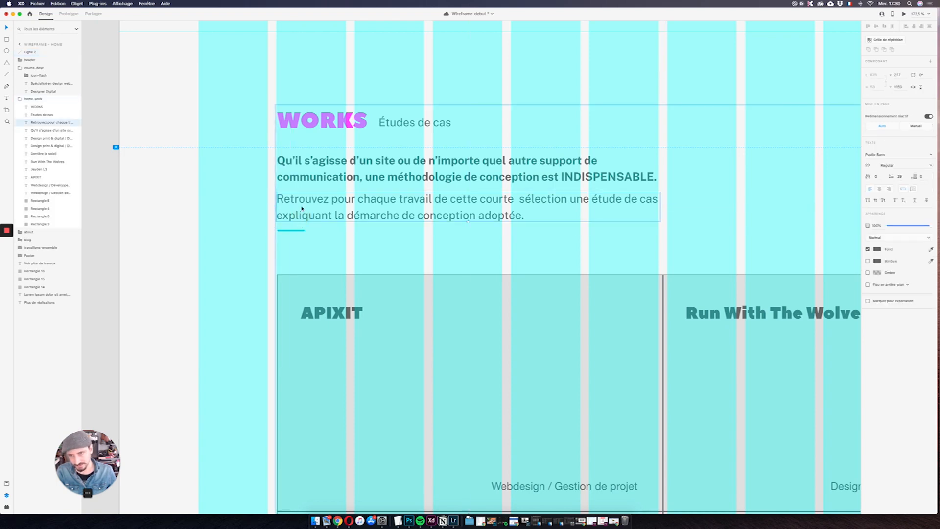
Step: Preview the home page to check the turquoise line's spacing in the Works section
{"action": "left_click", "coordinate": [903, 14]}
{"action": "scroll", "coordinate": [615, 227], "scroll_direction": "down", "scroll_amount": 5}
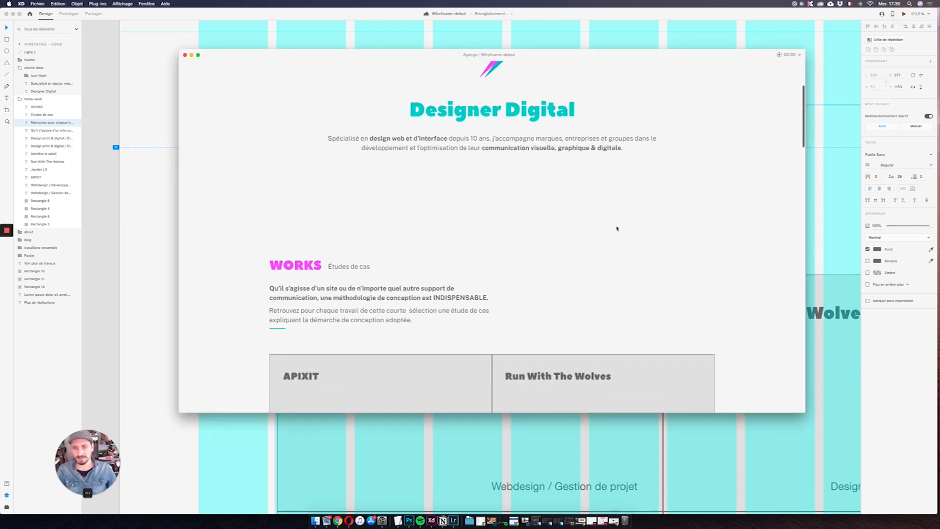
{"action": "scroll", "coordinate": [617, 228], "scroll_direction": "down", "scroll_amount": 1}
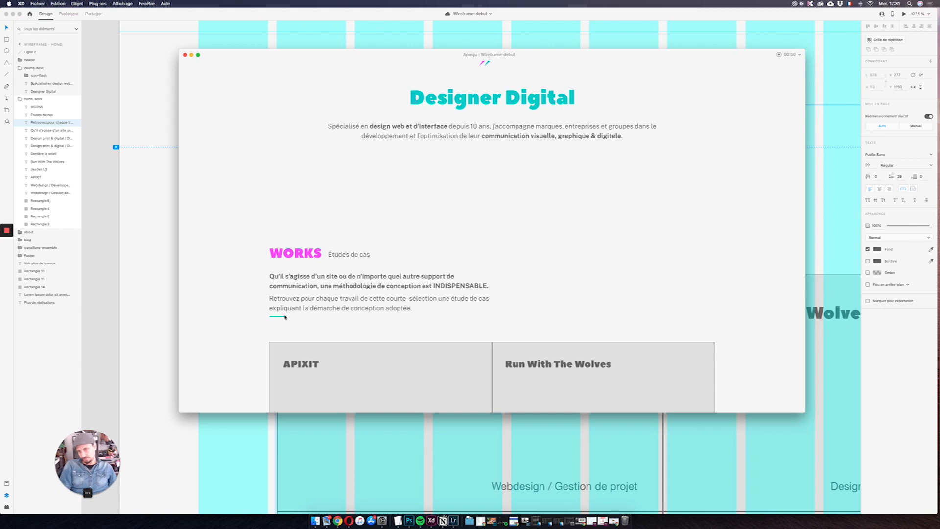
{"action": "left_click", "coordinate": [185, 55]}
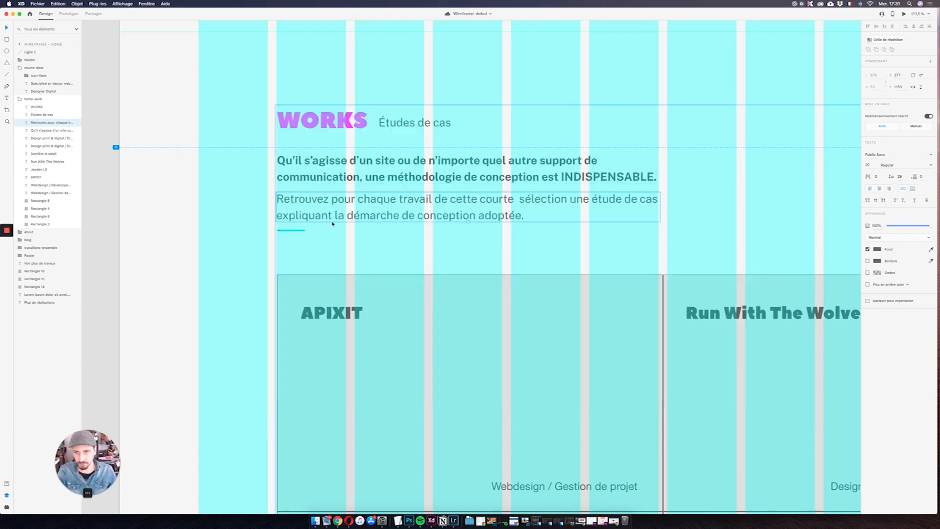
Step: Move the turquoise line down to Y 1242 to leave more space below the Works paragraph
{"action": "left_click", "coordinate": [290, 231]}
{"action": "key", "text": "Down"}
{"action": "key", "text": "super+z"}
{"action": "key", "text": "shift+Down"}
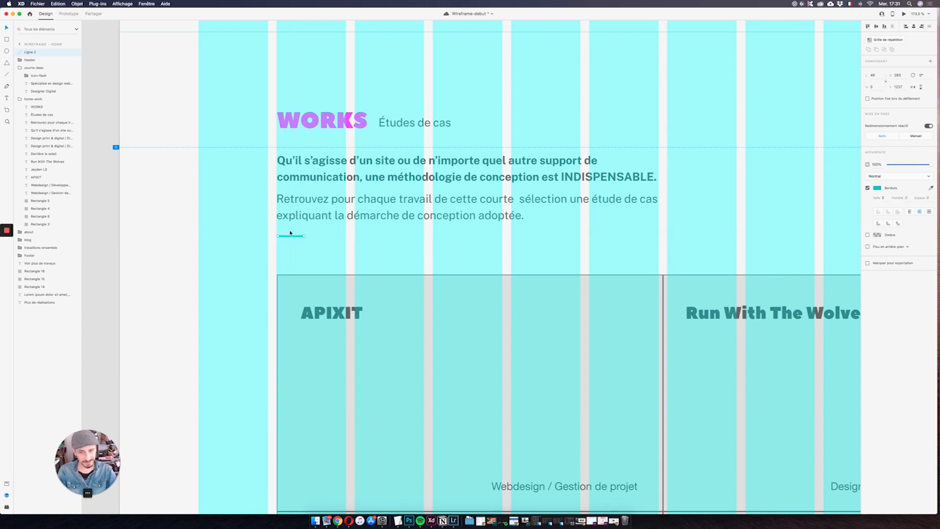
{"action": "key", "text": "Down"}
{"action": "key", "text": "Down"}
{"action": "key", "text": "Down"}
{"action": "key", "text": "Down"}
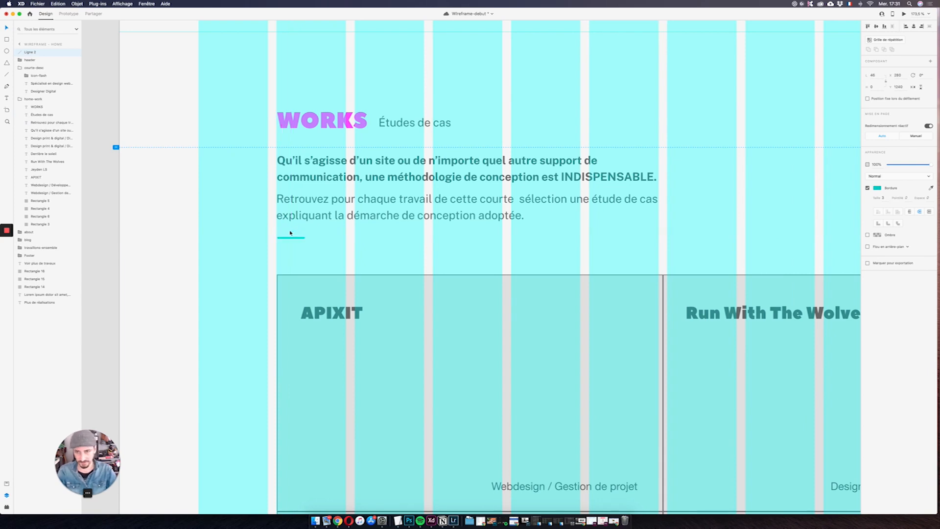
{"action": "key", "text": "Down"}
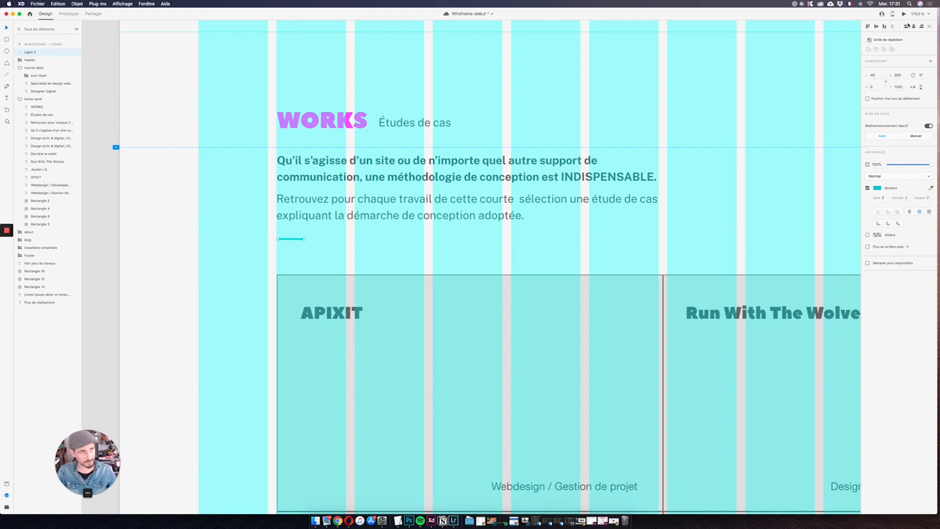
Step: Preview the page again to judge the lowered line between the Works paragraph and the project cards
{"action": "left_click", "coordinate": [903, 14]}
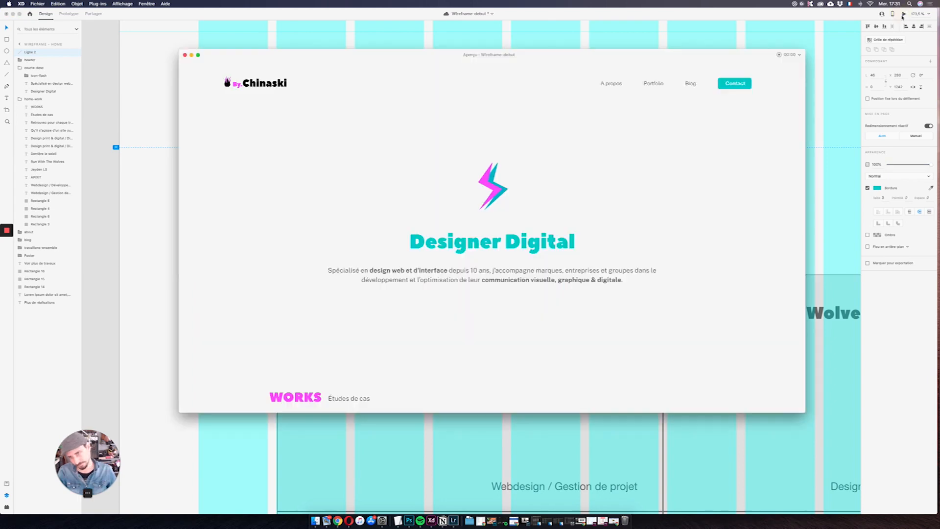
{"action": "scroll", "coordinate": [650, 267], "scroll_direction": "down", "scroll_amount": 5}
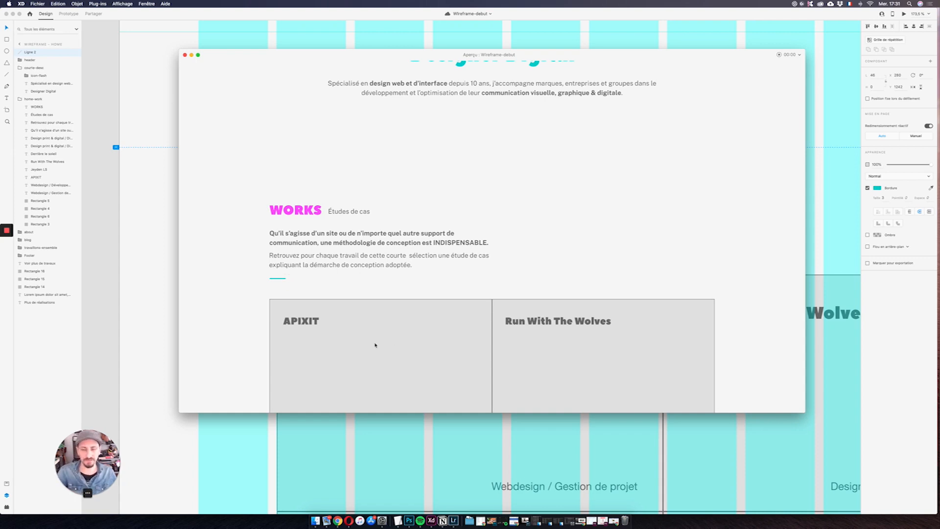
{"action": "left_click", "coordinate": [185, 55]}
Step: Try the four project rectangles of the Works section without their border, and restore it
{"action": "left_click", "coordinate": [339, 315]}
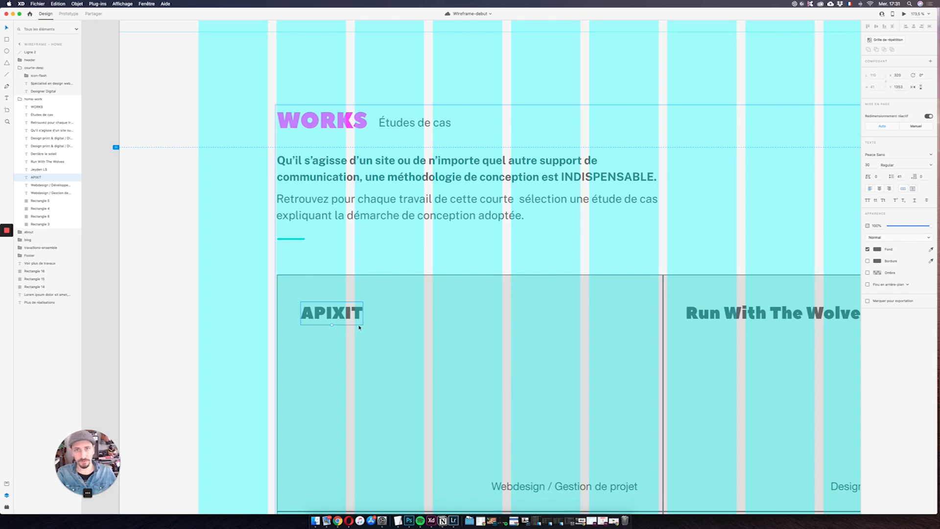
{"action": "left_click", "coordinate": [480, 353]}
{"action": "scroll", "coordinate": [547, 396], "scroll_direction": "up", "scroll_amount": 5}
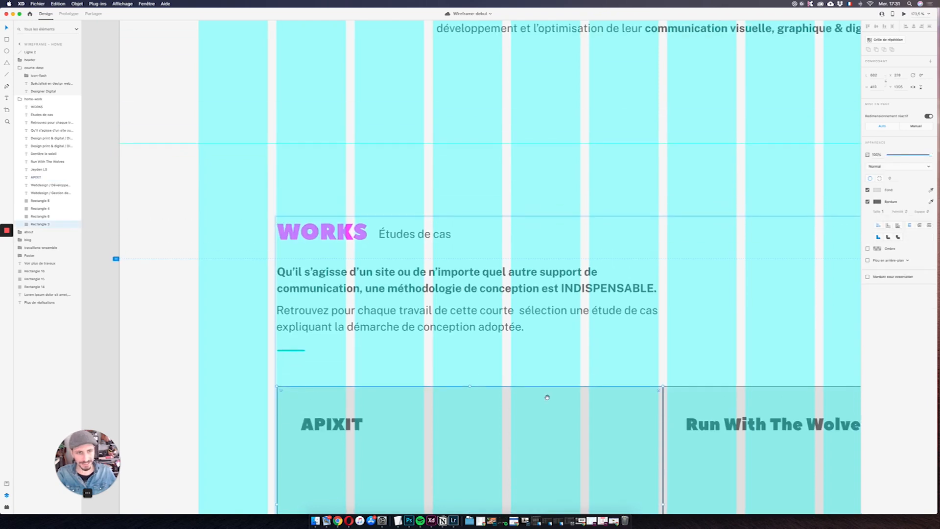
{"action": "scroll", "coordinate": [548, 397], "scroll_direction": "down", "scroll_amount": 5}
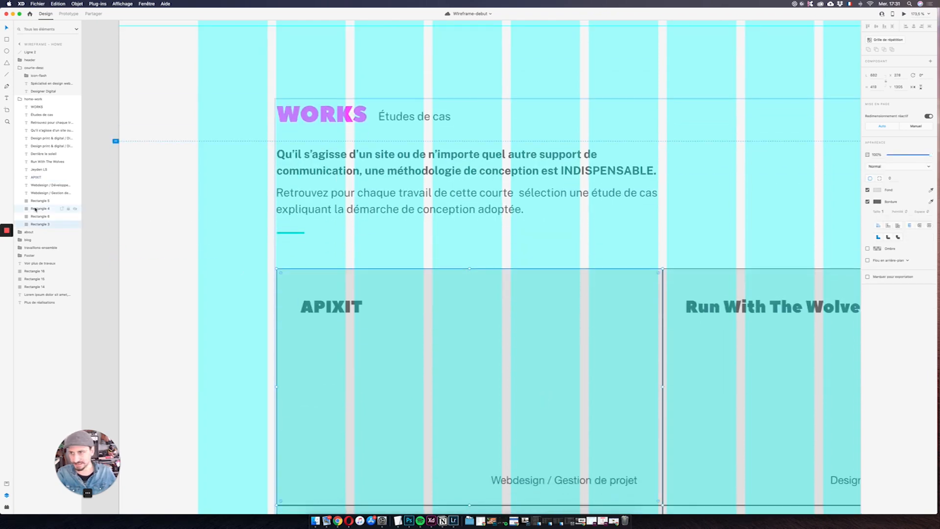
{"action": "left_click", "coordinate": [51, 201], "text": "shift"}
{"action": "left_click", "coordinate": [868, 201]}
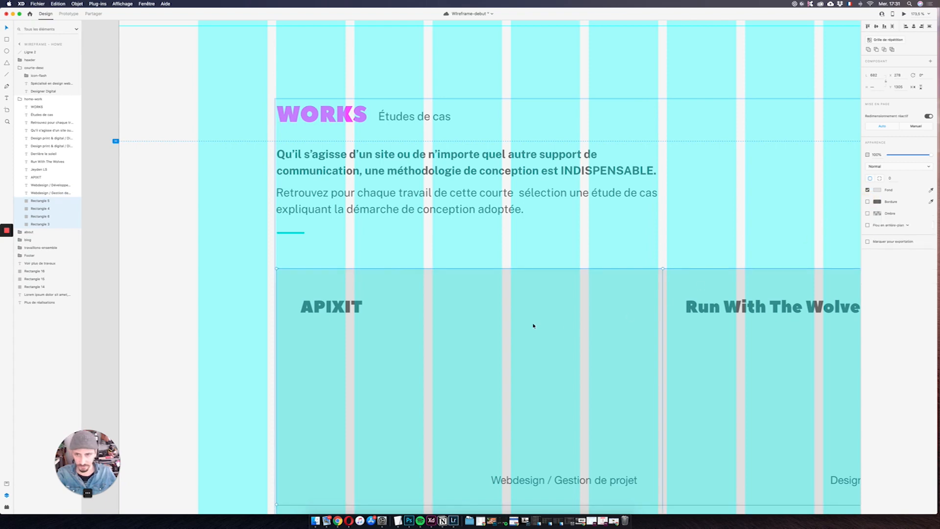
{"action": "left_click", "coordinate": [867, 201]}
{"action": "left_click", "coordinate": [770, 208]}
Step: Fill the APIXIT rectangle with band_outdoor_part2_3.jpg and the Run With The Wolves rectangle with Composition_2.gif from the Finder folder
{"action": "scroll", "coordinate": [757, 309], "scroll_direction": "up", "scroll_amount": 3}
{"action": "scroll", "coordinate": [754, 309], "scroll_direction": "down", "scroll_amount": 5}
{"action": "scroll", "coordinate": [754, 310], "scroll_direction": "down", "scroll_amount": 3}
{"action": "left_click", "coordinate": [497, 248]}
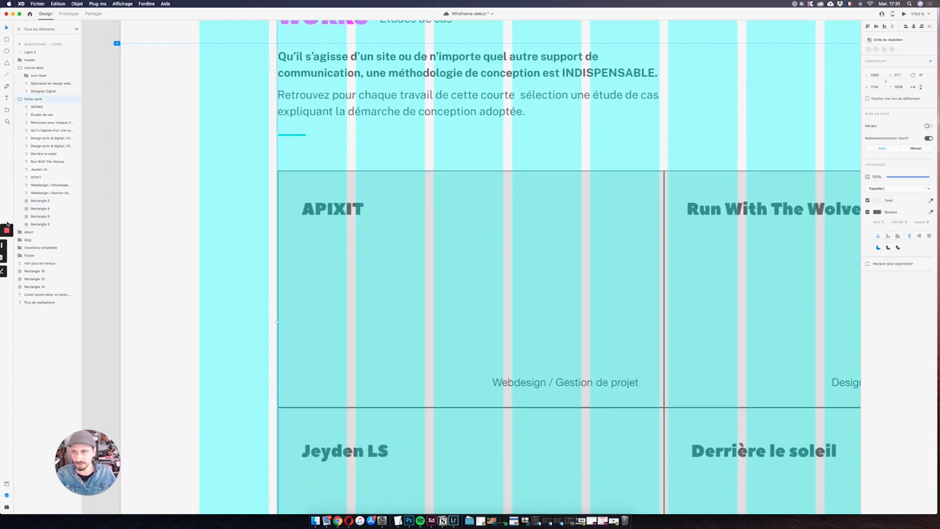
{"action": "left_click", "coordinate": [40, 224]}
{"action": "key", "text": "Escape"}
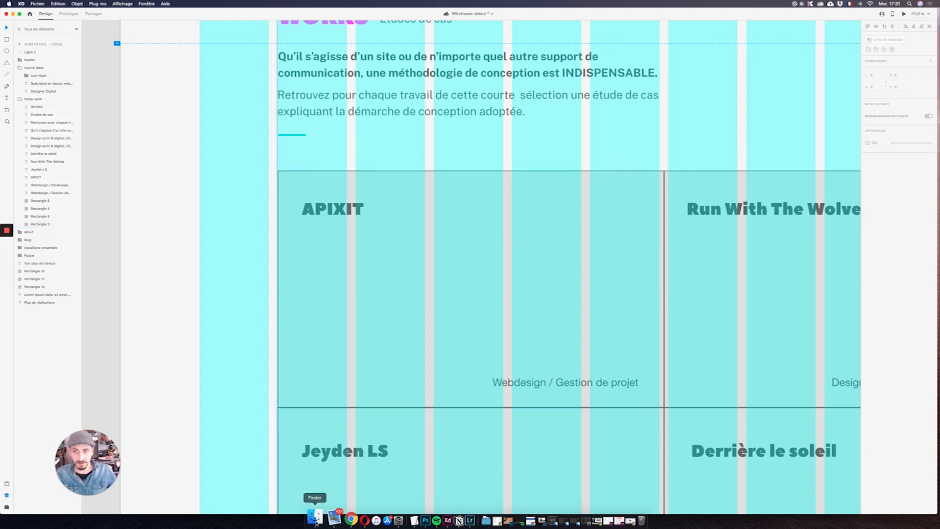
{"action": "left_click", "coordinate": [315, 518]}
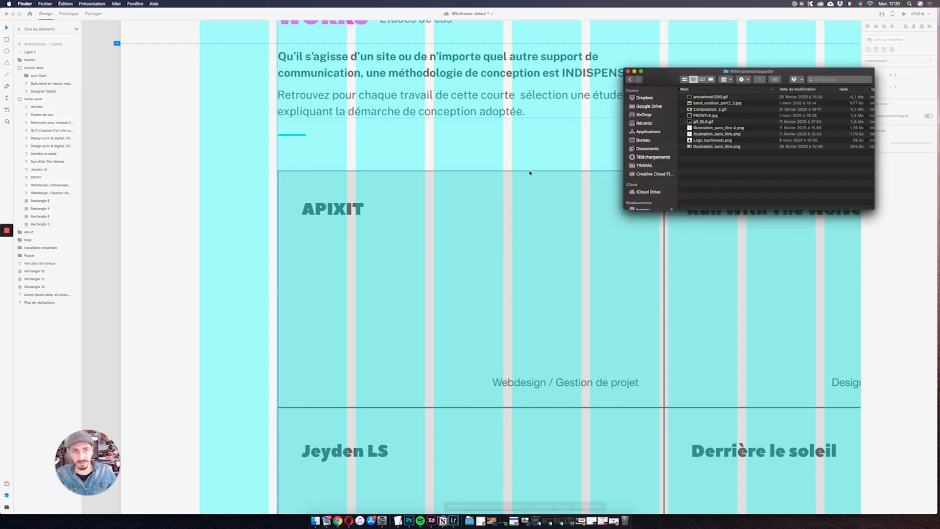
{"action": "left_click", "coordinate": [708, 104]}
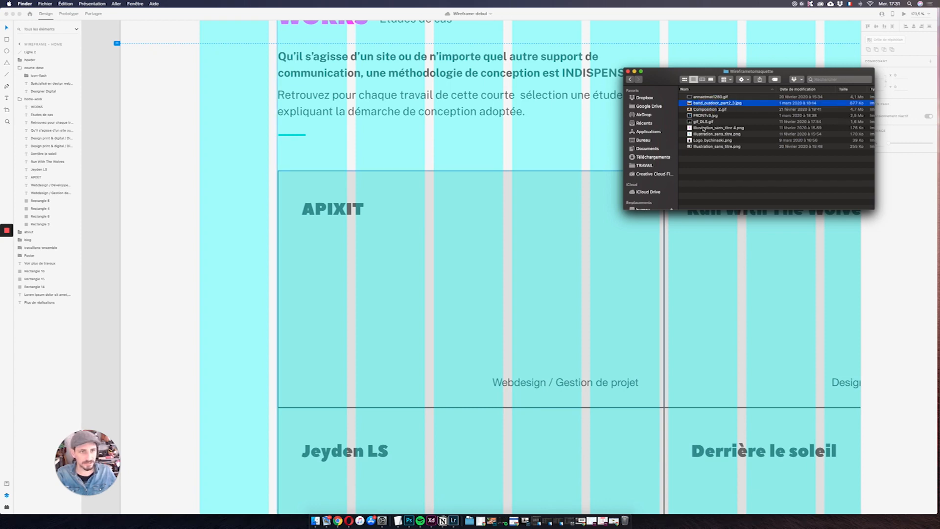
{"action": "left_click_drag", "start_coordinate": [709, 104], "coordinate": [469, 238]}
{"action": "key", "text": "space"}
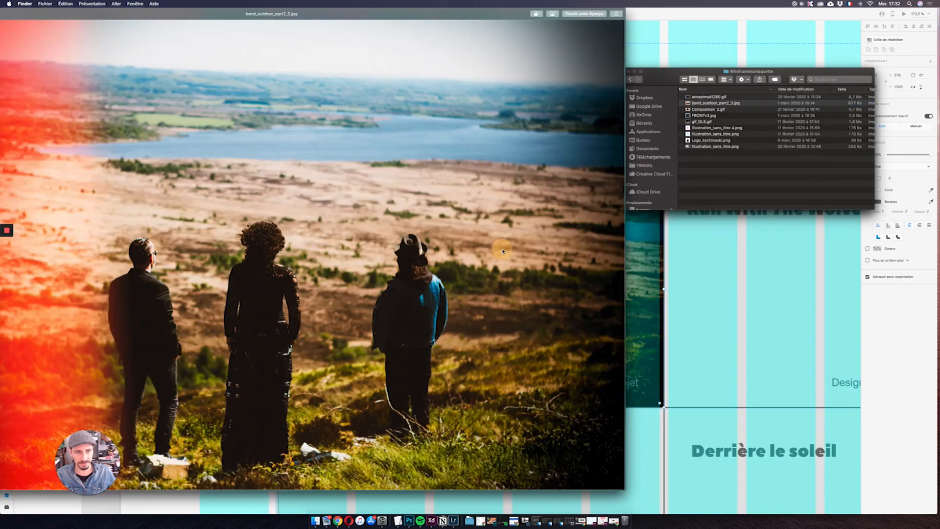
{"action": "key", "text": "space"}
{"action": "left_click_drag", "start_coordinate": [704, 109], "coordinate": [712, 277]}
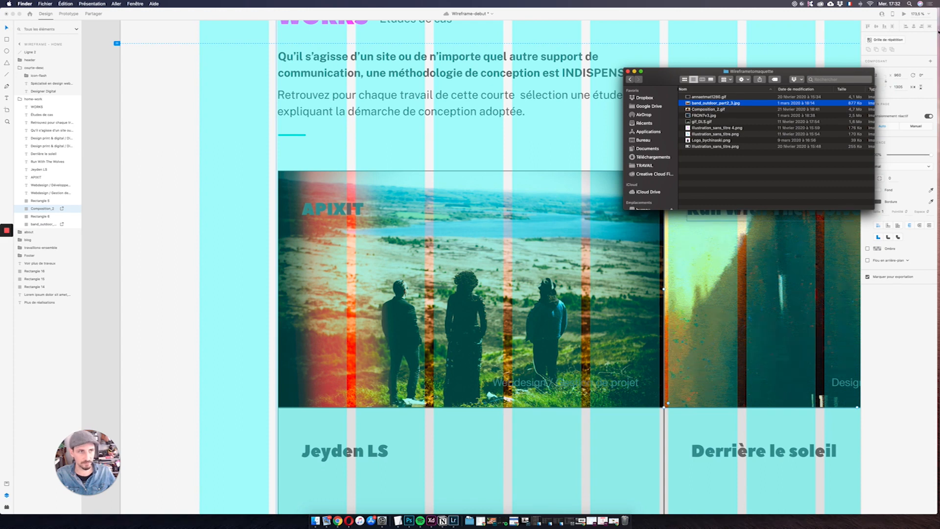
Step: Preview the Works section with images in the APIXIT and Run With The Wolves cards
{"action": "left_click", "coordinate": [905, 14]}
{"action": "scroll", "coordinate": [672, 168], "scroll_direction": "down", "scroll_amount": 5}
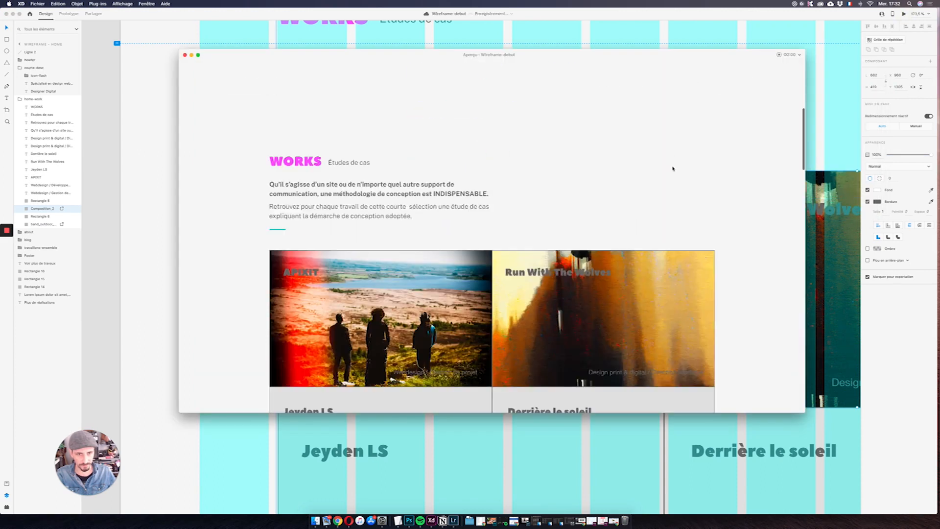
{"action": "left_click", "coordinate": [185, 55]}
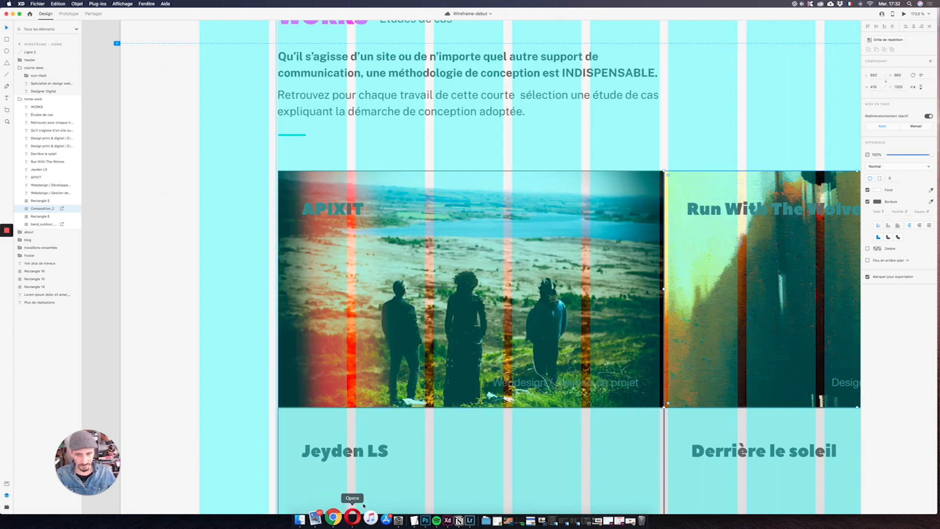
Step: Fill the Jeyden LS rectangle with FRONTv3.jpg and the Derrière le soleil rectangle with annaetmat1280.gif from the Finder folder
{"action": "scroll", "coordinate": [495, 429], "scroll_direction": "down", "scroll_amount": 10}
{"action": "scroll", "coordinate": [471, 422], "scroll_direction": "right", "scroll_amount": 5}
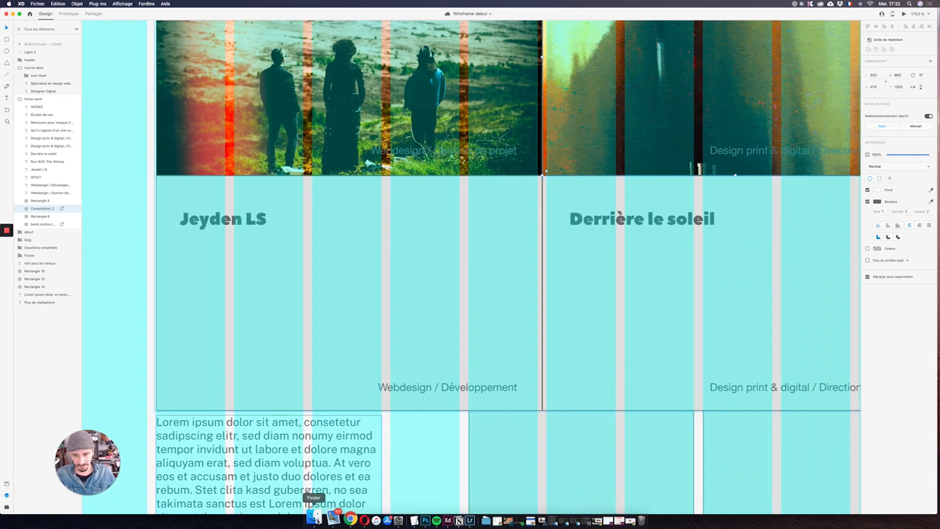
{"action": "left_click", "coordinate": [315, 520]}
{"action": "left_click_drag", "start_coordinate": [705, 115], "coordinate": [505, 212]}
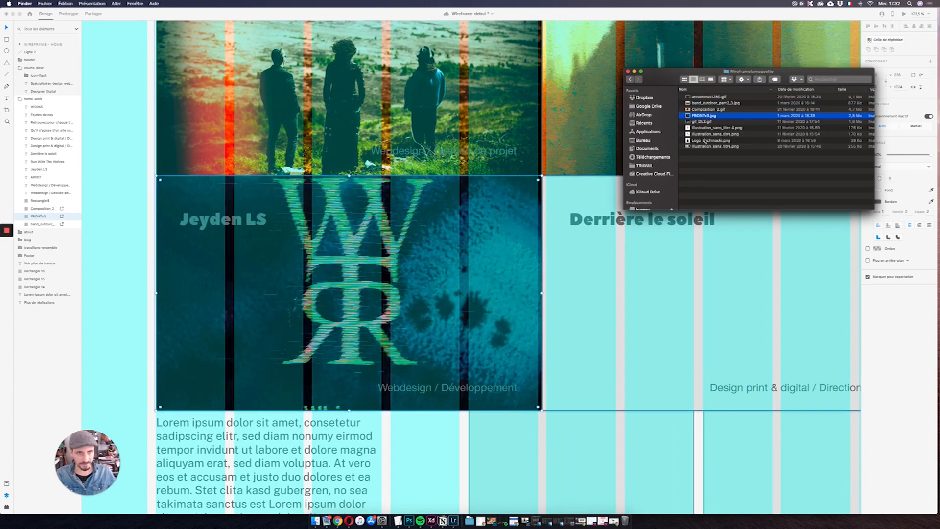
{"action": "left_click_drag", "start_coordinate": [706, 98], "coordinate": [680, 292]}
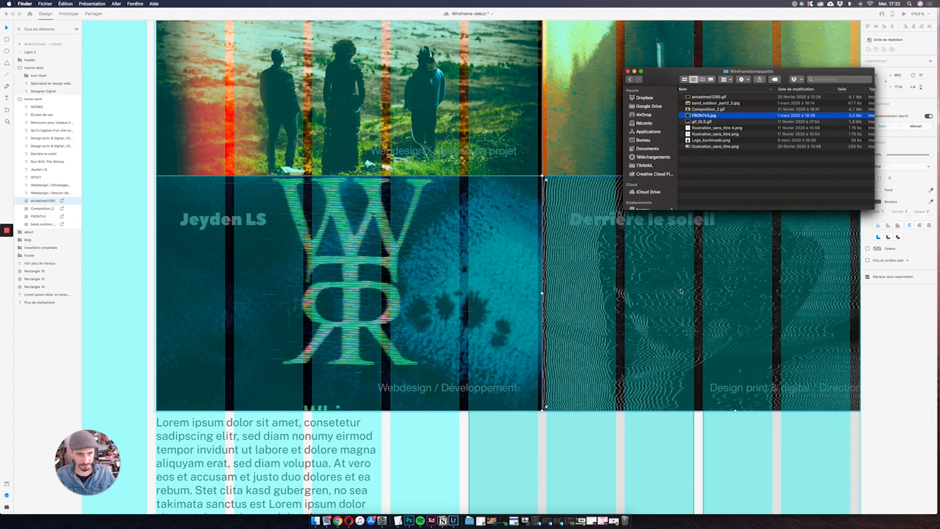
Step: Remove the border from all four project image rectangles in the Works section
{"action": "scroll", "coordinate": [436, 257], "scroll_direction": "down", "scroll_amount": 6}
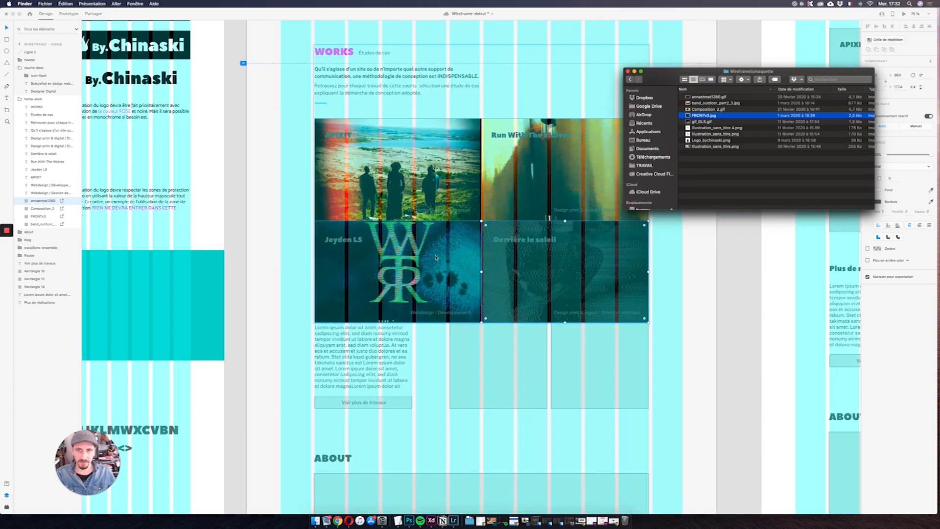
{"action": "left_click", "coordinate": [45, 225]}
{"action": "left_click", "coordinate": [43, 224], "text": "shift"}
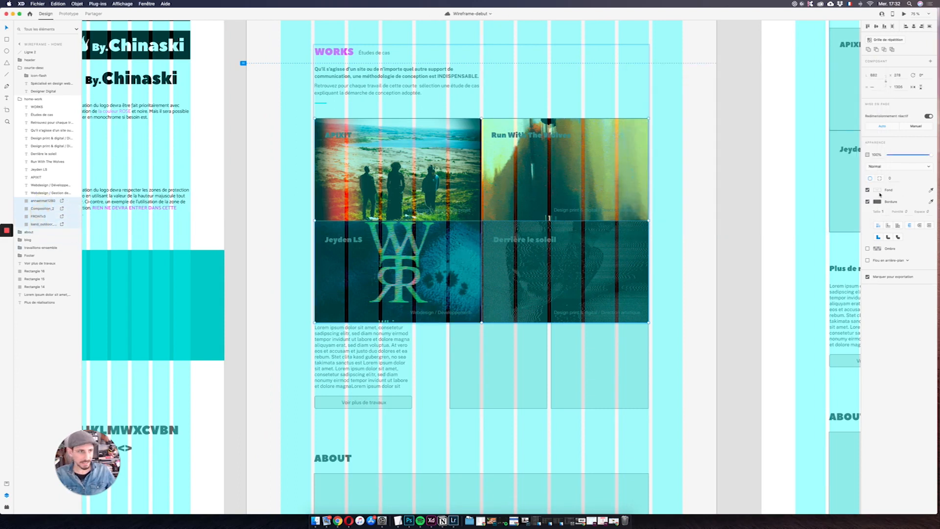
{"action": "left_click", "coordinate": [867, 201]}
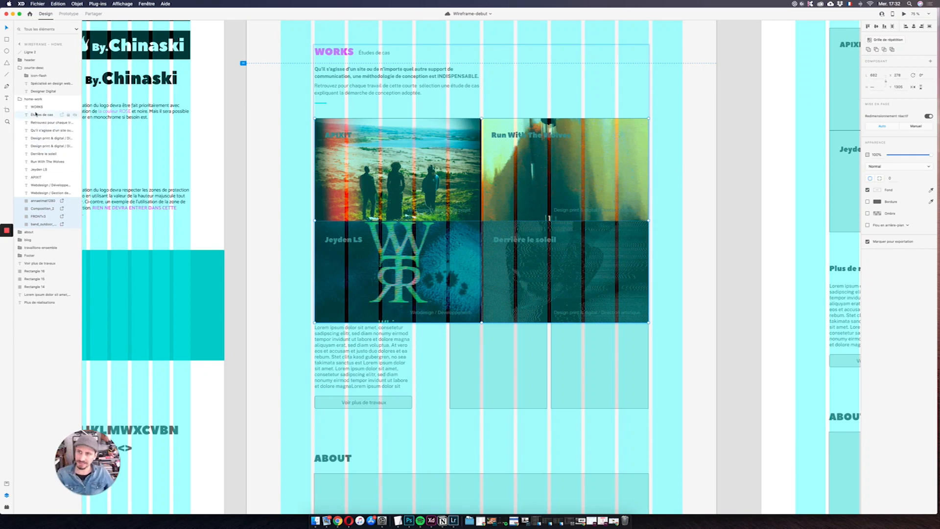
Step: Inspect the project titles and descriptions placed over the images, along with the APIXIT image itself
{"action": "left_click", "coordinate": [35, 176]}
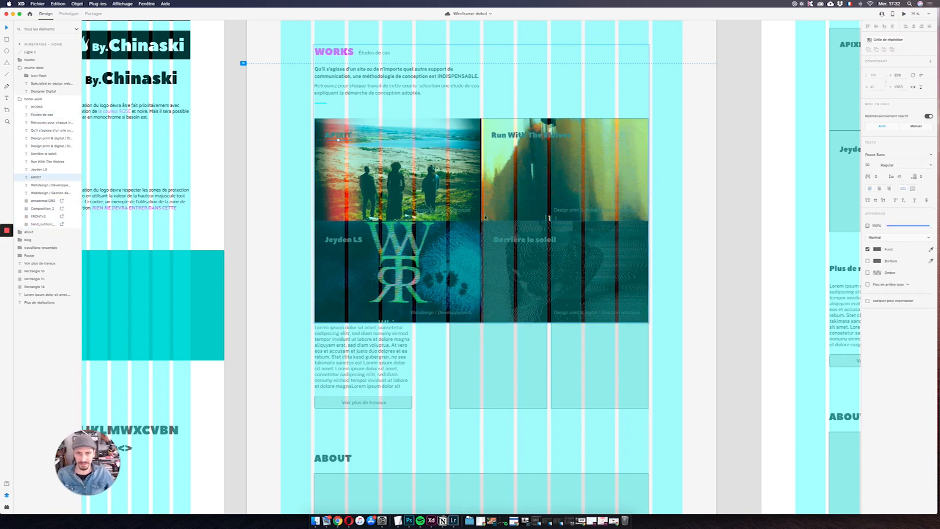
{"action": "left_click", "coordinate": [514, 135]}
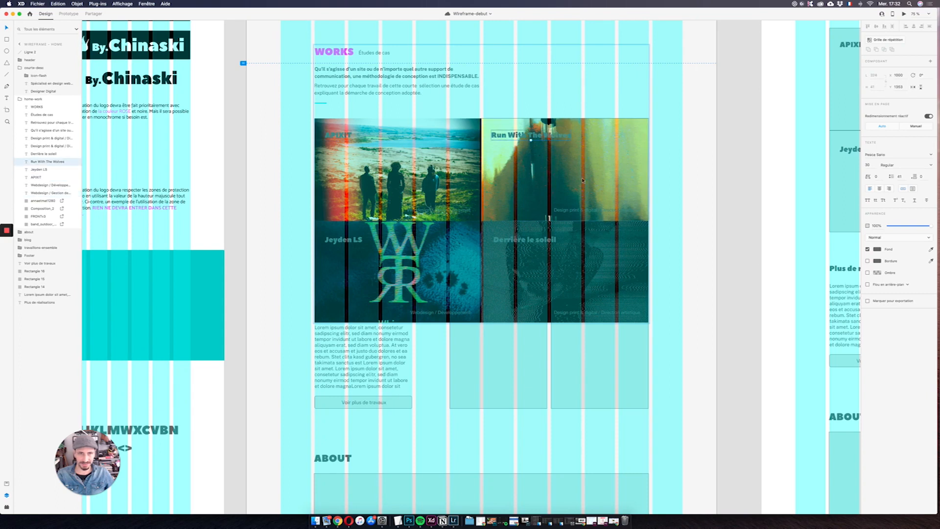
{"action": "left_click", "coordinate": [589, 212]}
{"action": "left_click", "coordinate": [594, 313]}
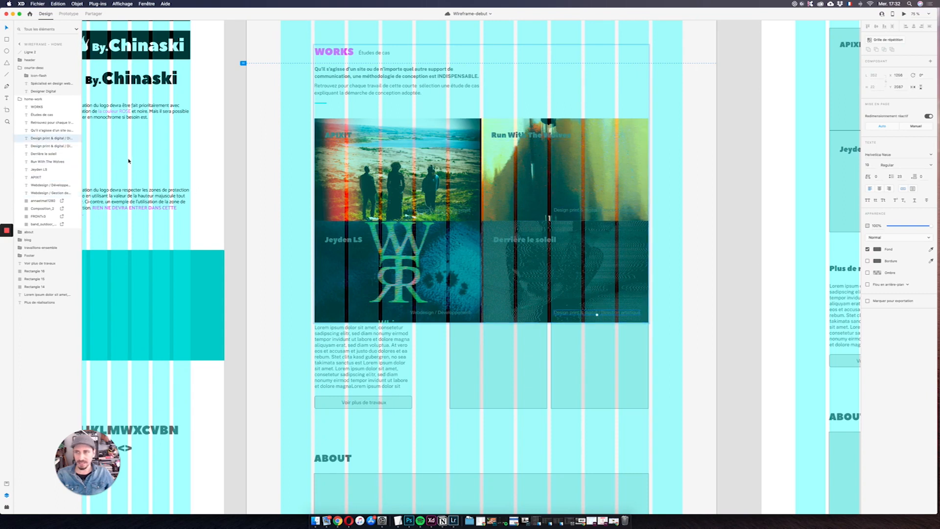
{"action": "left_click", "coordinate": [389, 134]}
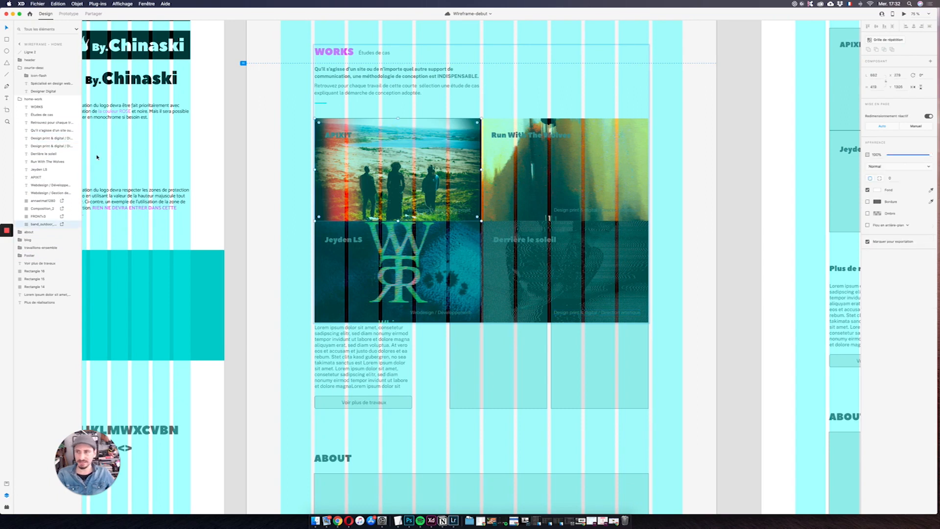
Step: Move the Ligne 2 accent line into the home-work group, directly after the Études de cas layer
{"action": "left_click", "coordinate": [46, 139]}
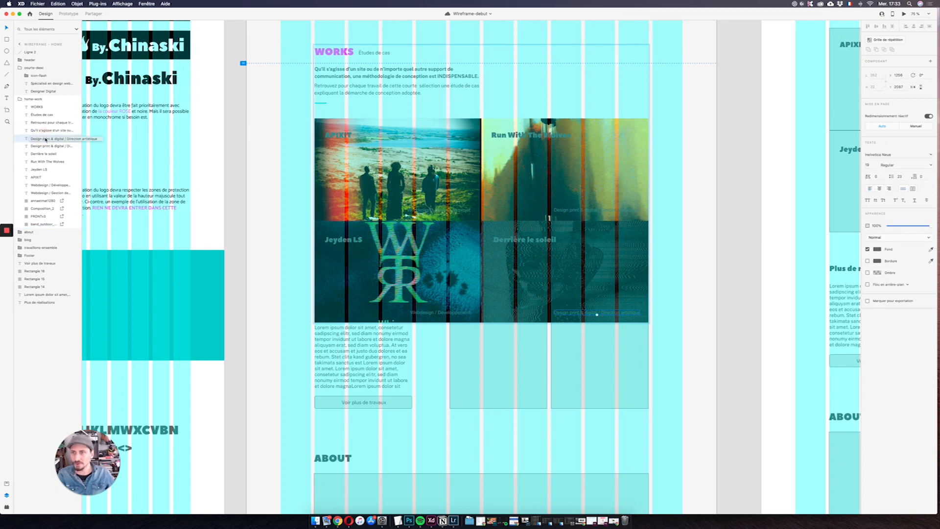
{"action": "left_click_drag", "start_coordinate": [31, 53], "coordinate": [37, 115]}
{"action": "left_click", "coordinate": [47, 131]}
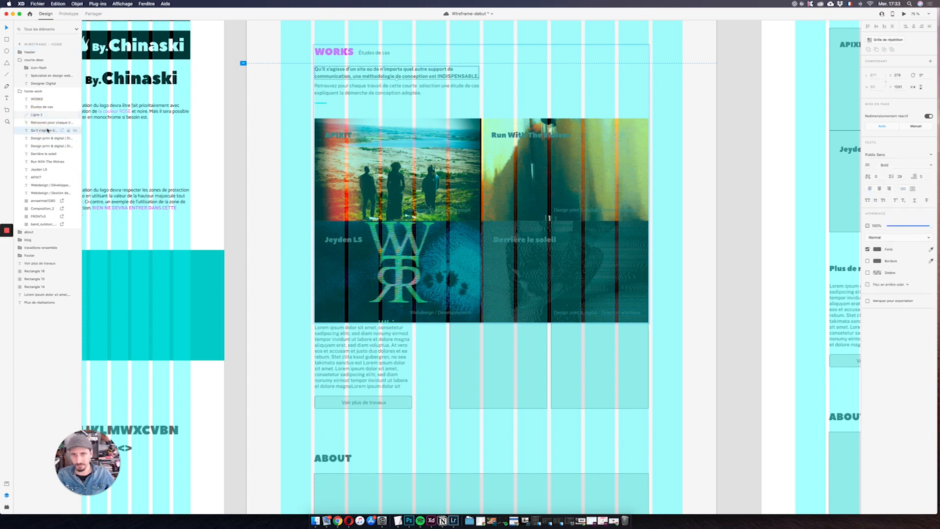
{"action": "left_click", "coordinate": [74, 131]}
{"action": "left_click", "coordinate": [75, 131]}
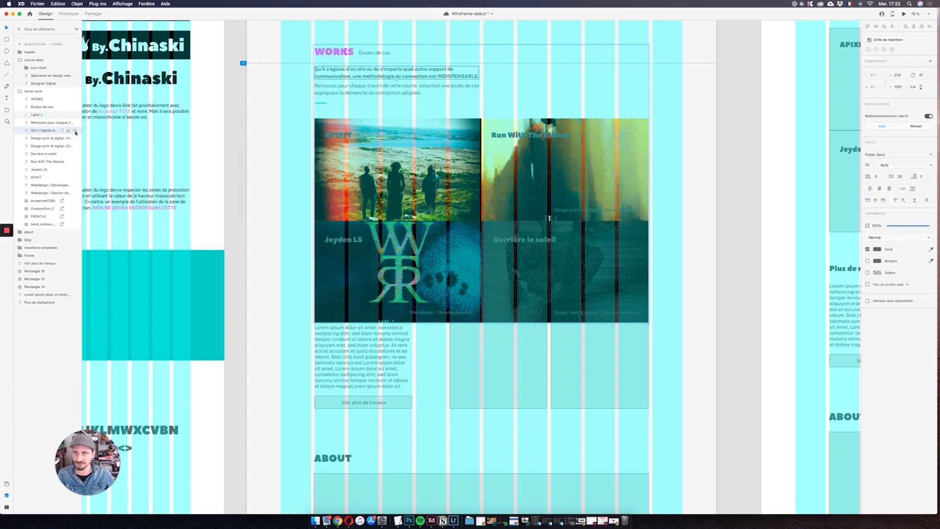
{"action": "left_click", "coordinate": [75, 139]}
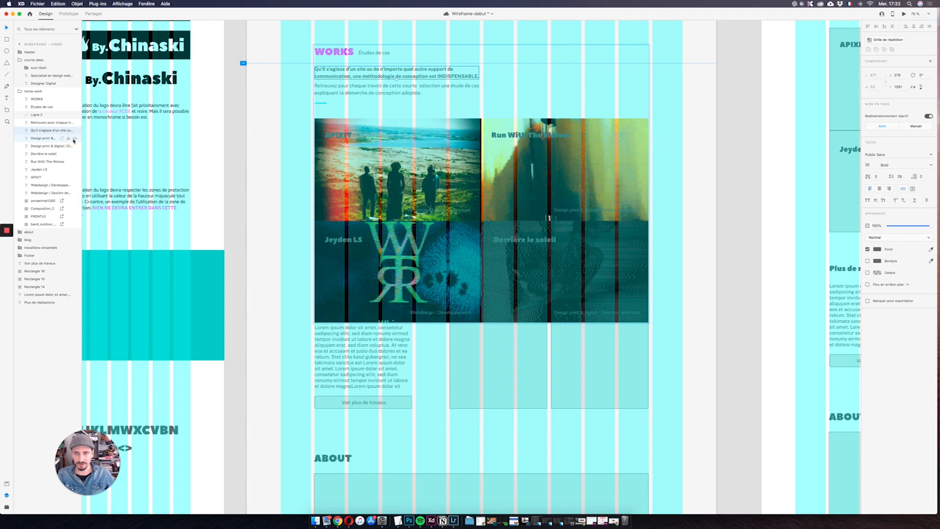
Step: Delete all the project titles, descriptions and four images from the home-work group
{"action": "left_click", "coordinate": [47, 146]}
{"action": "left_click", "coordinate": [46, 223], "text": "shift"}
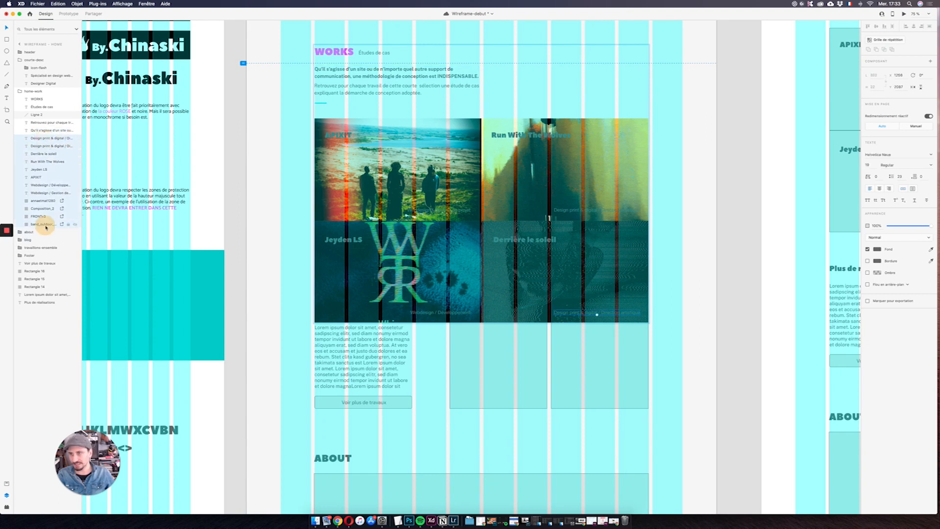
{"action": "key", "text": "Delete"}
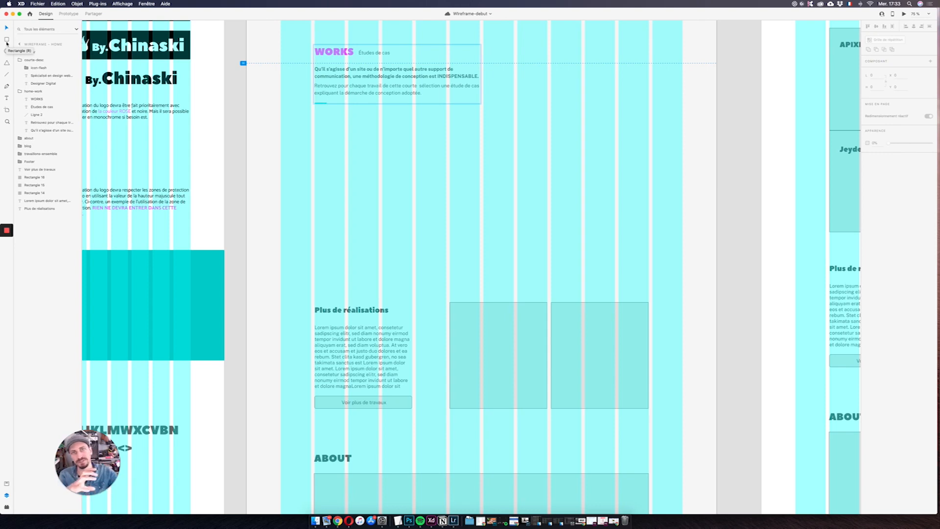
Step: Draw a rectangle about 682 by 396 px below the Works accent line as a new project card
{"action": "left_click", "coordinate": [6, 39]}
{"action": "mouse_move", "coordinate": [313, 122]}
{"action": "left_mouse_down"}
{"action": "mouse_move", "coordinate": [420, 205]}
{"action": "mouse_move", "coordinate": [498, 287]}
{"action": "mouse_move", "coordinate": [482, 219]}
{"action": "left_mouse_up"}
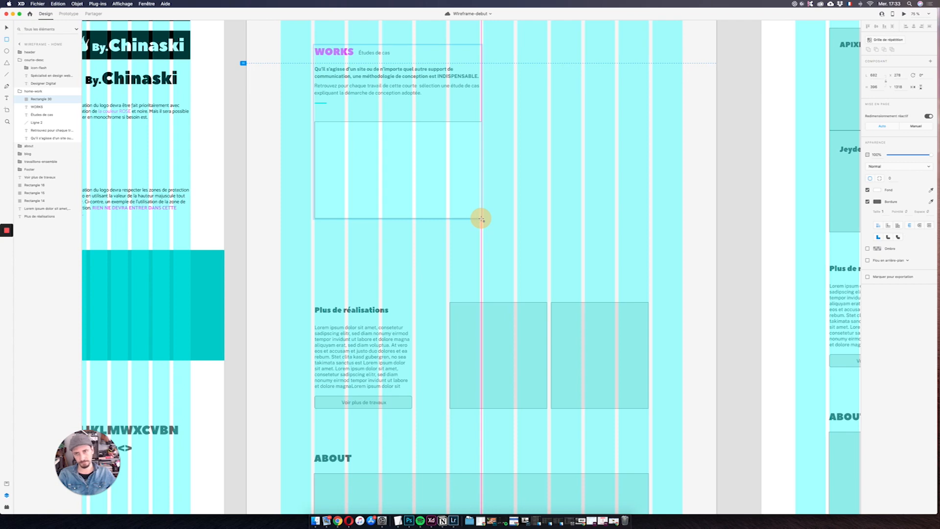
{"action": "left_click_drag", "start_coordinate": [481, 218], "coordinate": [481, 219]}
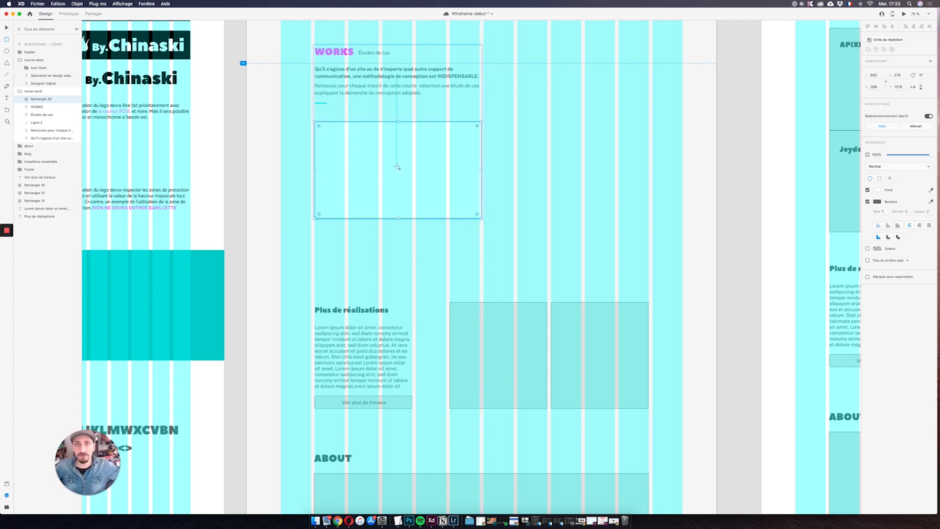
Step: Place the card rectangle last in the home-work group, wrap it in its own group and name that group item
{"action": "left_click_drag", "start_coordinate": [39, 99], "coordinate": [38, 140]}
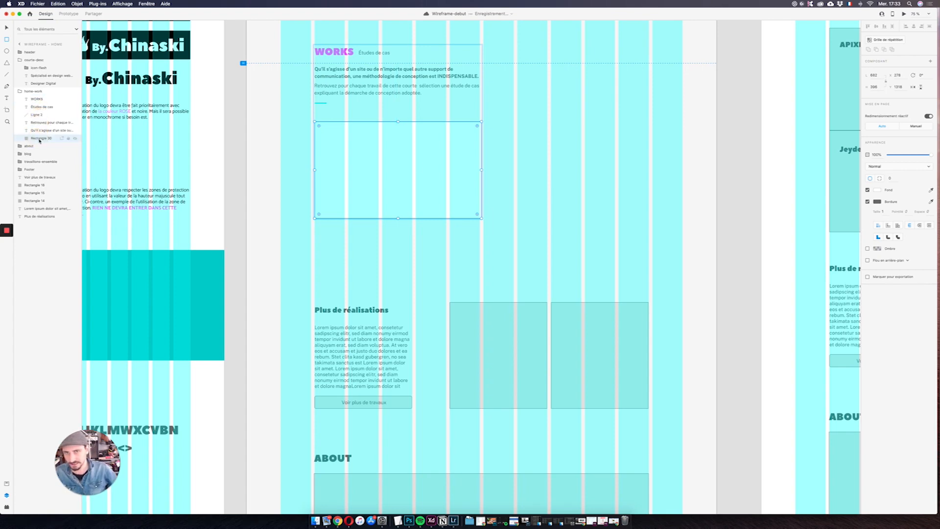
{"action": "key", "text": "super+g"}
{"action": "double_click", "coordinate": [39, 139]}
{"action": "type", "text": "fre"}
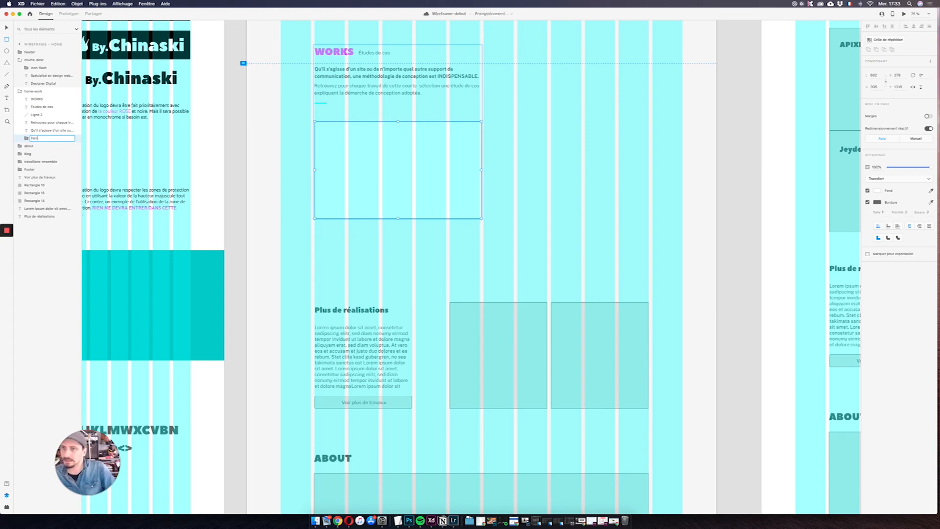
{"action": "key", "text": "Return"}
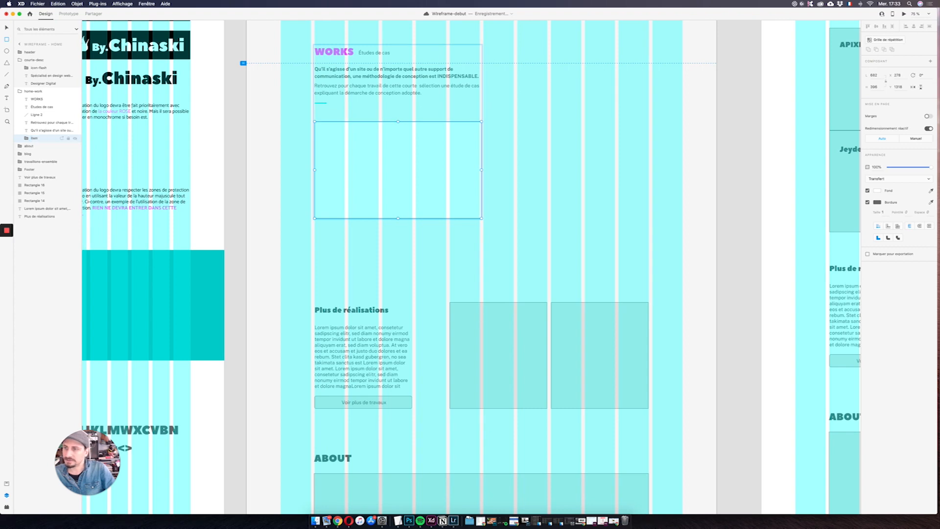
Step: Duplicate the rectangle inside the item group and hide the duplicate
{"action": "left_click", "coordinate": [26, 138]}
{"action": "left_click", "coordinate": [46, 146]}
{"action": "double_click", "coordinate": [47, 147]}
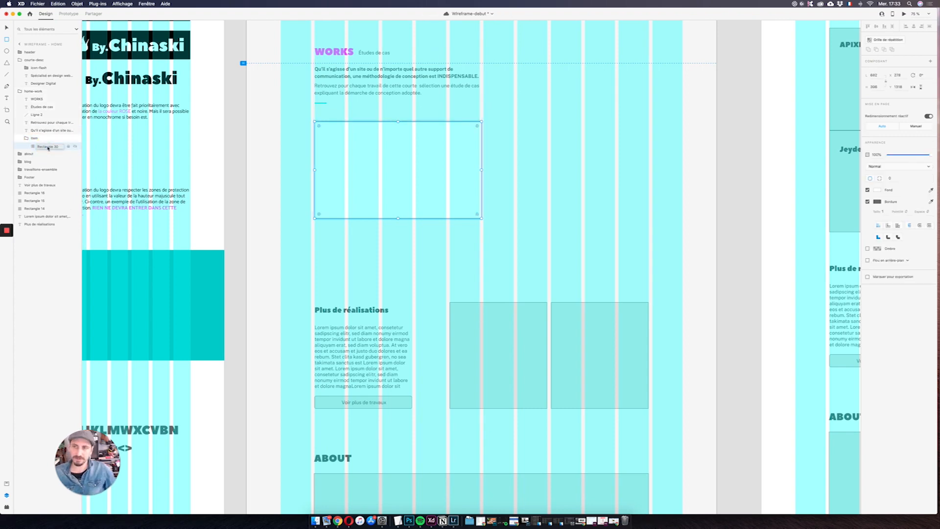
{"action": "key", "text": "super+d"}
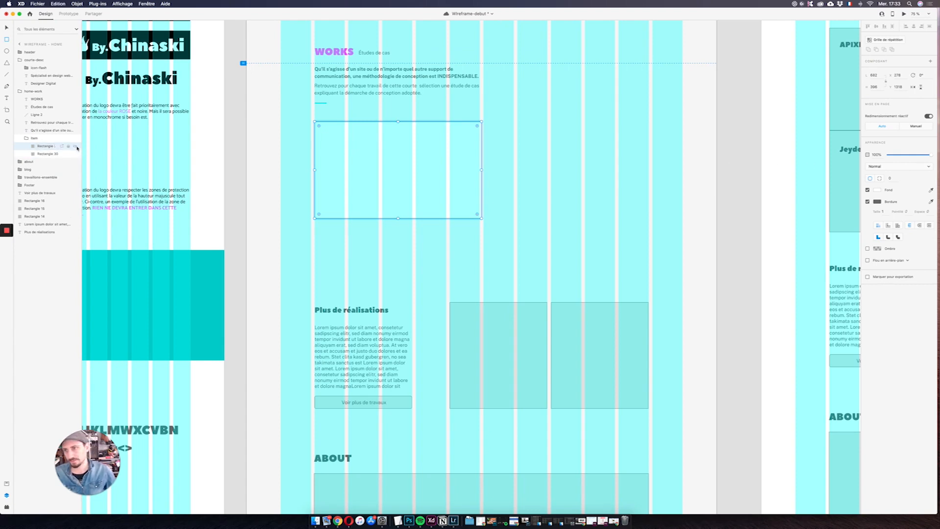
{"action": "left_click", "coordinate": [75, 146]}
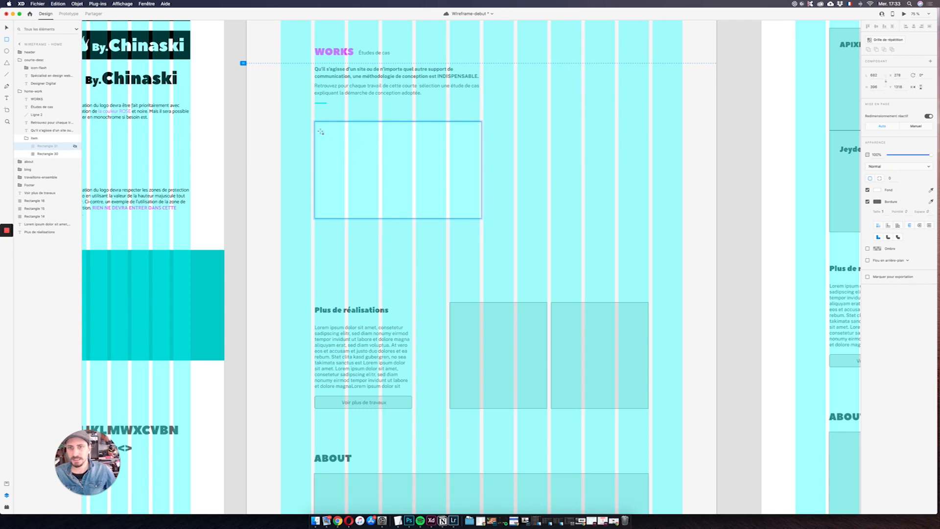
Step: Add the text "Nom du projet" inside the new project card
{"action": "left_click", "coordinate": [7, 97]}
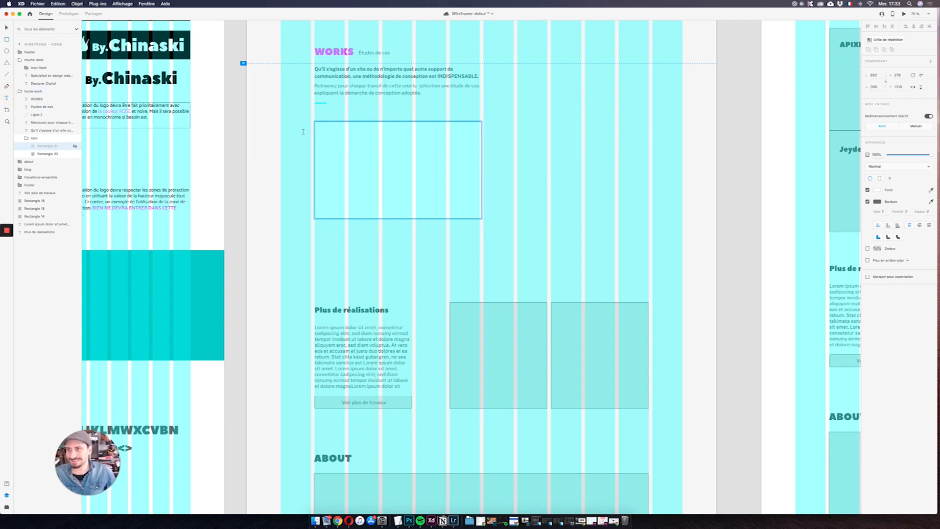
{"action": "left_click", "coordinate": [331, 136]}
{"action": "type", "text": "No"}
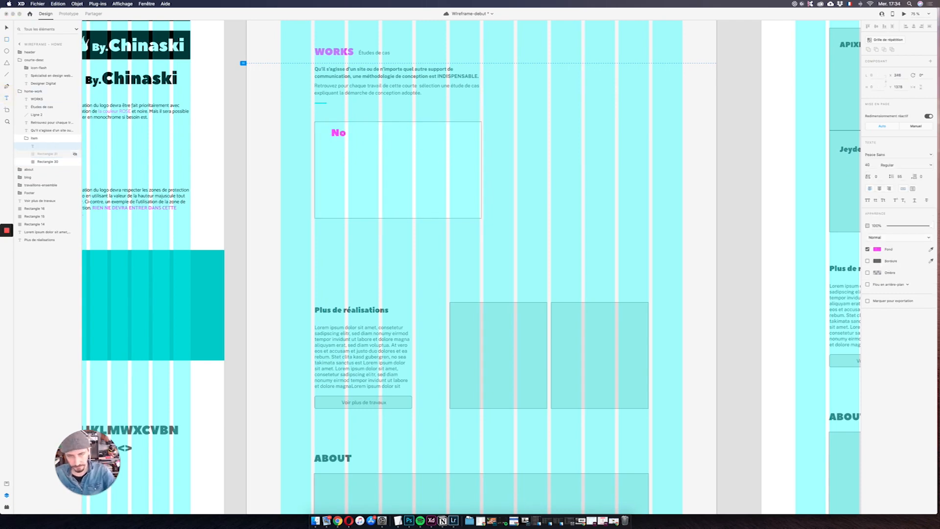
{"action": "type", "text": "m du pr"}
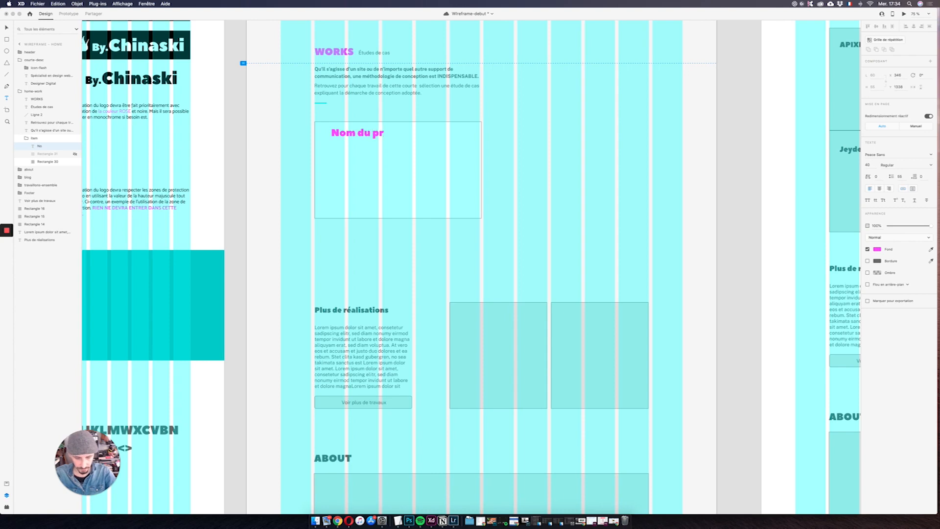
{"action": "type", "text": "ojet"}
{"action": "key", "text": "Escape"}
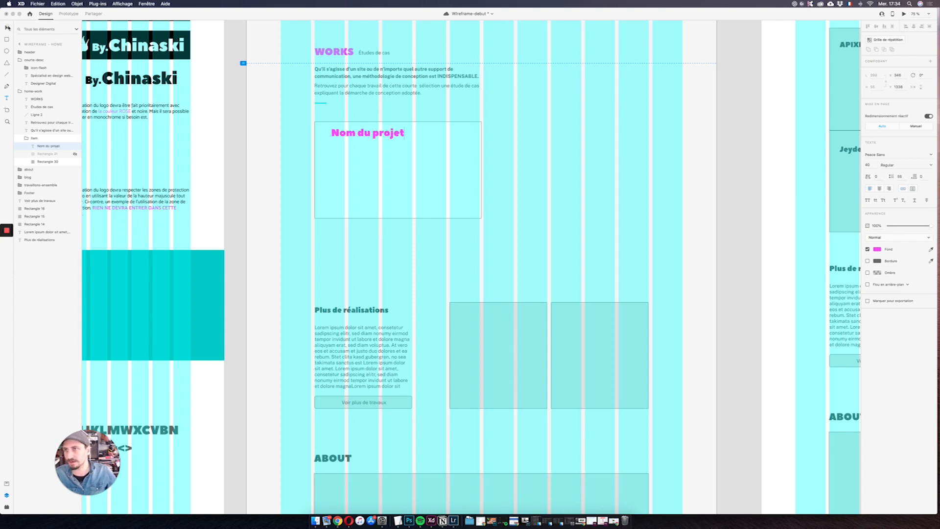
Step: Position the "Nom du projet" title just inside the card's upper-left corner
{"action": "left_click_drag", "start_coordinate": [369, 135], "coordinate": [351, 130]}
{"action": "key", "text": "alt"}
{"action": "scroll", "coordinate": [349, 126], "scroll_direction": "down", "scroll_amount": 5}
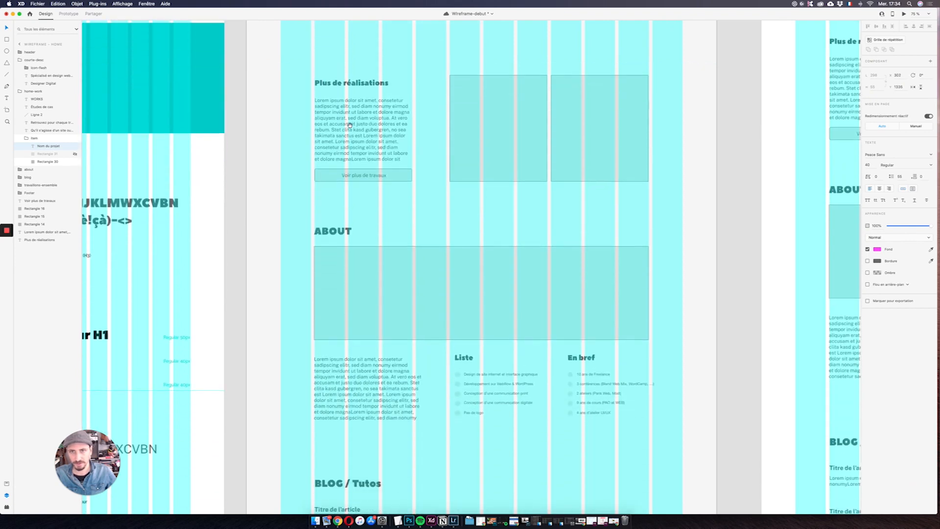
{"action": "scroll", "coordinate": [350, 128], "scroll_direction": "up", "scroll_amount": 4}
{"action": "scroll", "coordinate": [350, 128], "scroll_direction": "up", "scroll_amount": 8}
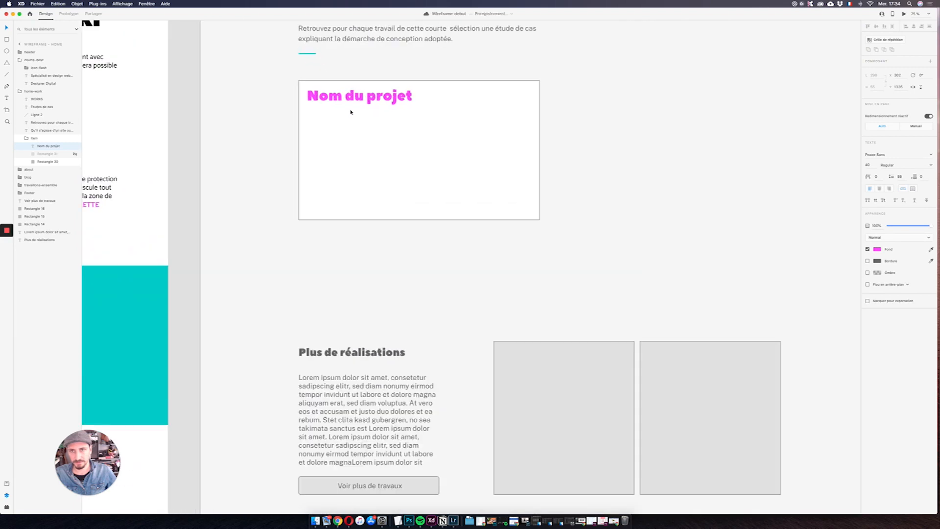
{"action": "key", "text": "alt"}
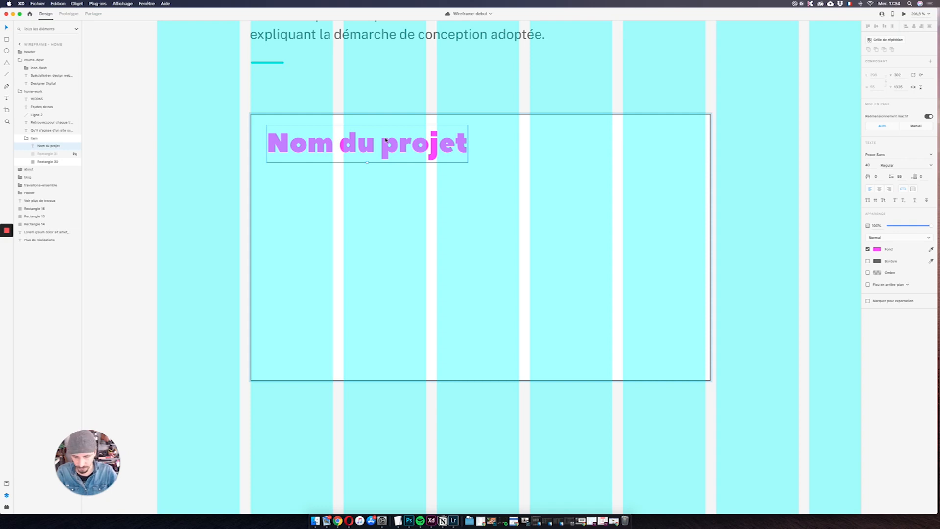
{"action": "key", "text": "shift+Up"}
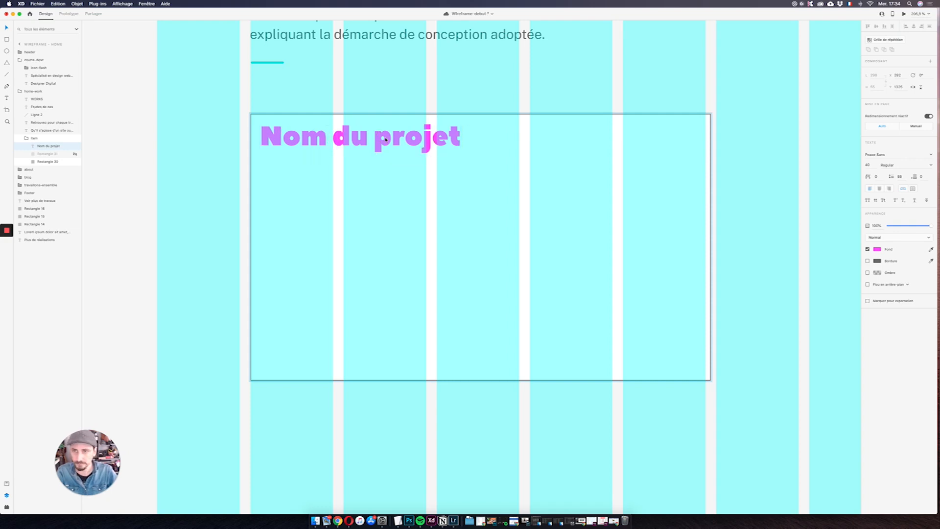
Step: Add the text "compétences" beneath the project title and save the document
{"action": "left_click", "coordinate": [6, 98]}
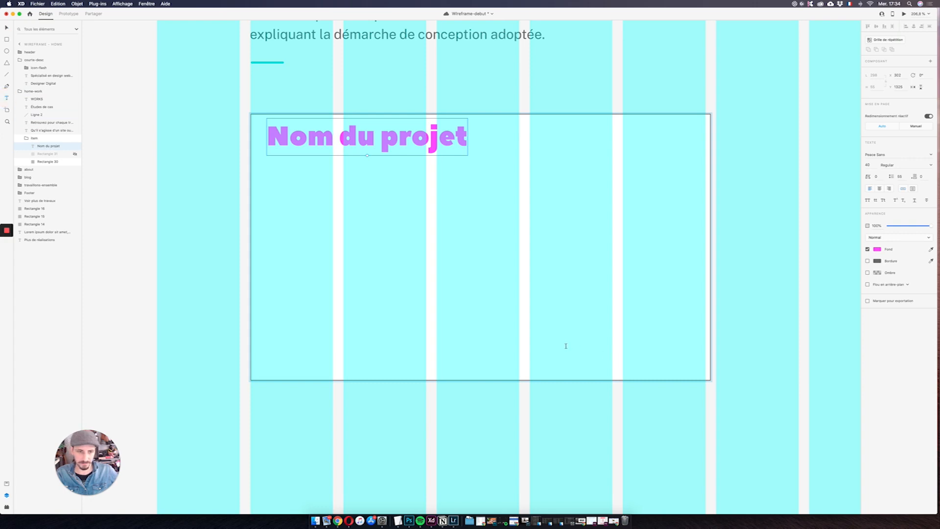
{"action": "key", "text": "super+s"}
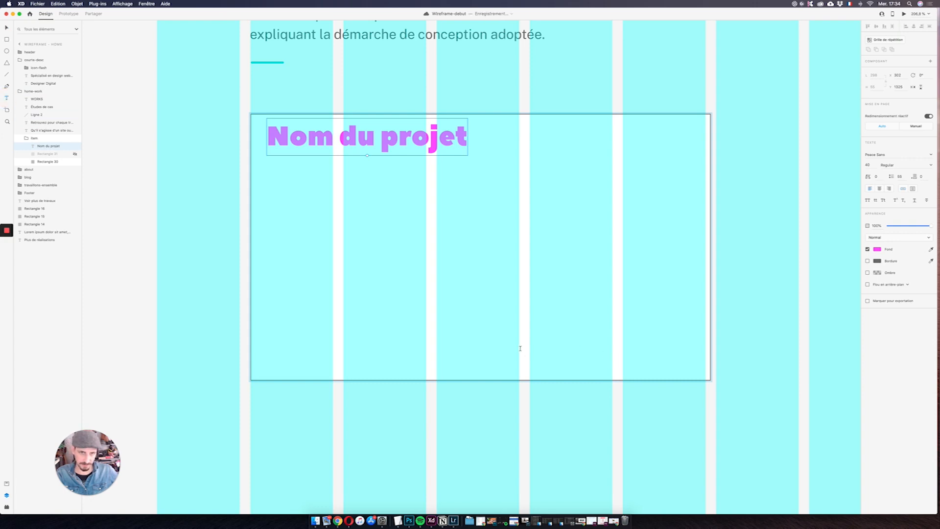
{"action": "left_click", "coordinate": [265, 175]}
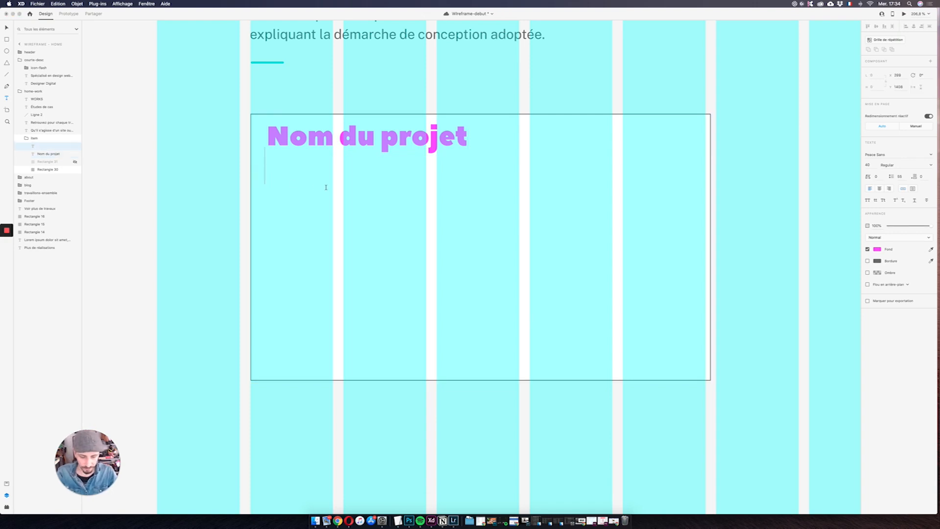
{"action": "type", "text": "compétence"}
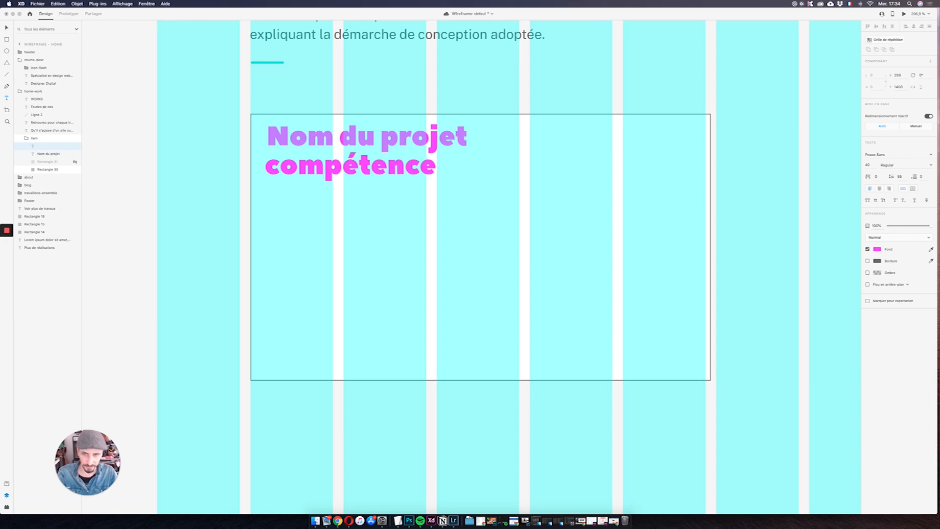
{"action": "type", "text": "s"}
{"action": "key", "text": "Escape"}
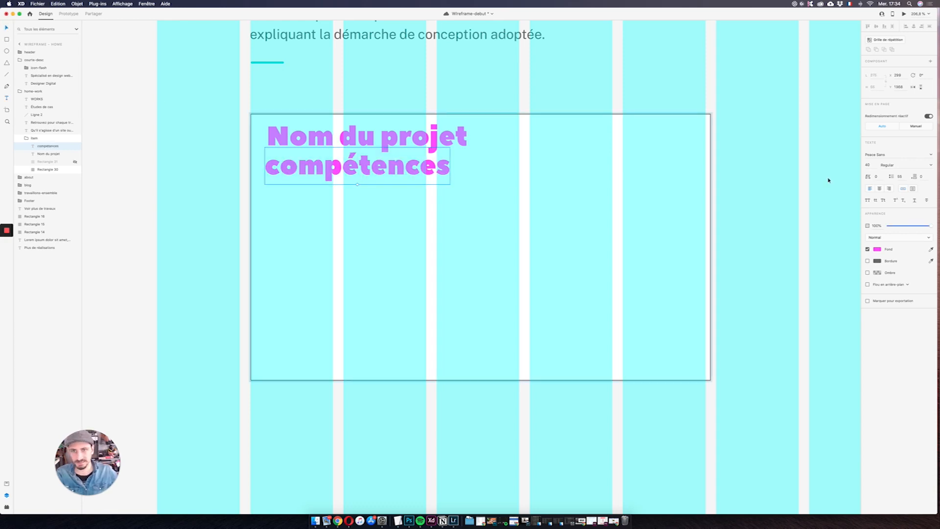
Step: Apply the bold Corps de texte gras character style to "compétences" and align it under the project title
{"action": "left_click", "coordinate": [6, 484]}
{"action": "left_click", "coordinate": [46, 194]}
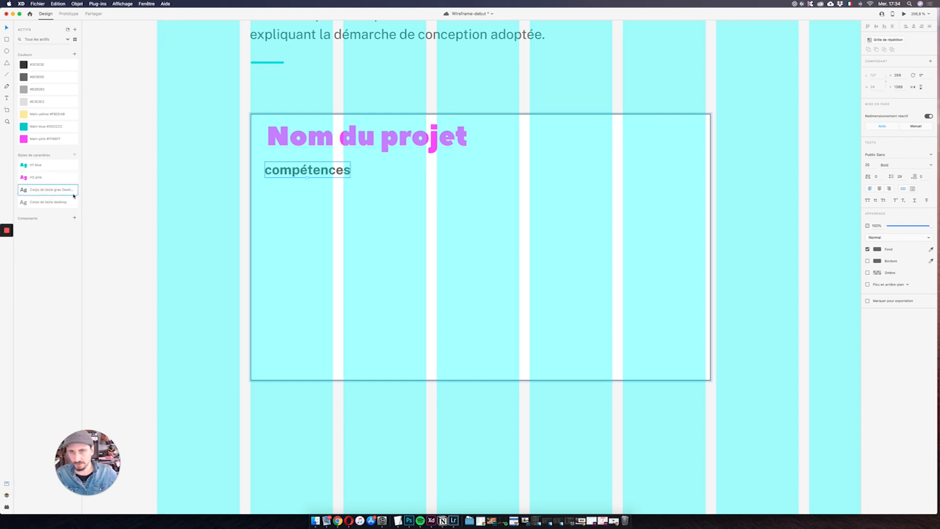
{"action": "left_click_drag", "start_coordinate": [334, 167], "coordinate": [336, 161]}
Step: Draw a button rectangle about 224 by 41 px in the card's lower-right corner and save the document
{"action": "left_click", "coordinate": [6, 39]}
{"action": "left_click_drag", "start_coordinate": [550, 345], "coordinate": [702, 372]}
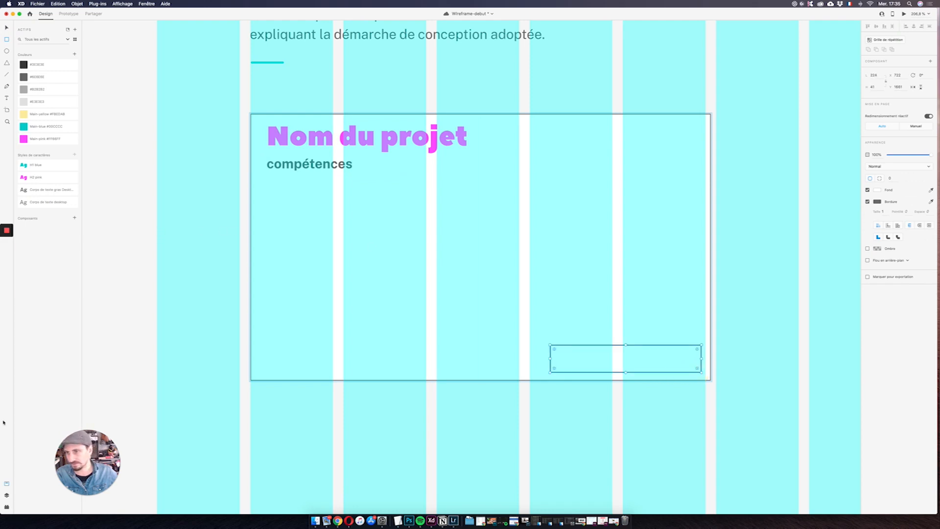
{"action": "key", "text": "super+y"}
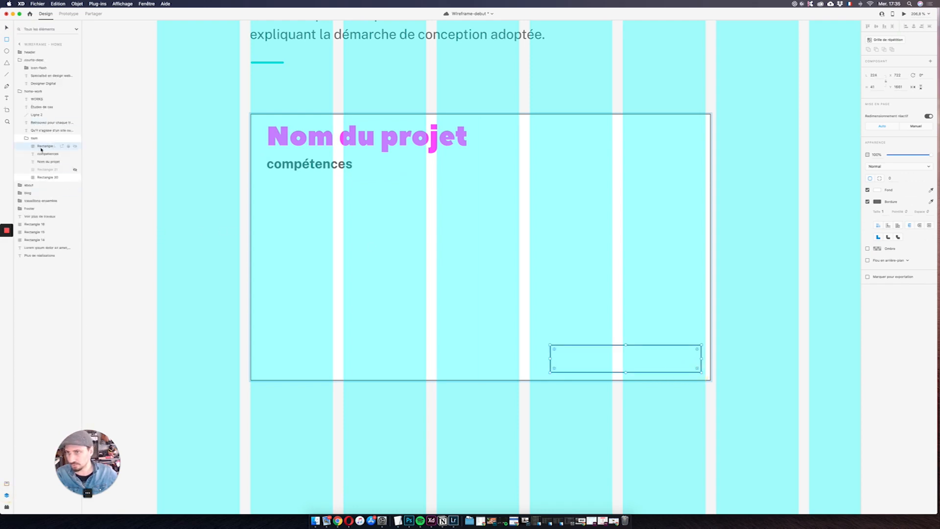
{"action": "key", "text": "super+s"}
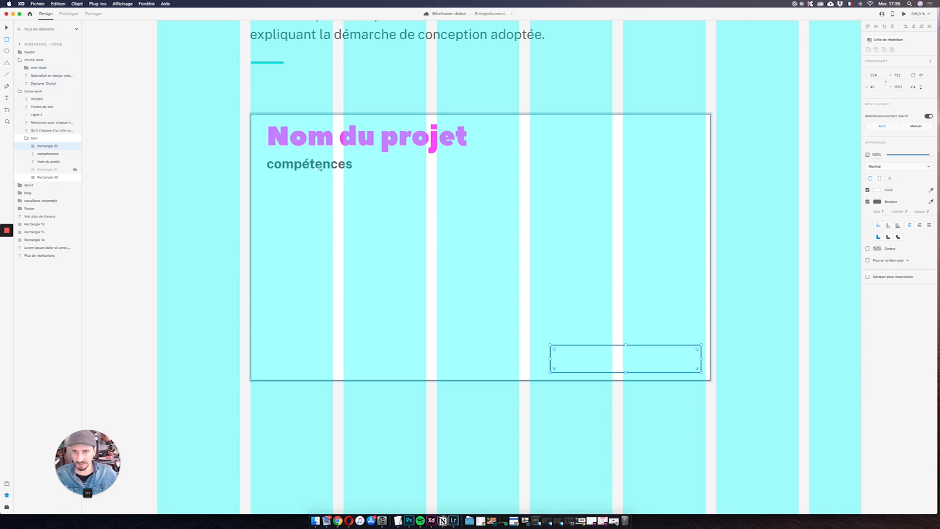
Step: Duplicate the "compétences" text and place the copy in the middle of the button rectangle
{"action": "left_click", "coordinate": [6, 28]}
{"action": "left_click", "coordinate": [315, 165]}
{"action": "key", "text": "super+d"}
{"action": "left_click_drag", "start_coordinate": [318, 168], "coordinate": [631, 362]}
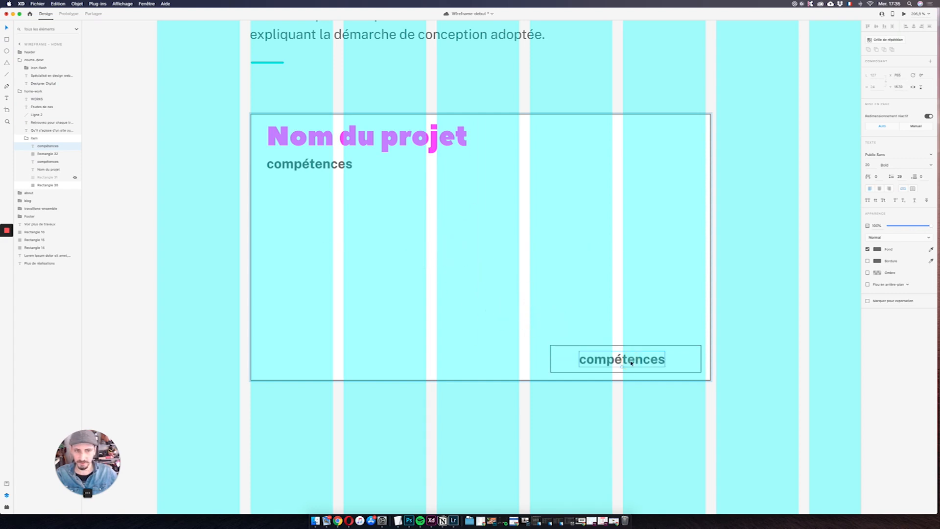
Step: Group the button rectangle with its text and name the group btn
{"action": "left_click", "coordinate": [48, 153], "text": "shift"}
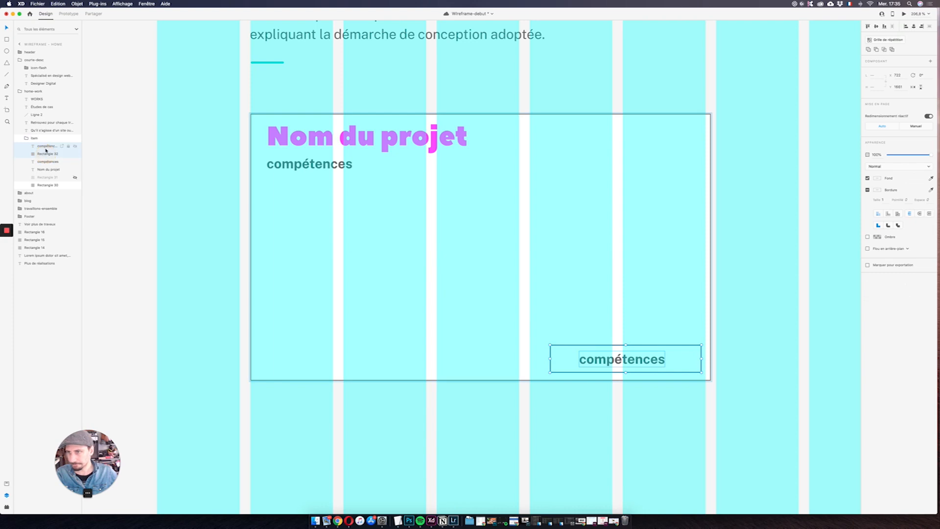
{"action": "key", "text": "super+g"}
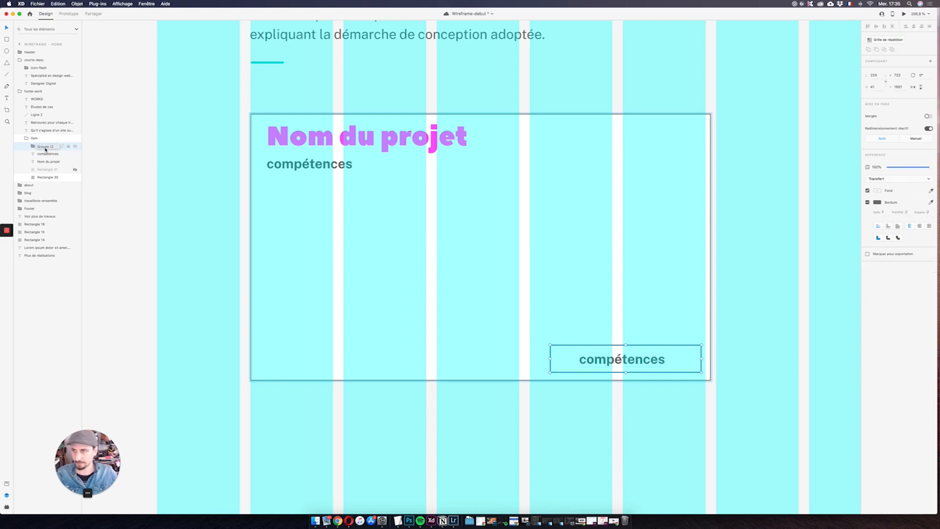
{"action": "double_click", "coordinate": [46, 150]}
{"action": "type", "text": "btn"}
{"action": "key", "text": "Return"}
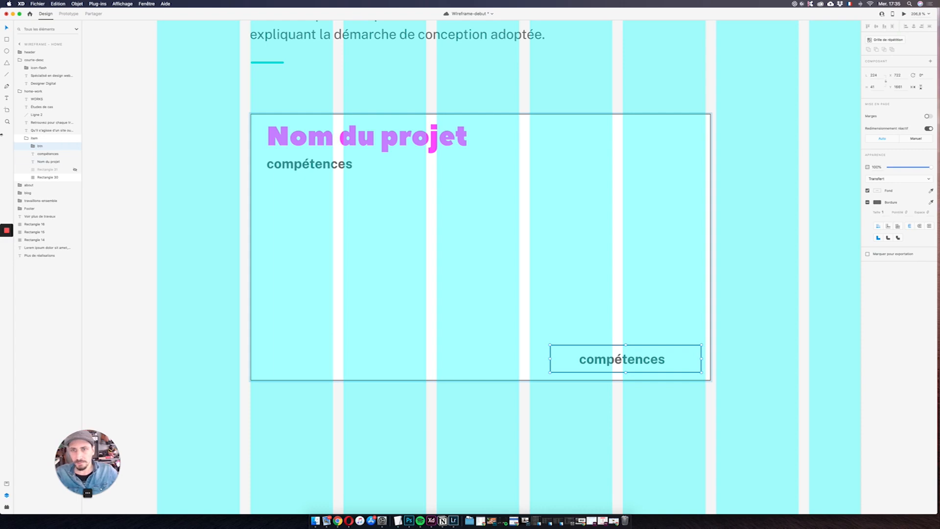
Step: Turn the item card group into a repeat grid of project cards with two columns and two rows
{"action": "left_click", "coordinate": [34, 138]}
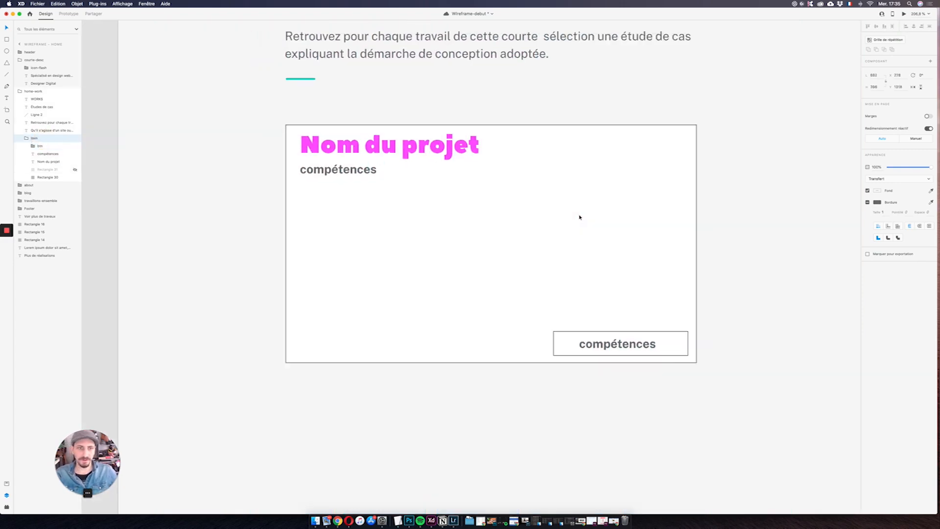
{"action": "scroll", "coordinate": [580, 217], "scroll_direction": "down", "scroll_amount": 5}
{"action": "key", "text": "super+shift+apostrophe"}
{"action": "scroll", "coordinate": [656, 224], "scroll_direction": "right", "scroll_amount": 2}
{"action": "scroll", "coordinate": [745, 131], "scroll_direction": "right", "scroll_amount": 3}
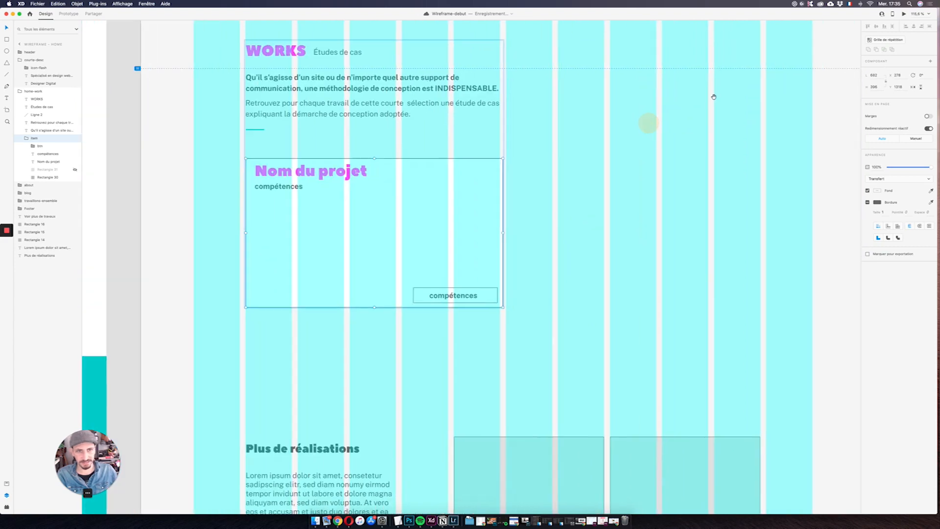
{"action": "left_click", "coordinate": [898, 39]}
{"action": "left_click_drag", "start_coordinate": [501, 236], "coordinate": [774, 233]}
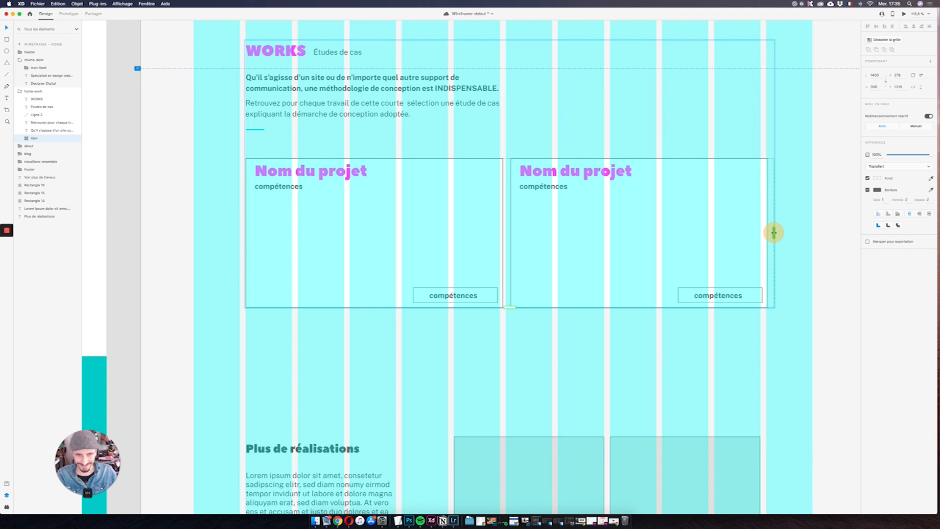
{"action": "left_click_drag", "start_coordinate": [774, 232], "coordinate": [770, 233]}
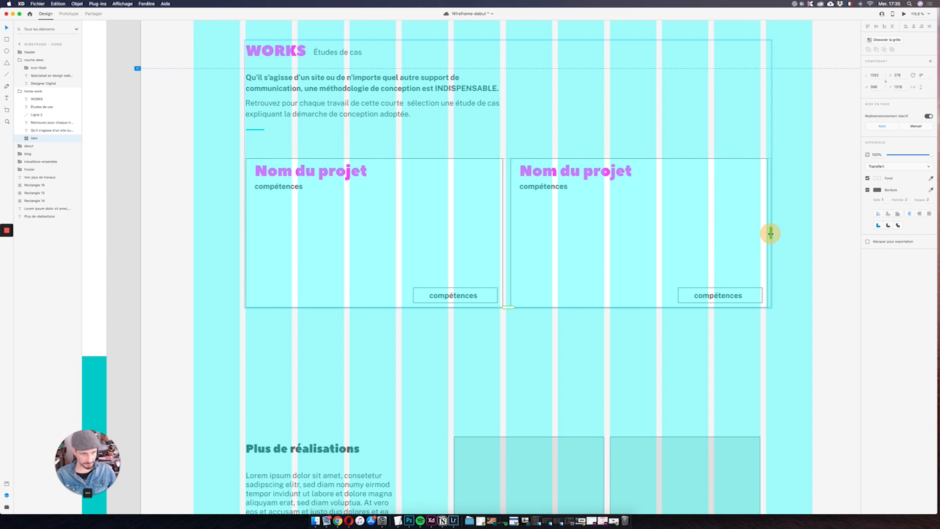
{"action": "left_click_drag", "start_coordinate": [508, 307], "coordinate": [515, 467]}
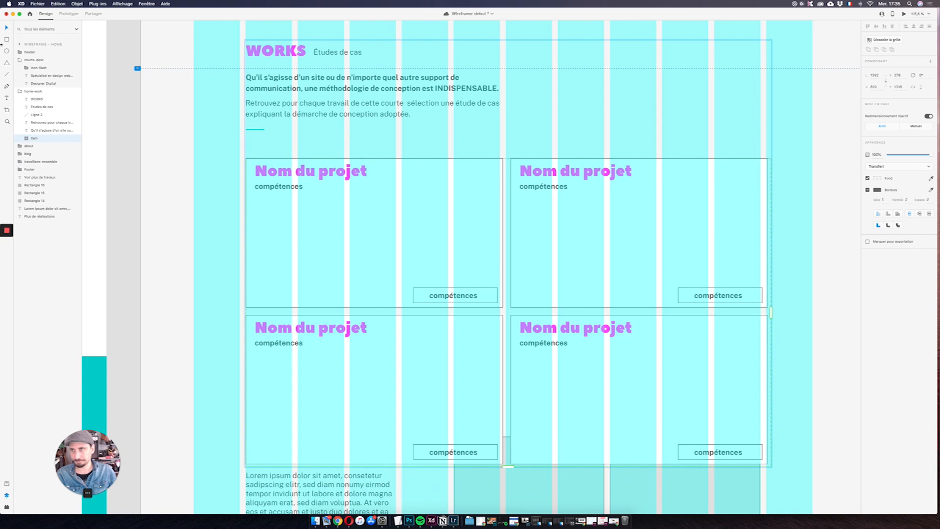
Step: Move the project card grid up closer to the Works intro text and shift it slightly left
{"action": "left_click_drag", "start_coordinate": [463, 220], "coordinate": [461, 210]}
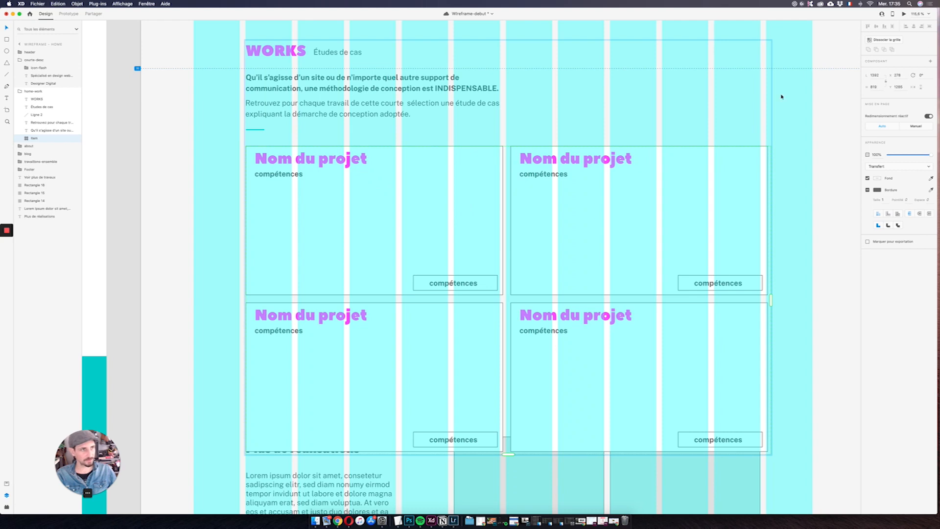
{"action": "left_click", "coordinate": [35, 138]}
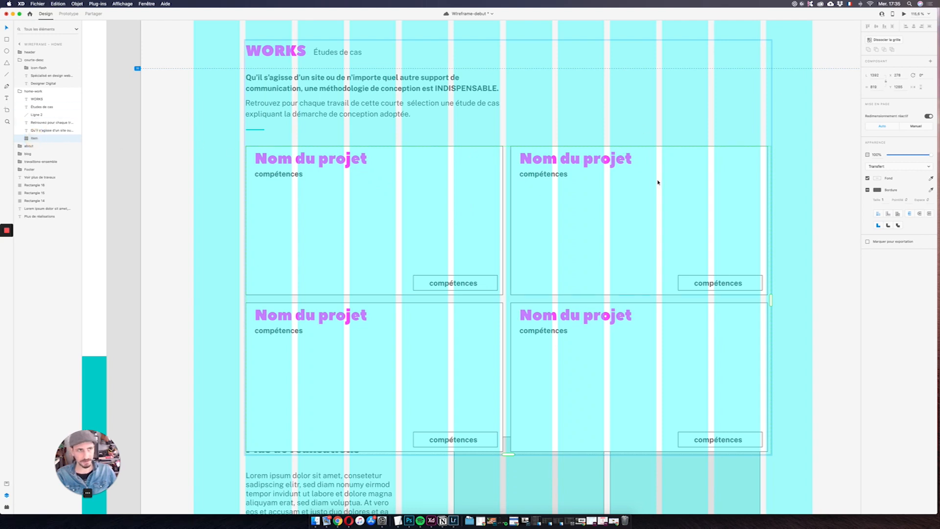
{"action": "scroll", "coordinate": [565, 195], "scroll_direction": "down", "scroll_amount": 5}
{"action": "mouse_move", "coordinate": [511, 195]}
{"action": "left_mouse_down"}
{"action": "mouse_move", "coordinate": [520, 195]}
{"action": "mouse_move", "coordinate": [509, 197]}
{"action": "left_mouse_up"}
{"action": "left_click", "coordinate": [685, 205]}
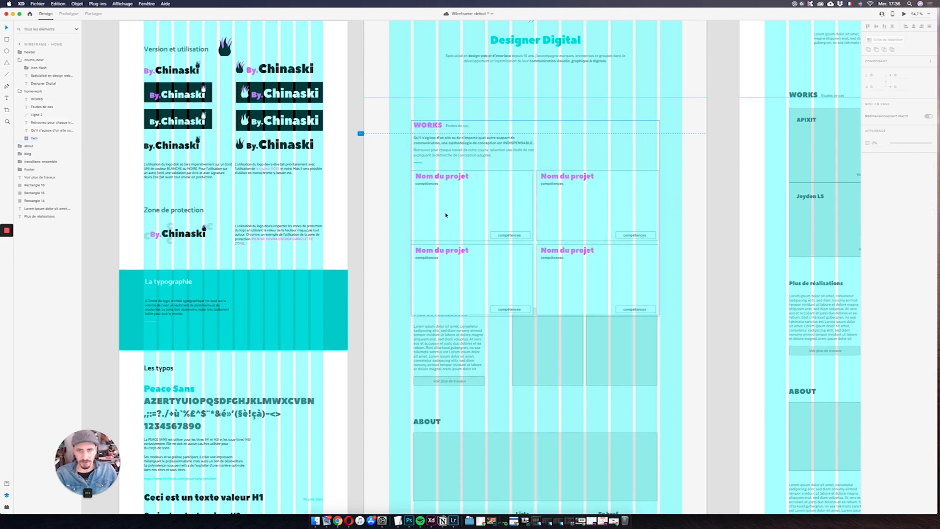
Step: Move all the layers from about through Plus de réalisations down until they sit clear below the project card grid
{"action": "left_click", "coordinate": [30, 147]}
{"action": "left_click", "coordinate": [29, 161], "text": "shift"}
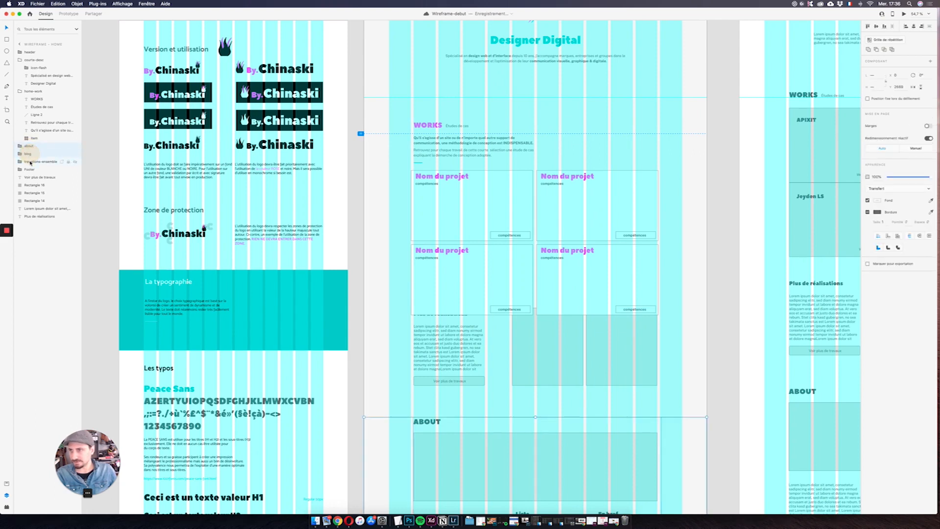
{"action": "left_click", "coordinate": [30, 178], "text": "shift"}
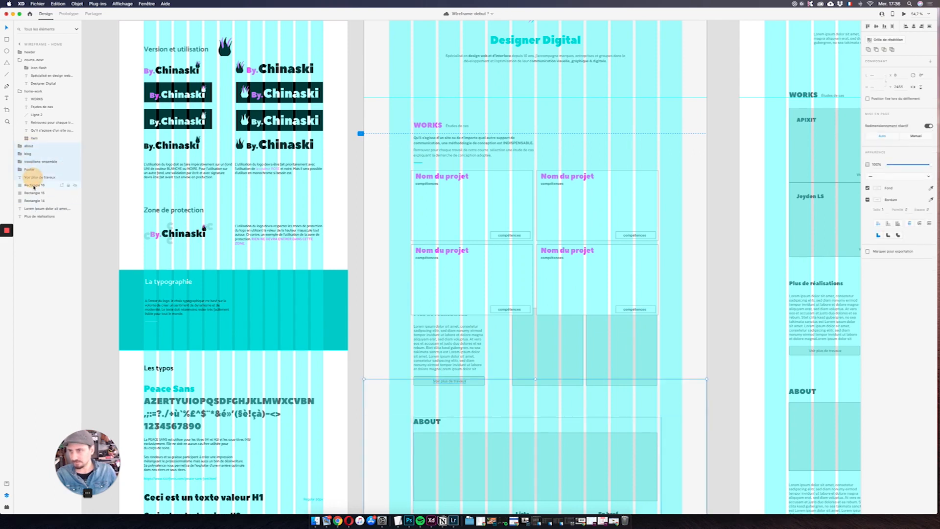
{"action": "left_click", "coordinate": [37, 215]}
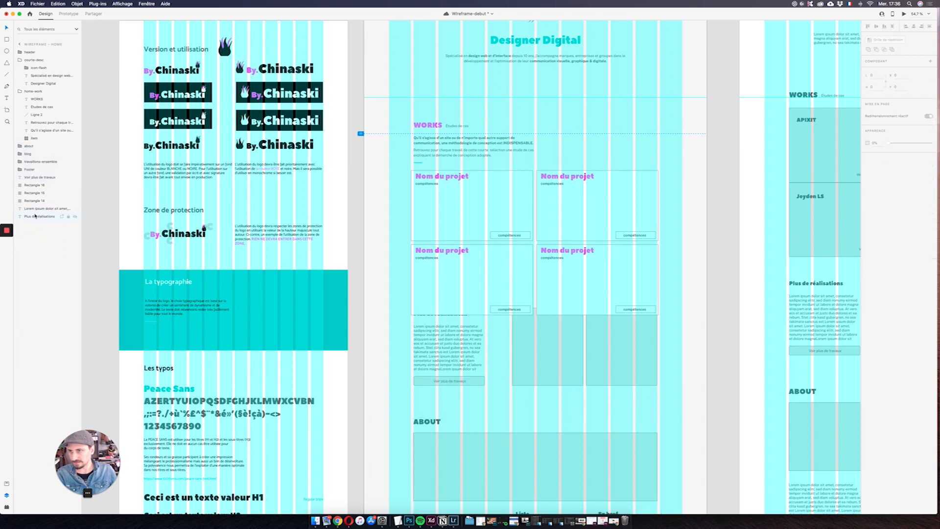
{"action": "left_click", "coordinate": [30, 146], "text": "shift"}
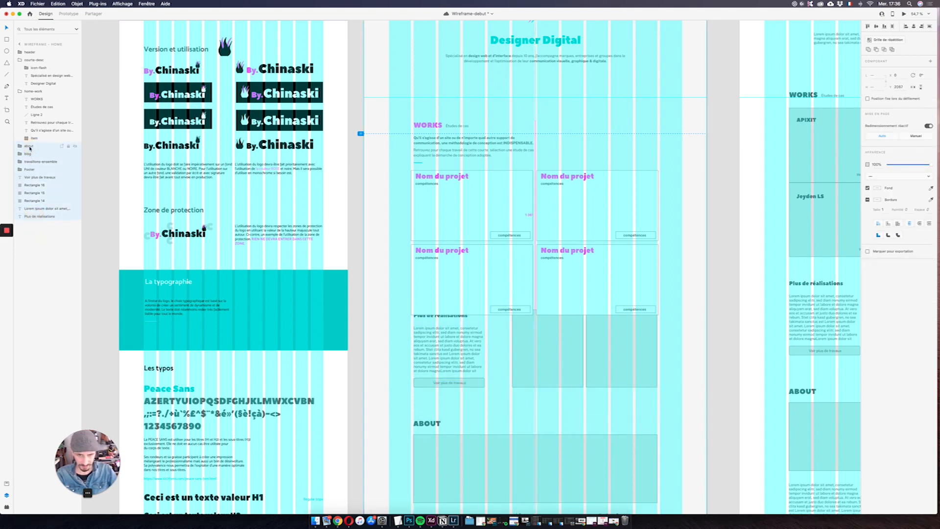
{"action": "key", "text": "shift+Down"}
{"action": "key", "text": "shift+Down"}
{"action": "key", "text": "shift+Down"}
{"action": "key", "text": "shift+Down"}
{"action": "key", "text": "shift+Down"}
{"action": "key", "text": "shift+Down"}
{"action": "key", "text": "shift+Down"}
{"action": "key", "text": "shift+Down"}
{"action": "key", "text": "shift+Down"}
{"action": "key", "text": "shift+Down"}
{"action": "key", "text": "shift+Down"}
{"action": "key", "text": "shift+Down"}
{"action": "key", "text": "shift+Down"}
{"action": "key", "text": "shift+Down"}
{"action": "key", "text": "shift+Down"}
{"action": "key", "text": "shift+Down"}
{"action": "key", "text": "shift+Down"}
{"action": "key", "text": "shift+Down"}
{"action": "key", "text": "shift+Down"}
{"action": "key", "text": "shift+Down"}
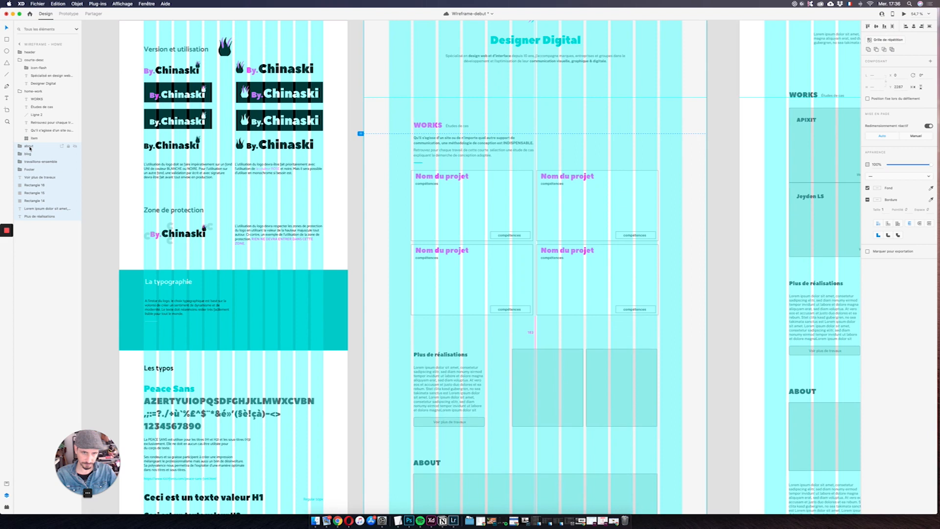
{"action": "key", "text": "shift+Down"}
{"action": "key", "text": "shift+Down"}
{"action": "key", "text": "shift+Down"}
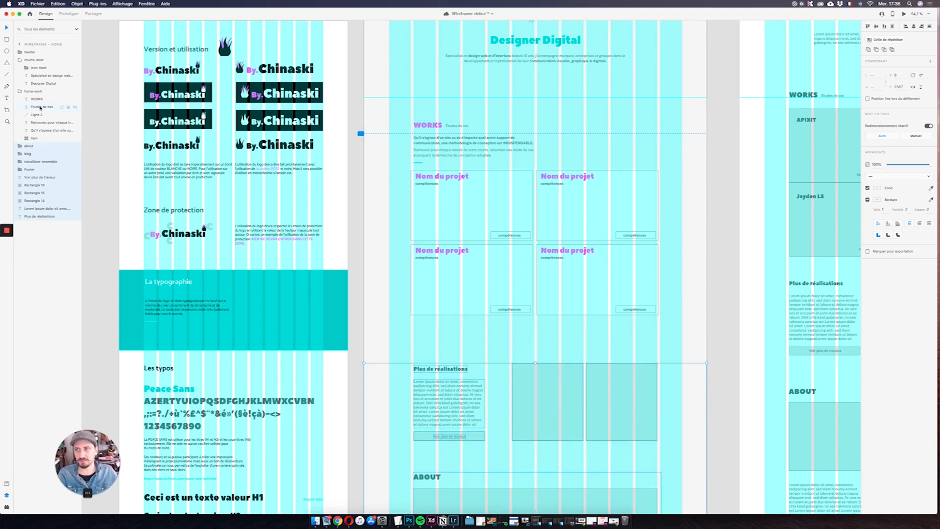
Step: Fill the four cards' background rectangles with the first four image files from the Finder project folder and save the document
{"action": "left_click", "coordinate": [27, 139]}
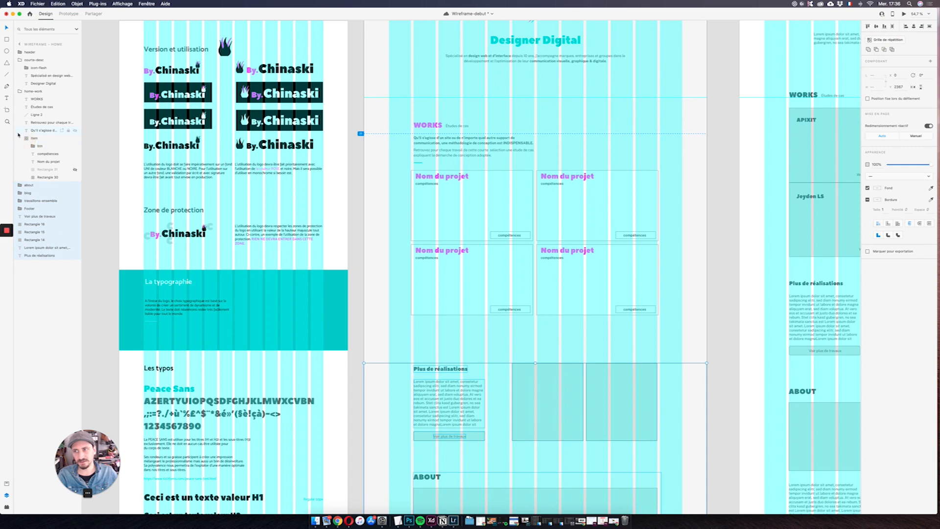
{"action": "left_click", "coordinate": [46, 177]}
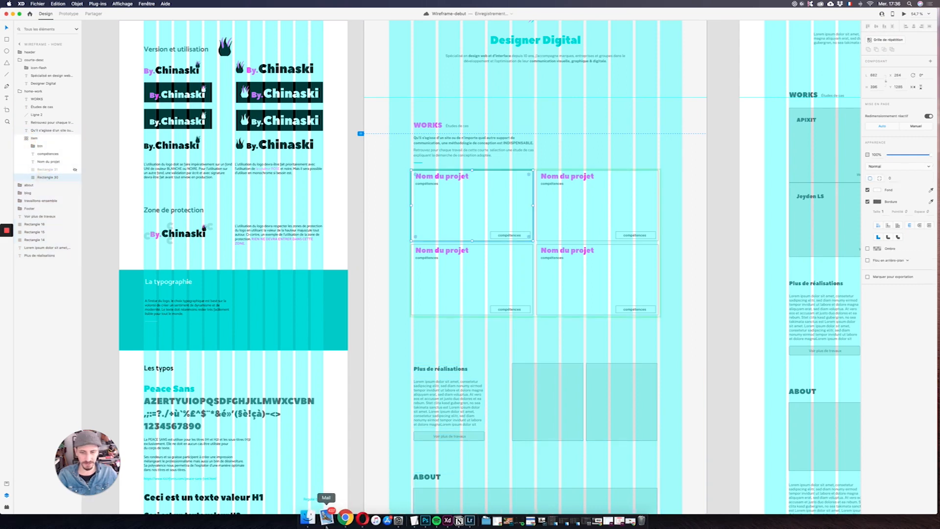
{"action": "left_click", "coordinate": [315, 521]}
{"action": "left_click", "coordinate": [718, 109], "text": "shift"}
{"action": "left_click", "coordinate": [718, 103], "text": "shift"}
{"action": "left_click", "coordinate": [714, 97], "text": "shift"}
{"action": "left_click_drag", "start_coordinate": [713, 97], "coordinate": [491, 199]}
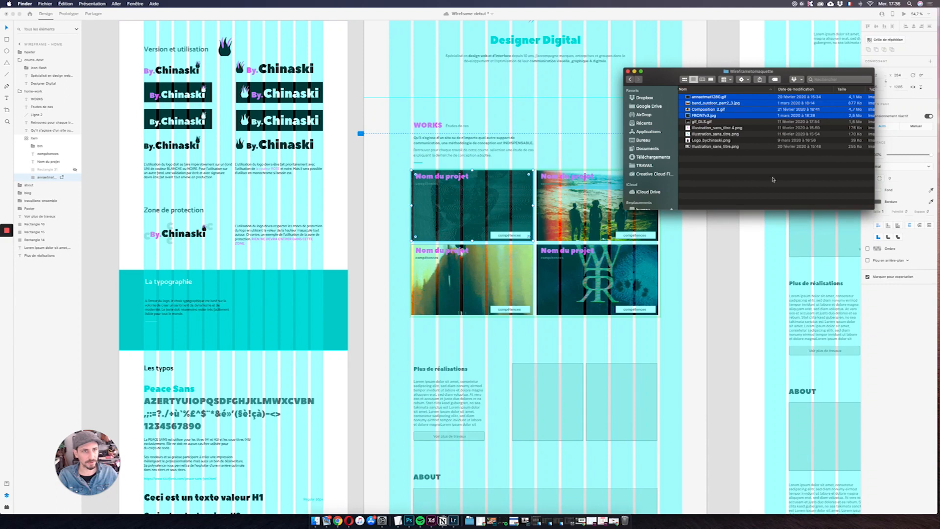
{"action": "left_click", "coordinate": [754, 177]}
{"action": "left_click", "coordinate": [585, 194]}
{"action": "key", "text": "super+s"}
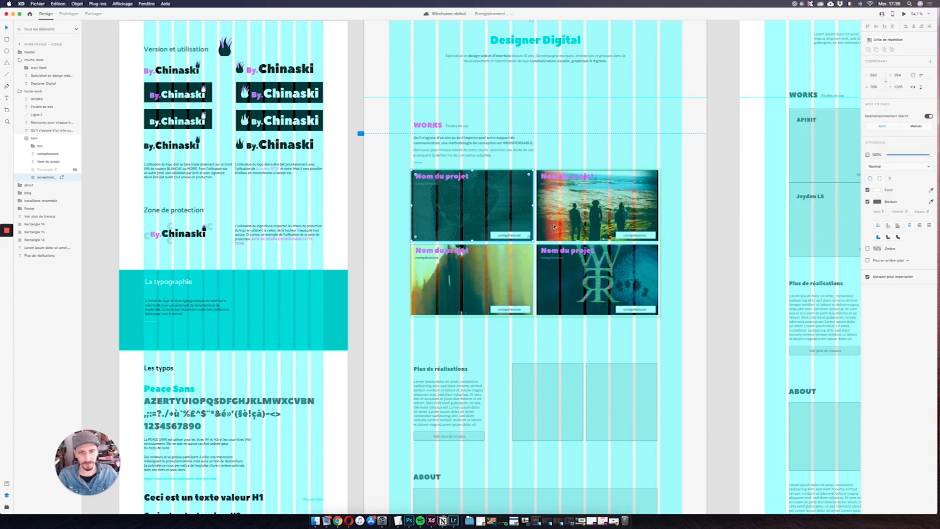
Step: Replace the second card's background with another image file from the Finder project folder and save the document
{"action": "left_click", "coordinate": [675, 171]}
{"action": "left_click_drag", "start_coordinate": [704, 147], "coordinate": [572, 221]}
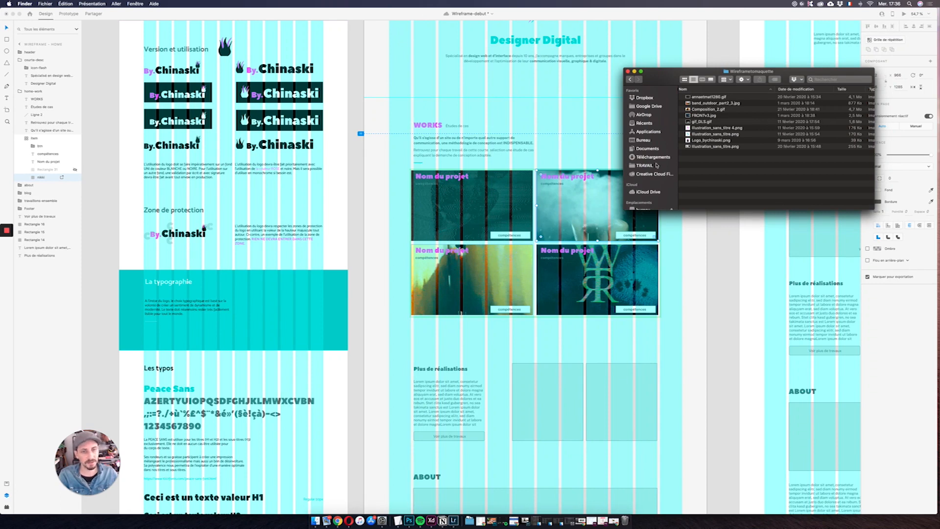
{"action": "left_click", "coordinate": [45, 170]}
{"action": "key", "text": "super+s"}
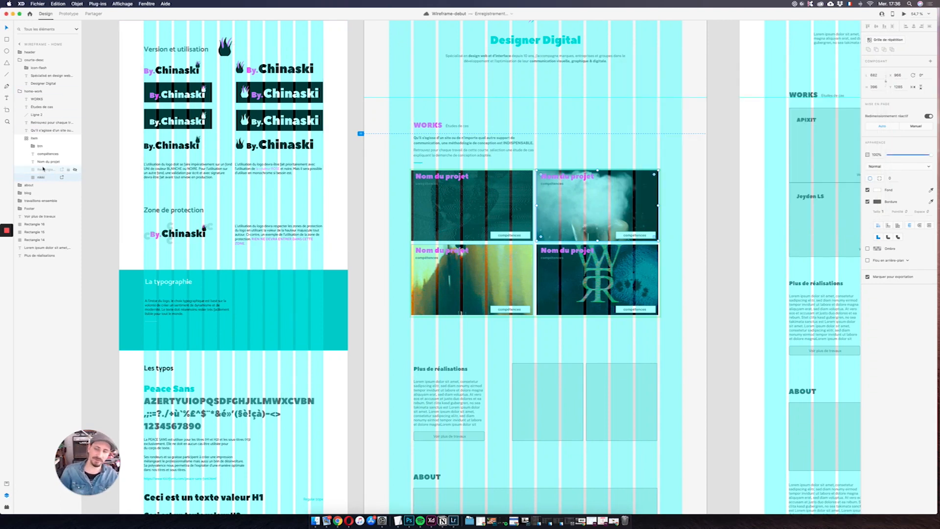
Step: Make the hidden Rectangle 31 overlay visible and remove the border from the card background images
{"action": "left_click", "coordinate": [75, 170]}
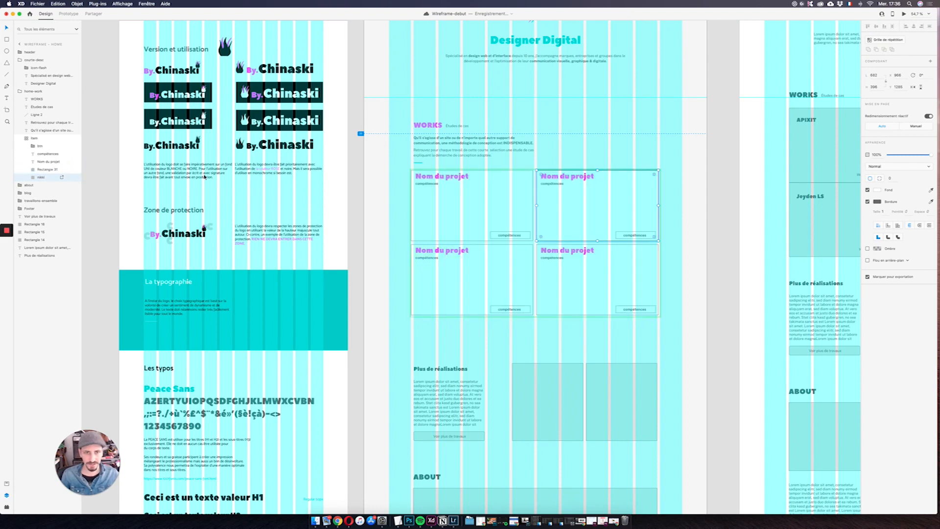
{"action": "left_click", "coordinate": [867, 201]}
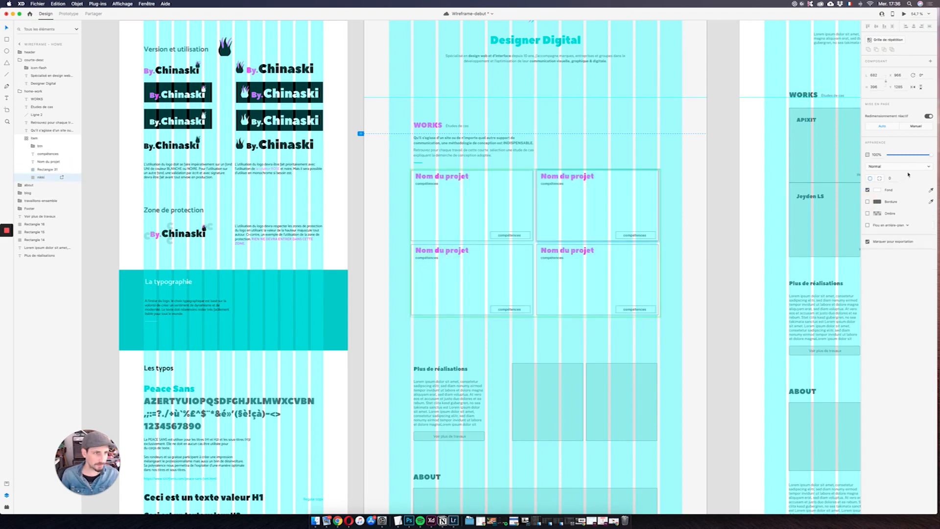
{"action": "mouse_move", "coordinate": [928, 154]}
{"action": "left_mouse_down"}
{"action": "mouse_move", "coordinate": [892, 159]}
{"action": "mouse_move", "coordinate": [930, 154]}
{"action": "left_mouse_up"}
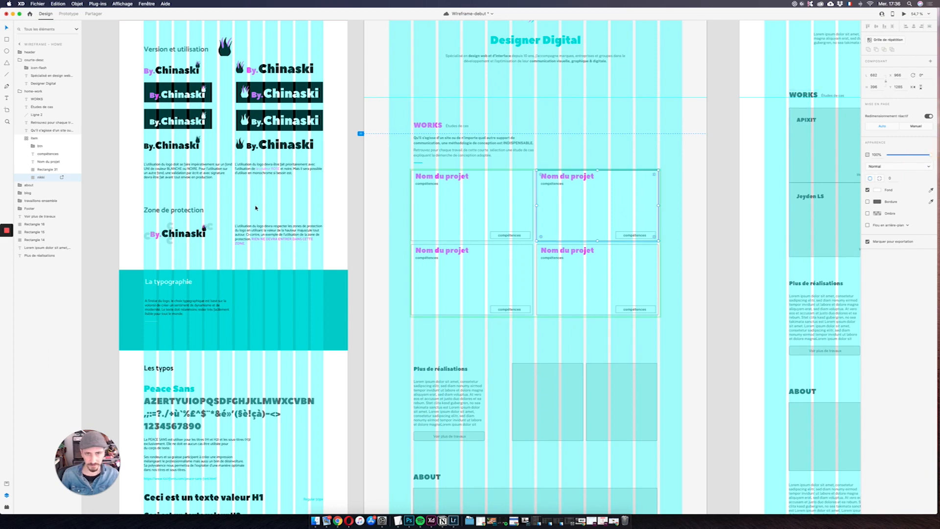
Step: Remove the border from the white Rectangle 31 overlay and set its opacity to 60%
{"action": "left_click", "coordinate": [55, 170]}
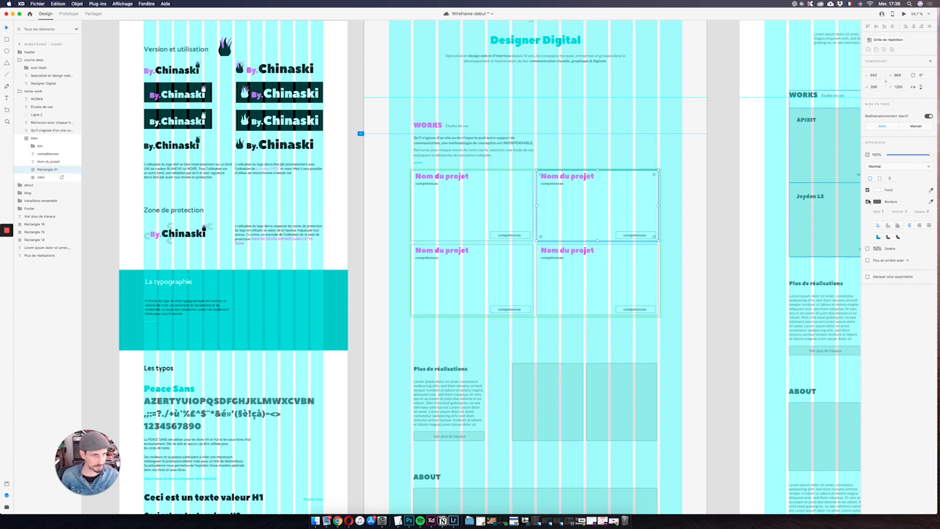
{"action": "left_click", "coordinate": [868, 202]}
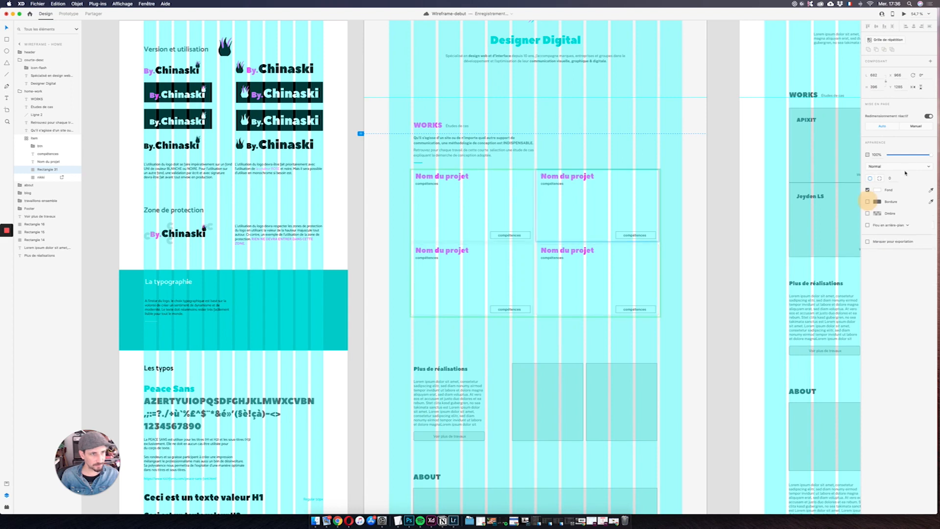
{"action": "left_click_drag", "start_coordinate": [928, 155], "coordinate": [913, 155]}
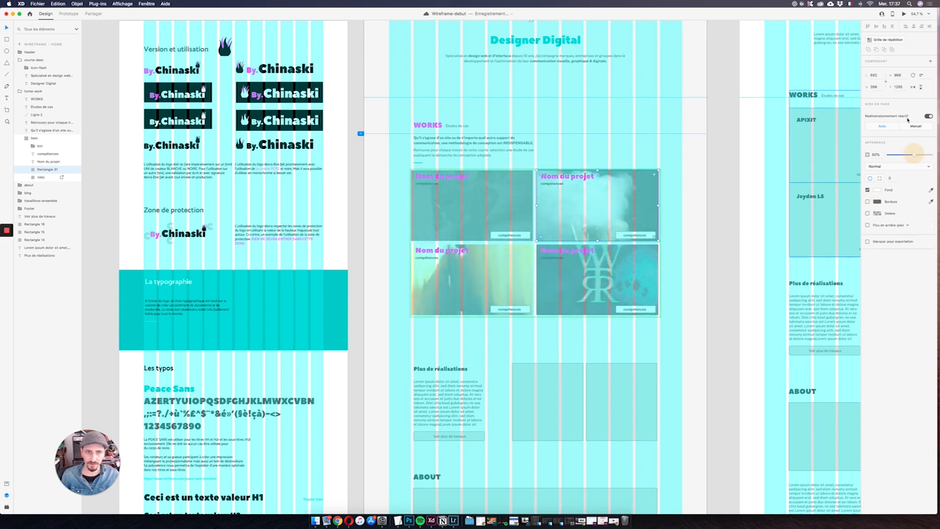
Step: Preview the home page to check how the overlay and text look on the Works cards, and close the preview
{"action": "left_click", "coordinate": [903, 13]}
{"action": "scroll", "coordinate": [567, 192], "scroll_direction": "down", "scroll_amount": 5}
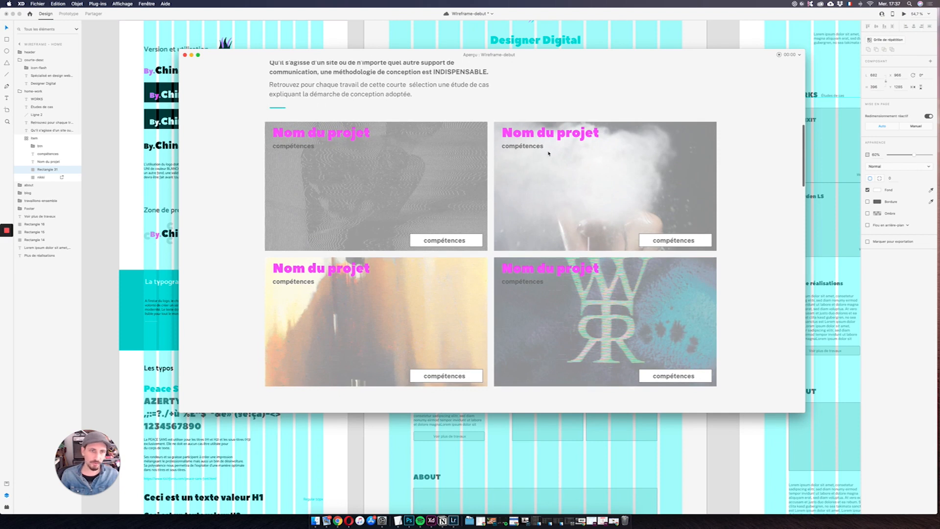
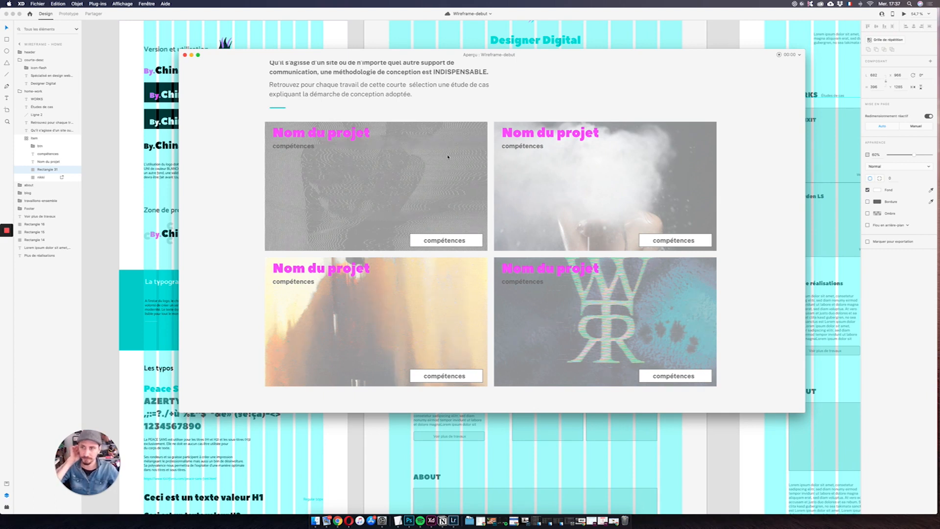
{"action": "left_click", "coordinate": [75, 170]}
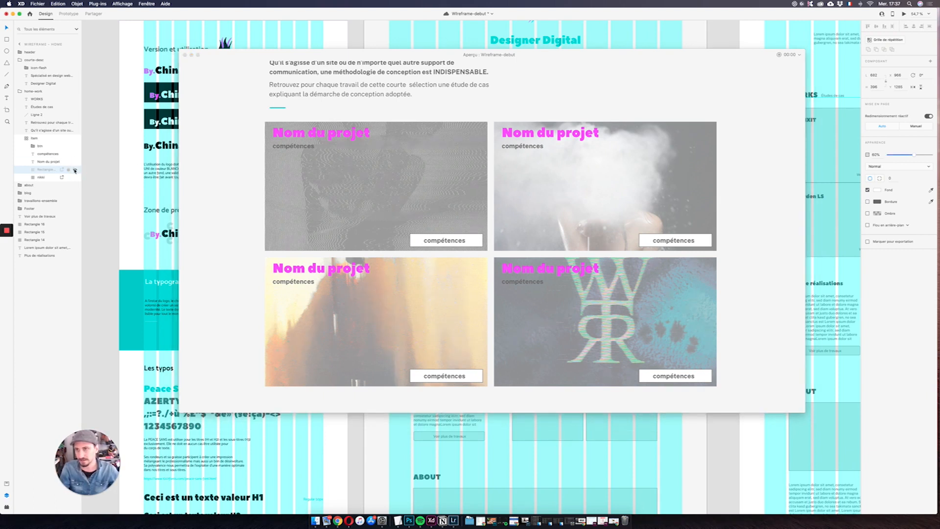
{"action": "left_click", "coordinate": [382, 182]}
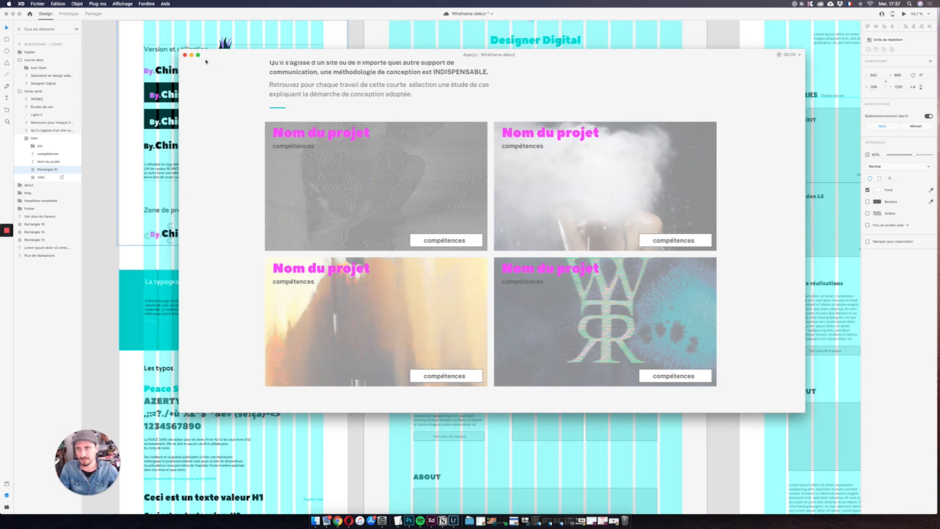
{"action": "left_click", "coordinate": [185, 55]}
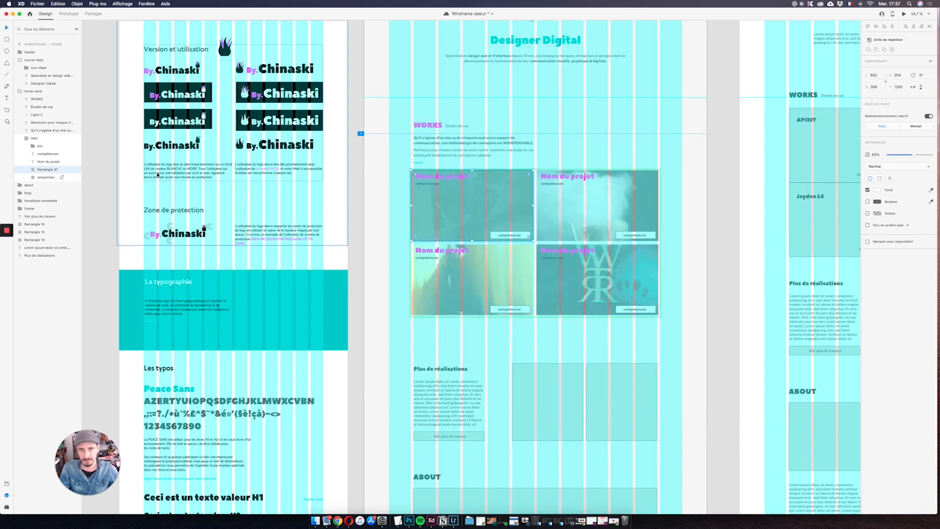
Step: Hide the Rectangle 31 overlay to compare text legibility on the bare card images, and show the overlay again
{"action": "left_click", "coordinate": [75, 169]}
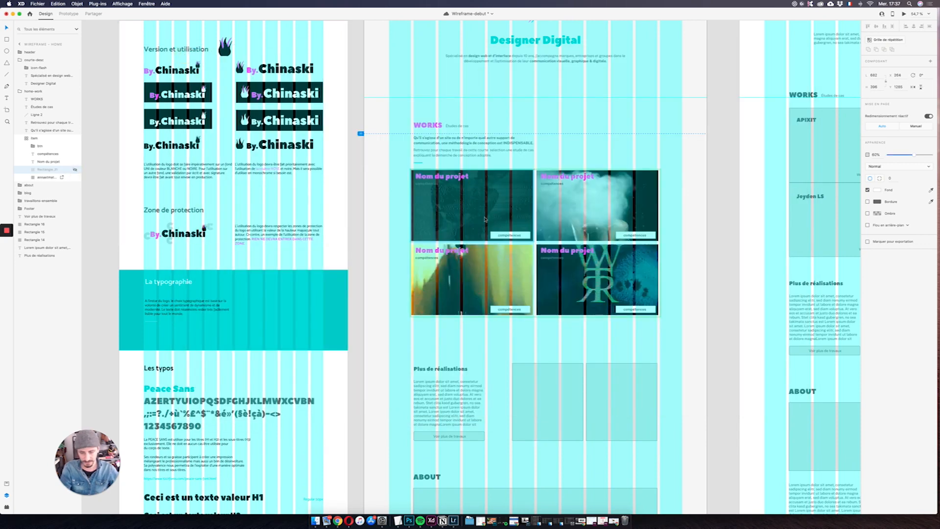
{"action": "scroll", "coordinate": [484, 219], "scroll_direction": "up", "scroll_amount": 10}
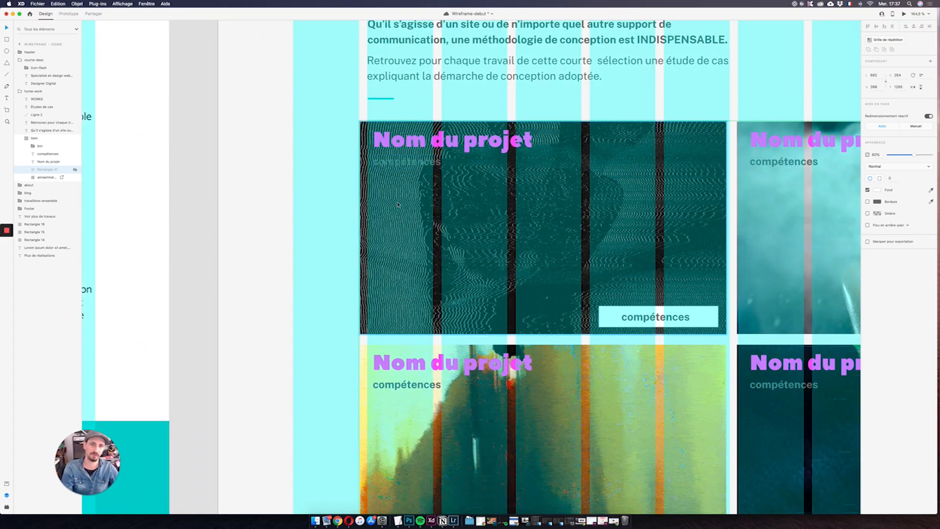
{"action": "scroll", "coordinate": [418, 203], "scroll_direction": "down", "scroll_amount": 5}
{"action": "scroll", "coordinate": [419, 203], "scroll_direction": "down", "scroll_amount": 3}
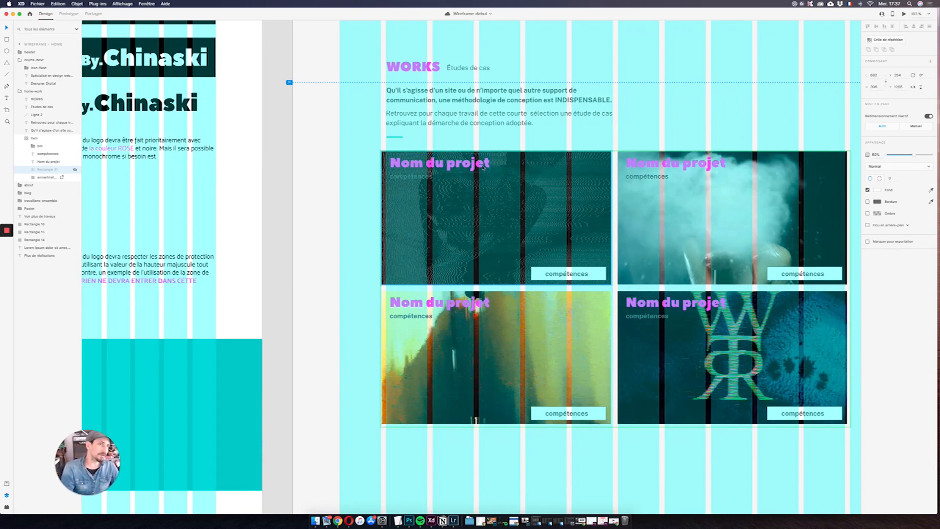
{"action": "left_click", "coordinate": [75, 169]}
{"action": "scroll", "coordinate": [548, 221], "scroll_direction": "right", "scroll_amount": 3}
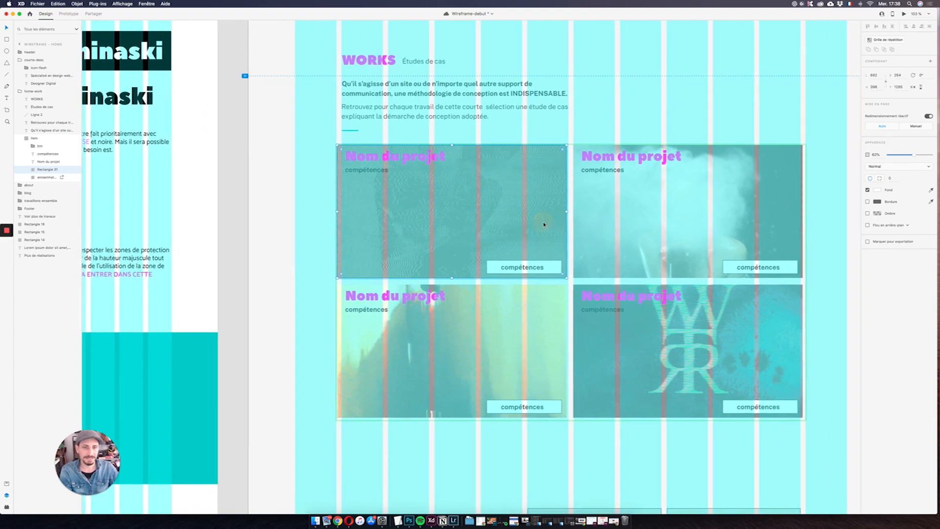
Step: Shift the project name and the compétences text beneath it left to X 278, in line with the column grid
{"action": "left_click", "coordinate": [554, 267]}
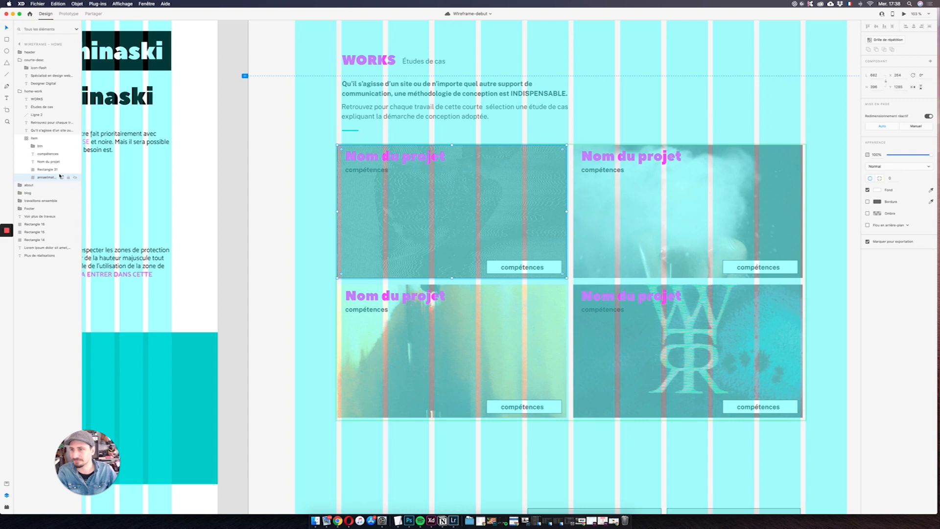
{"action": "left_click", "coordinate": [51, 162]}
{"action": "double_click", "coordinate": [50, 162]}
{"action": "key", "text": "shift+Left"}
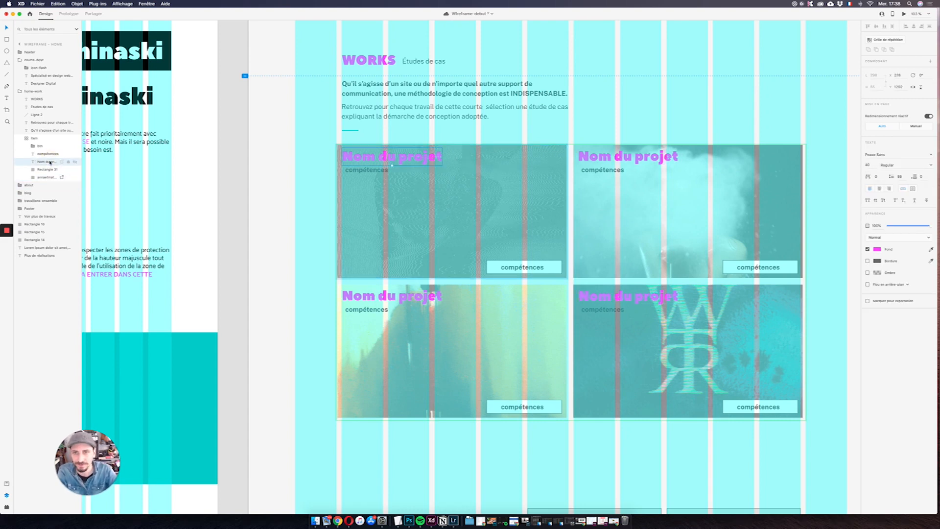
{"action": "left_click", "coordinate": [47, 155]}
{"action": "key", "text": "shift+Left"}
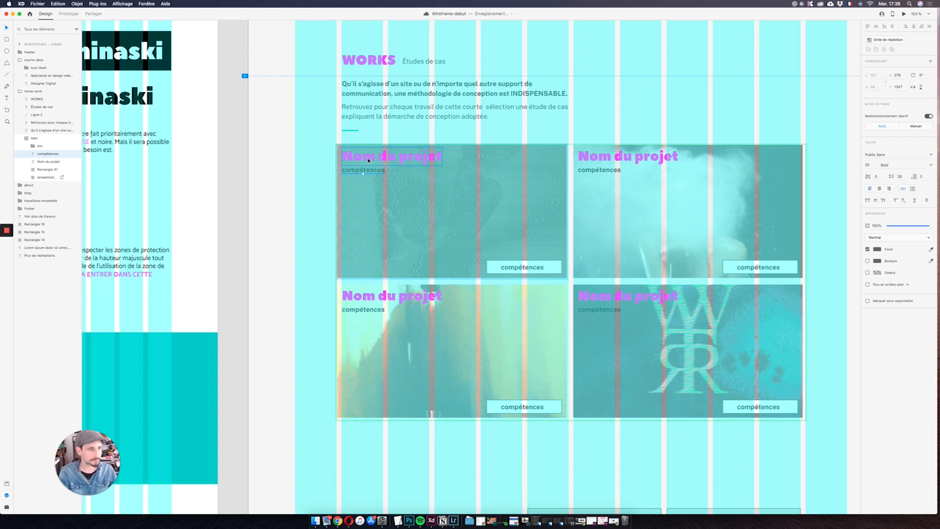
Step: Reduce the card project names to font size 30, making them smaller than the WORKS heading, and save the document
{"action": "left_click", "coordinate": [387, 62]}
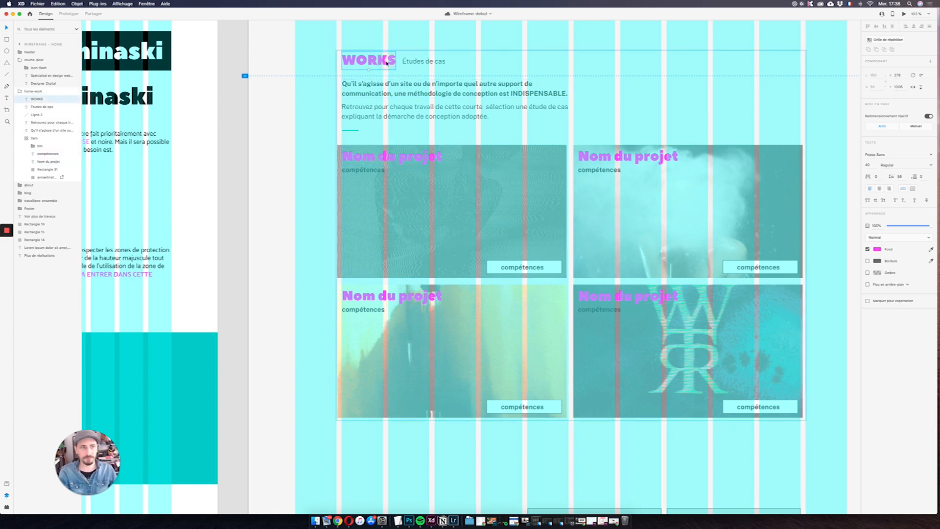
{"action": "left_click", "coordinate": [398, 156]}
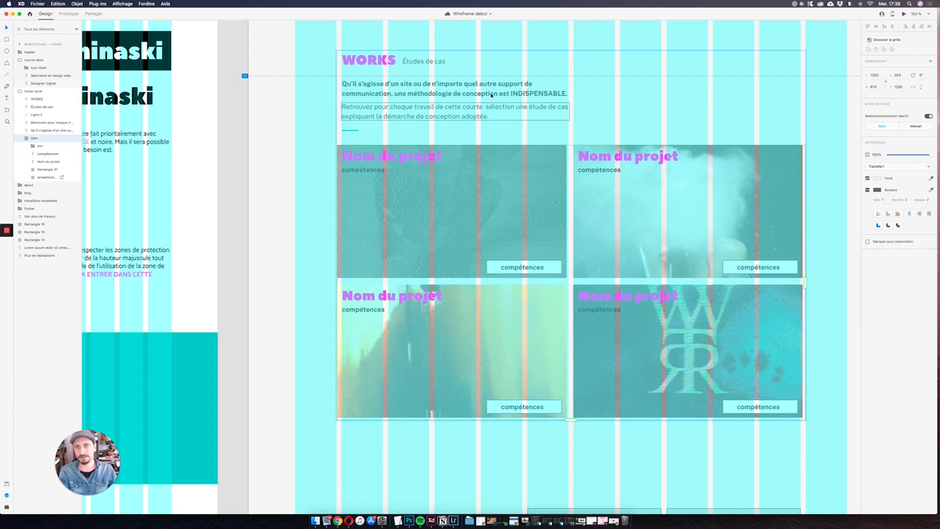
{"action": "double_click", "coordinate": [420, 160]}
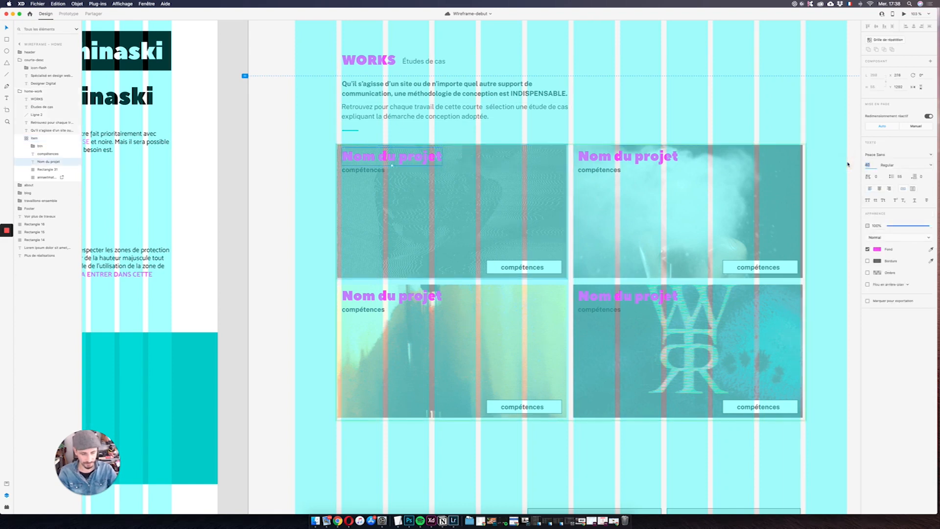
{"action": "type", "text": "30"}
{"action": "key", "text": "Return"}
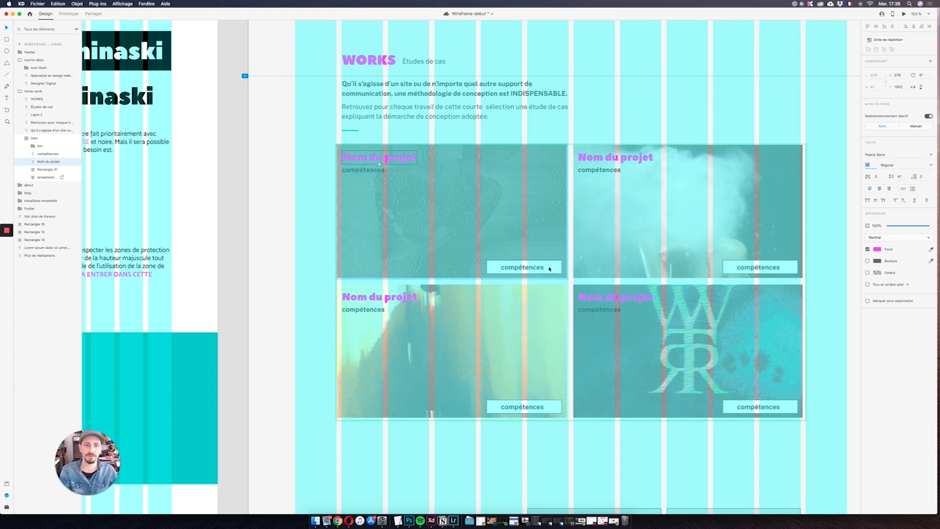
{"action": "key", "text": "super+s"}
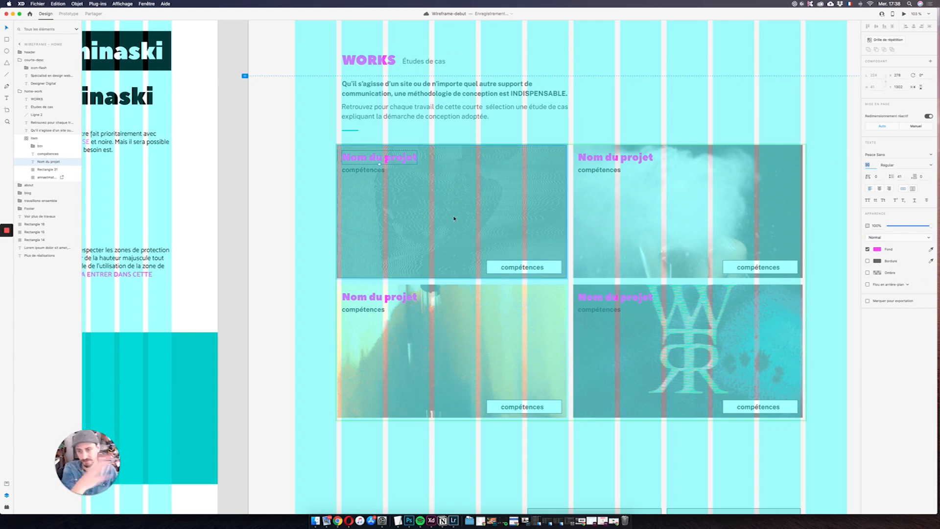
Step: Title the two upper project cards "Derrière le soleil" and "APIXIT"
{"action": "double_click", "coordinate": [394, 162]}
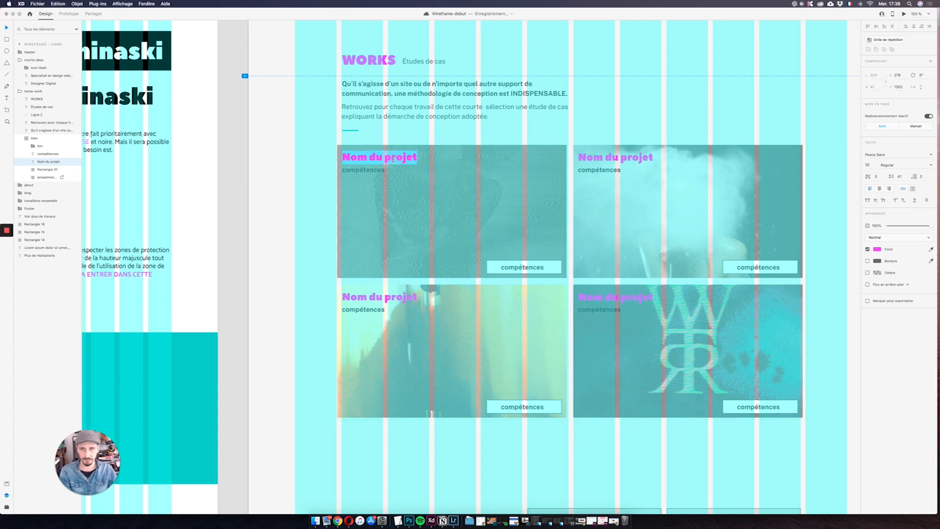
{"action": "type", "text": "Derri"}
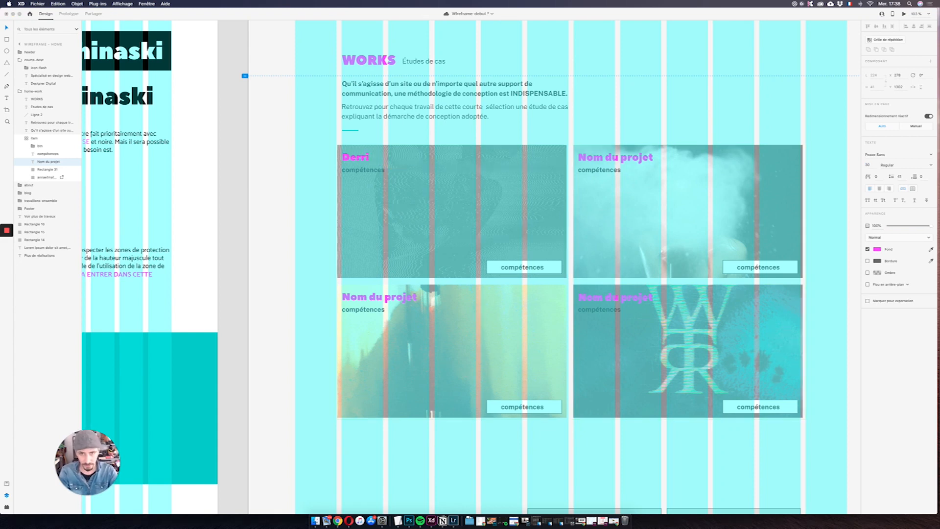
{"action": "type", "text": "ère le soleil"}
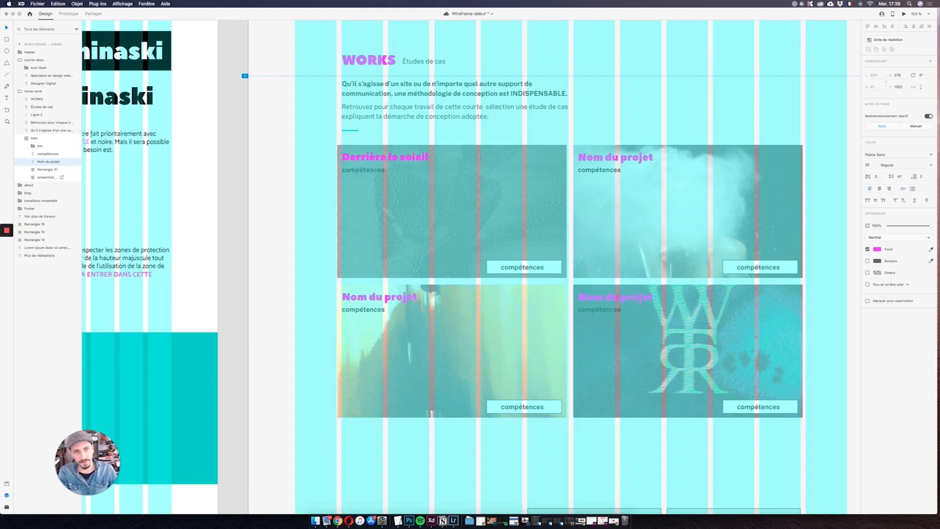
{"action": "double_click", "coordinate": [644, 156]}
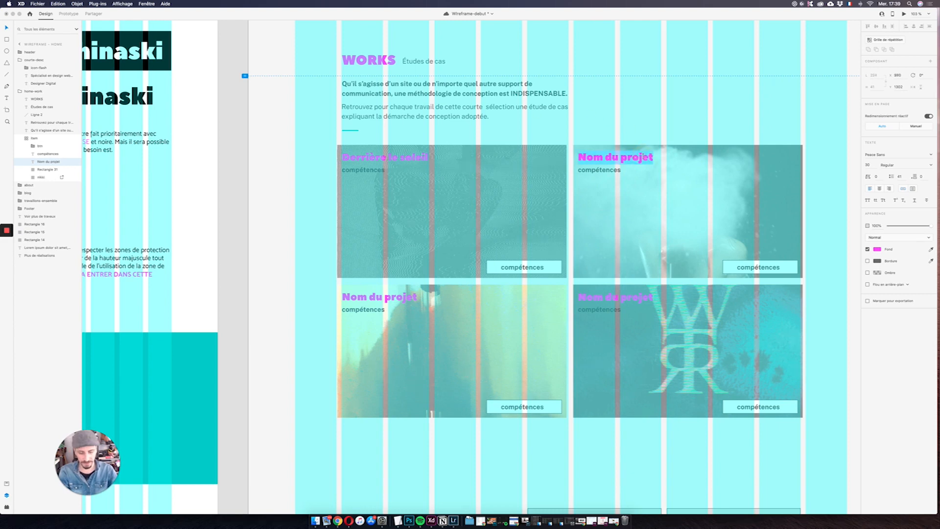
{"action": "type", "text": "Apixit"}
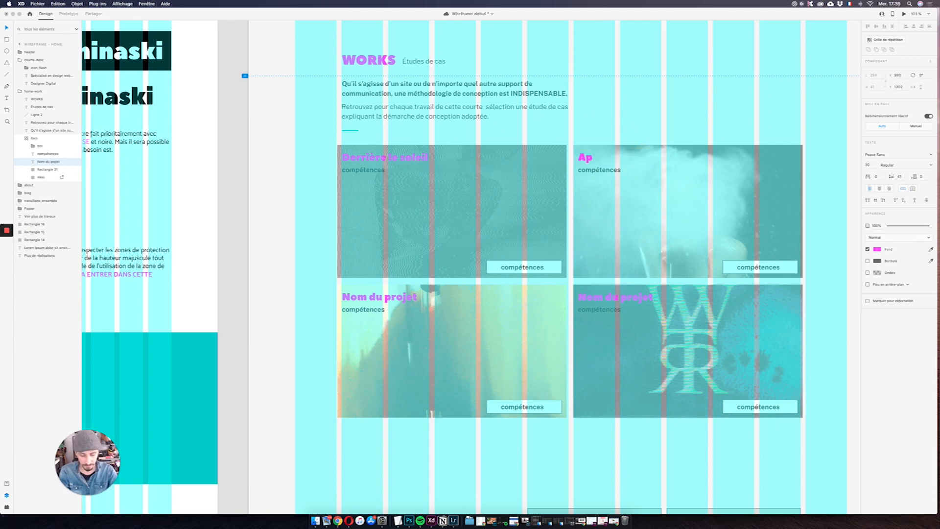
Step: Title the two lower project cards "Run with the wolves" and "Jeyden"
{"action": "double_click", "coordinate": [385, 297]}
{"action": "double_click", "coordinate": [385, 297]}
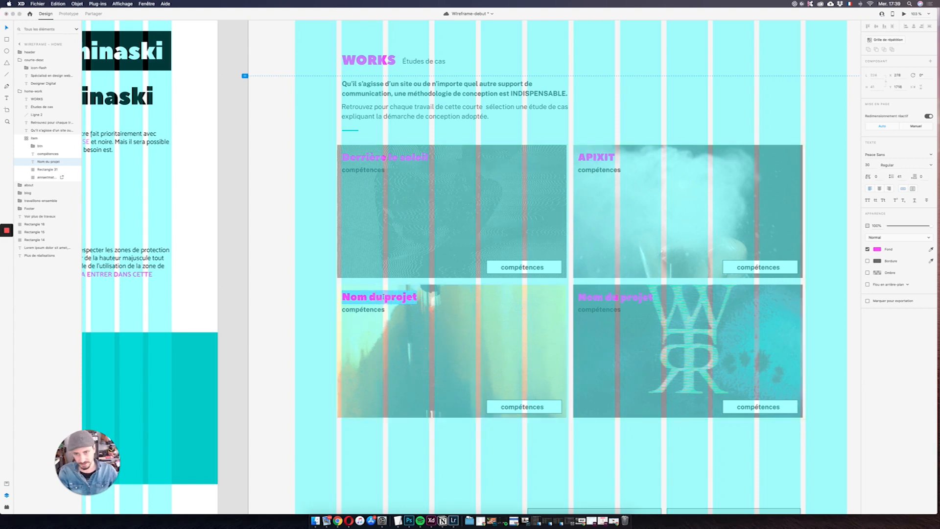
{"action": "type", "text": "Run with the wolves"}
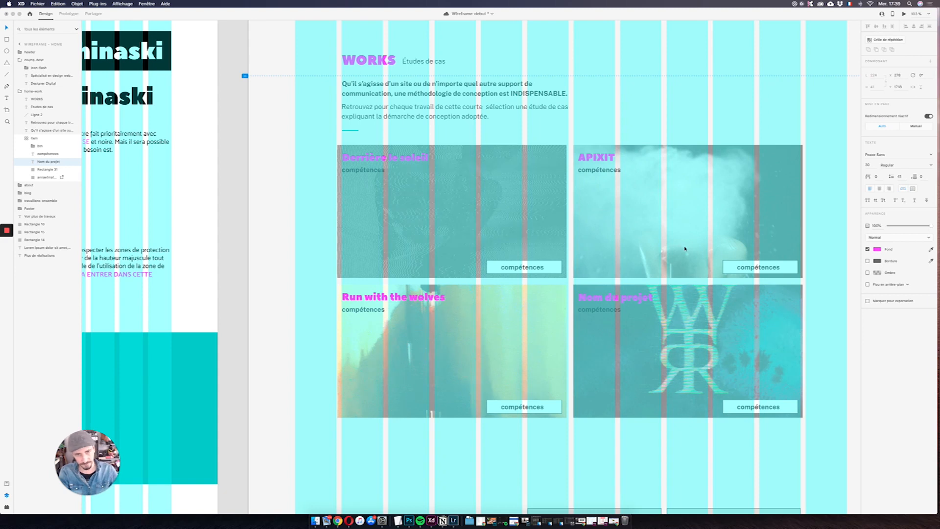
{"action": "double_click", "coordinate": [612, 296]}
{"action": "type", "text": "Jeyden"}
{"action": "key", "text": "Escape"}
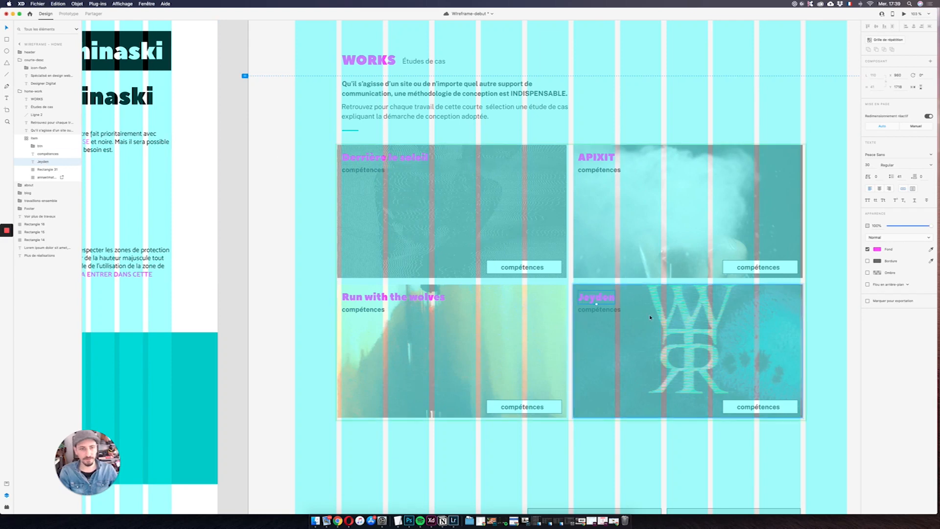
Step: Colour the project titles with the saved main blue and change the Rectangle 31 overlay fill to black (#000000)
{"action": "left_click", "coordinate": [415, 300]}
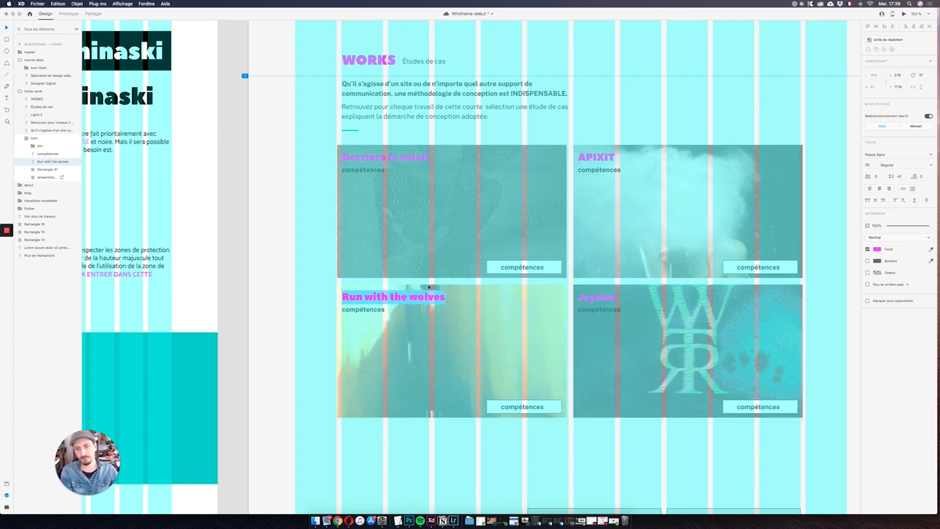
{"action": "left_click", "coordinate": [42, 163]}
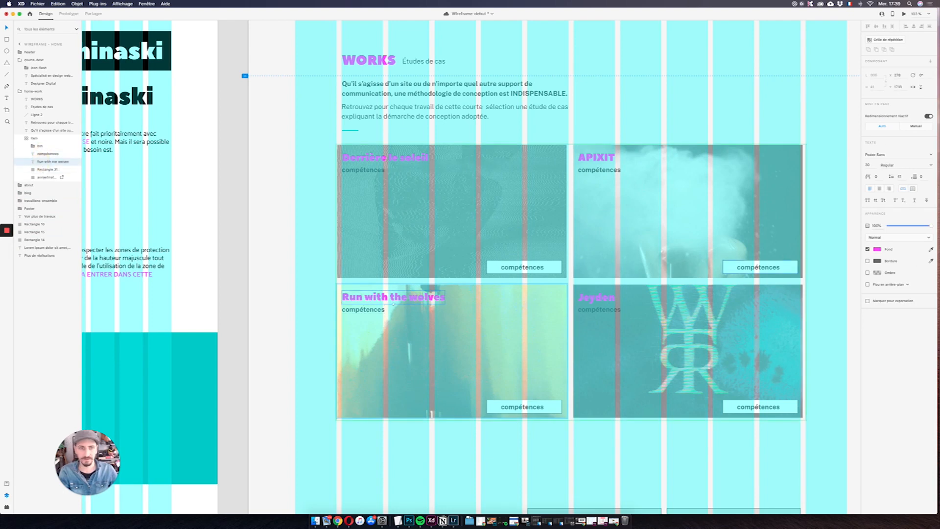
{"action": "left_click", "coordinate": [875, 250]}
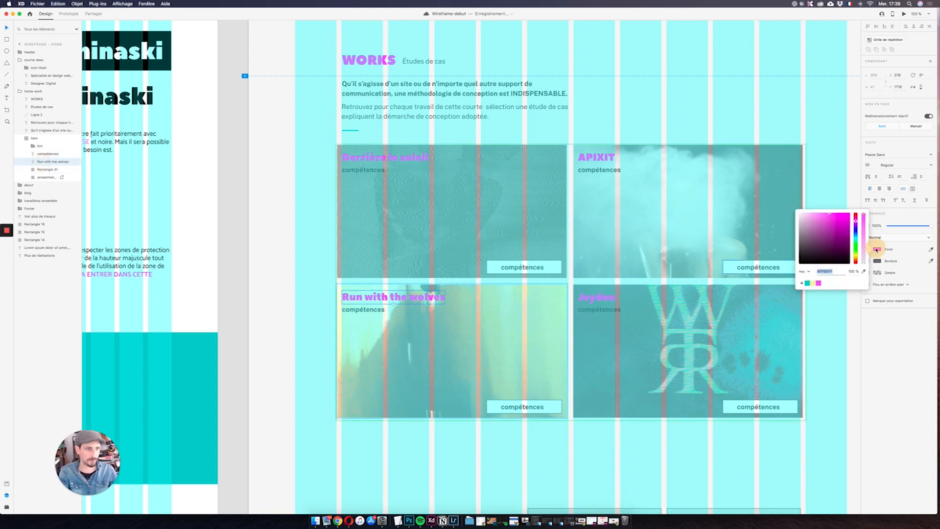
{"action": "left_click", "coordinate": [808, 284]}
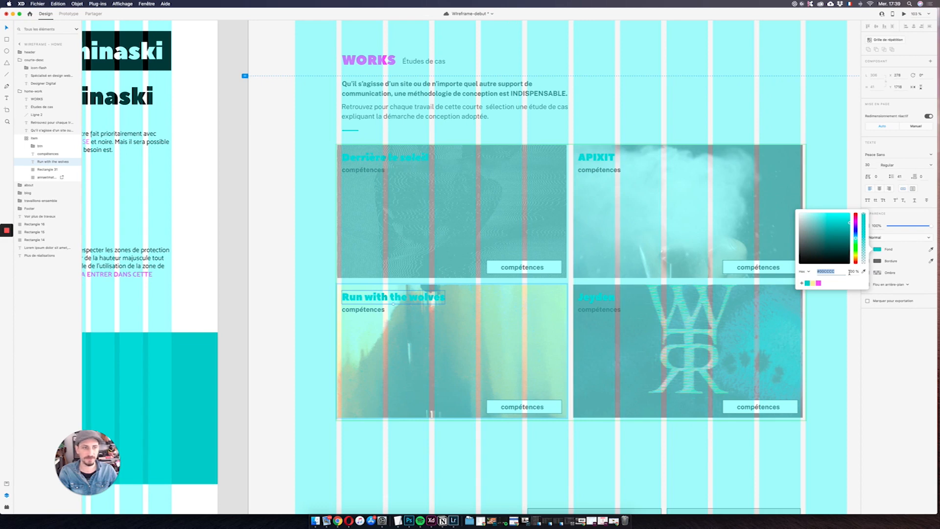
{"action": "left_click", "coordinate": [49, 169]}
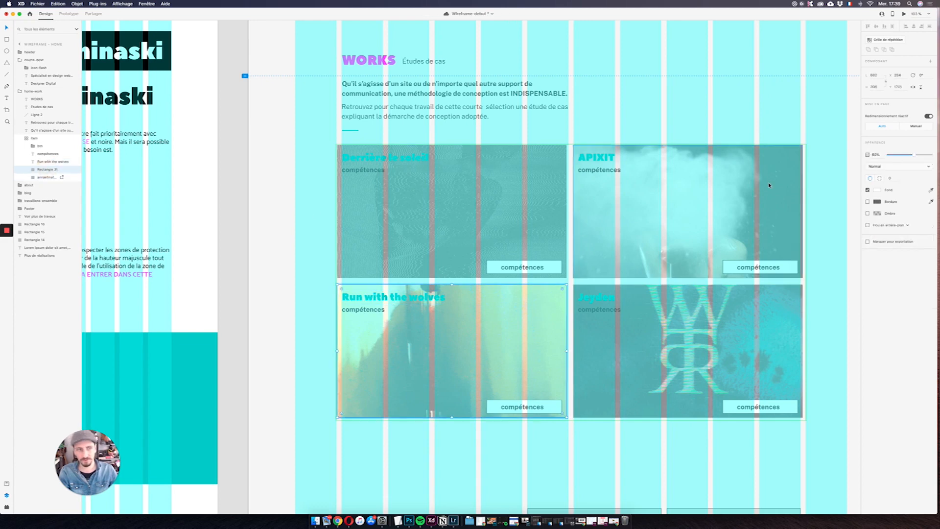
{"action": "left_click", "coordinate": [876, 190]}
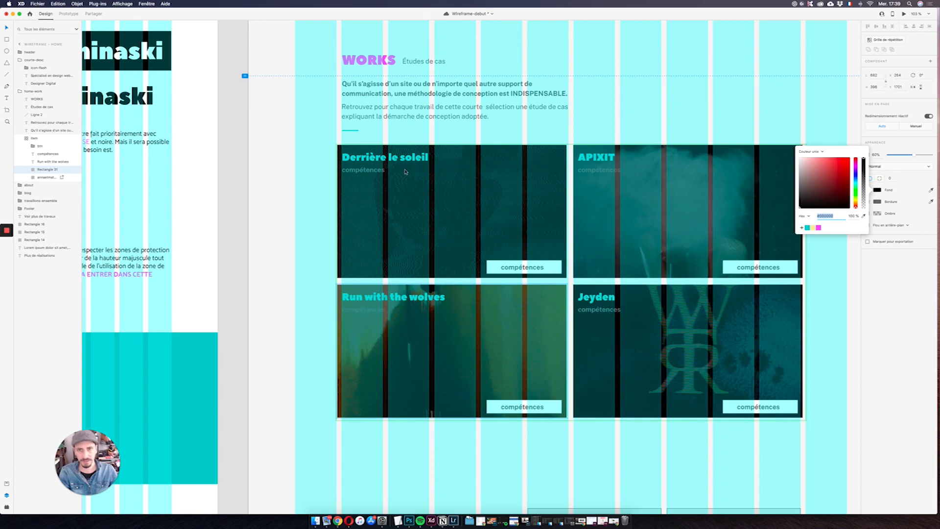
Step: Change the fill of the compétences text under the project titles to white
{"action": "left_click", "coordinate": [362, 169]}
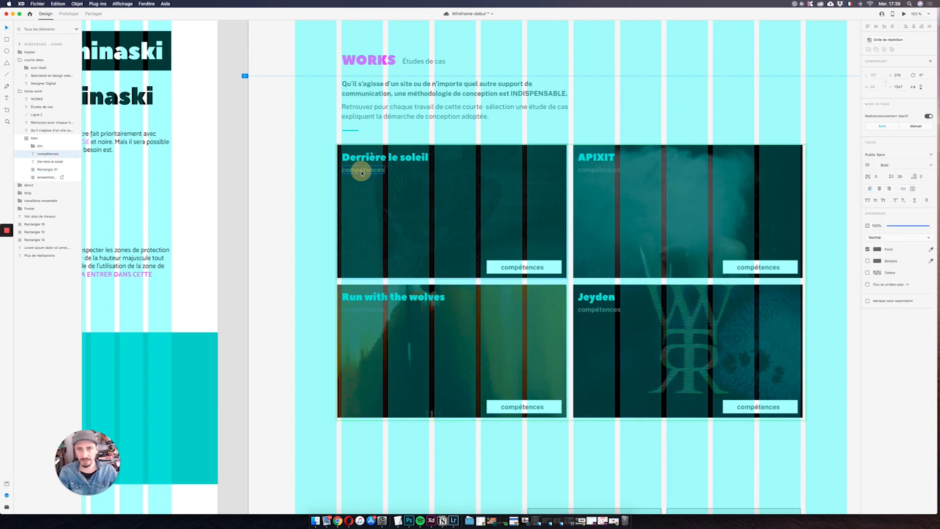
{"action": "left_click", "coordinate": [877, 248]}
{"action": "left_click_drag", "start_coordinate": [799, 215], "coordinate": [779, 179]}
{"action": "left_click", "coordinate": [368, 170]}
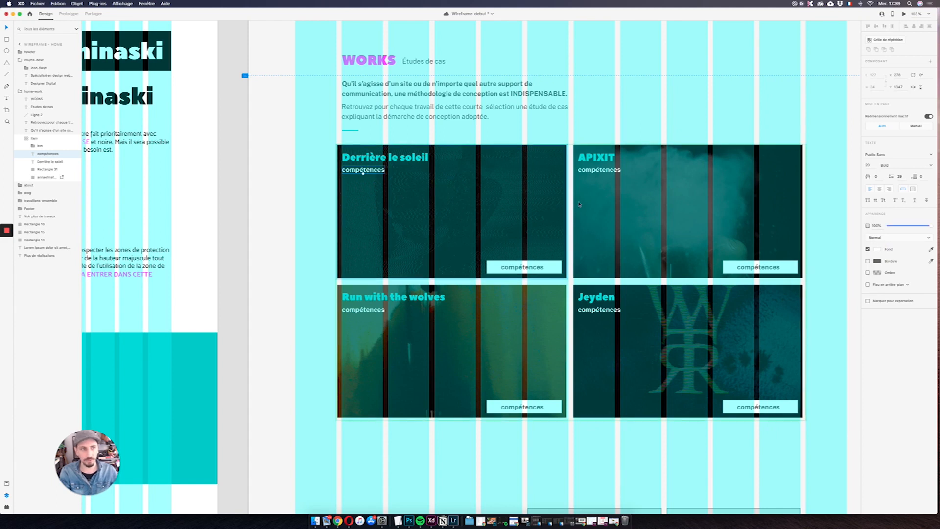
Step: Apply the desktop body text character style to the compétences text under the titles and set its fill to white
{"action": "left_click", "coordinate": [6, 484]}
{"action": "left_click", "coordinate": [51, 204]}
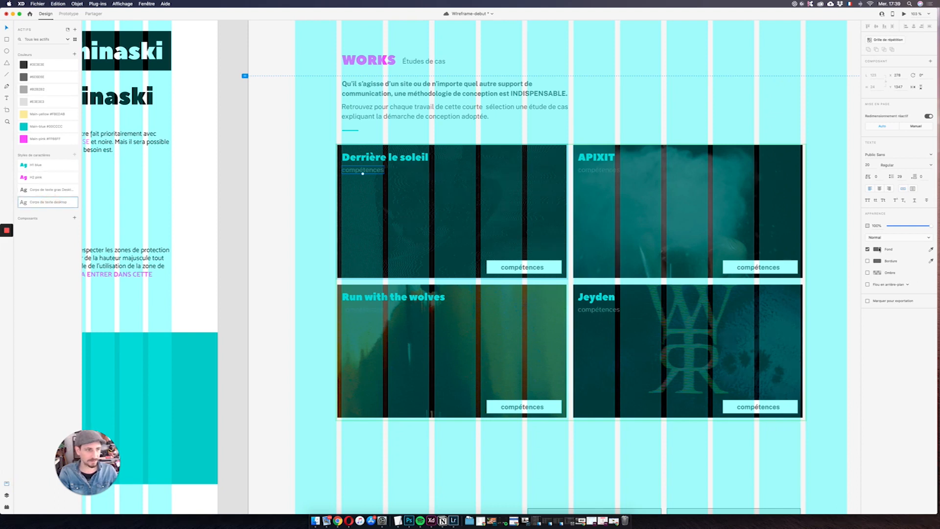
{"action": "left_click", "coordinate": [877, 249]}
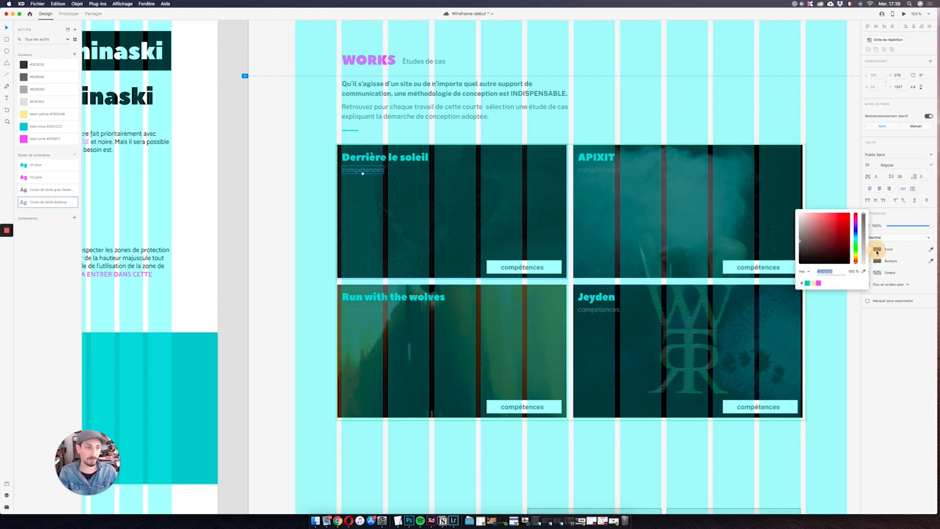
{"action": "left_click", "coordinate": [375, 169]}
Step: Set the compétences text to font size 16 and nudge it up to Y 1351, closer to the project title
{"action": "left_click", "coordinate": [872, 166]}
{"action": "type", "text": "10"}
{"action": "key", "text": "Return"}
{"action": "key", "text": "shift+Up"}
{"action": "key", "text": "Down"}
{"action": "key", "text": "Down"}
{"action": "key", "text": "Down"}
{"action": "key", "text": "Down"}
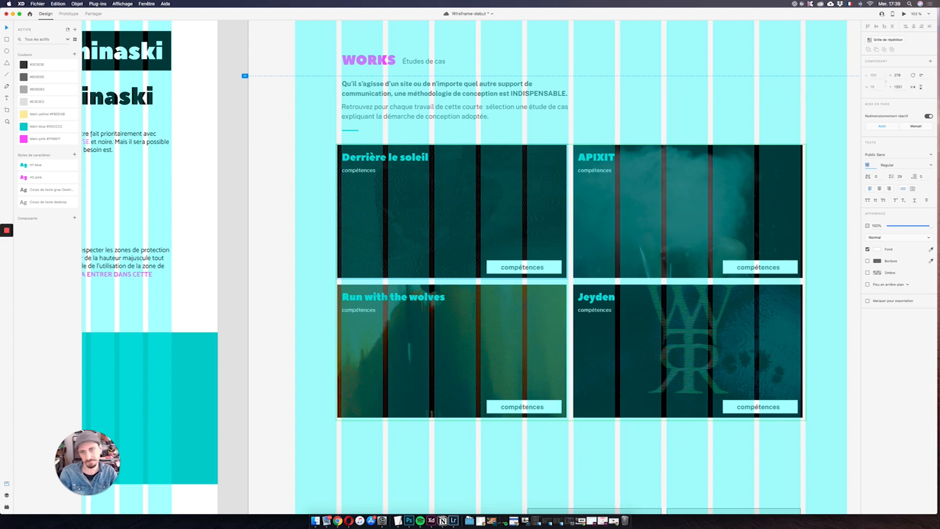
Step: Save the compétences text formatting as a new character style named "Tag work"
{"action": "left_click", "coordinate": [75, 154]}
{"action": "double_click", "coordinate": [41, 165]}
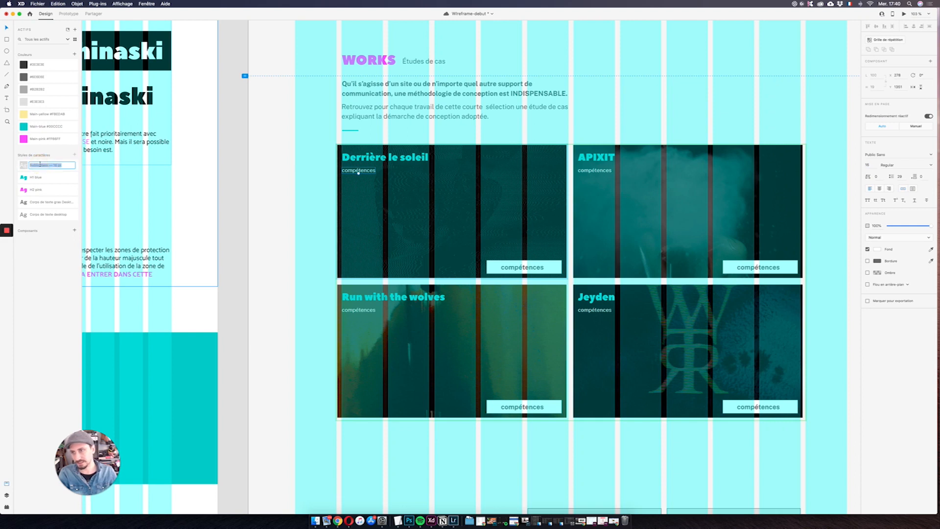
{"action": "type", "text": "Te"}
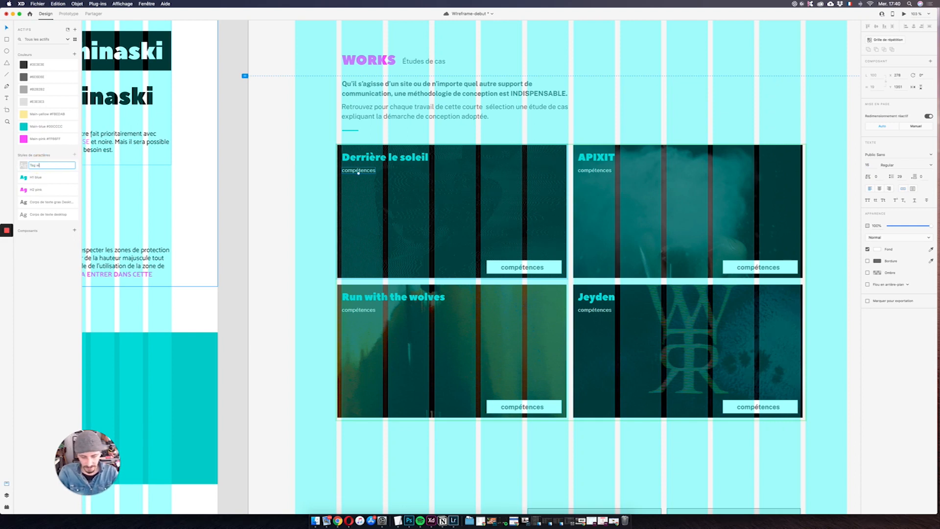
{"action": "type", "text": "g work"}
{"action": "key", "text": "Return"}
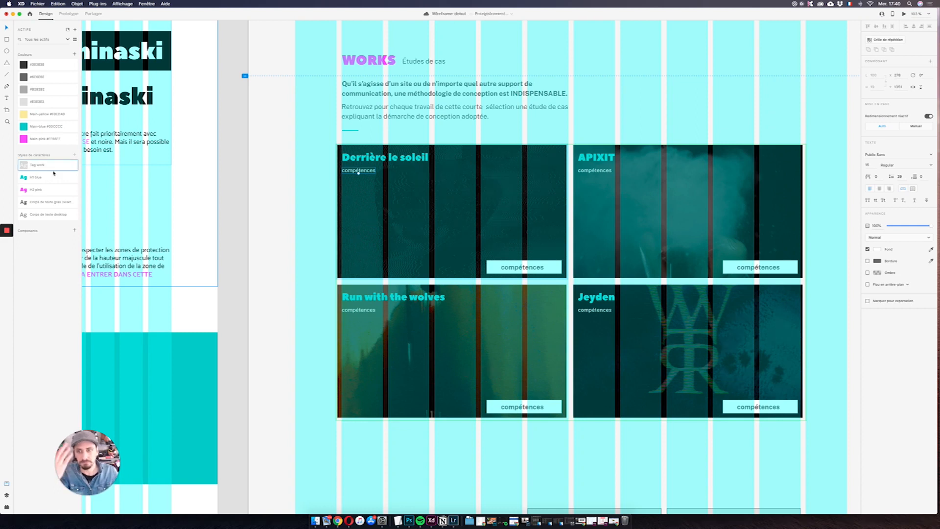
Step: Replace the compétences text with "Direction artistique" on the Derrière le soleil card and "UI / UX" on the APIXIT card
{"action": "double_click", "coordinate": [362, 170]}
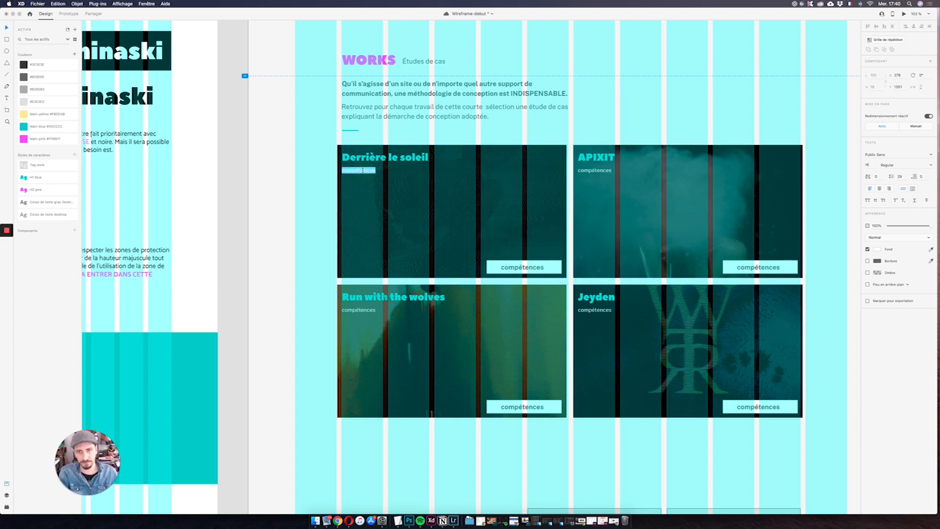
{"action": "type", "text": "Dire"}
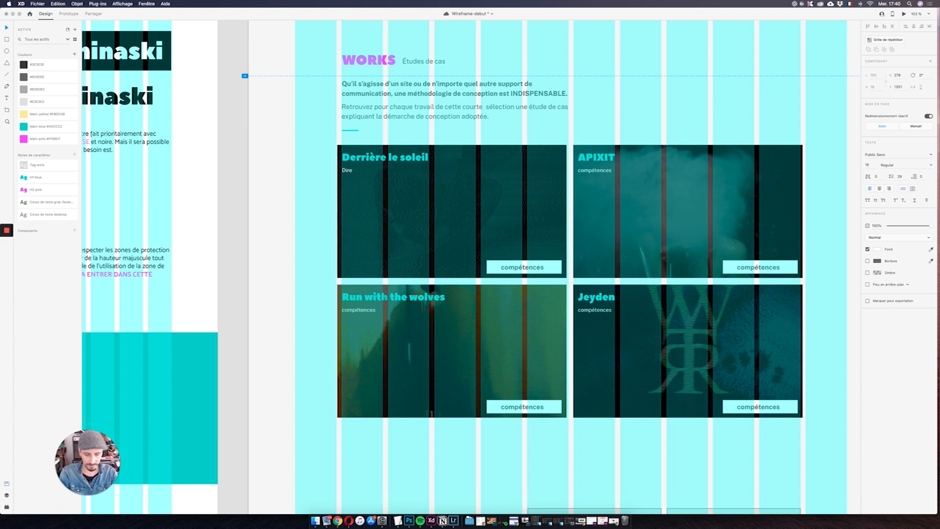
{"action": "type", "text": "ction artistique"}
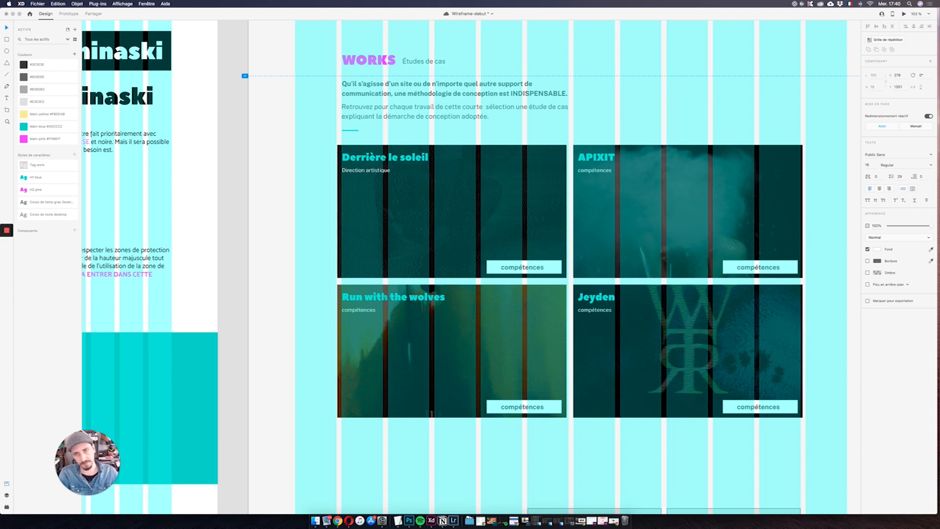
{"action": "double_click", "coordinate": [591, 170]}
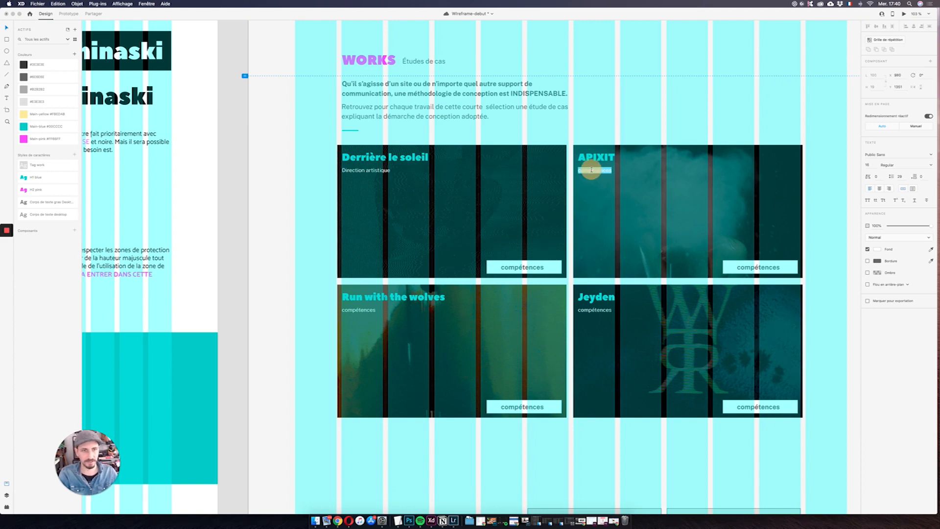
{"action": "type", "text": "UI / UX"}
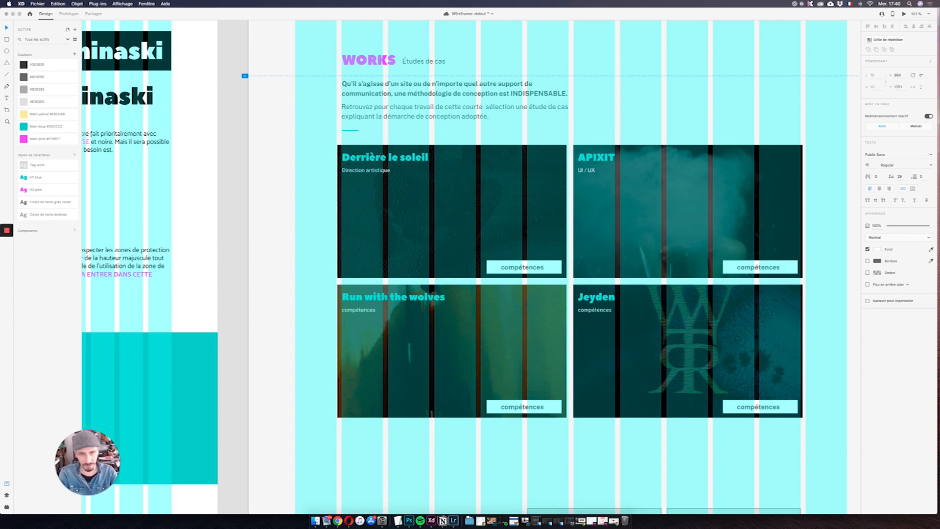
Step: Fill the background rectangle of the compétences button in the Works cards with the saved main yellow colour
{"action": "type", "text": " / We"}
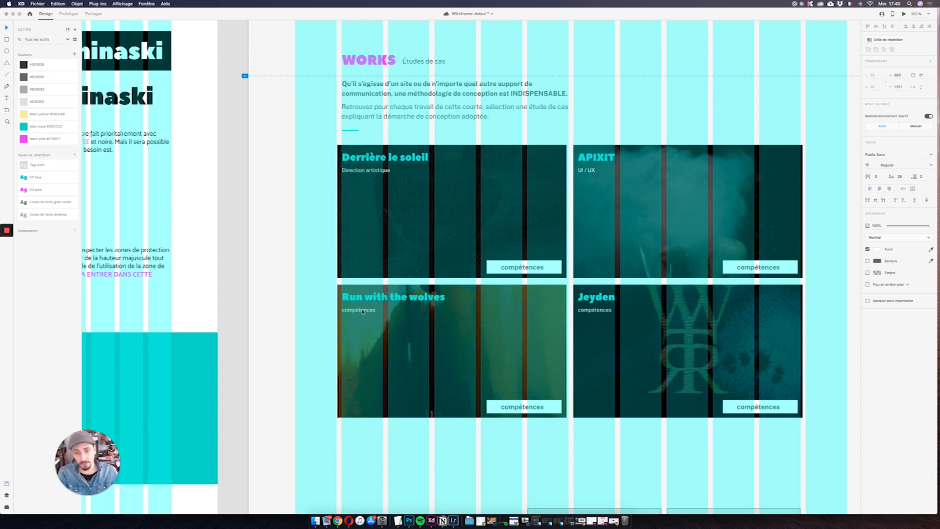
{"action": "left_click", "coordinate": [555, 267]}
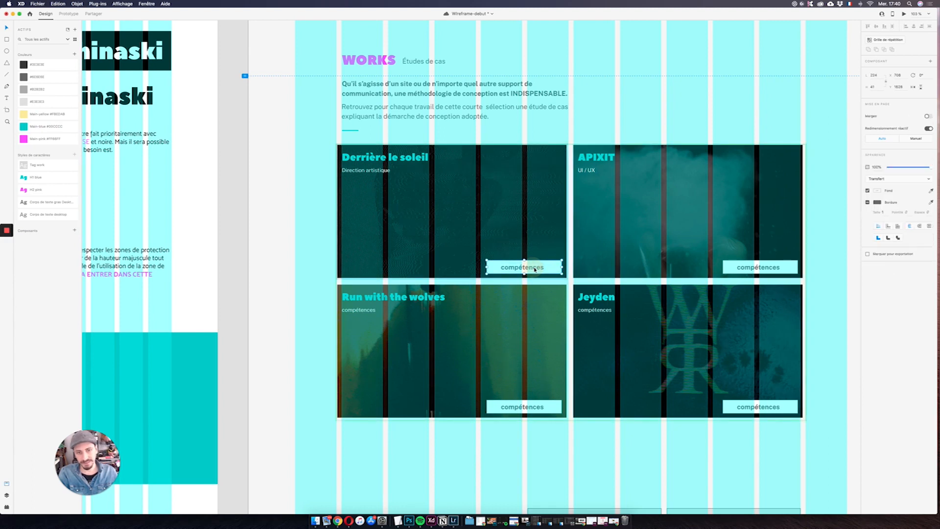
{"action": "double_click", "coordinate": [551, 268]}
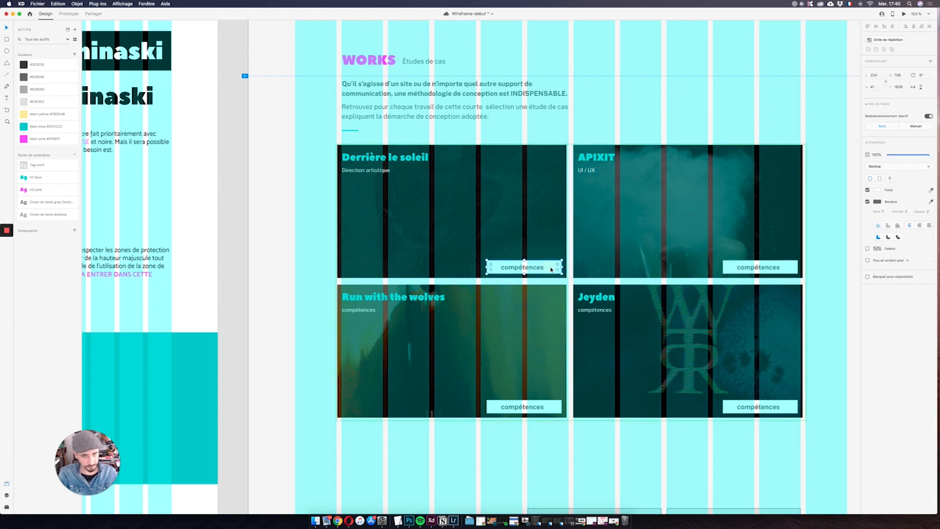
{"action": "left_click", "coordinate": [877, 190]}
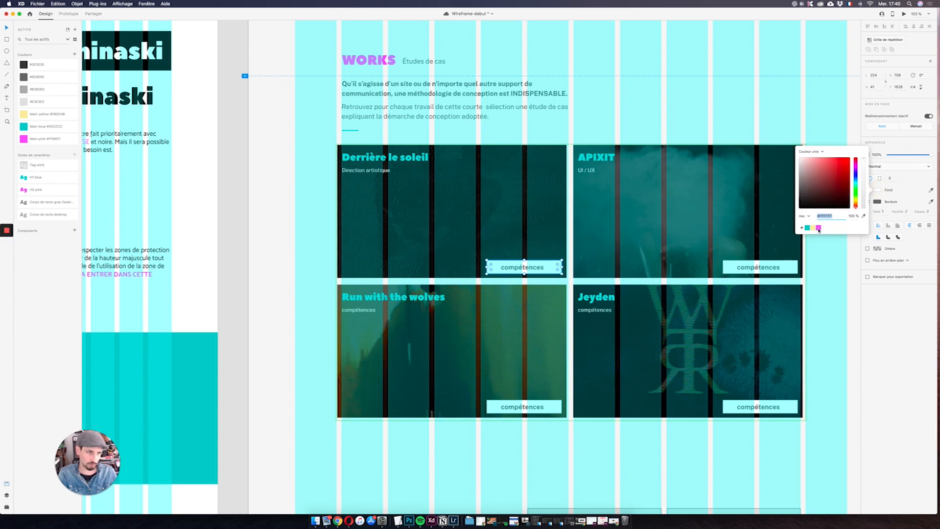
{"action": "left_click", "coordinate": [812, 227]}
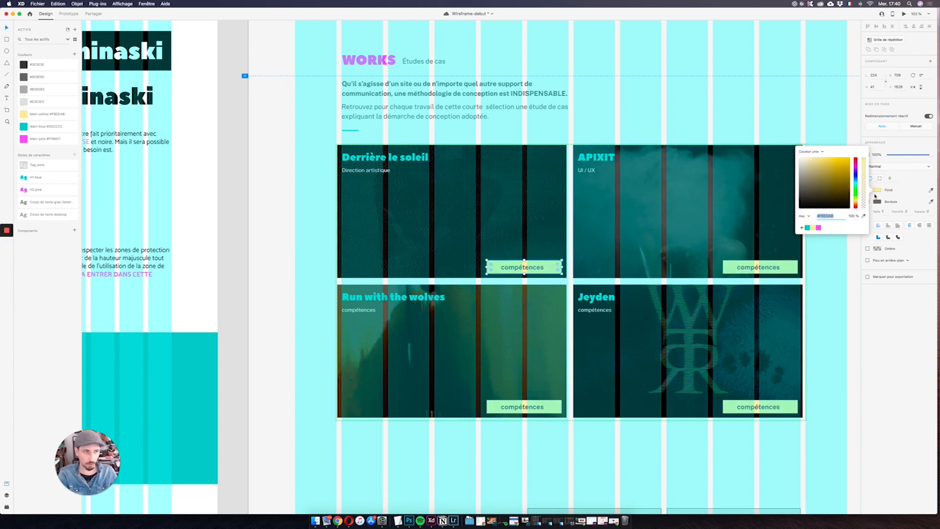
Step: Remove the border from the yellow button rectangle and round its corners slightly
{"action": "left_click", "coordinate": [919, 198]}
{"action": "left_click", "coordinate": [867, 201]}
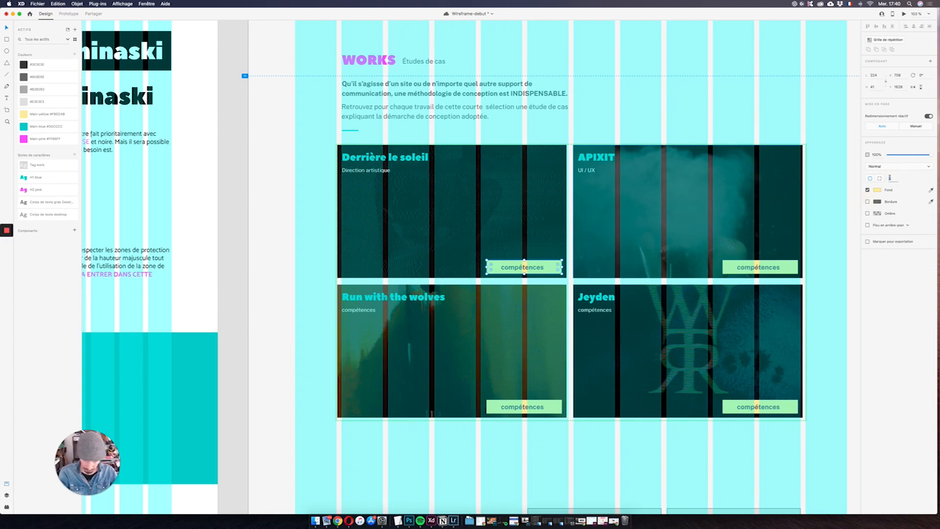
{"action": "key", "text": "Escape"}
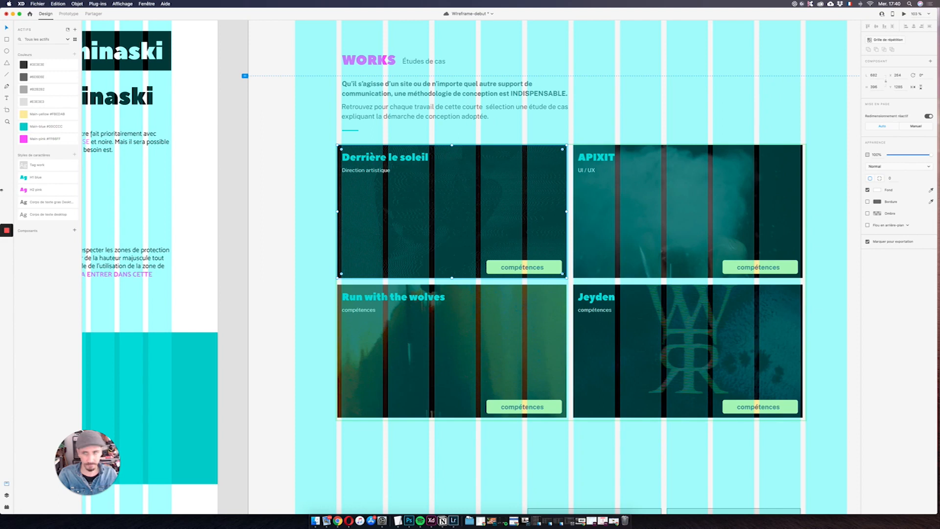
Step: Select the compétences label inside the button group, try the main blue on it, and set its fill to black
{"action": "left_click", "coordinate": [7, 494]}
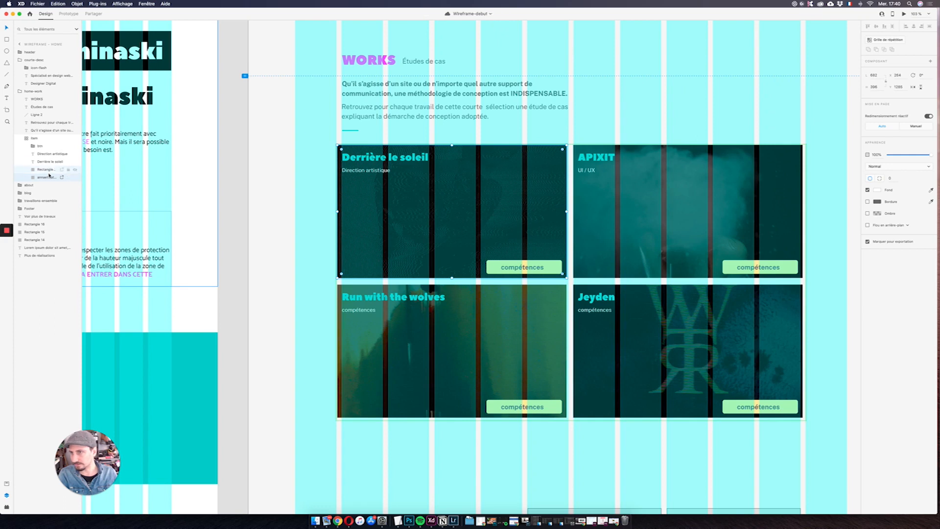
{"action": "left_click", "coordinate": [33, 145]}
{"action": "left_click", "coordinate": [50, 154]}
{"action": "left_click", "coordinate": [876, 249]}
{"action": "type", "text": "282828"}
{"action": "key", "text": "Return"}
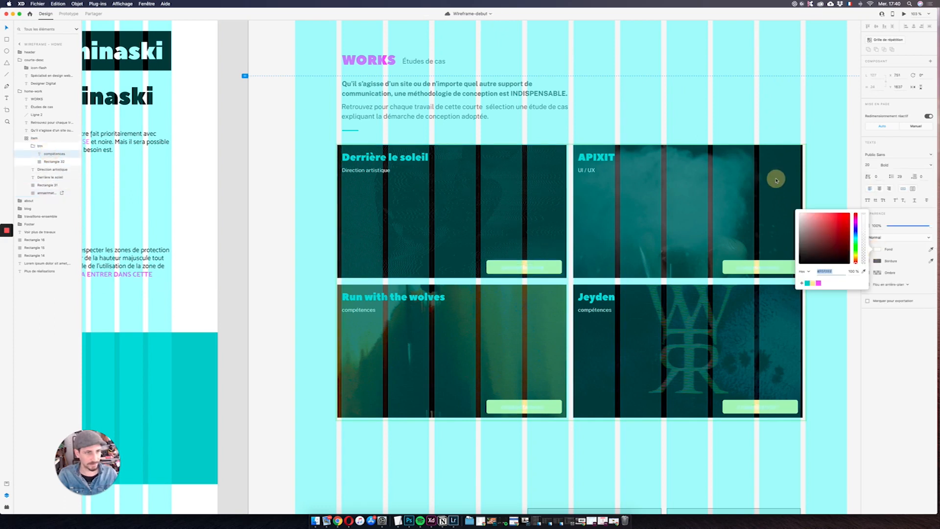
{"action": "type", "text": "000000"}
{"action": "key", "text": "Return"}
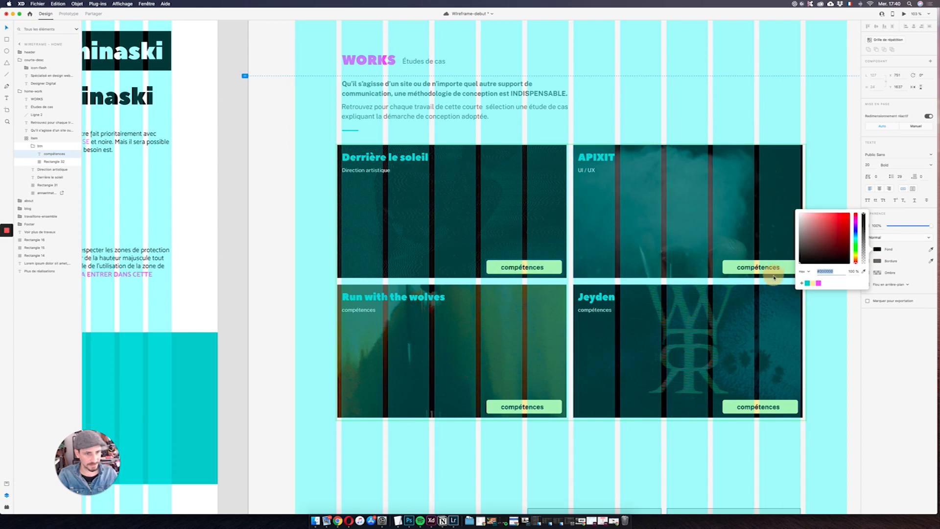
{"action": "left_click", "coordinate": [806, 283]}
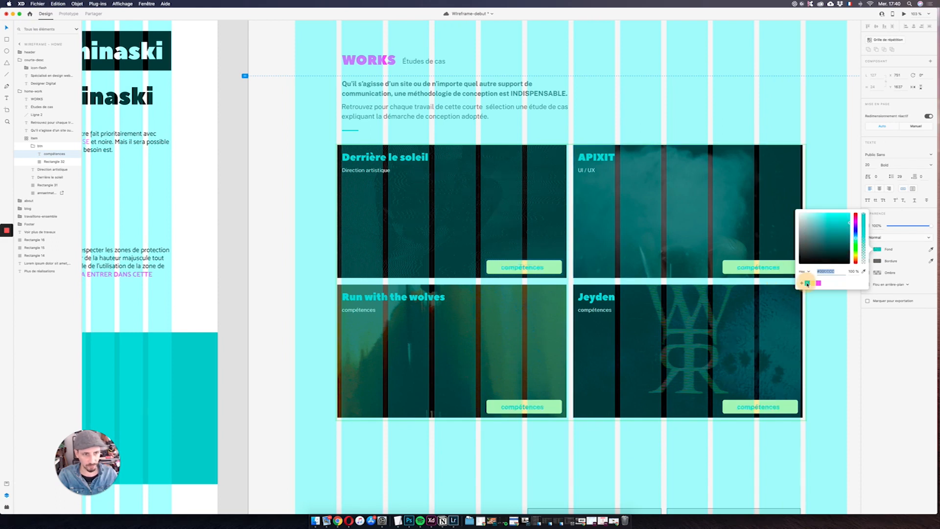
{"action": "left_click_drag", "start_coordinate": [815, 254], "coordinate": [731, 339]}
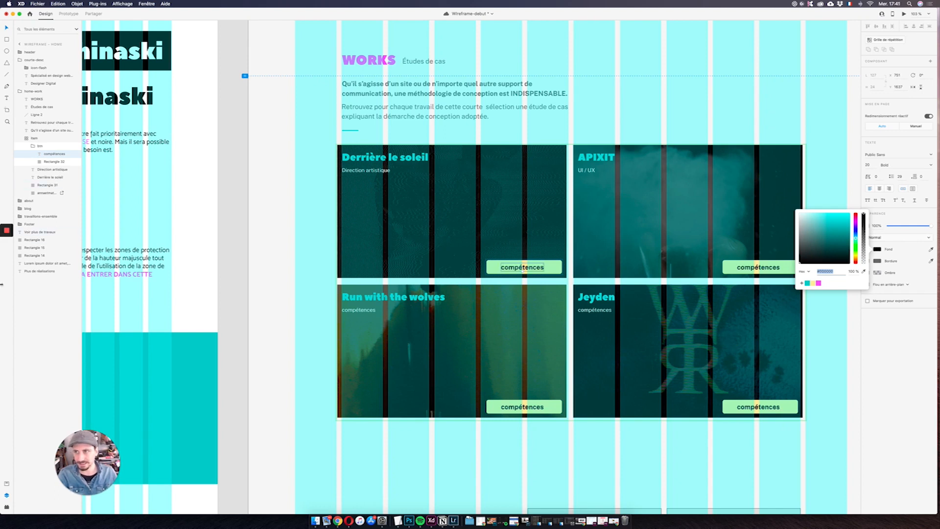
Step: Apply the desktop body text character style to the button label and set its fill to the darkest grey saved colour
{"action": "left_click", "coordinate": [8, 483]}
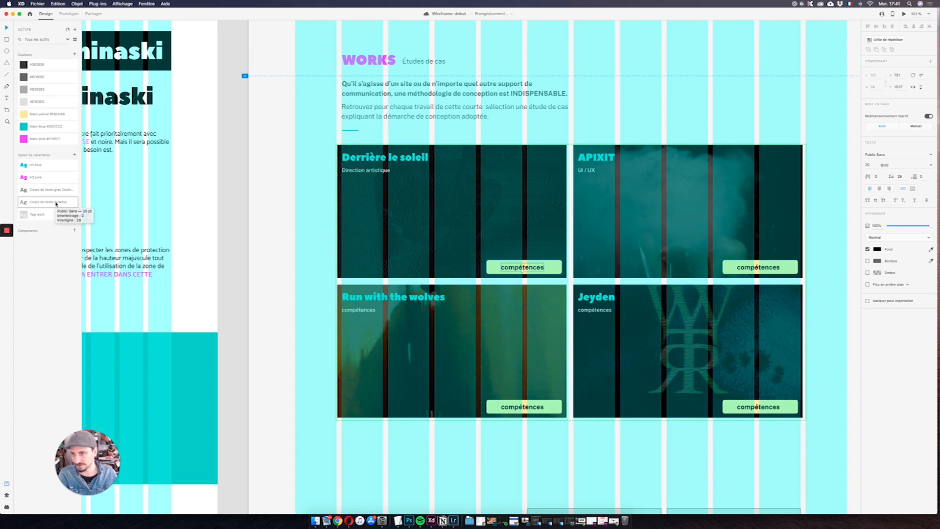
{"action": "left_click", "coordinate": [56, 203]}
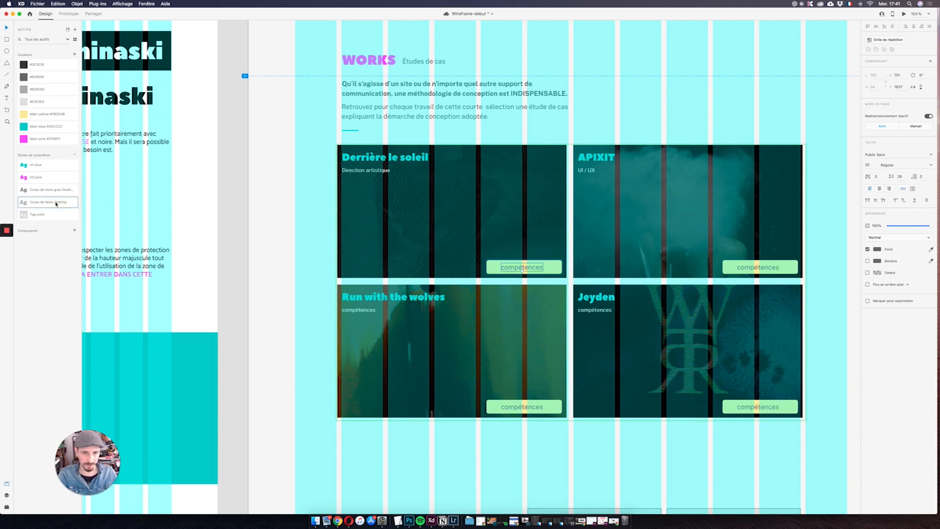
{"action": "left_click", "coordinate": [877, 250]}
{"action": "left_click_drag", "start_coordinate": [827, 248], "coordinate": [758, 299]}
{"action": "left_click", "coordinate": [905, 390]}
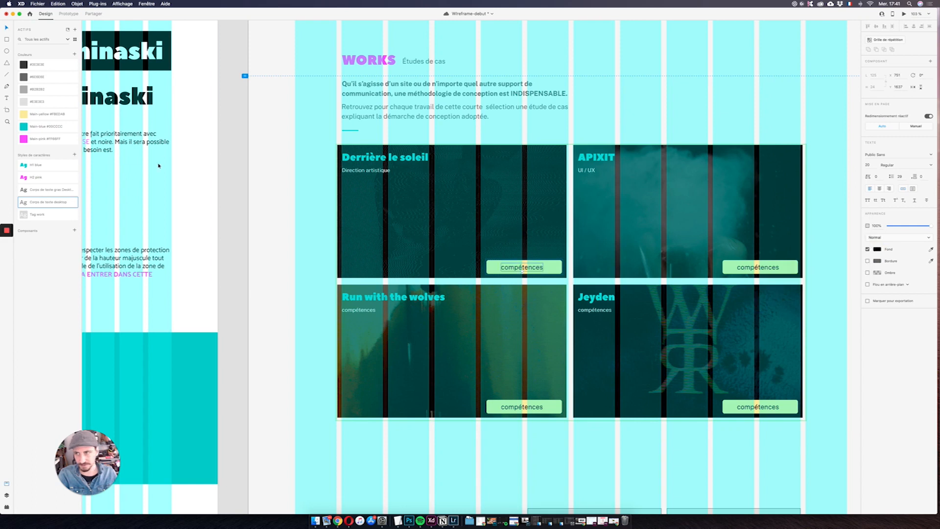
{"action": "left_click", "coordinate": [38, 65]}
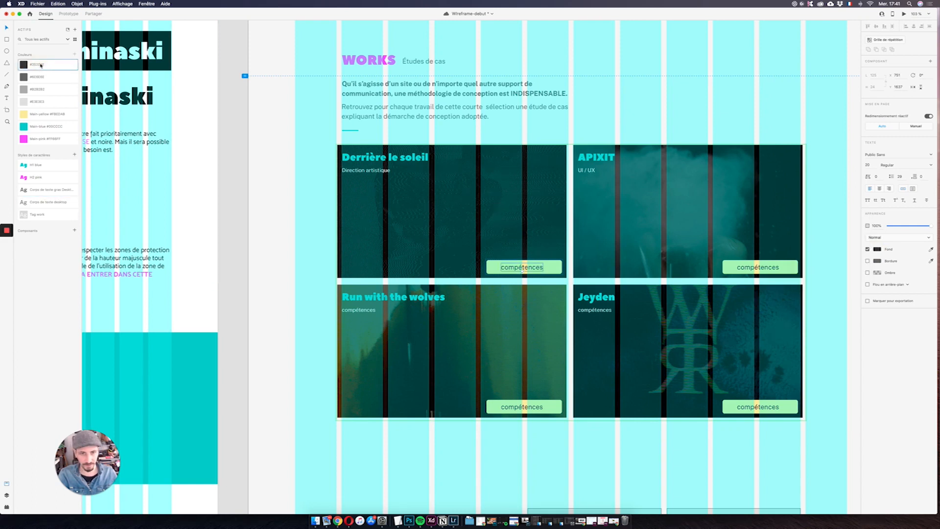
Step: Replace the button label on the Derrière le soleil card with "Lire la suite"
{"action": "double_click", "coordinate": [534, 269]}
{"action": "type", "text": "Lire la s"}
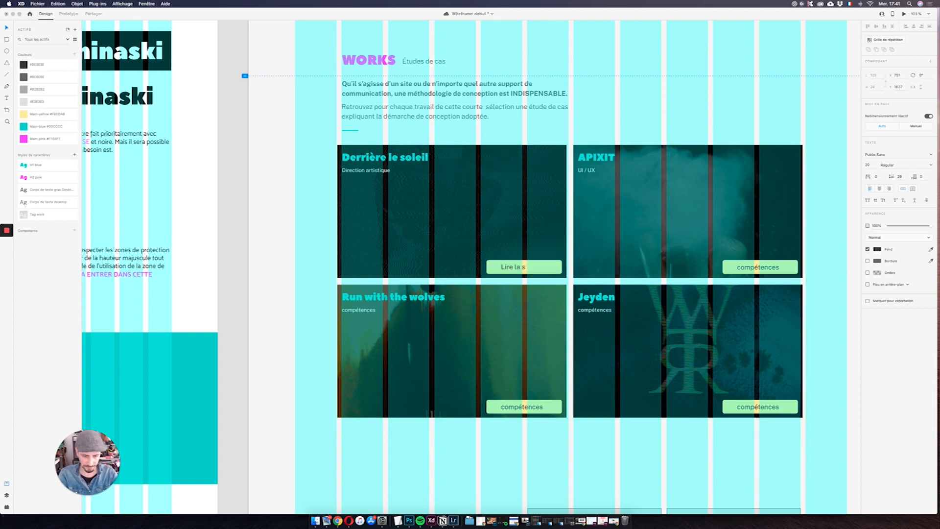
{"action": "type", "text": "uite"}
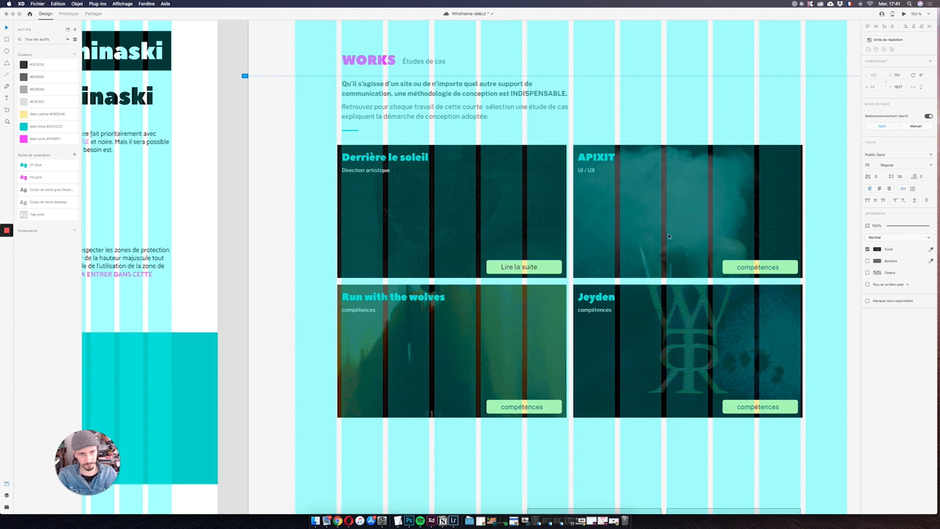
Step: Copy the "Lire la suite" label text and paste it over the button labels on the APIXIT and Jeyden cards
{"action": "key", "text": "super+a"}
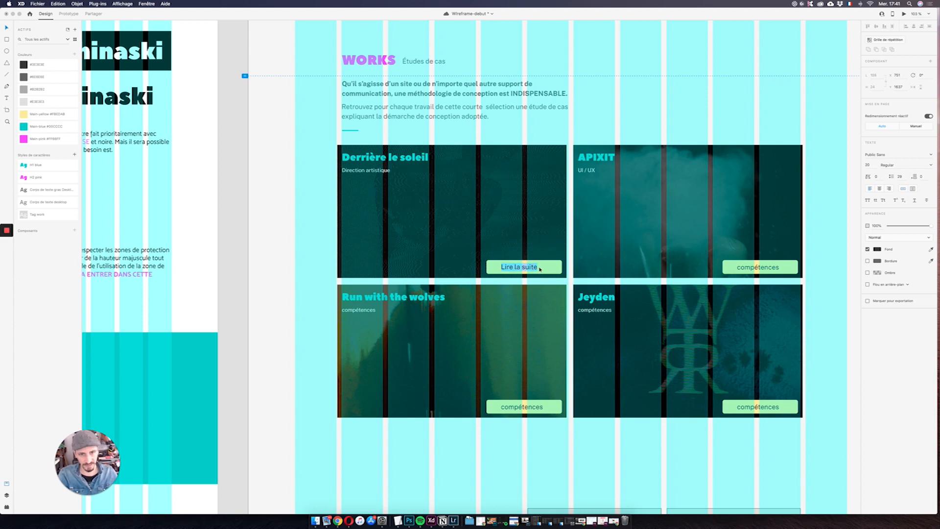
{"action": "key", "text": "super+c"}
{"action": "double_click", "coordinate": [772, 266]}
{"action": "key", "text": "super+v"}
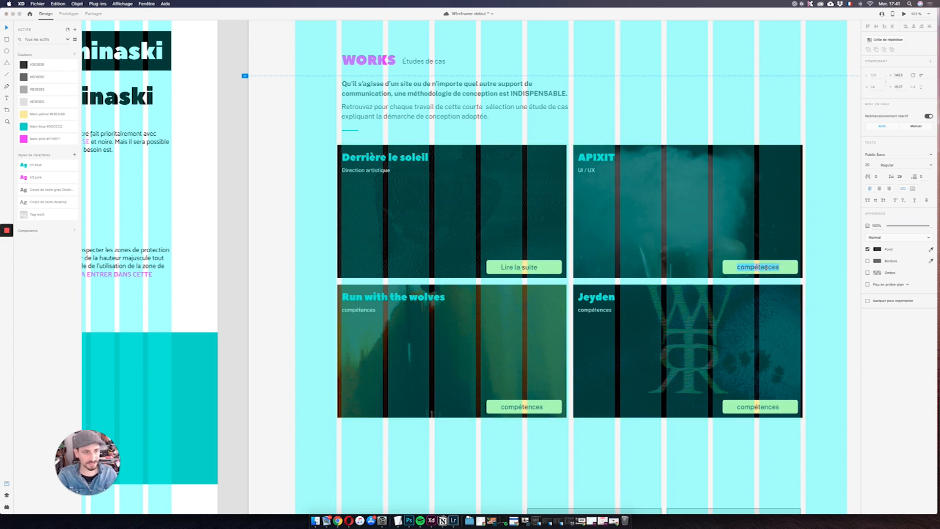
{"action": "double_click", "coordinate": [772, 409]}
{"action": "key", "text": "super+v"}
Step: Remove the stray pasted text from the cards and replace the Run with the wolves button label with "Lire la suite"
{"action": "left_click", "coordinate": [530, 408]}
{"action": "double_click", "coordinate": [530, 408]}
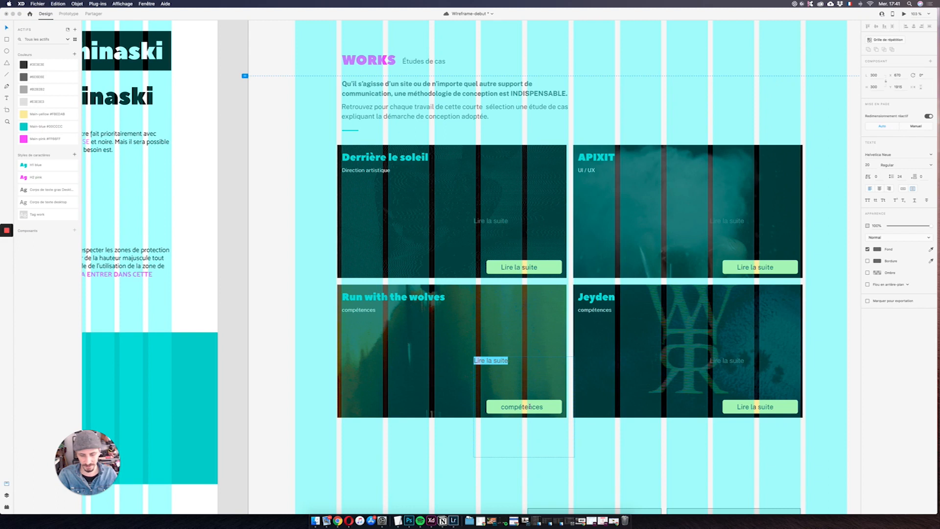
{"action": "key", "text": "BackSpace"}
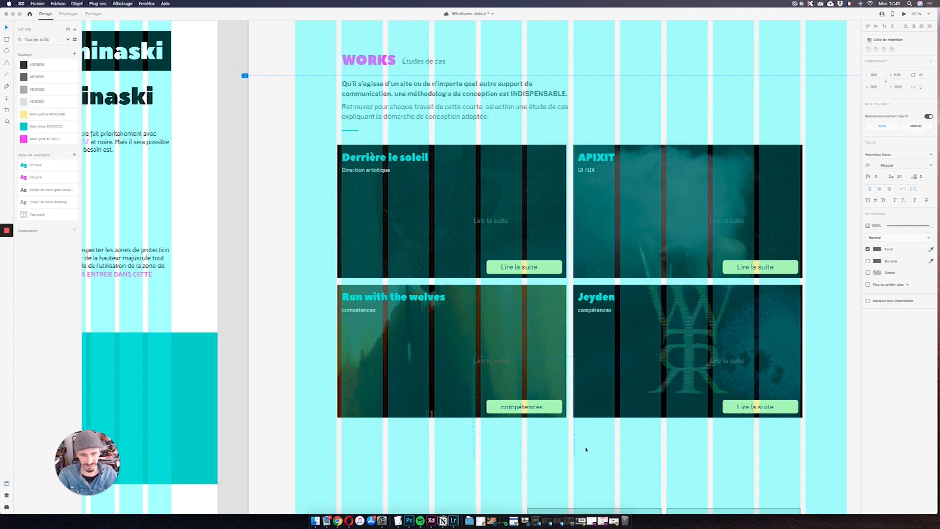
{"action": "left_click_drag", "start_coordinate": [606, 447], "coordinate": [483, 395]}
{"action": "double_click", "coordinate": [529, 406]}
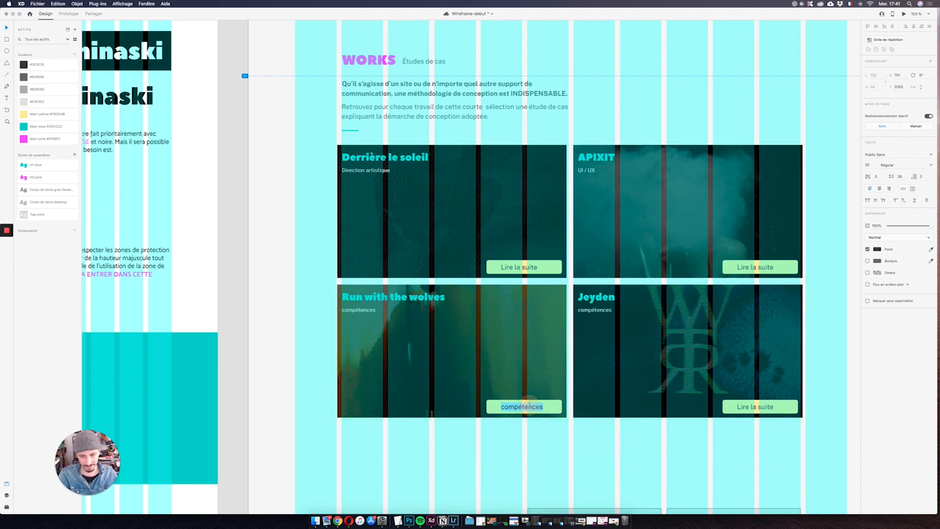
{"action": "key", "text": "super+v"}
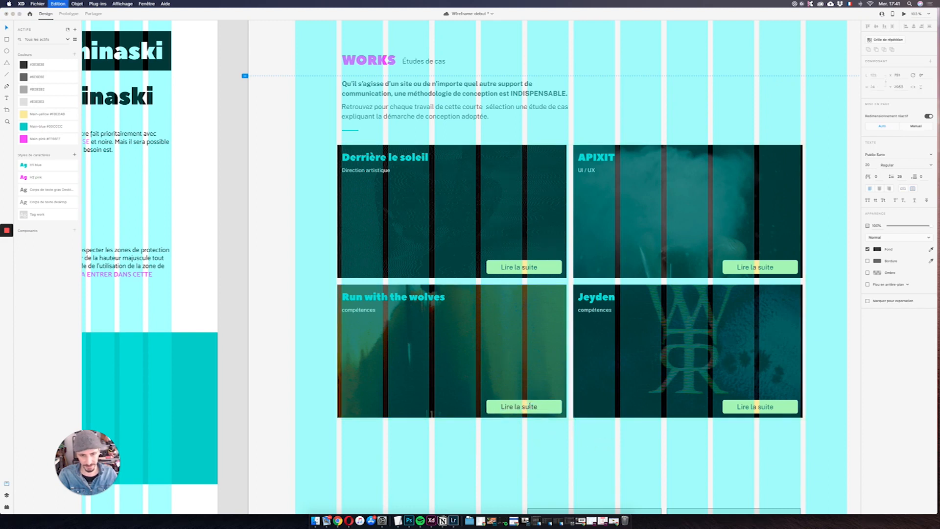
{"action": "key", "text": "Escape"}
Step: Centre the "Lire la suite" label horizontally in its yellow button and check the Works section in the preview
{"action": "left_click", "coordinate": [511, 263]}
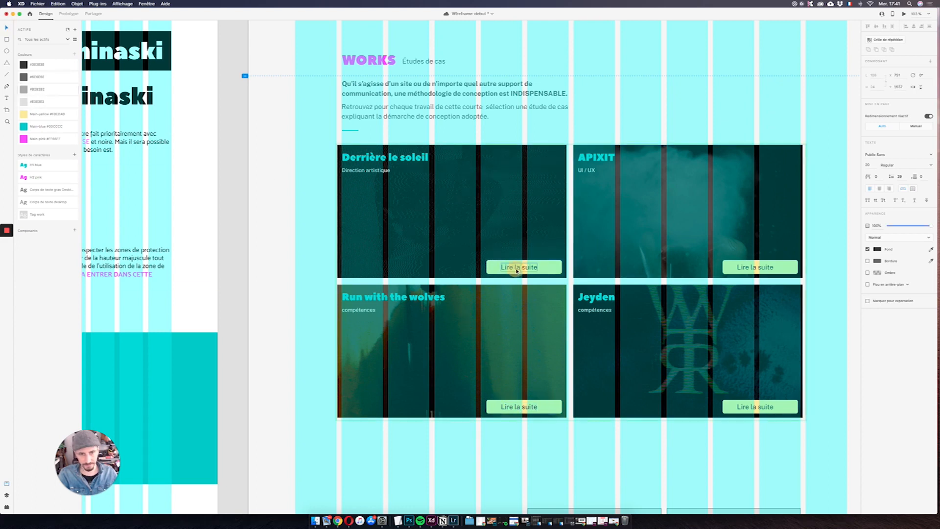
{"action": "left_click", "coordinate": [914, 27]}
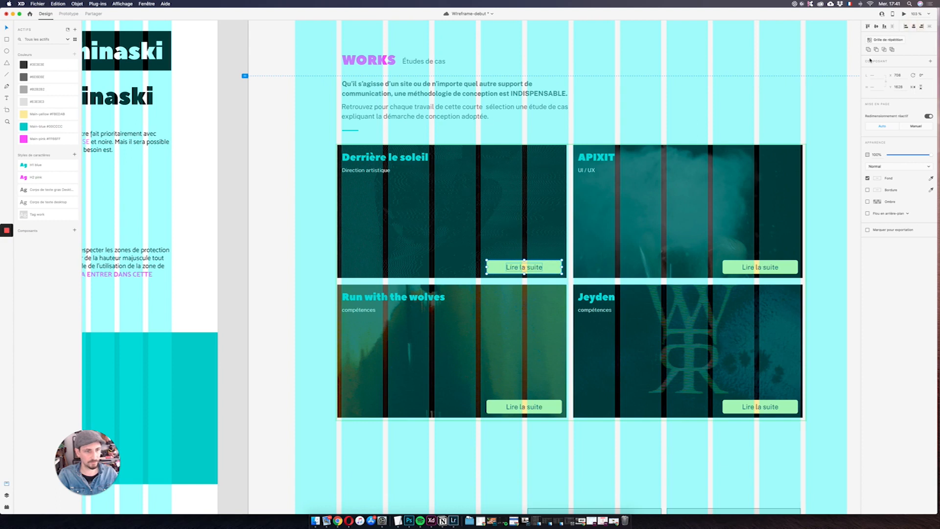
{"action": "left_click", "coordinate": [904, 14]}
{"action": "scroll", "coordinate": [731, 181], "scroll_direction": "down", "scroll_amount": 2}
{"action": "scroll", "coordinate": [731, 181], "scroll_direction": "down", "scroll_amount": 5}
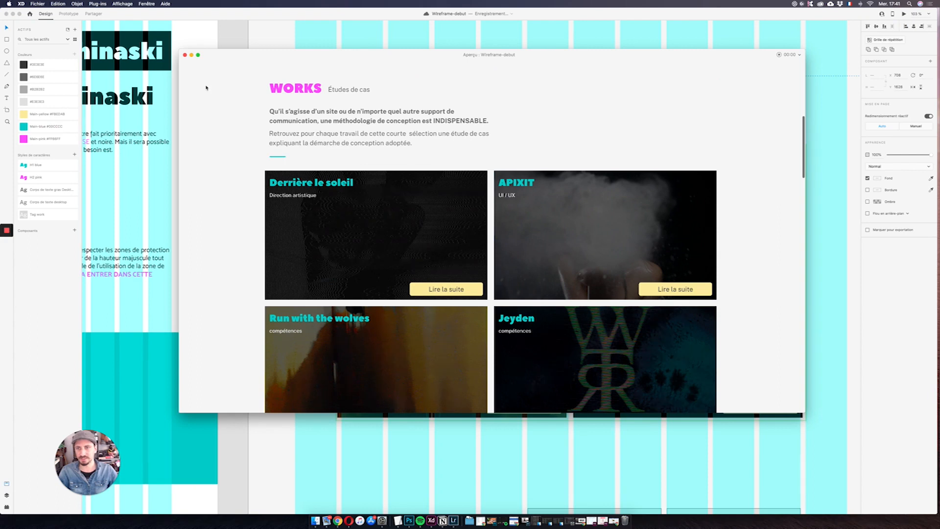
{"action": "left_click", "coordinate": [184, 56]}
Step: Move the whole repeat grid of Works cards down 20 px, away from the blue line under the intro text
{"action": "left_click", "coordinate": [7, 495]}
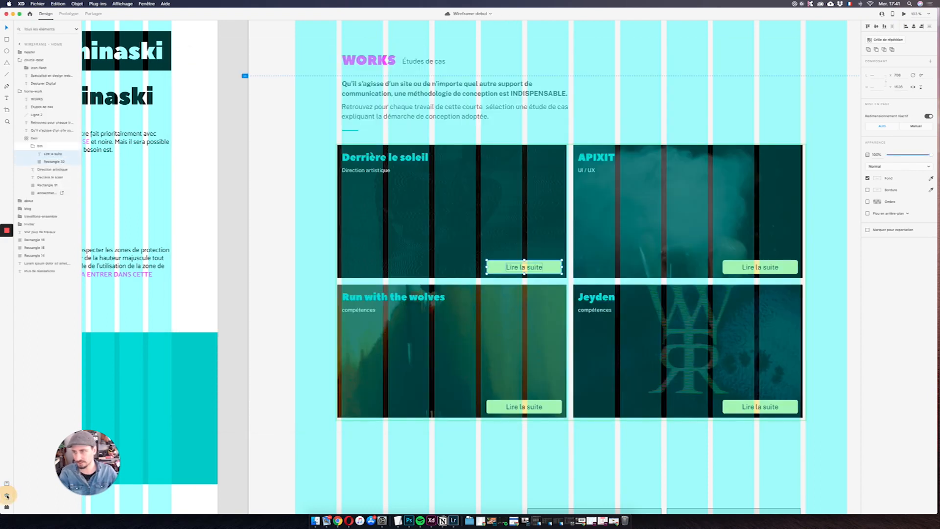
{"action": "left_click", "coordinate": [34, 139]}
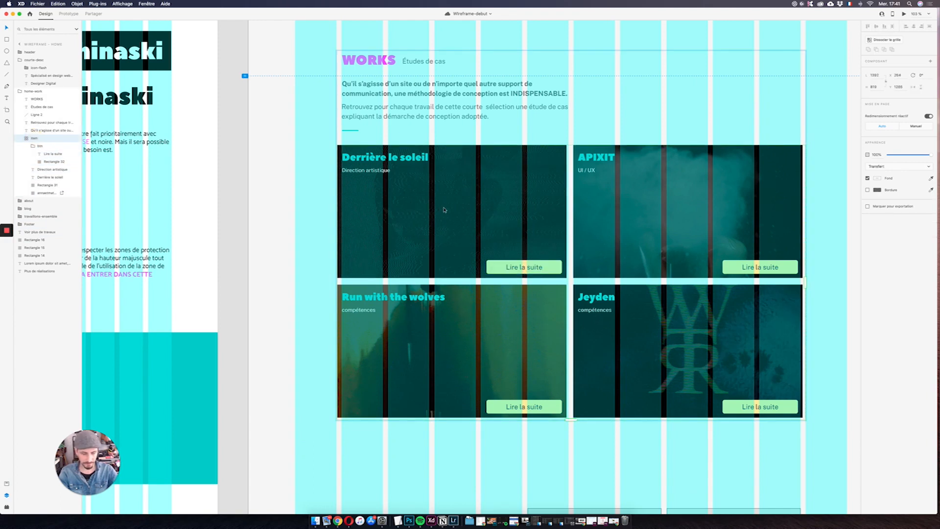
{"action": "key", "text": "shift+Down"}
{"action": "key", "text": "shift+Down"}
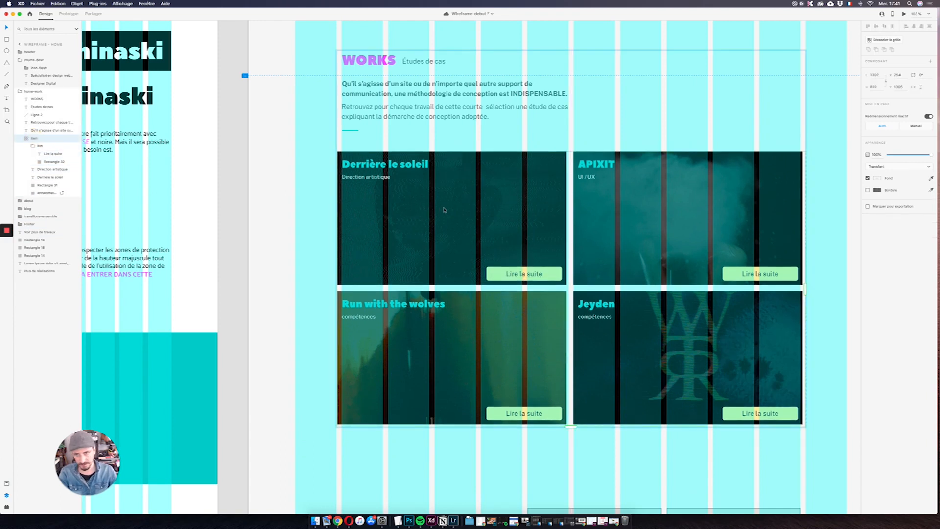
Step: Nudge the dark overlay rectangle of the Derrière le soleil card up 3 px to Y 1302 and deselect it
{"action": "double_click", "coordinate": [392, 196]}
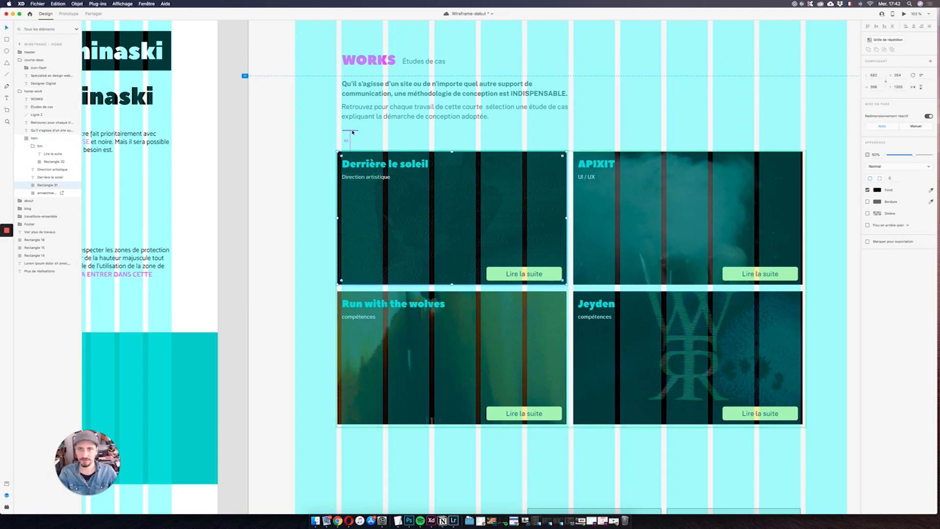
{"action": "key", "text": "Up"}
{"action": "key", "text": "Up"}
{"action": "key", "text": "Up"}
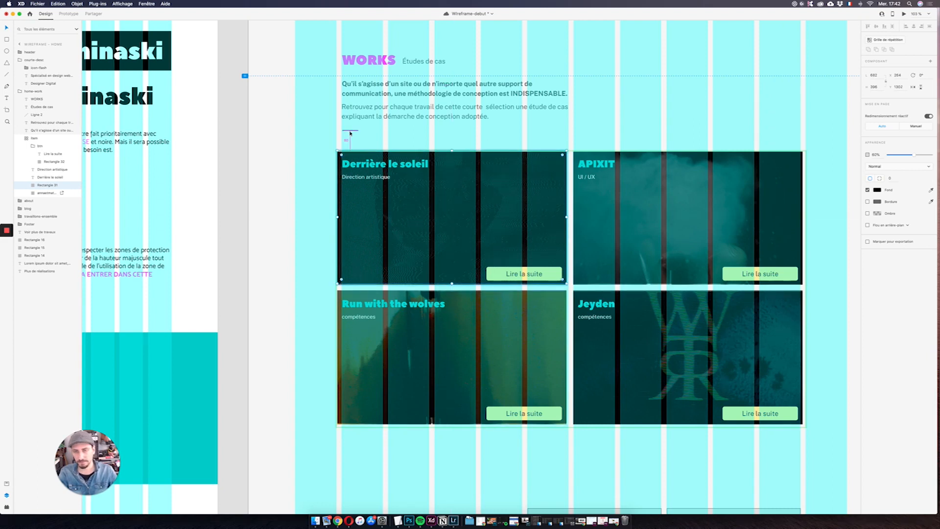
{"action": "left_click", "coordinate": [588, 114]}
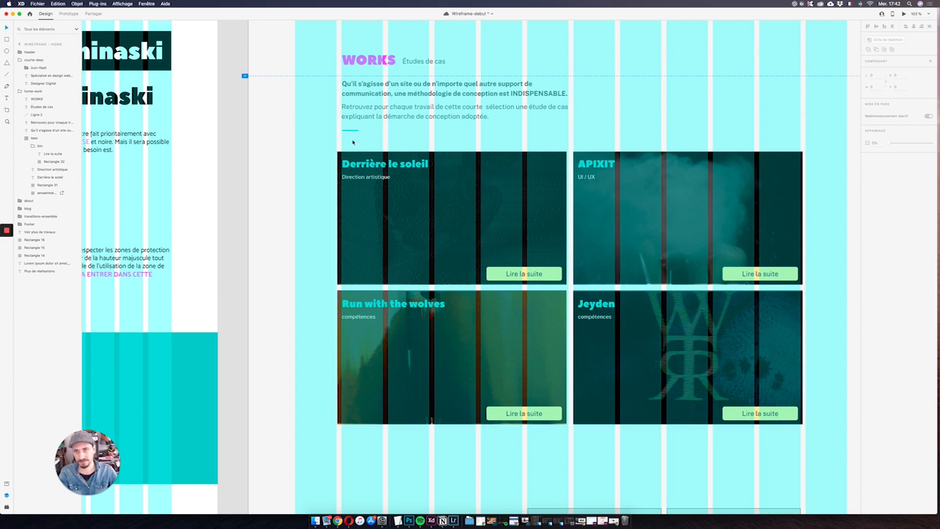
Step: Save the document and check the updated spacing of the Works section in the preview
{"action": "key", "text": "super+s"}
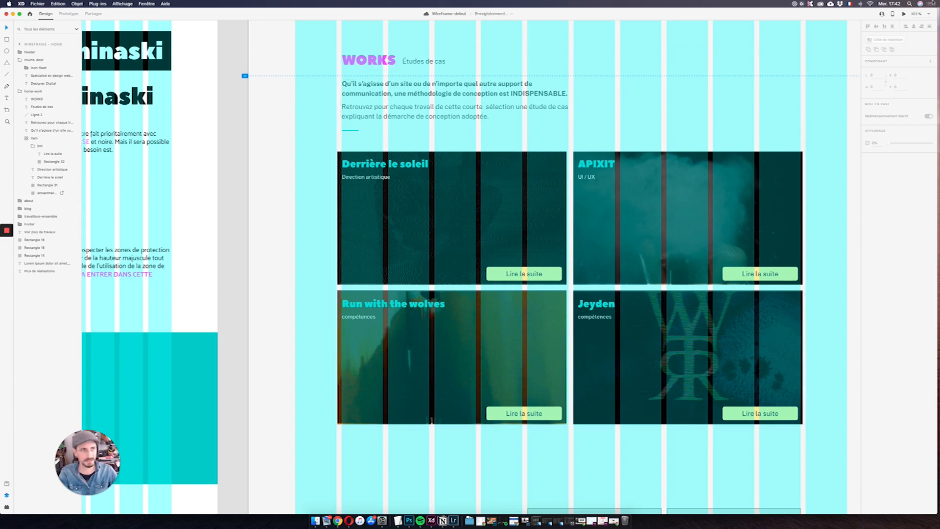
{"action": "key", "text": "super+Return"}
{"action": "scroll", "coordinate": [716, 180], "scroll_direction": "down", "scroll_amount": 6}
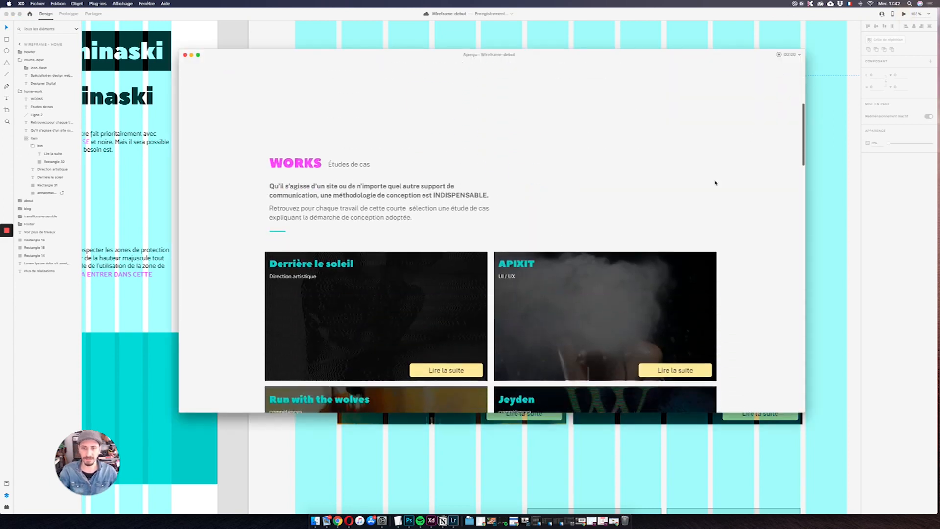
Step: Close the preview and nudge the "Derrière le soleil" card title 1 px to the right
{"action": "scroll", "coordinate": [715, 183], "scroll_direction": "down", "scroll_amount": 3}
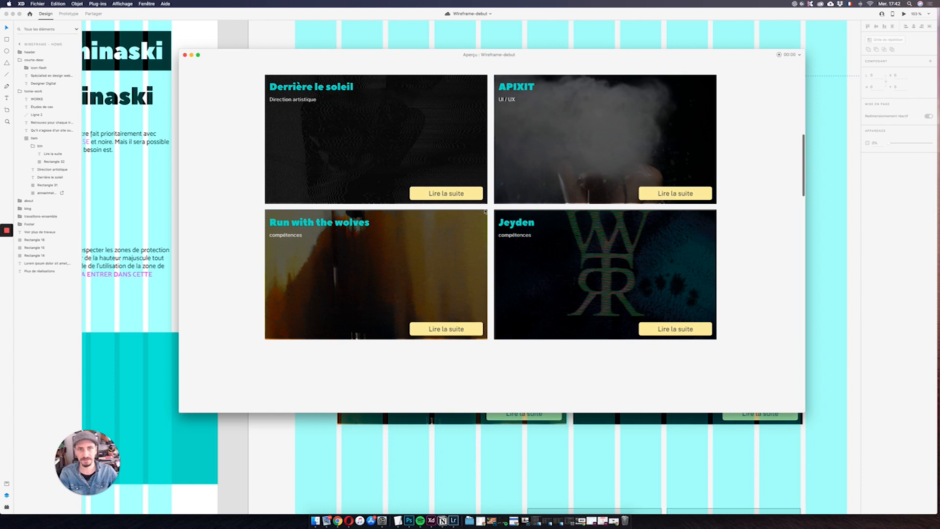
{"action": "left_click", "coordinate": [185, 55]}
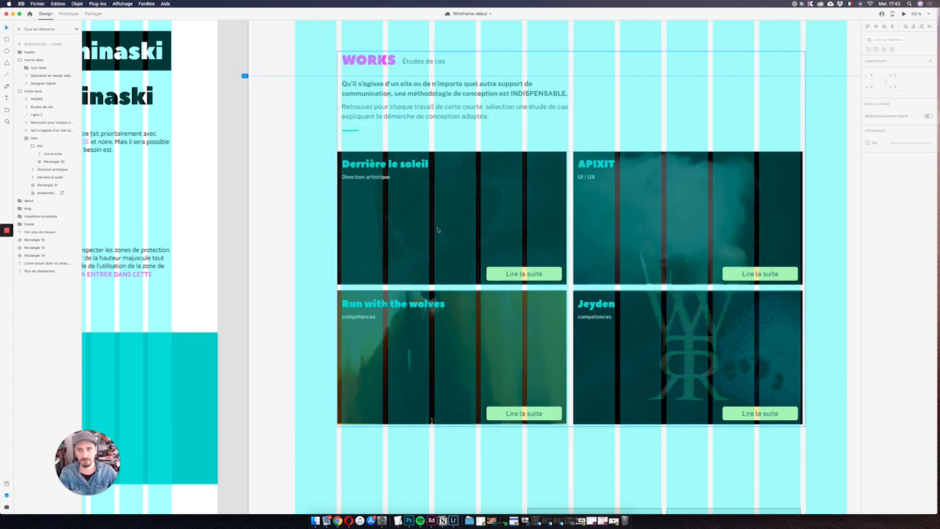
{"action": "scroll", "coordinate": [429, 215], "scroll_direction": "up", "scroll_amount": 5}
{"action": "key", "text": "super+shift+apostrophe"}
{"action": "scroll", "coordinate": [428, 215], "scroll_direction": "up", "scroll_amount": 2}
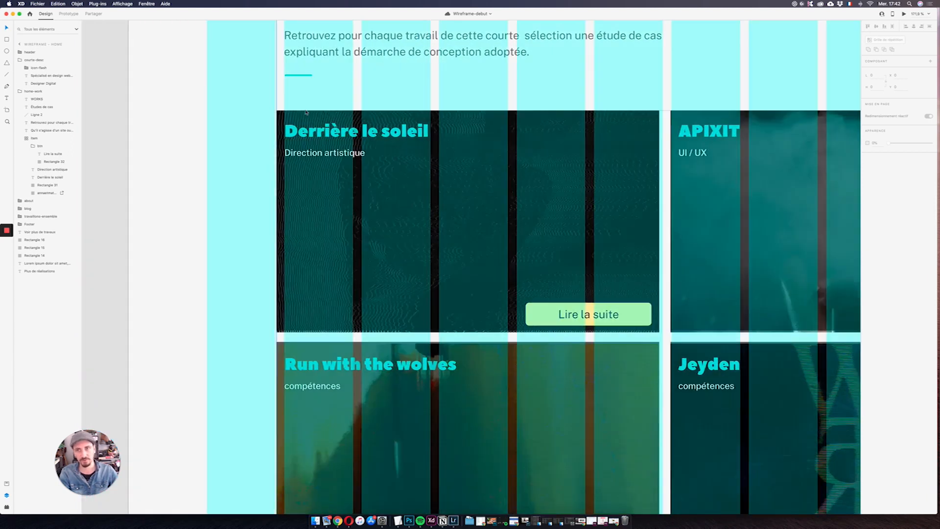
{"action": "left_click", "coordinate": [325, 132]}
{"action": "double_click", "coordinate": [311, 135]}
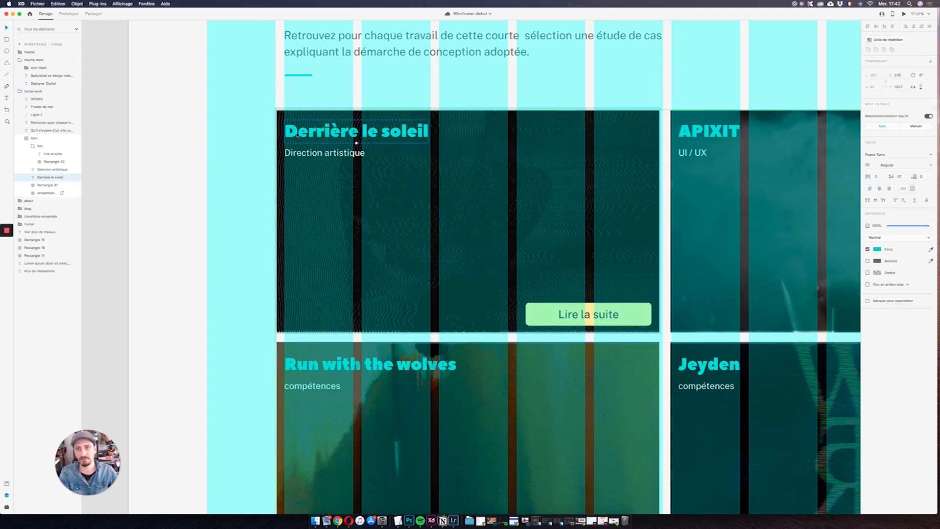
{"action": "left_click", "coordinate": [308, 132]}
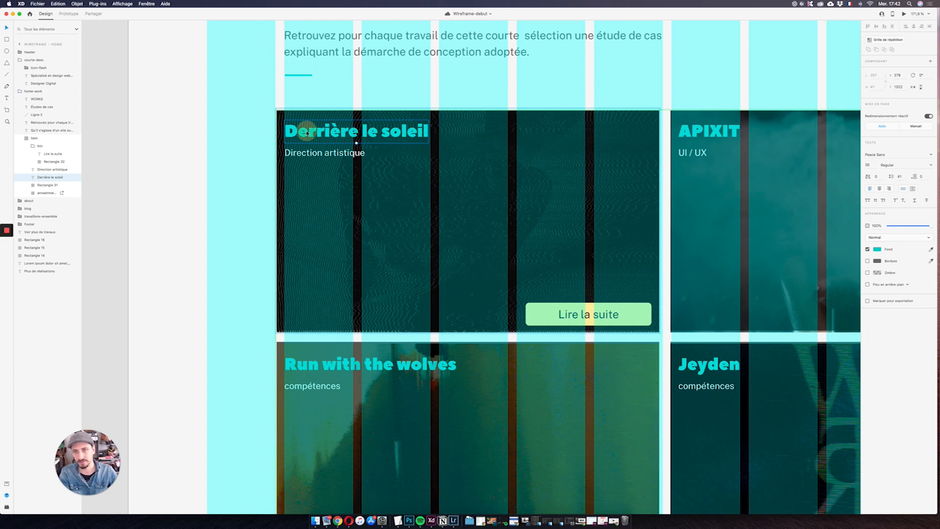
{"action": "key", "text": "Right"}
Step: Shift the yellow button rectangle of the Derrière le soleil card 1 px left to X 707 and centre its label horizontally on it
{"action": "double_click", "coordinate": [639, 312]}
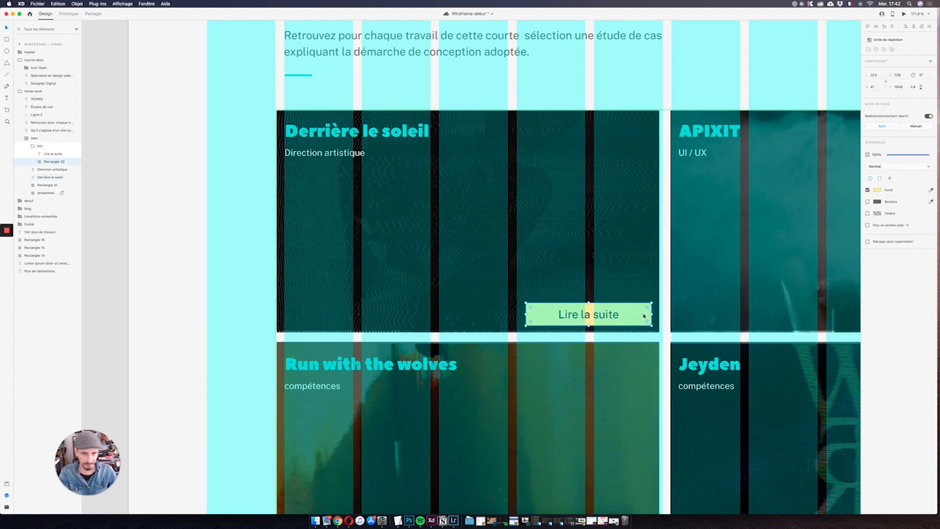
{"action": "key", "text": "Up"}
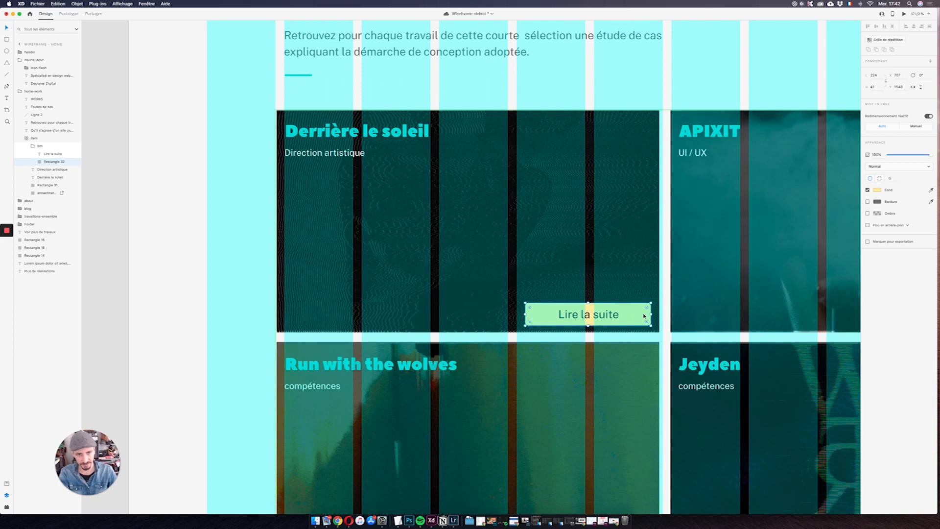
{"action": "left_click", "coordinate": [608, 318], "text": "shift"}
{"action": "left_click", "coordinate": [915, 28]}
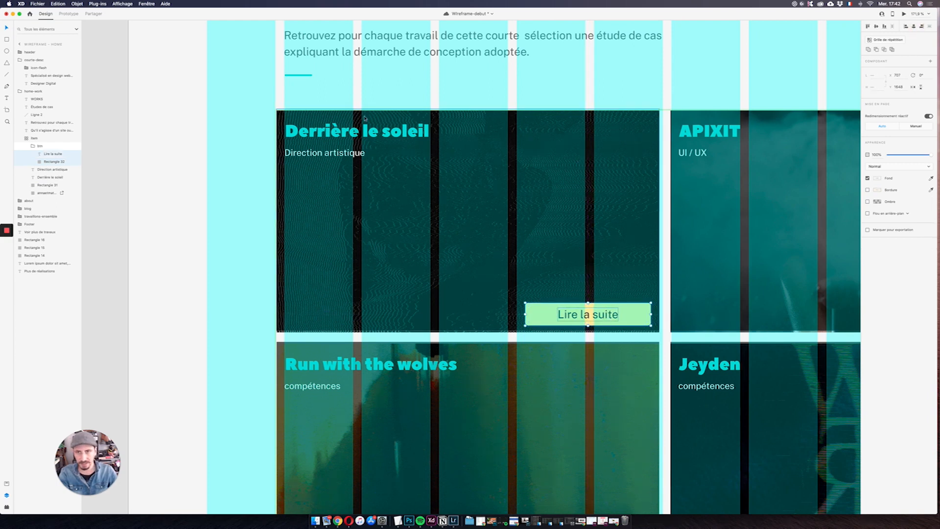
{"action": "left_click", "coordinate": [340, 131]}
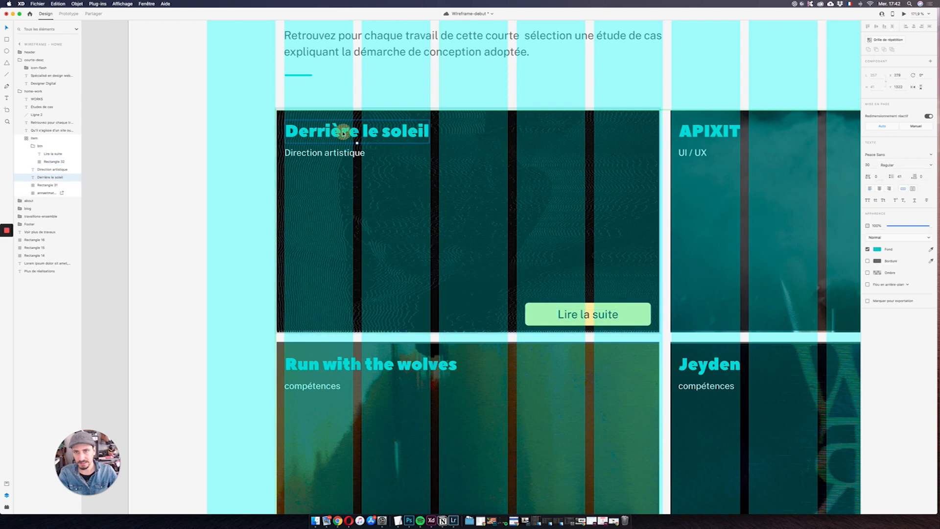
{"action": "left_click", "coordinate": [633, 318]}
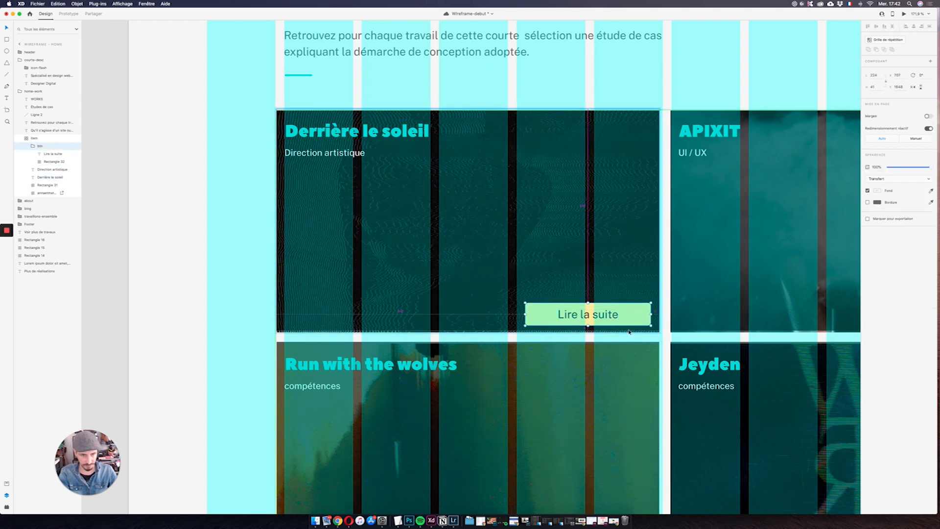
{"action": "double_click", "coordinate": [615, 319]}
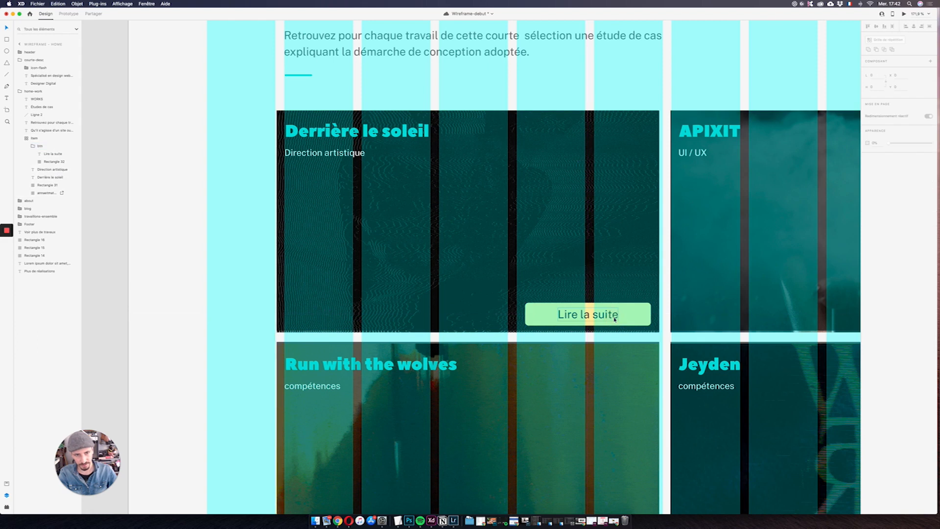
{"action": "left_click", "coordinate": [629, 319]}
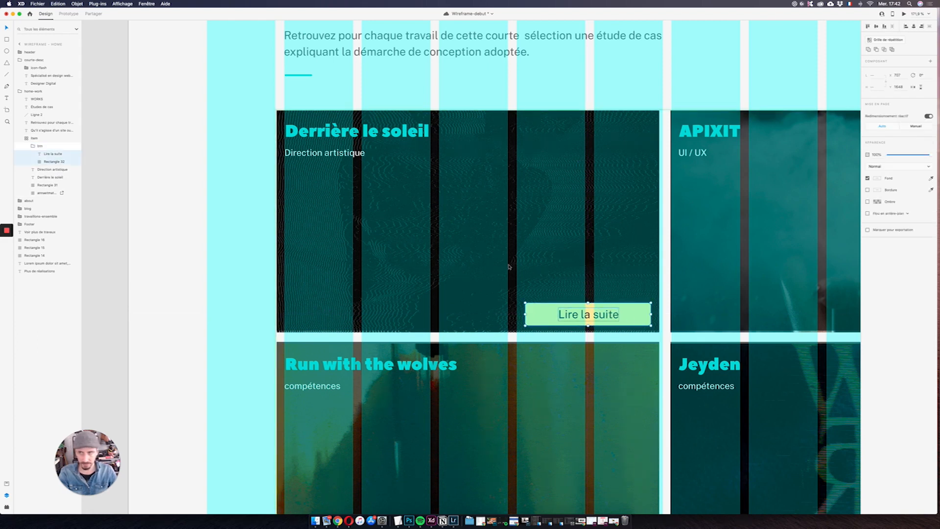
Step: Move the whole "Lire la suite" button group of the Derrière le soleil card up 11 px from the card's lower edge
{"action": "left_click", "coordinate": [42, 145]}
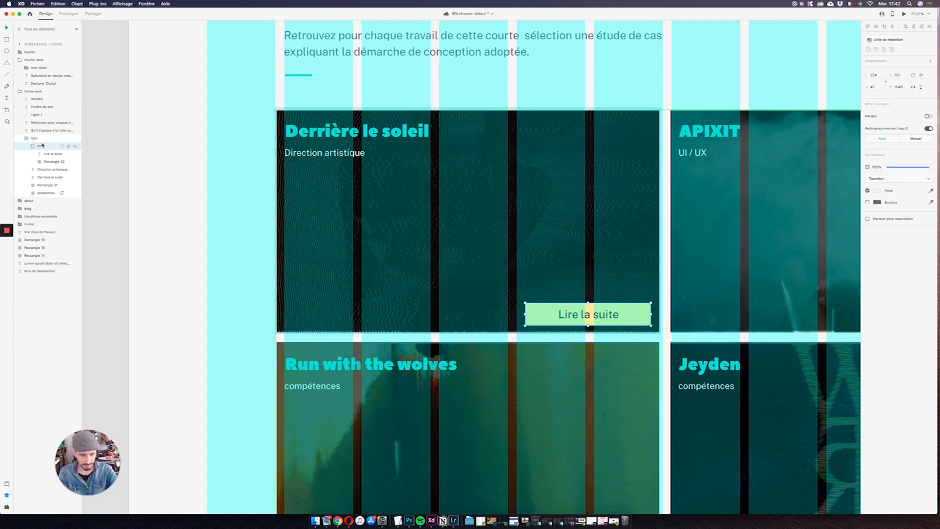
{"action": "key", "text": "Up"}
{"action": "key", "text": "Up"}
{"action": "key", "text": "Up"}
{"action": "key", "text": "Up"}
{"action": "key", "text": "Up"}
{"action": "key", "text": "Up"}
{"action": "key", "text": "Up"}
{"action": "key", "text": "Up"}
{"action": "key", "text": "Up"}
{"action": "key", "text": "Up"}
{"action": "key", "text": "Up"}
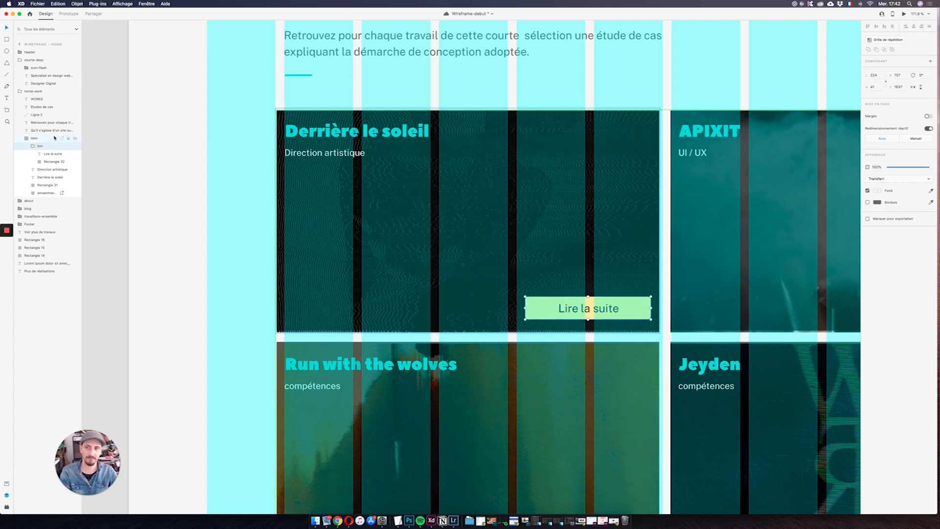
Step: Check the position of the skill tags and the raised buttons on the Works cards in the preview
{"action": "left_click", "coordinate": [331, 152]}
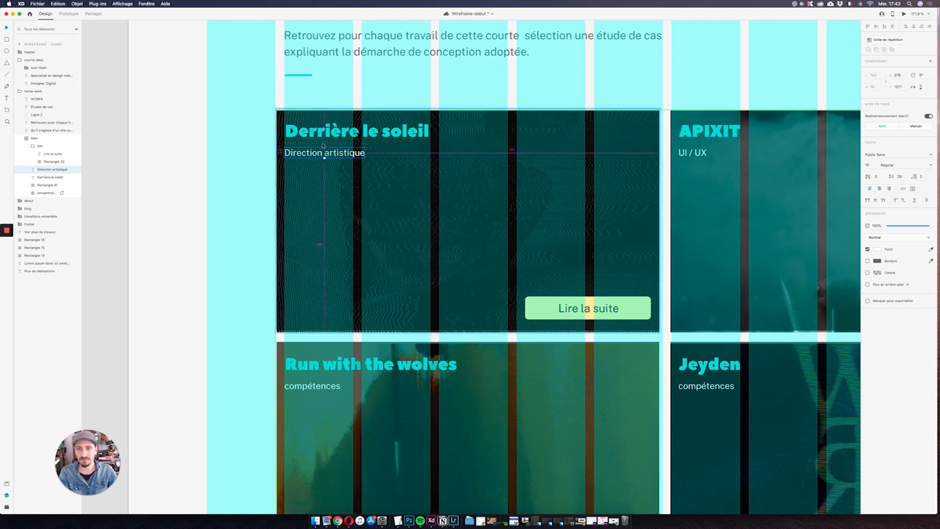
{"action": "left_click", "coordinate": [904, 14]}
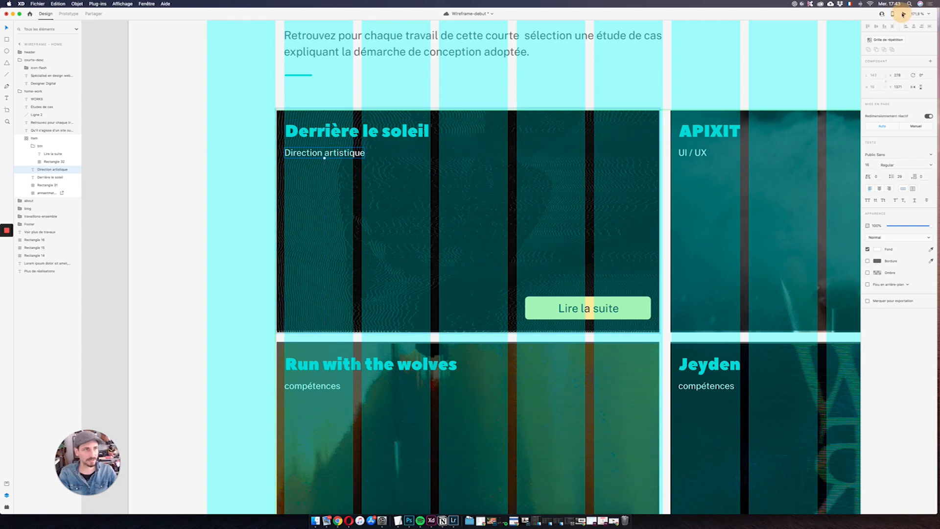
{"action": "scroll", "coordinate": [673, 189], "scroll_direction": "down", "scroll_amount": 5}
{"action": "scroll", "coordinate": [673, 189], "scroll_direction": "down", "scroll_amount": 3}
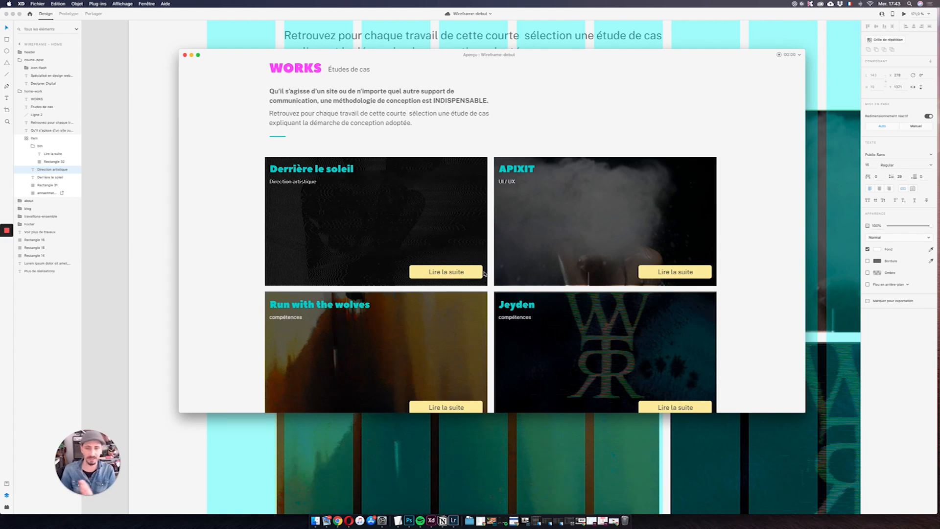
{"action": "left_click", "coordinate": [185, 54]}
Step: Move the "Lire la suite" button group 5 px left, away from the card's right edge
{"action": "left_click", "coordinate": [643, 310]}
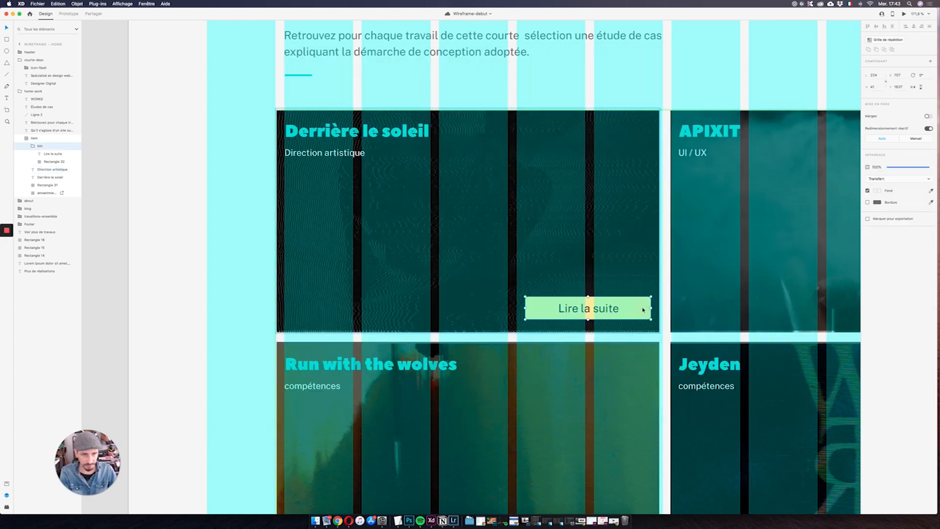
{"action": "key", "text": "Left"}
{"action": "key", "text": "Left"}
{"action": "key", "text": "Left"}
{"action": "key", "text": "Left"}
{"action": "key", "text": "Left"}
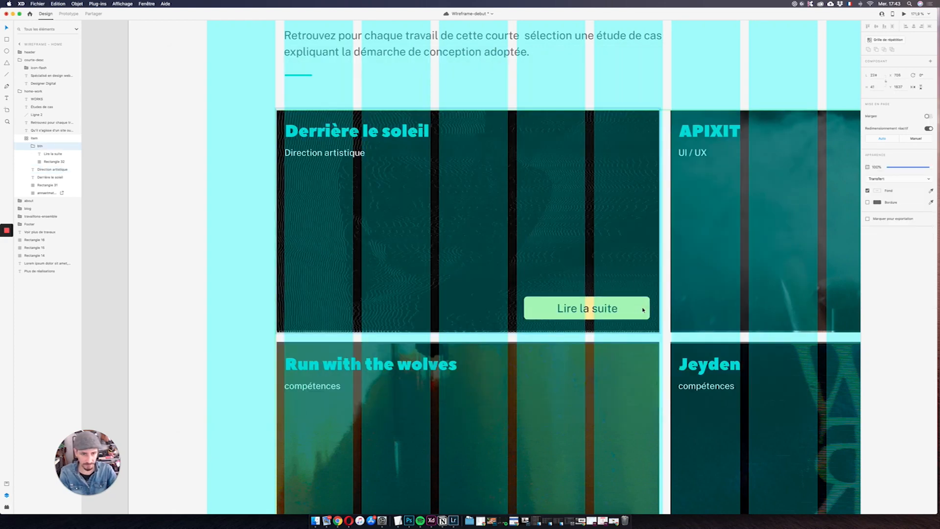
Step: Move the Derrière le soleil title and its "Direction artistique" tag together 5 px right to X 283
{"action": "left_click", "coordinate": [354, 156]}
{"action": "left_click", "coordinate": [337, 135], "text": "shift"}
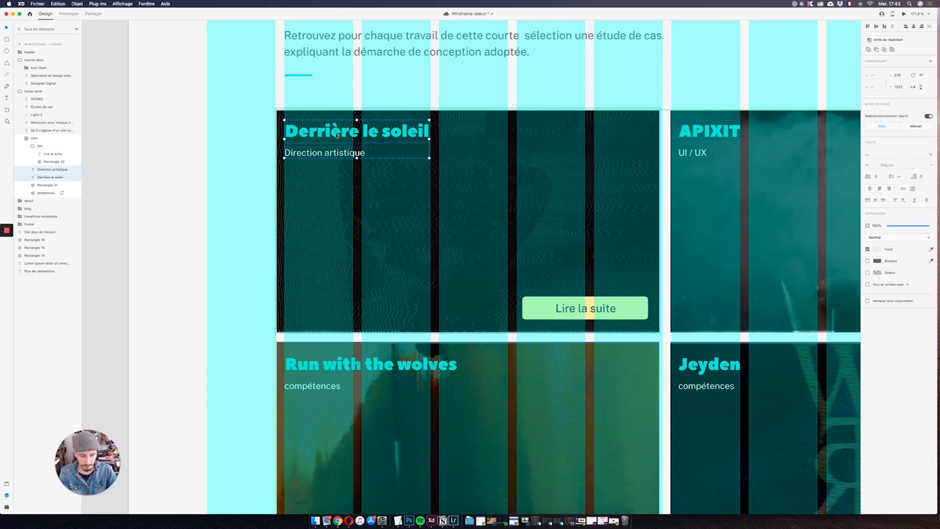
{"action": "key", "text": "shift+Right"}
{"action": "key", "text": "super+z"}
{"action": "key", "text": "Right"}
{"action": "key", "text": "Right"}
{"action": "key", "text": "Right"}
{"action": "key", "text": "Right"}
{"action": "key", "text": "Right"}
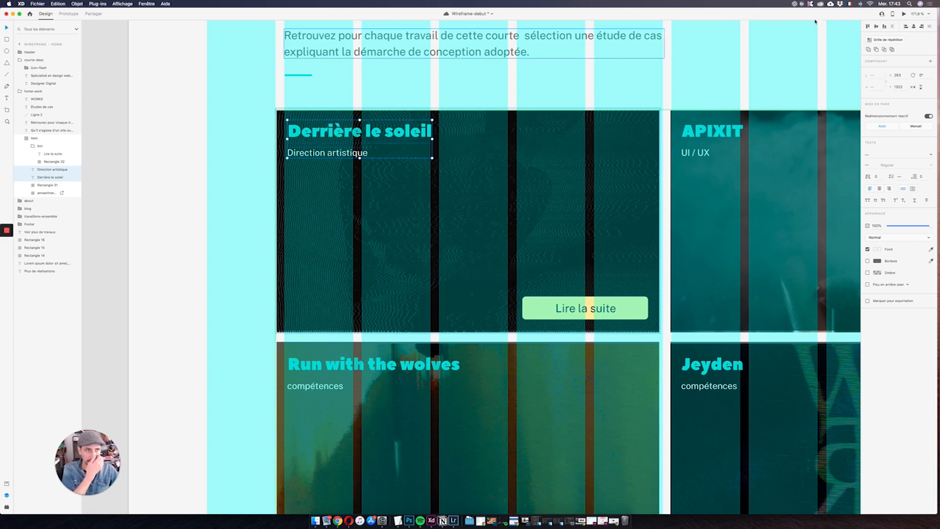
Step: Check the inner margins of the Works cards in the preview and review the whole home page from header to blog
{"action": "left_click", "coordinate": [906, 15]}
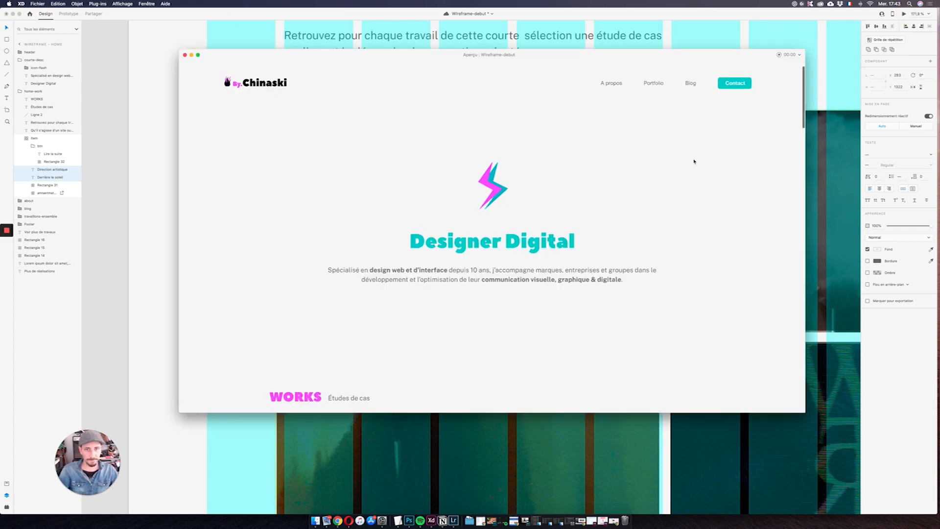
{"action": "scroll", "coordinate": [695, 160], "scroll_direction": "down", "scroll_amount": 6}
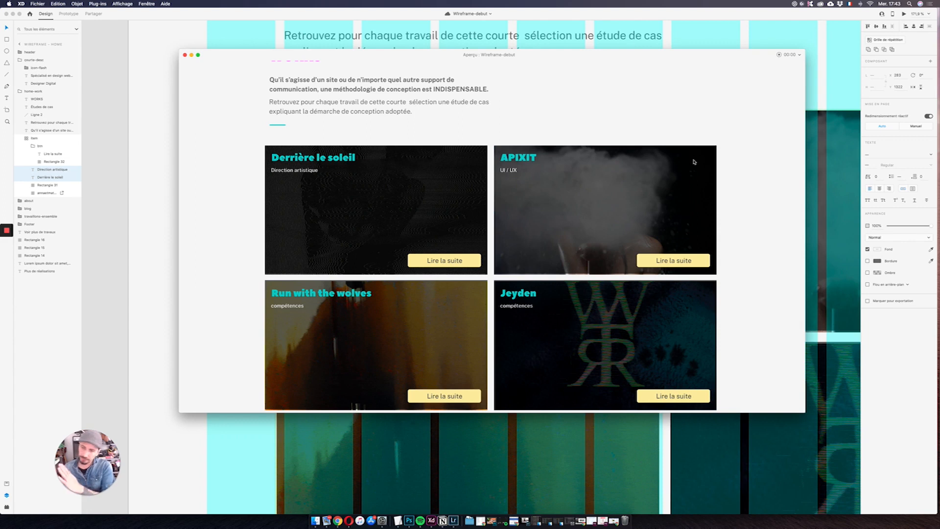
{"action": "scroll", "coordinate": [620, 178], "scroll_direction": "down", "scroll_amount": 15}
{"action": "scroll", "coordinate": [621, 177], "scroll_direction": "down", "scroll_amount": 20}
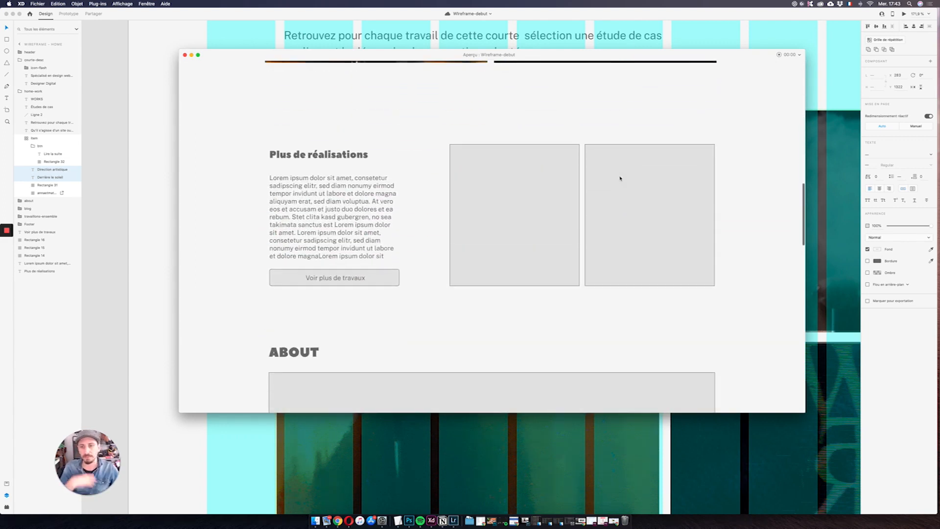
{"action": "scroll", "coordinate": [621, 178], "scroll_direction": "up", "scroll_amount": 20}
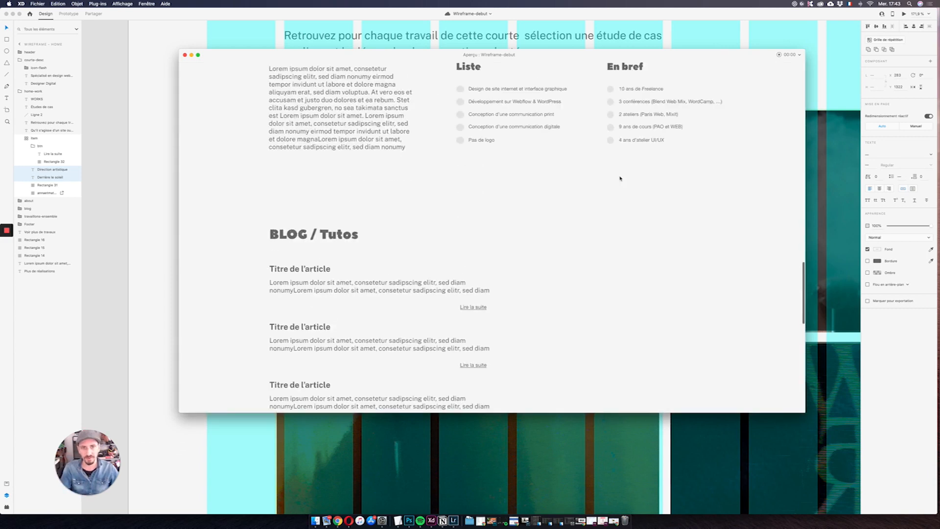
{"action": "scroll", "coordinate": [619, 178], "scroll_direction": "down", "scroll_amount": 3}
{"action": "scroll", "coordinate": [618, 179], "scroll_direction": "up", "scroll_amount": 4}
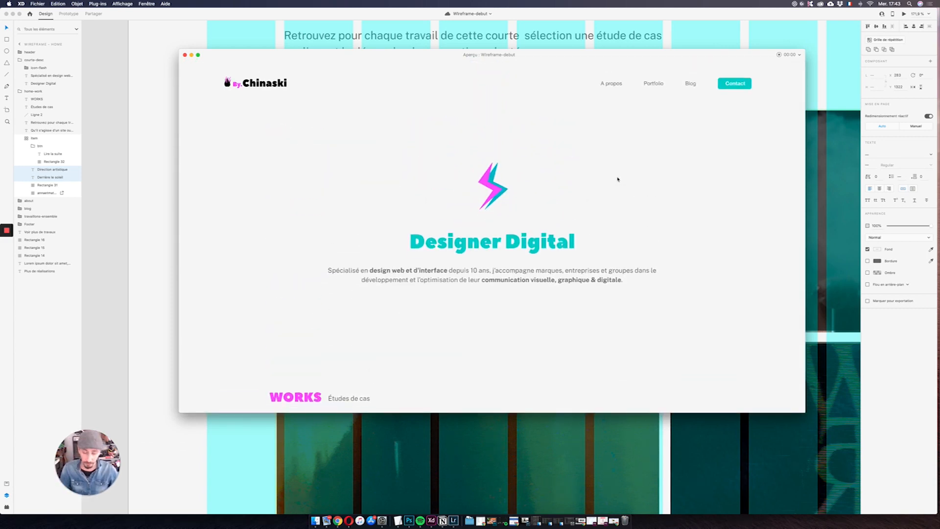
{"action": "scroll", "coordinate": [618, 179], "scroll_direction": "down", "scroll_amount": 5}
{"action": "scroll", "coordinate": [618, 179], "scroll_direction": "down", "scroll_amount": 2}
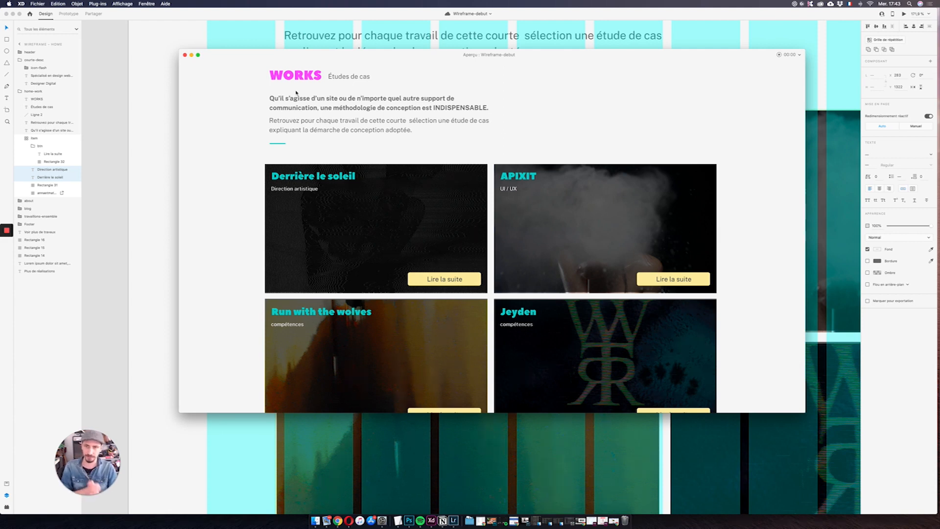
{"action": "scroll", "coordinate": [401, 165], "scroll_direction": "up", "scroll_amount": 6}
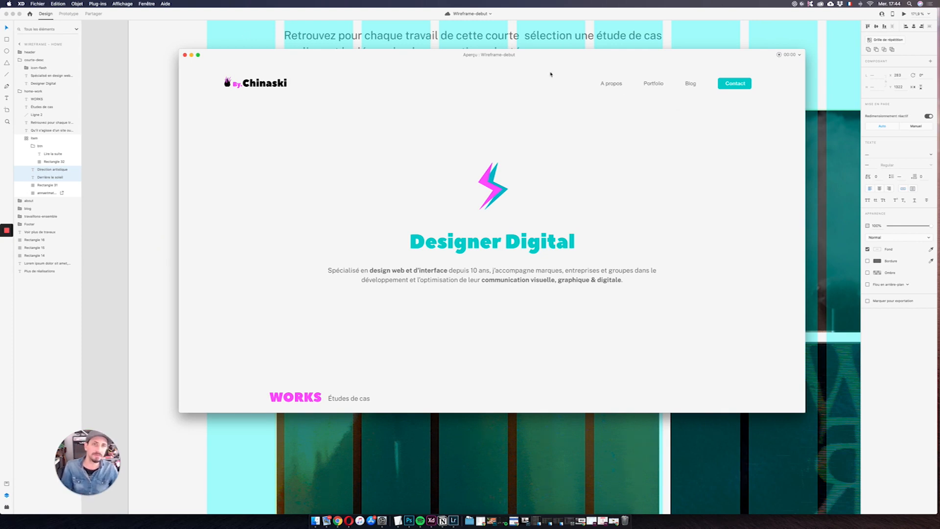
{"action": "left_click", "coordinate": [184, 55]}
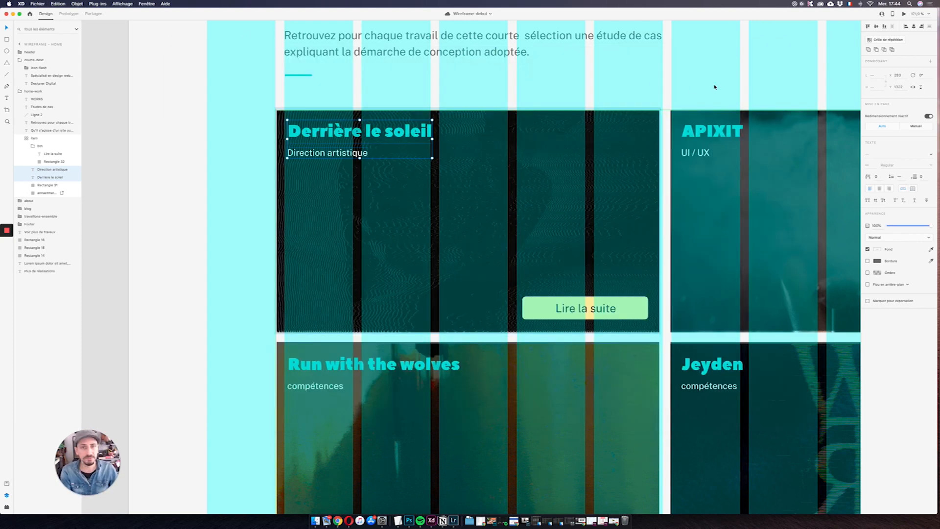
Step: Apply the "Corps de texte gras" character style to the A propos, Portfolio and Blog links in the header menu
{"action": "scroll", "coordinate": [714, 89], "scroll_direction": "up", "scroll_amount": 10}
{"action": "scroll", "coordinate": [720, 92], "scroll_direction": "up", "scroll_amount": 4}
{"action": "scroll", "coordinate": [688, 184], "scroll_direction": "right", "scroll_amount": 4}
{"action": "left_click", "coordinate": [617, 209]}
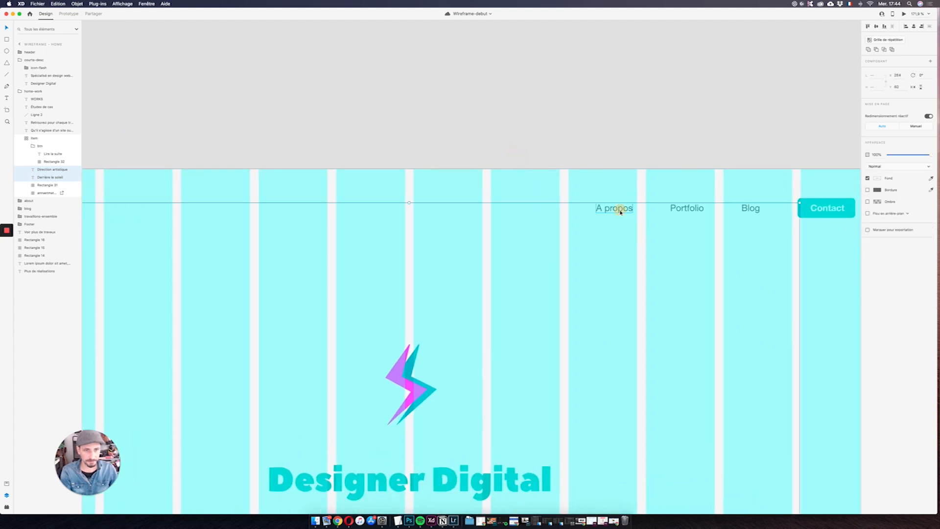
{"action": "left_click", "coordinate": [689, 209], "text": "shift"}
{"action": "left_click", "coordinate": [749, 209], "text": "shift"}
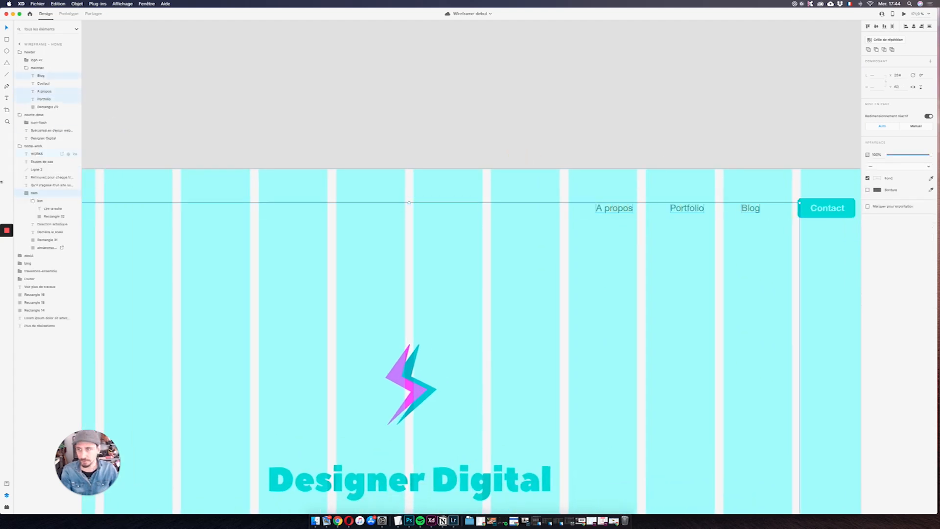
{"action": "left_click", "coordinate": [829, 348]}
{"action": "left_click", "coordinate": [750, 208]}
{"action": "left_click", "coordinate": [701, 210], "text": "shift"}
{"action": "left_click", "coordinate": [620, 207], "text": "shift"}
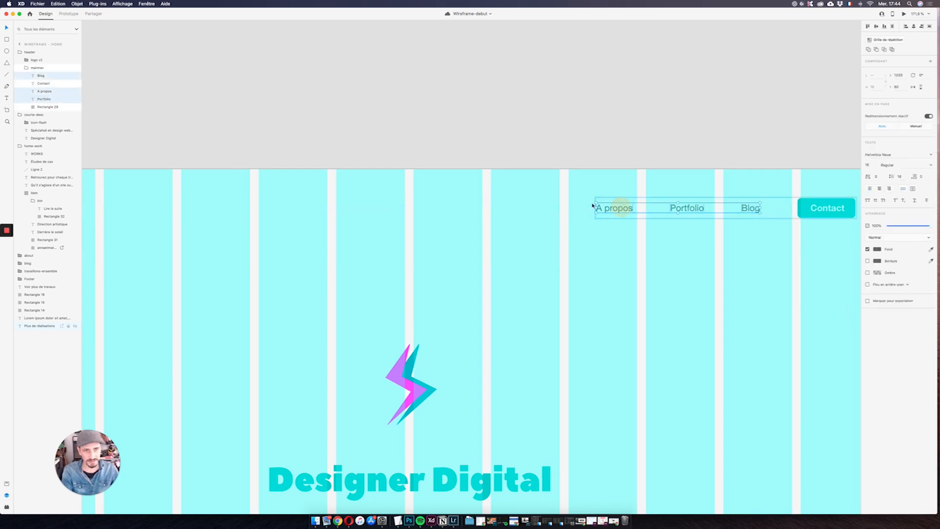
{"action": "left_click", "coordinate": [7, 483]}
{"action": "left_click", "coordinate": [35, 194]}
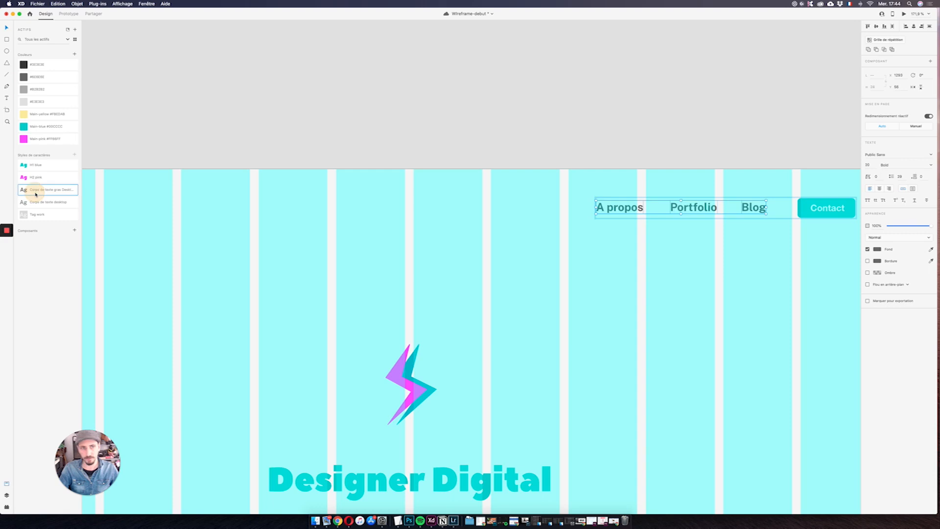
Step: Check the restyled header links and the Works section in the preview
{"action": "left_click", "coordinate": [903, 14]}
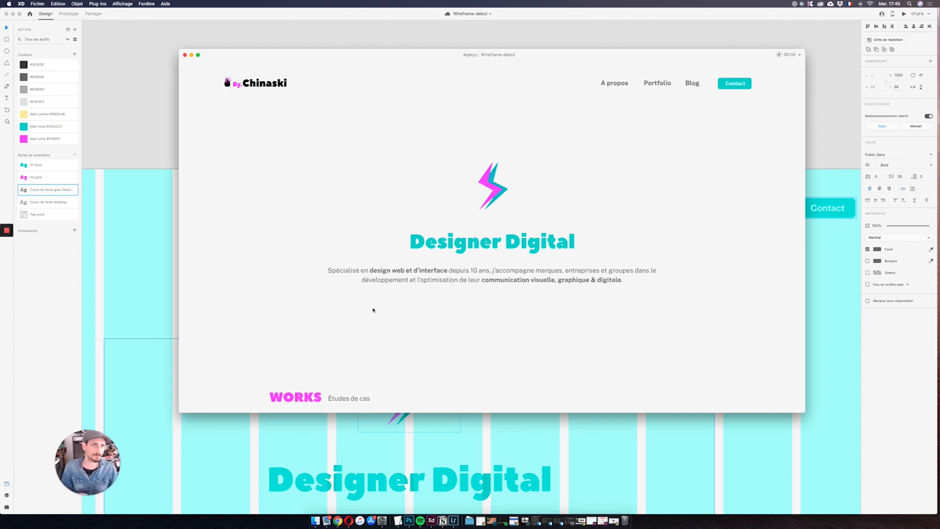
{"action": "scroll", "coordinate": [508, 277], "scroll_direction": "down", "scroll_amount": 10}
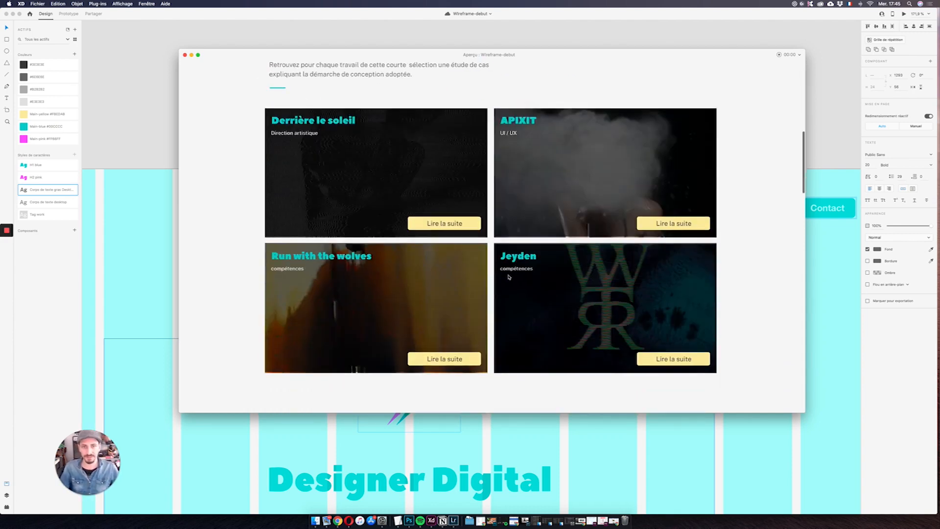
{"action": "scroll", "coordinate": [507, 274], "scroll_direction": "up", "scroll_amount": 8}
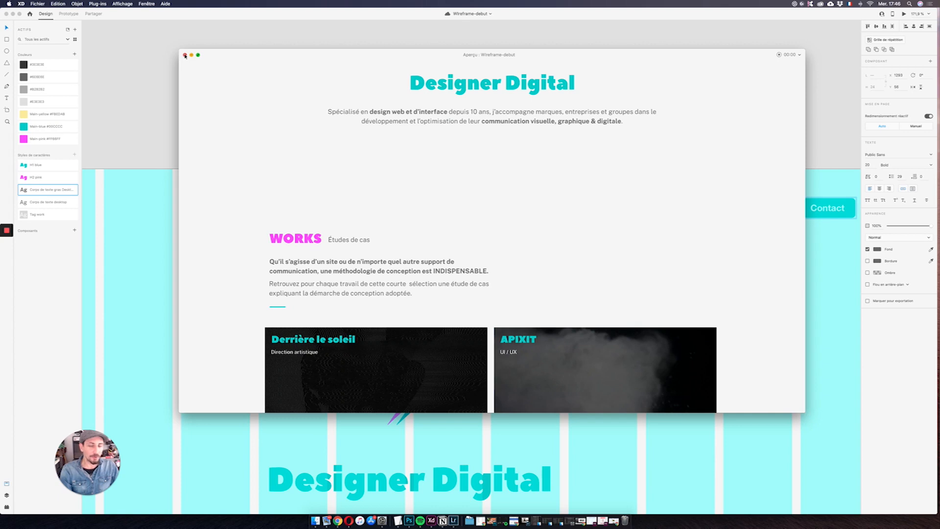
{"action": "mouse_move", "coordinate": [7, 230]}
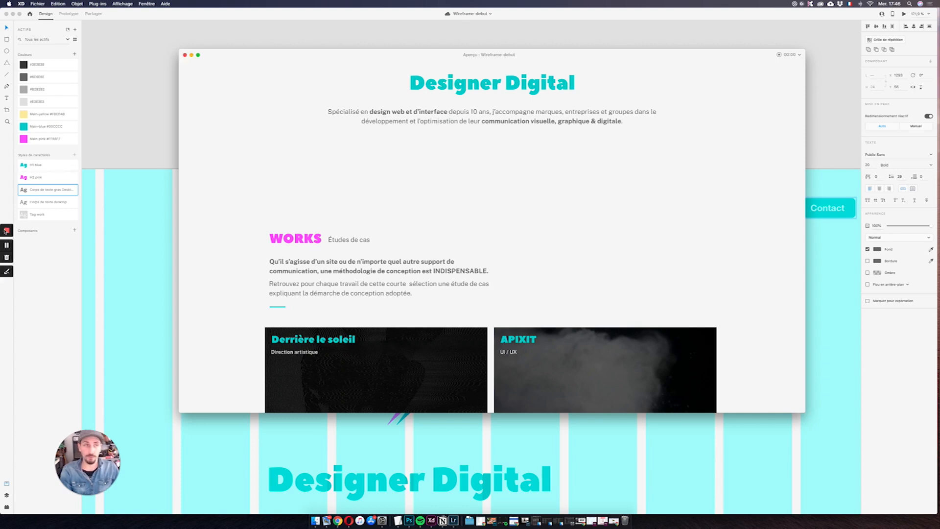